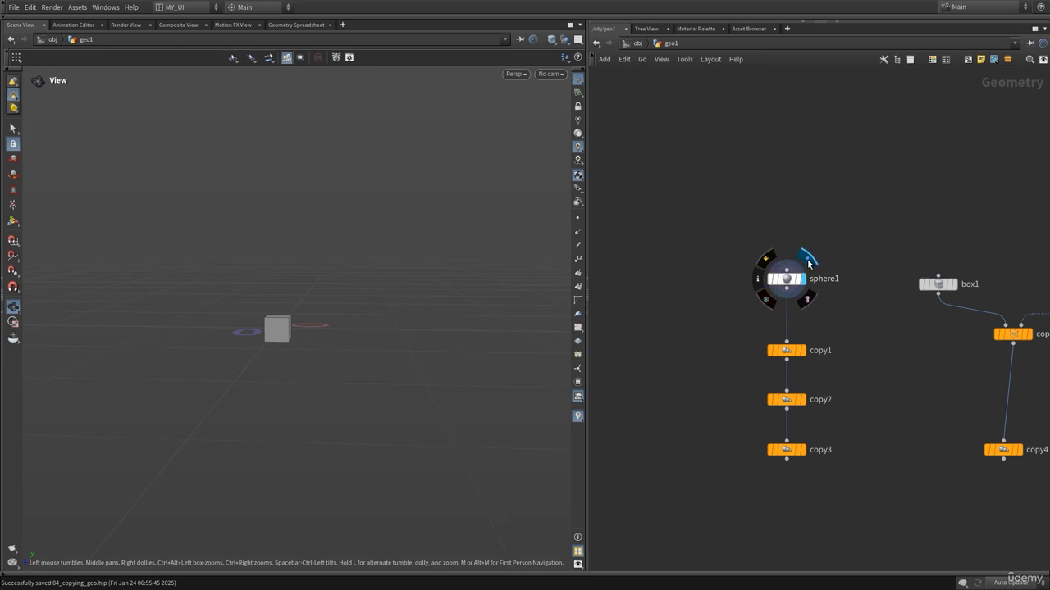
Browse the existing copy examples in the network and display the copytocurves1 result in the viewport.
drag(408, 315, 85, 341)
middle_drag(886, 343, 586, 337)
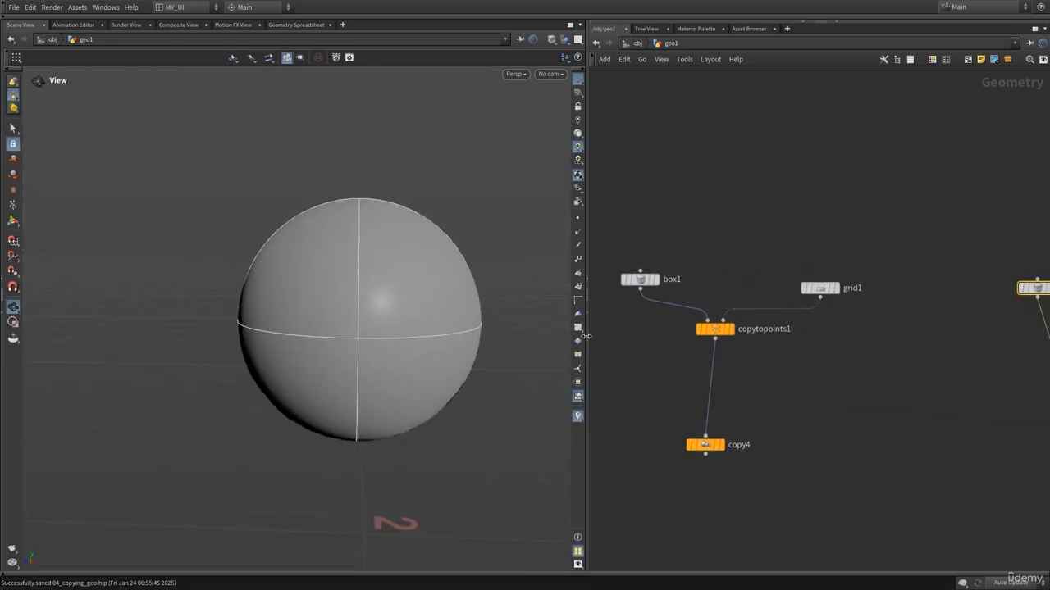
middle_drag(913, 275, 642, 302)
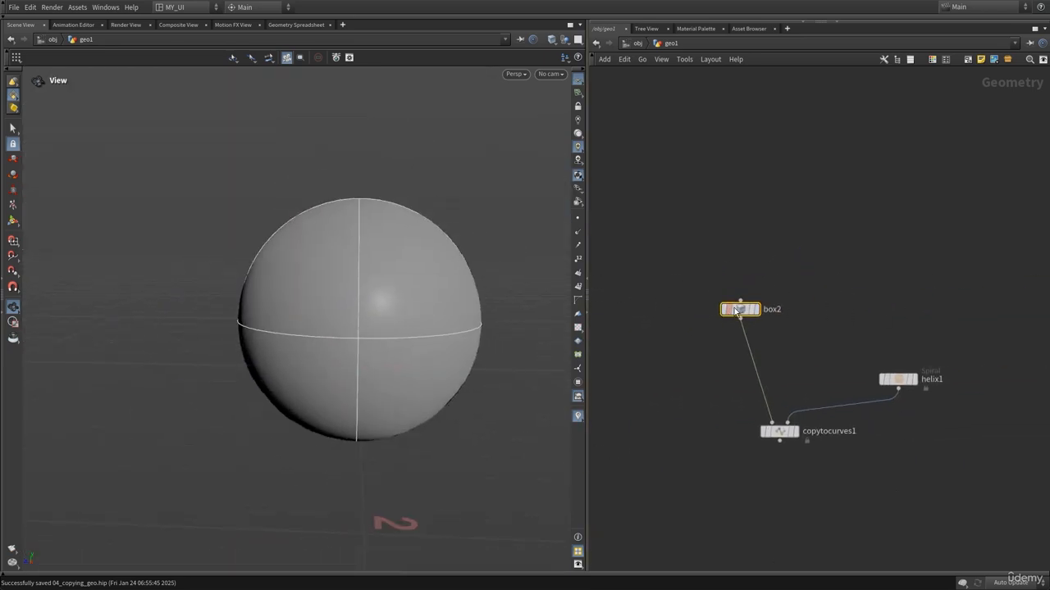
click(759, 294)
middle_drag(748, 412, 645, 401)
click(696, 403)
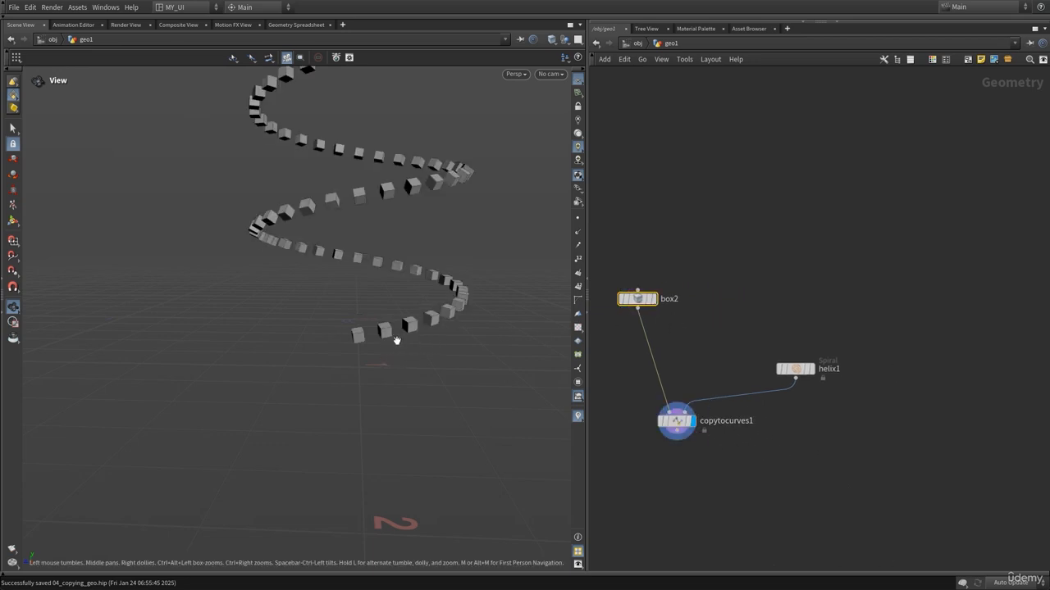
right_drag(397, 340, 639, 313)
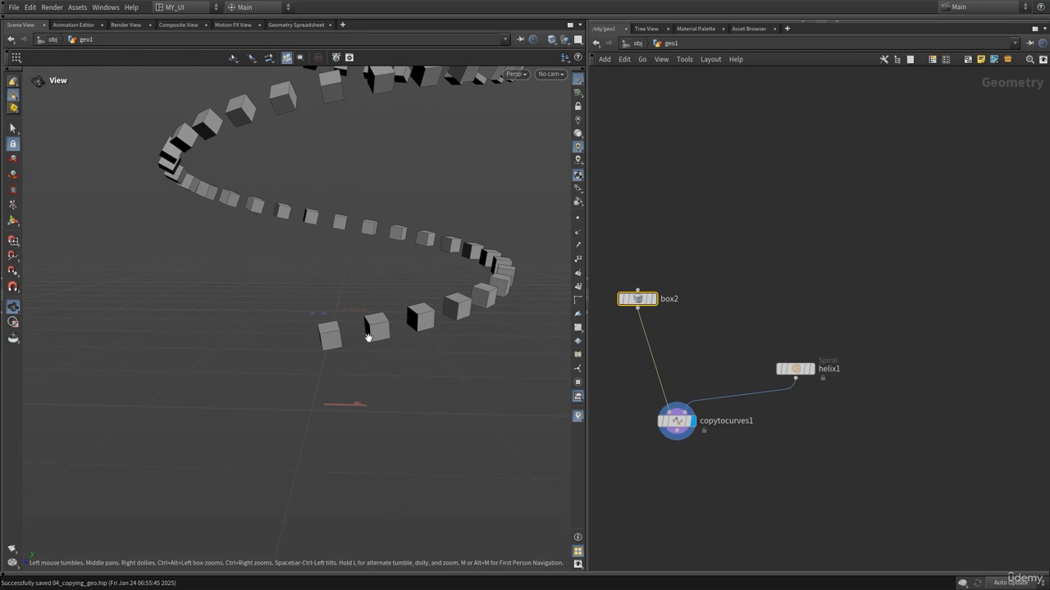
drag(368, 337, 512, 350)
drag(340, 340, 437, 336)
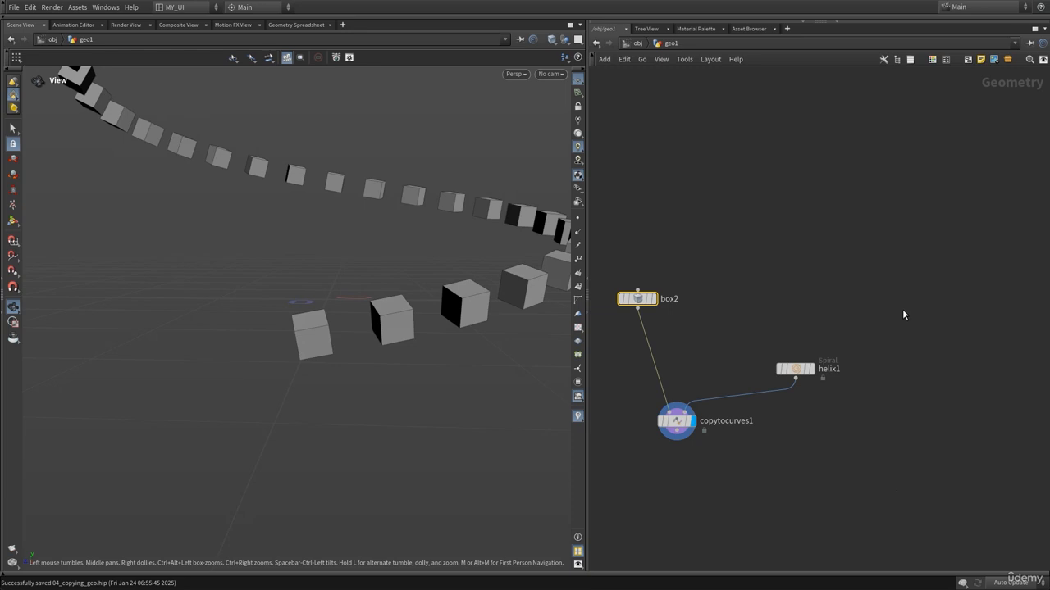
Add a Grid node in an empty area of the network and view it in the viewport.
middle_drag(904, 312, 865, 309)
scroll(866, 308, down, 4)
middle_drag(913, 339, 807, 342)
key(Tab)
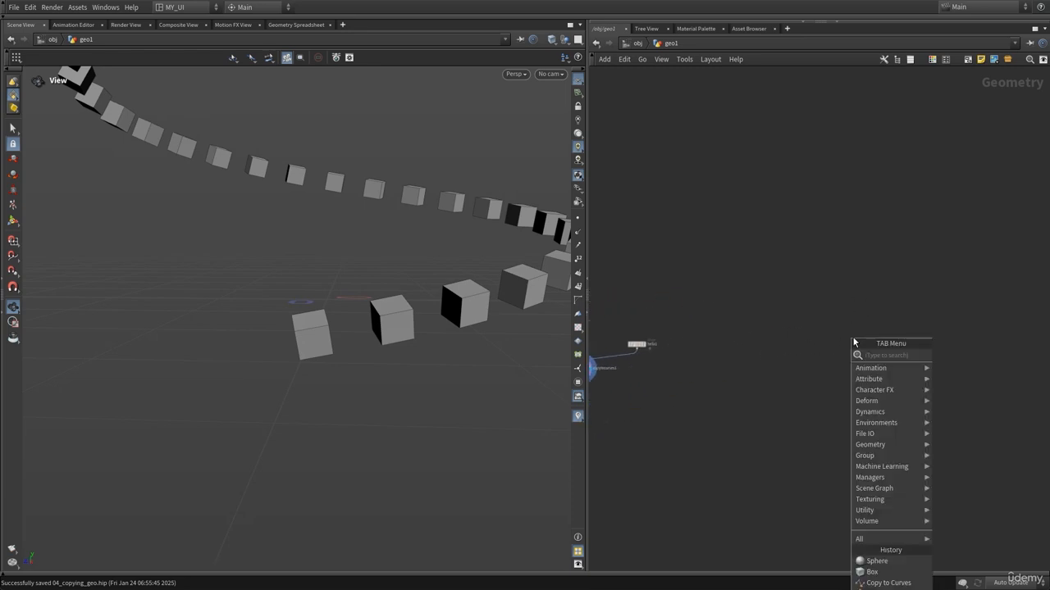
text(grid)
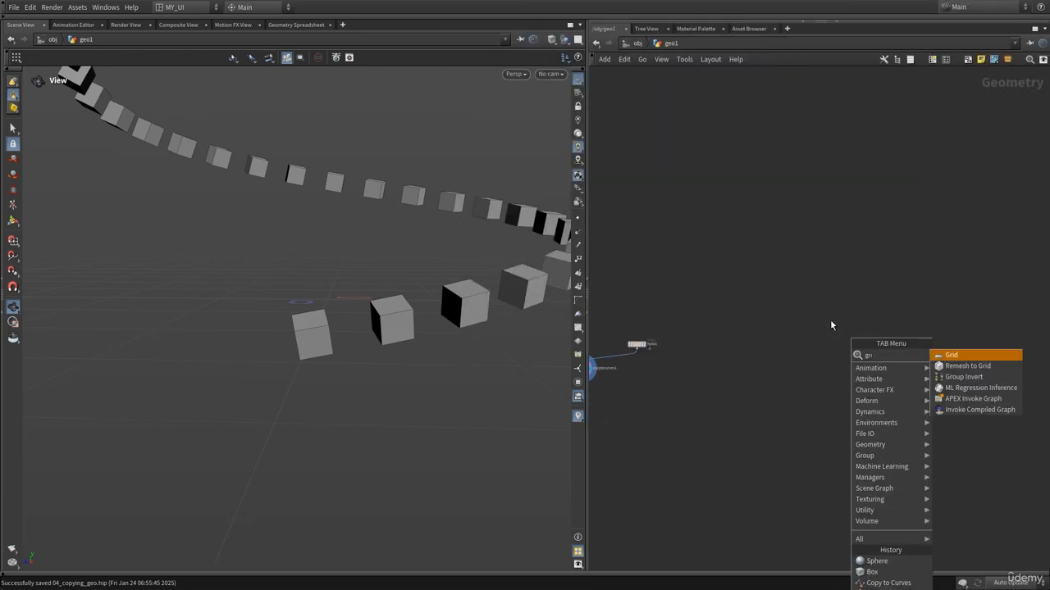
key(Return)
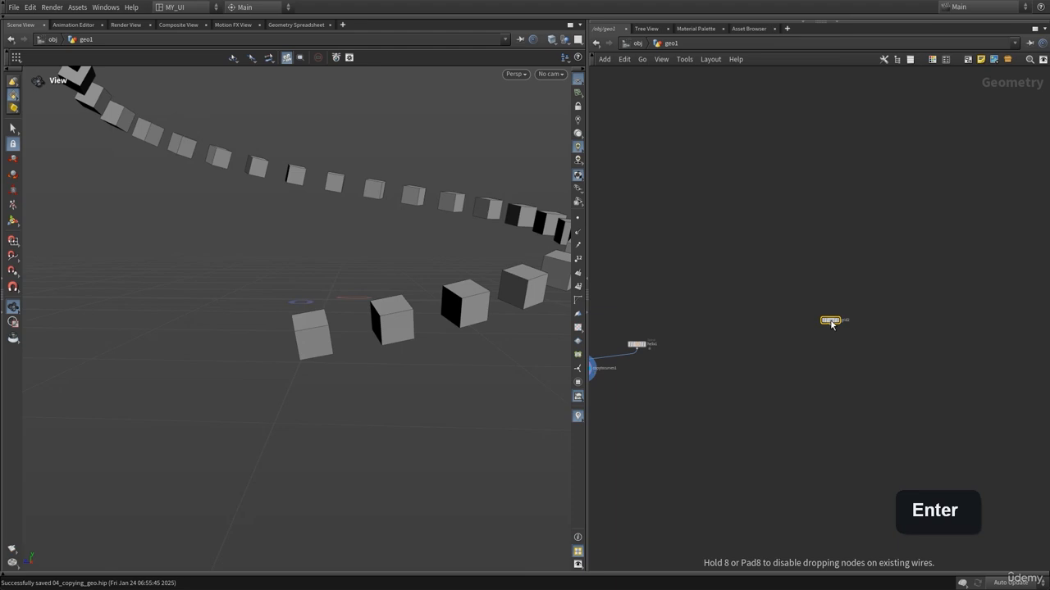
click(883, 321)
scroll(863, 347, up, 4)
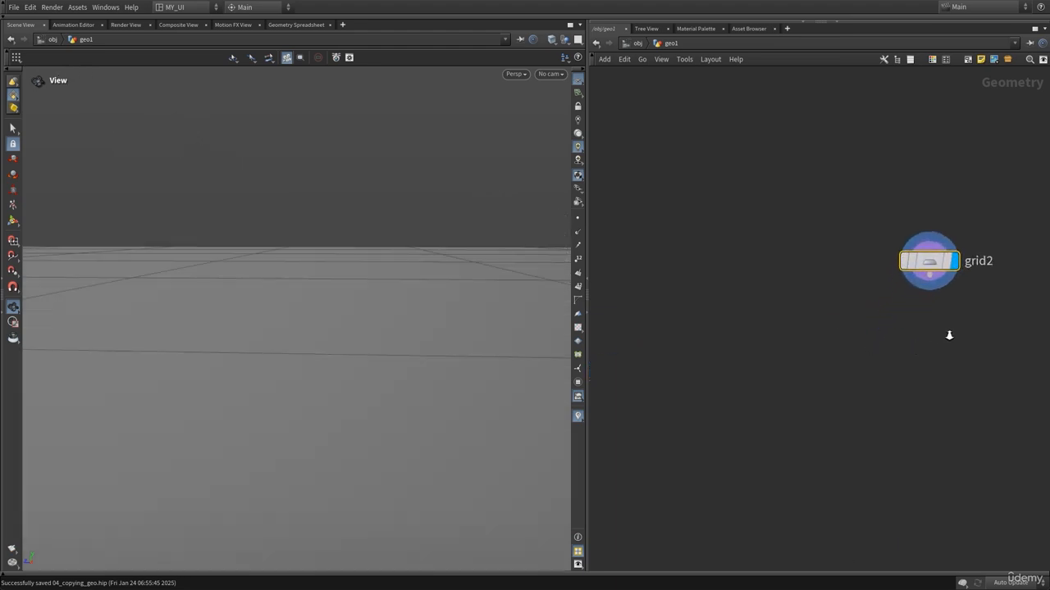
right_drag(949, 335, 972, 334)
middle_drag(923, 333, 791, 382)
drag(832, 286, 907, 292)
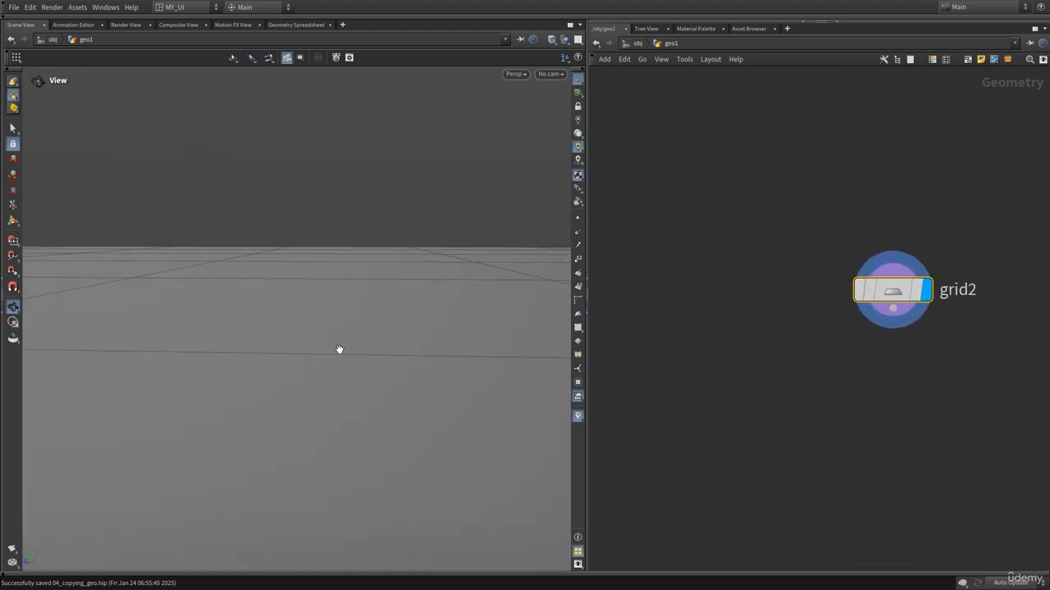
drag(340, 349, 288, 282)
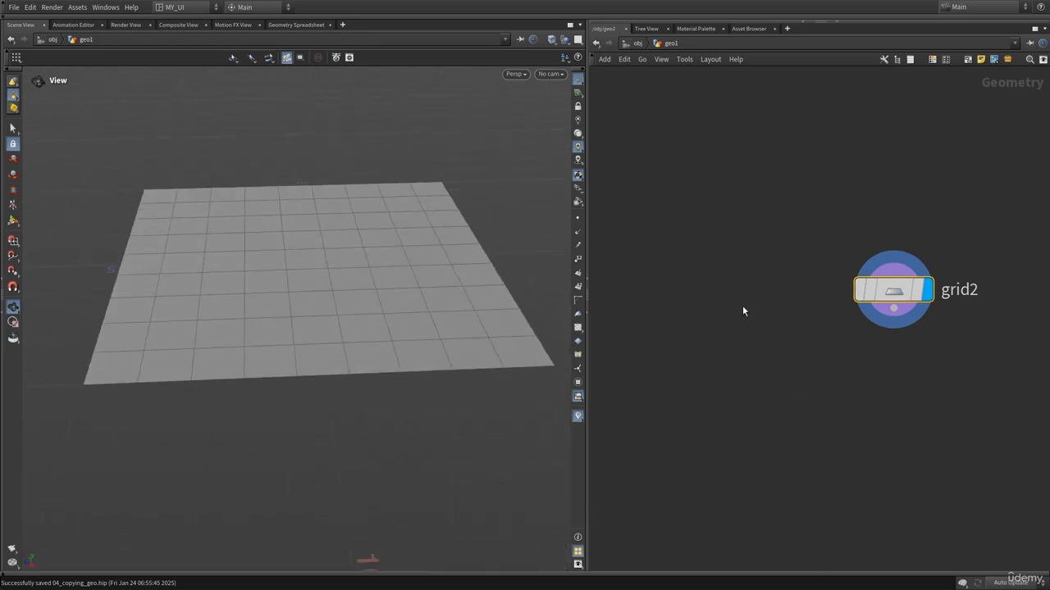
Add a Box node beside the grid and move the grid node further to the right.
key(Tab)
text(box)
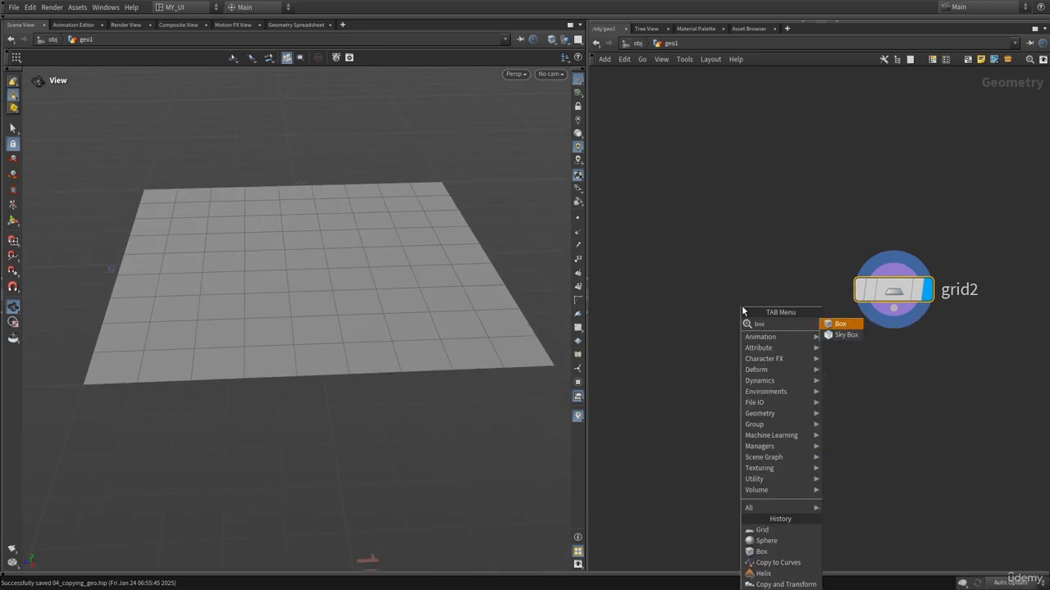
key(Return)
click(742, 308)
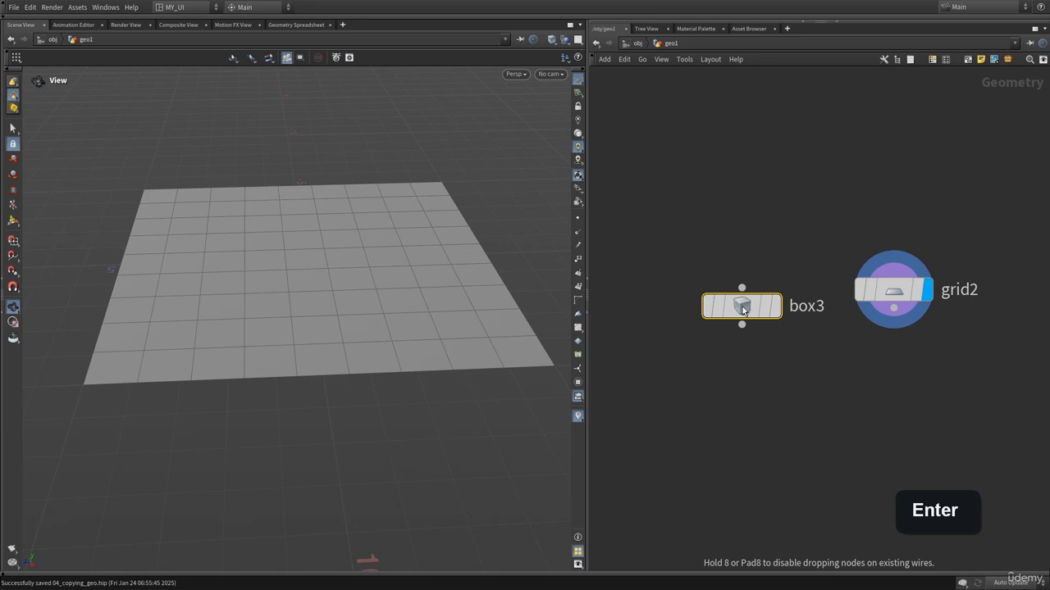
drag(893, 293, 976, 299)
scroll(964, 374, down, 3)
middle_drag(930, 382, 792, 333)
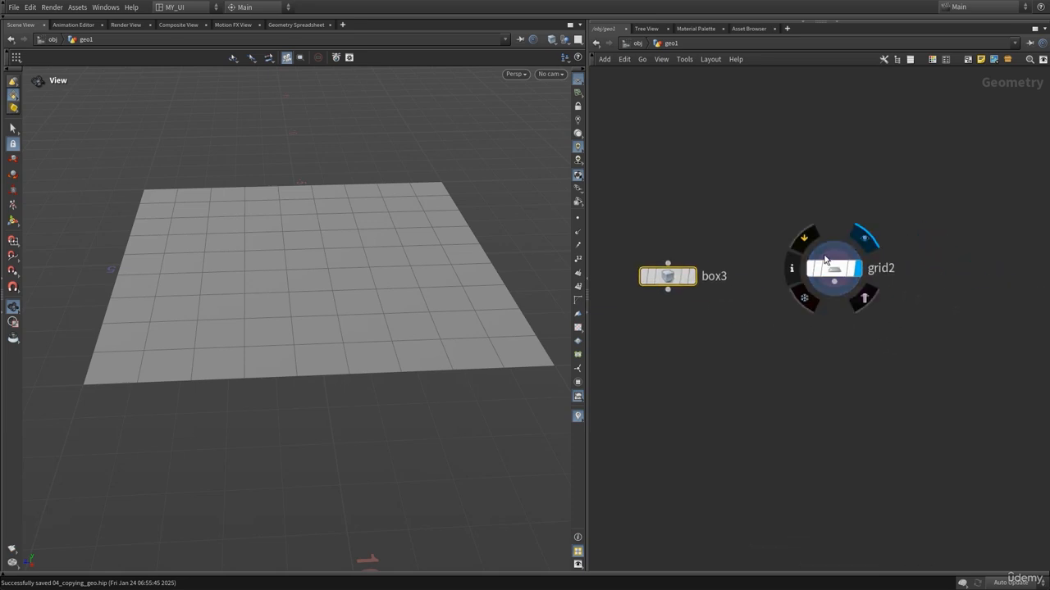
drag(826, 261, 927, 260)
middle_drag(784, 315, 823, 291)
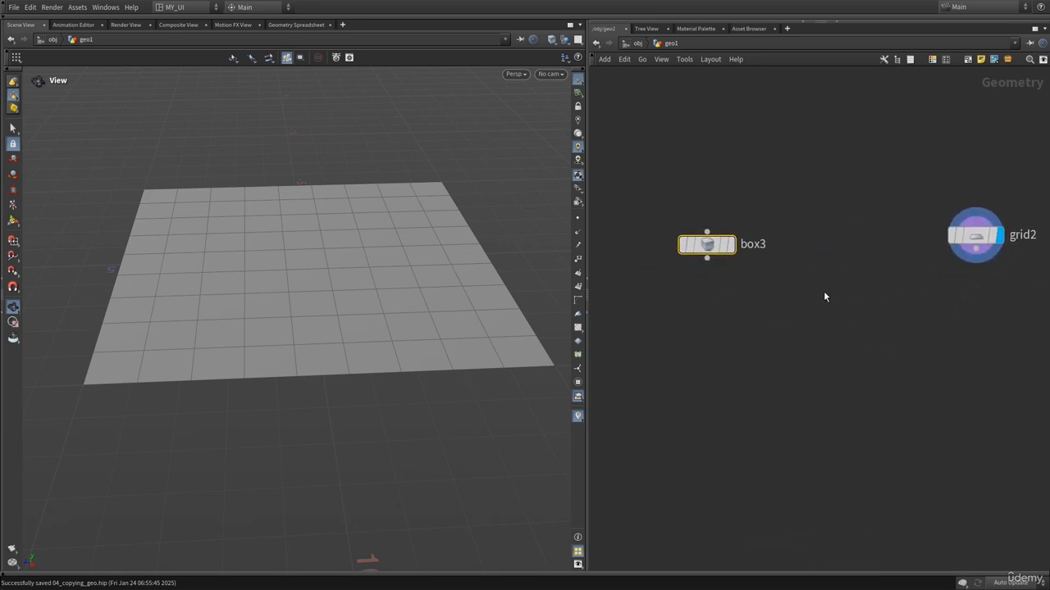
Add a Sphere (Primitive) node between the box and grid nodes and display it.
key(Tab)
text(sphe)
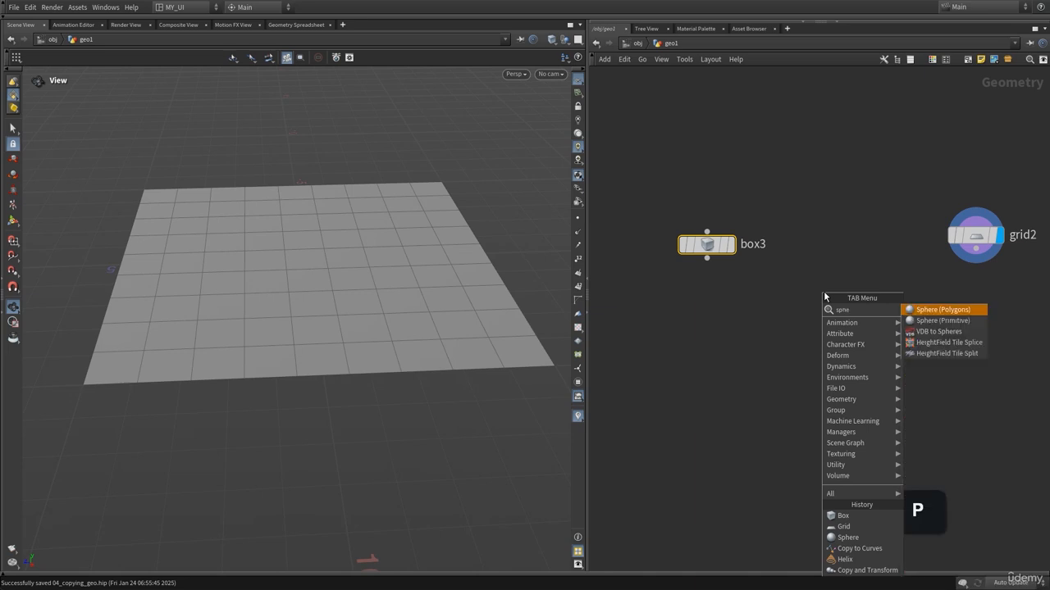
text(r)
key(Down)
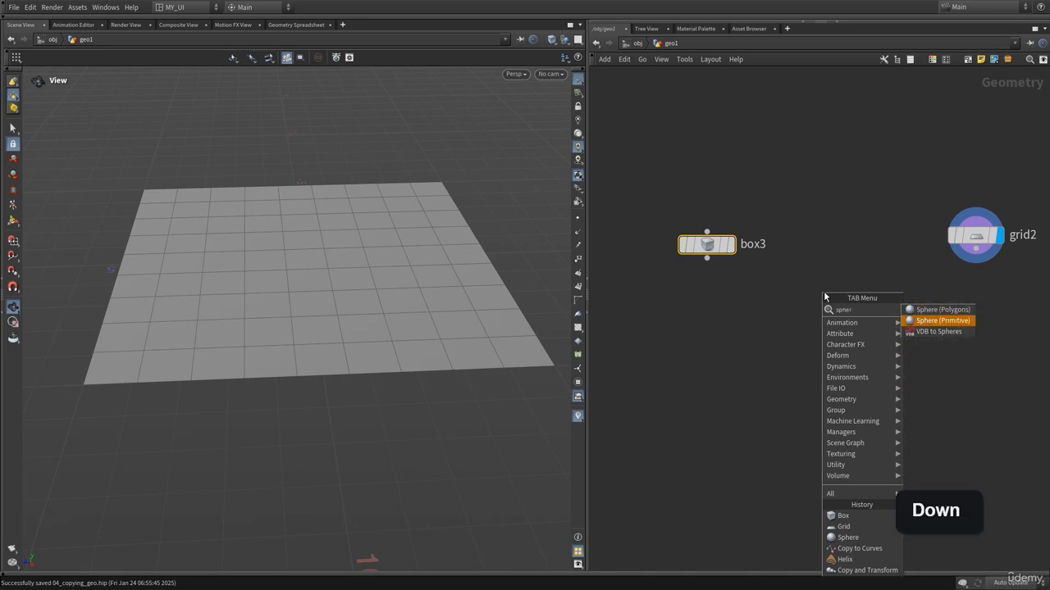
key(Return)
click(837, 265)
click(866, 234)
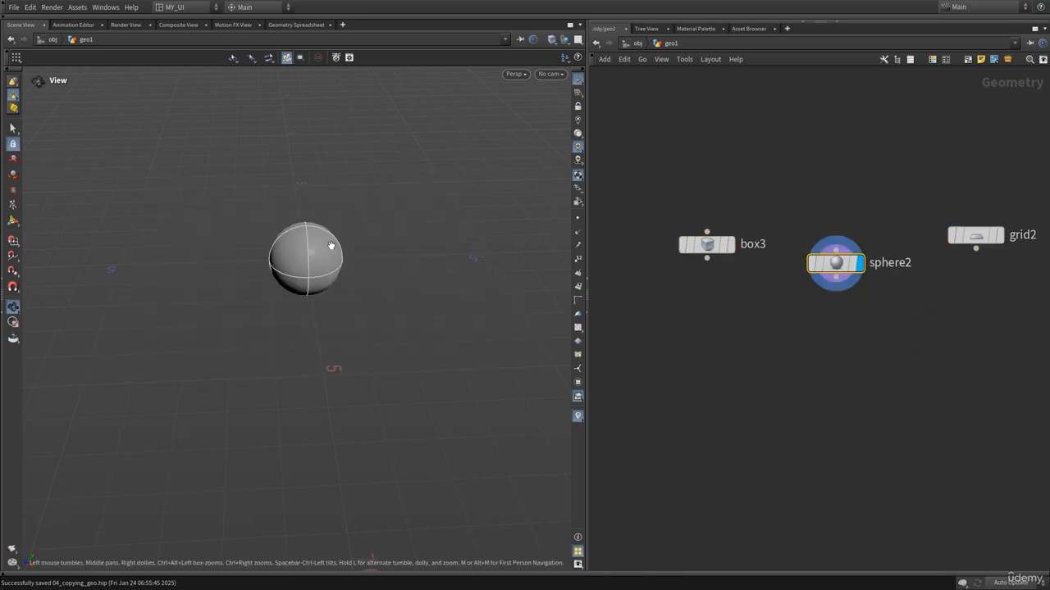
Arrange the box, sphere and grid nodes in a row and display the sphere.
drag(706, 245, 701, 262)
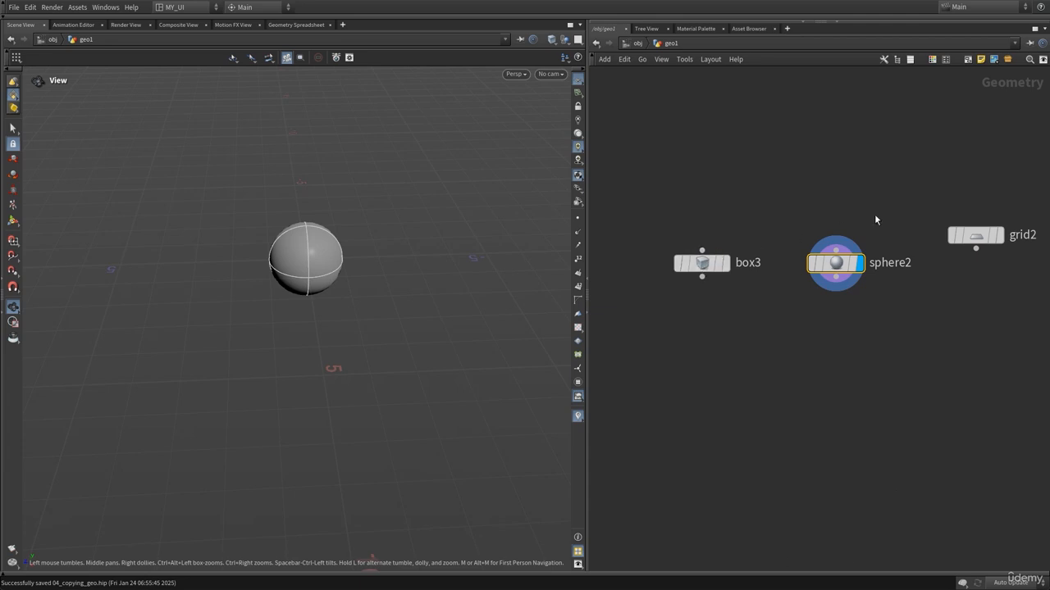
drag(837, 264, 833, 236)
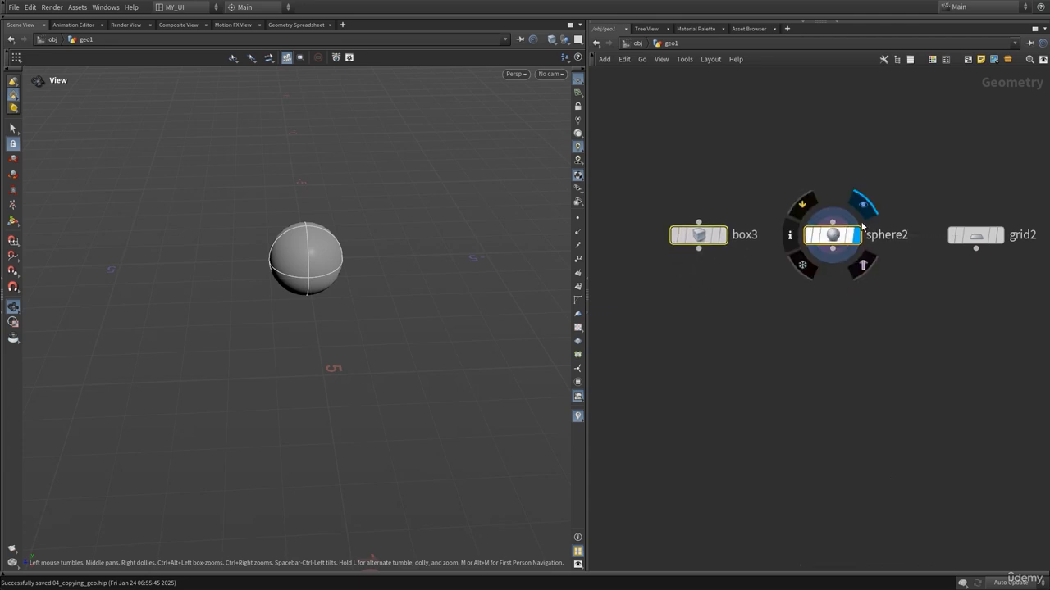
middle_drag(881, 311, 810, 319)
drag(908, 250, 934, 249)
middle_drag(861, 312, 910, 300)
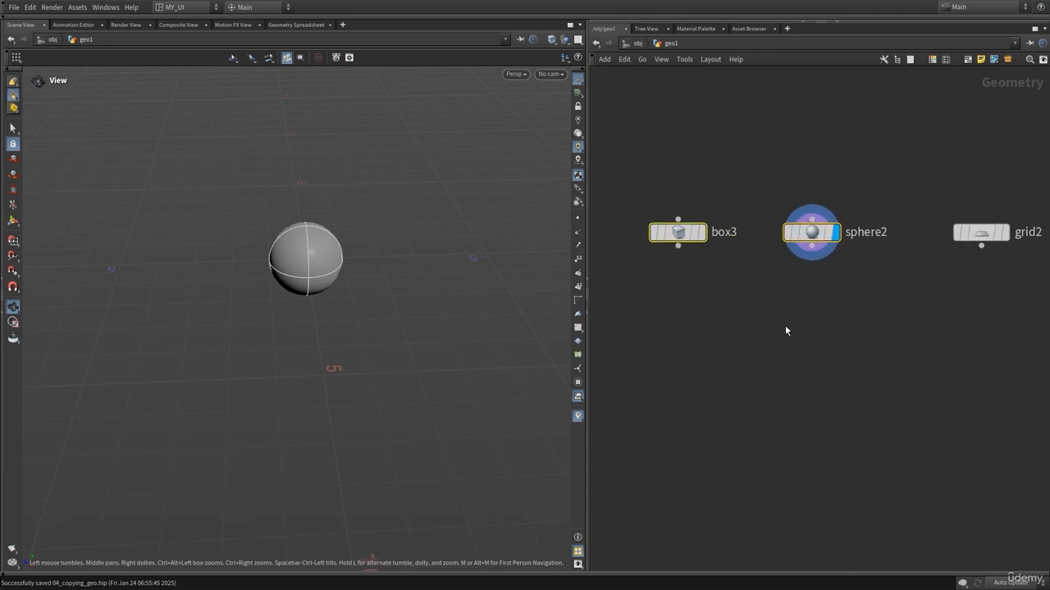
click(785, 326)
click(706, 202)
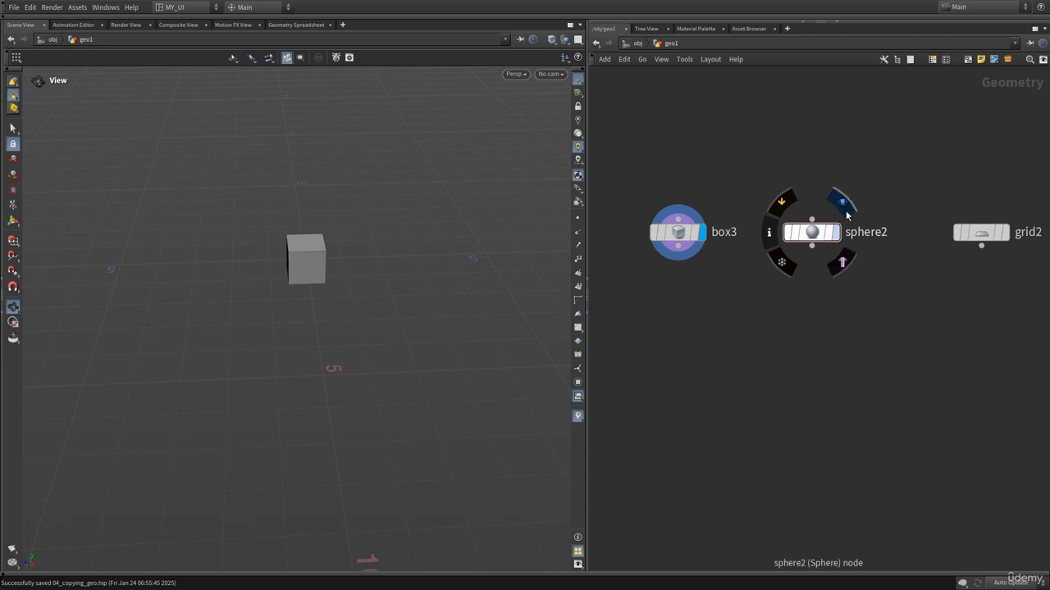
click(842, 202)
Add a Merge node below, wire the box and sphere into it, and display the merge.
key(Tab)
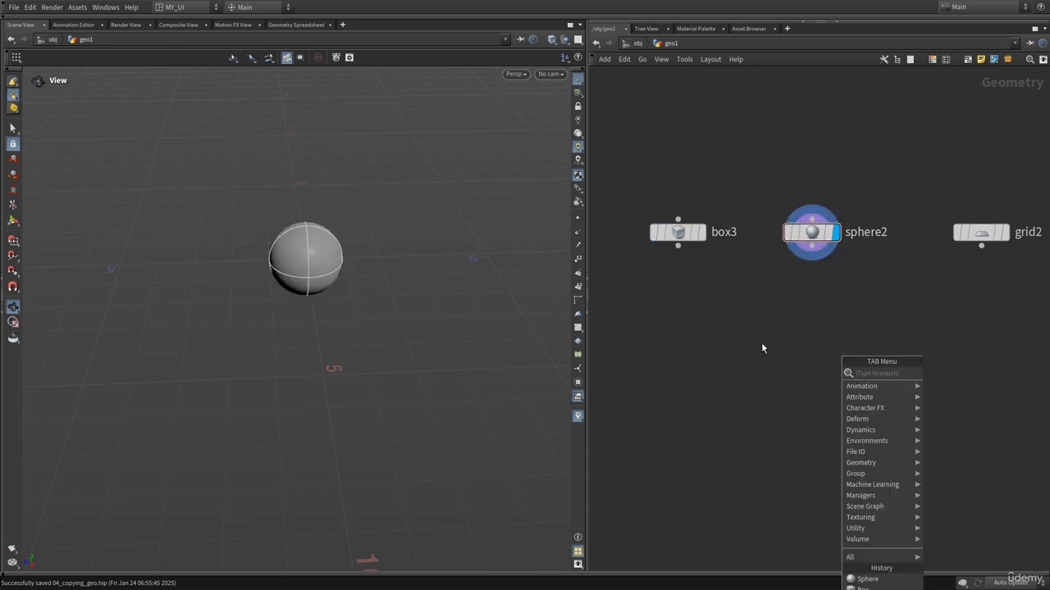
text(merg)
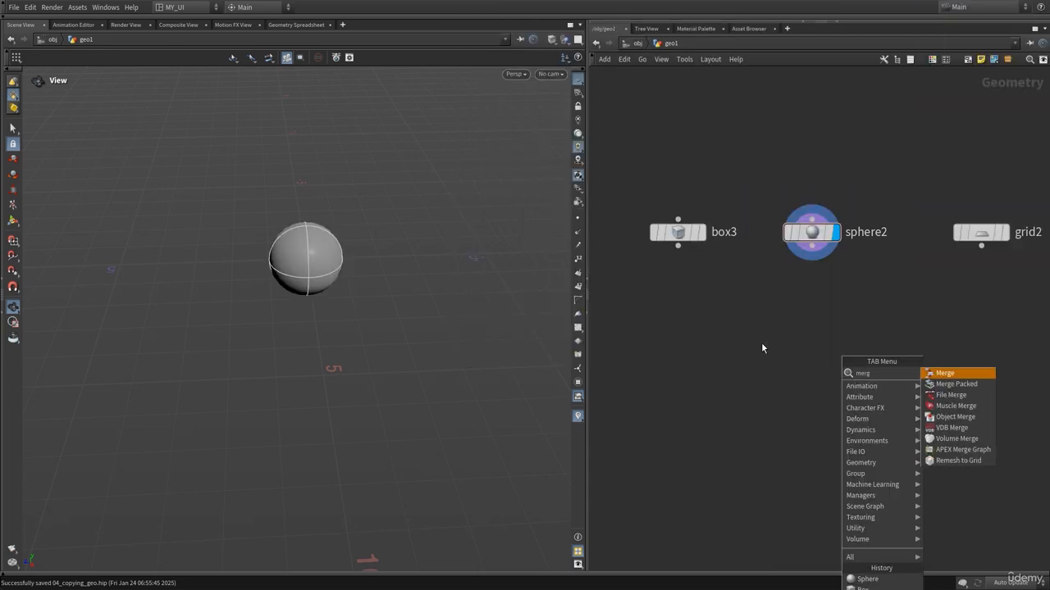
key(Return)
click(733, 380)
drag(635, 194, 732, 368)
middle_drag(793, 414, 764, 342)
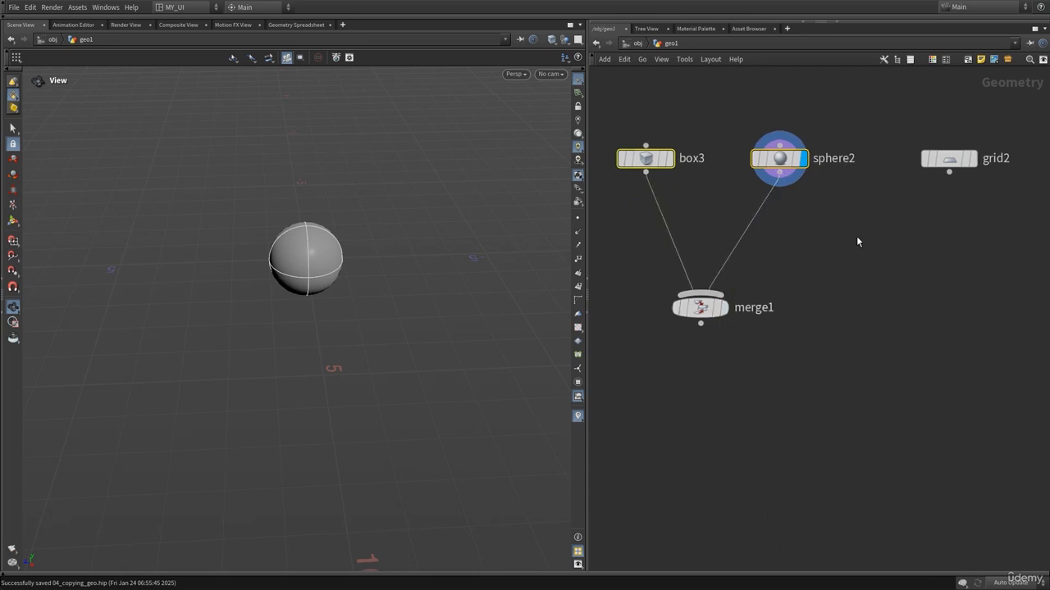
click(714, 350)
click(731, 276)
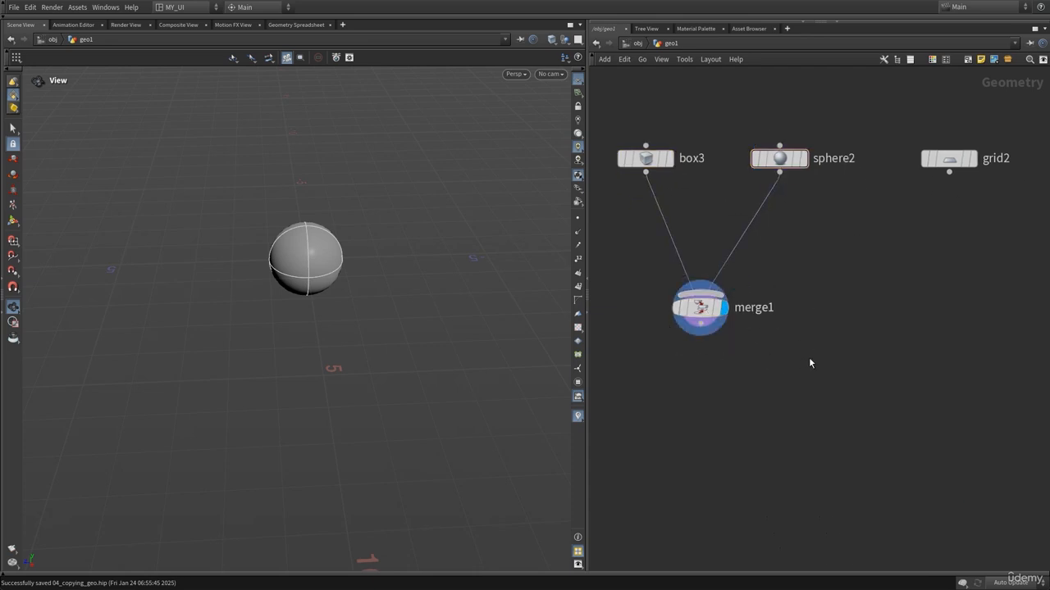
Increase the box's uniform scale slightly so the box encloses the sphere.
drag(256, 276, 289, 257)
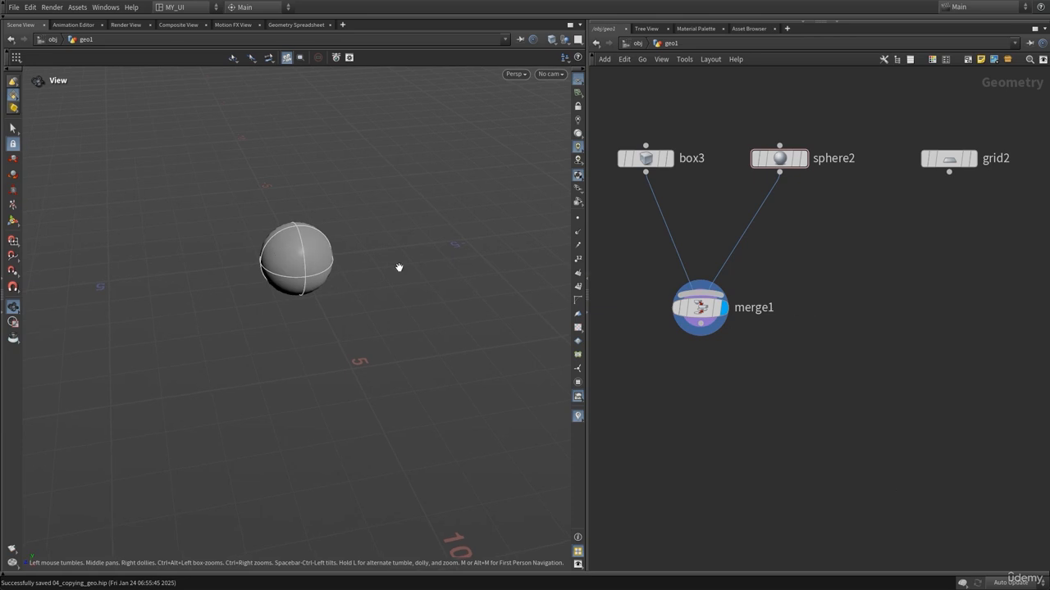
click(645, 160)
key(p)
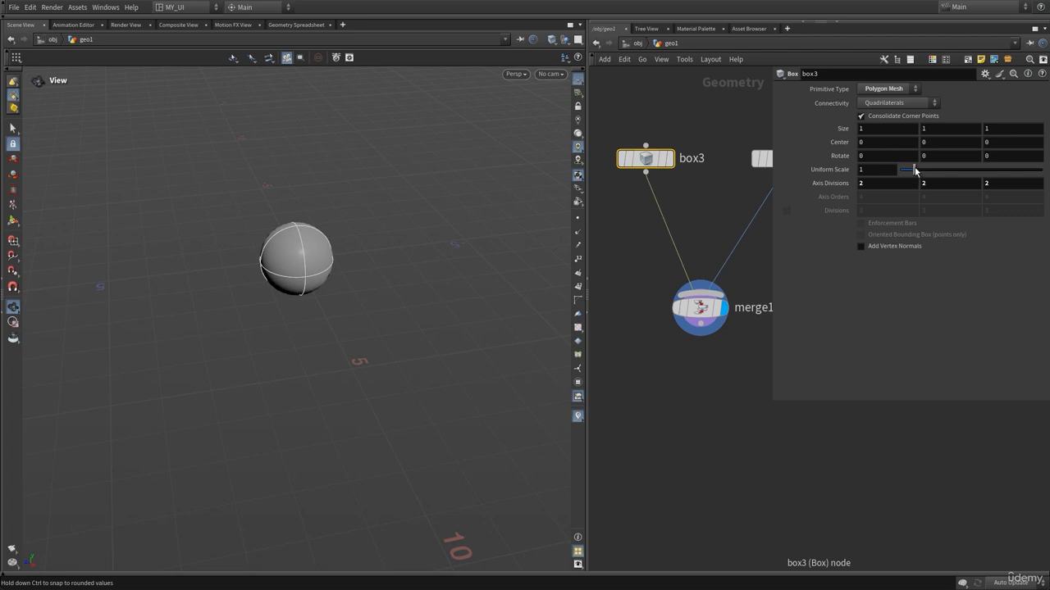
drag(917, 172, 924, 171)
key(p)
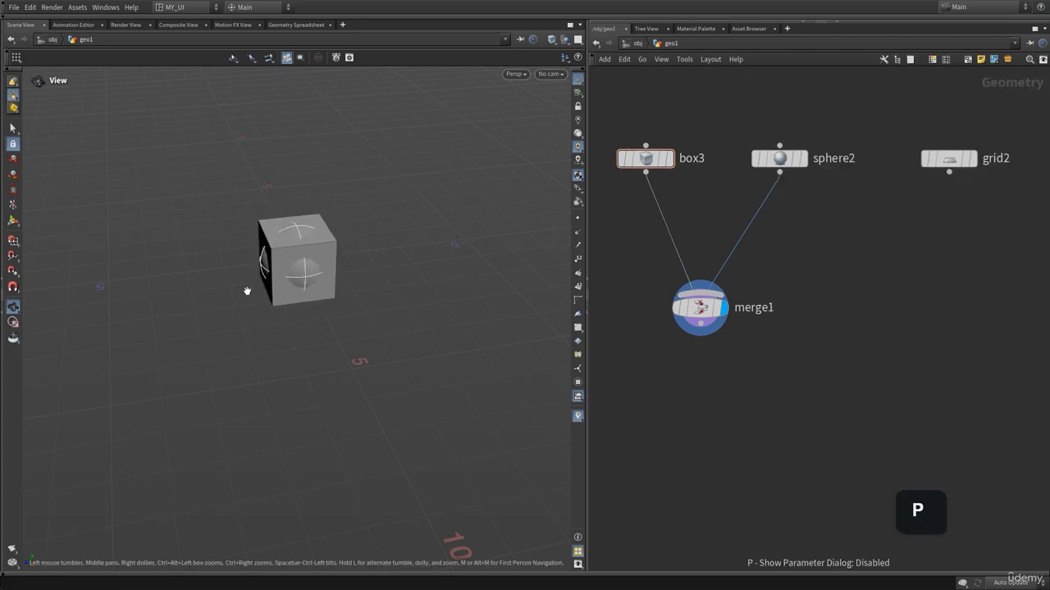
drag(246, 290, 280, 313)
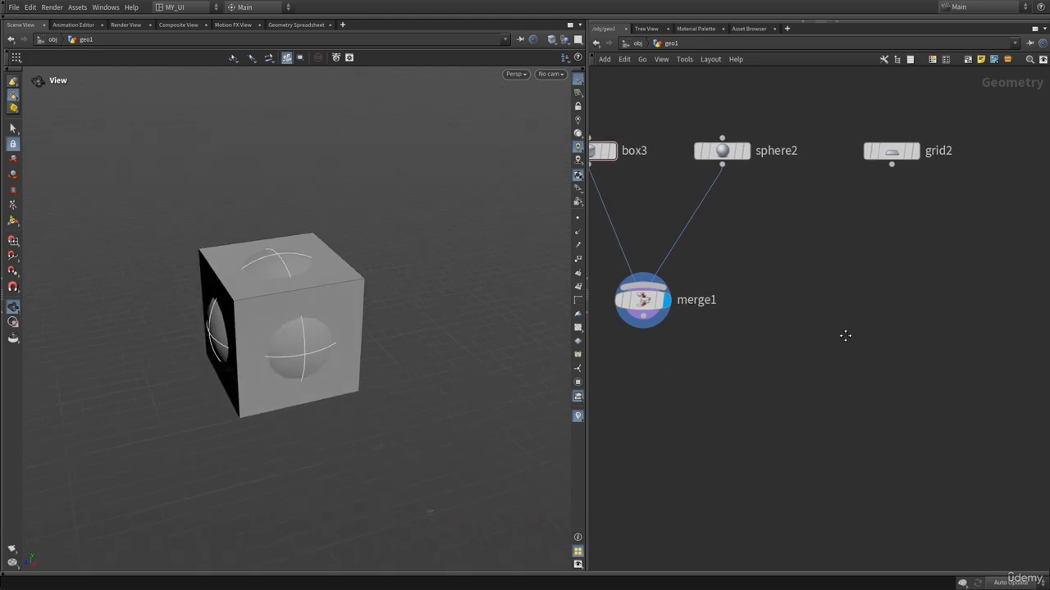
Add a Copy to Points node and wire the merge output into its first input.
key(Tab)
text(copy)
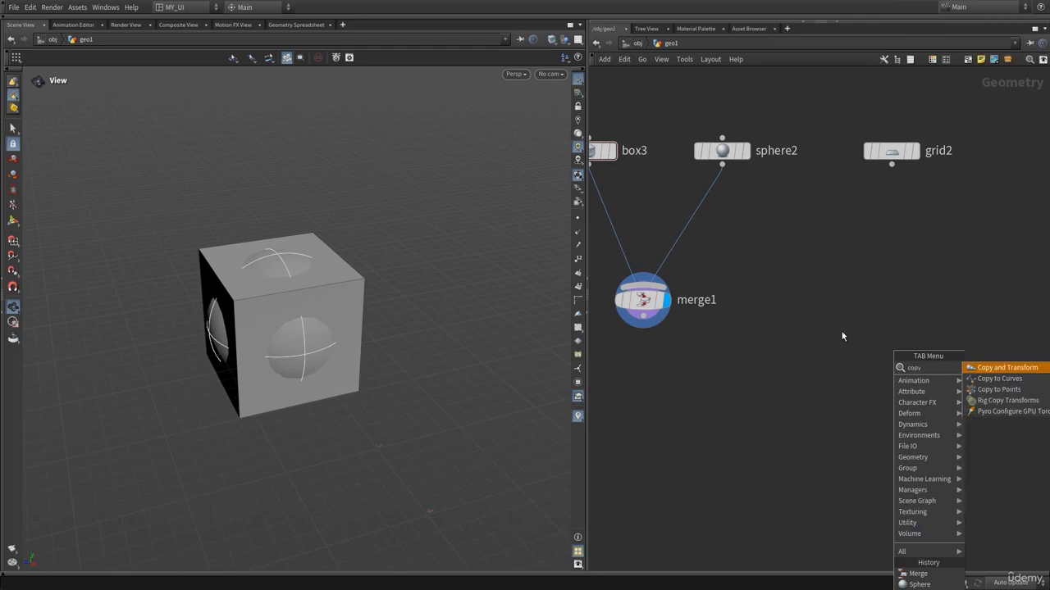
key(Down)
key(Down)
key(Return)
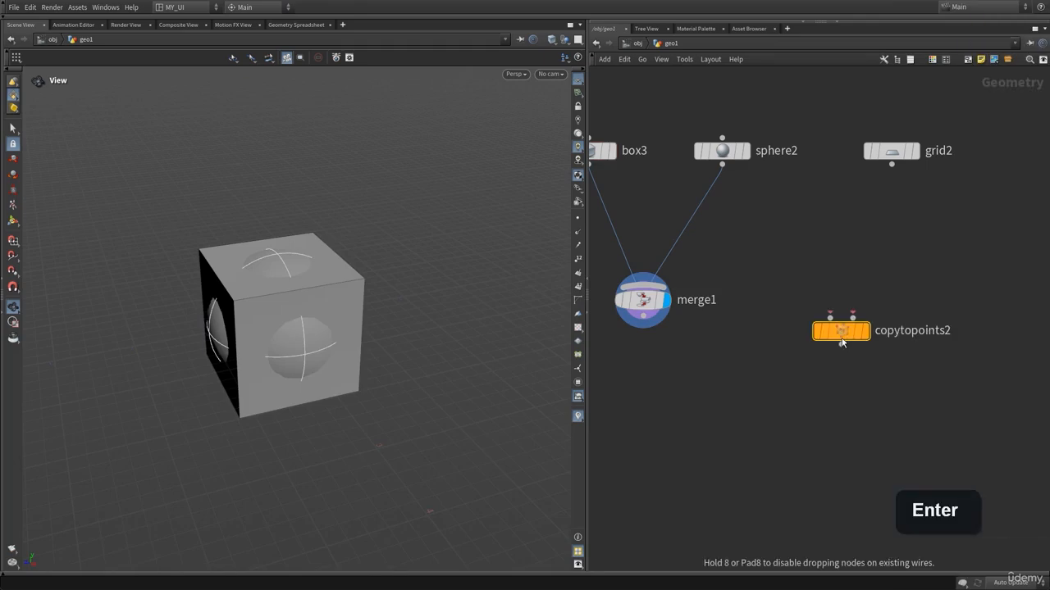
click(643, 316)
click(785, 475)
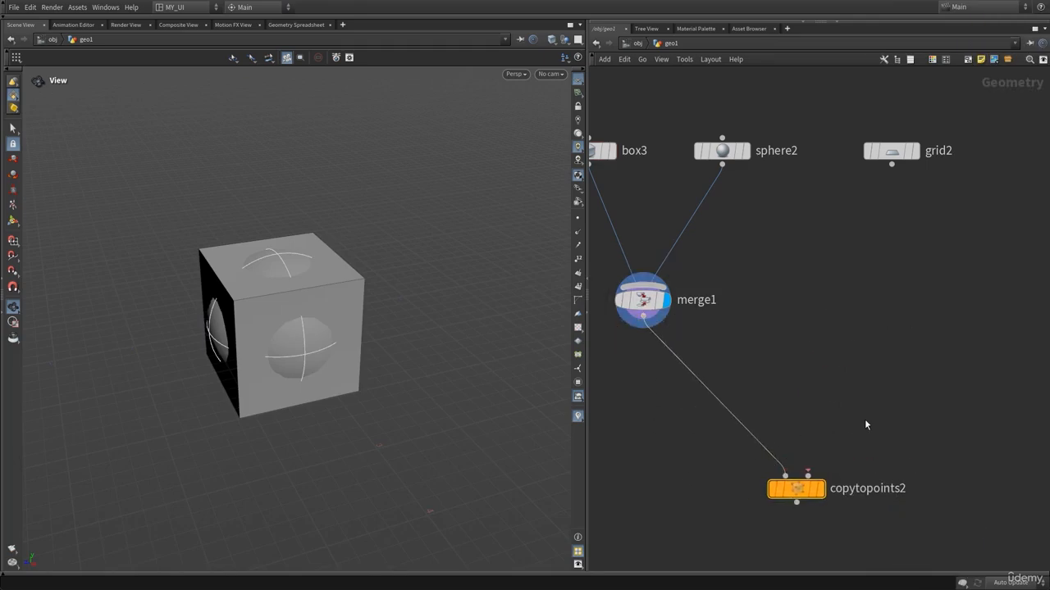
Display the grid node in the viewport.
click(930, 123)
right_drag(314, 328, 319, 396)
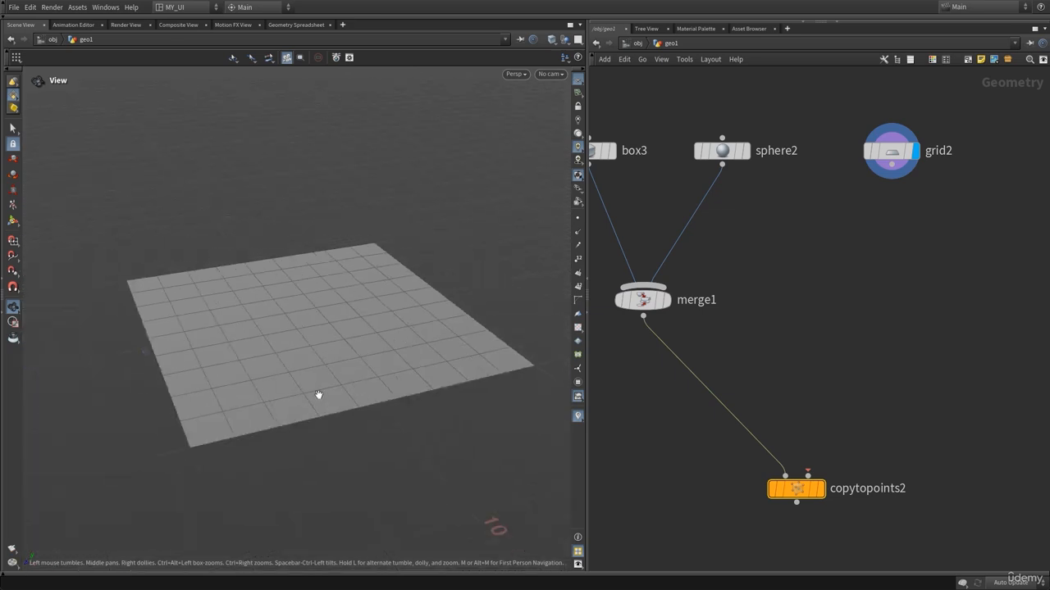
middle_drag(319, 396, 286, 349)
drag(286, 350, 389, 271)
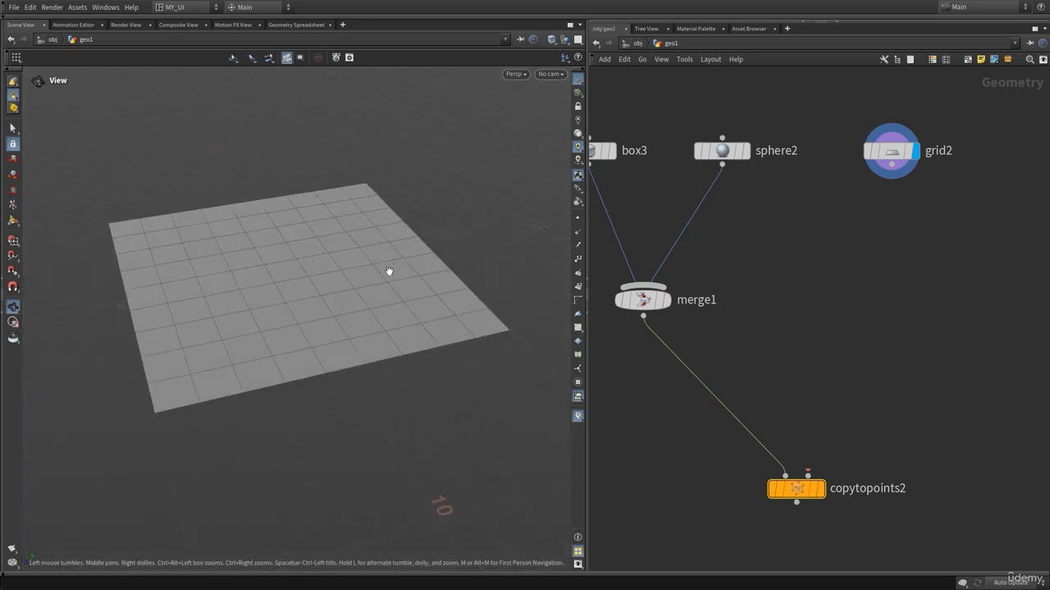
Wire the grid into the Copy to Points node's second input and display the Copy to Points node.
click(891, 163)
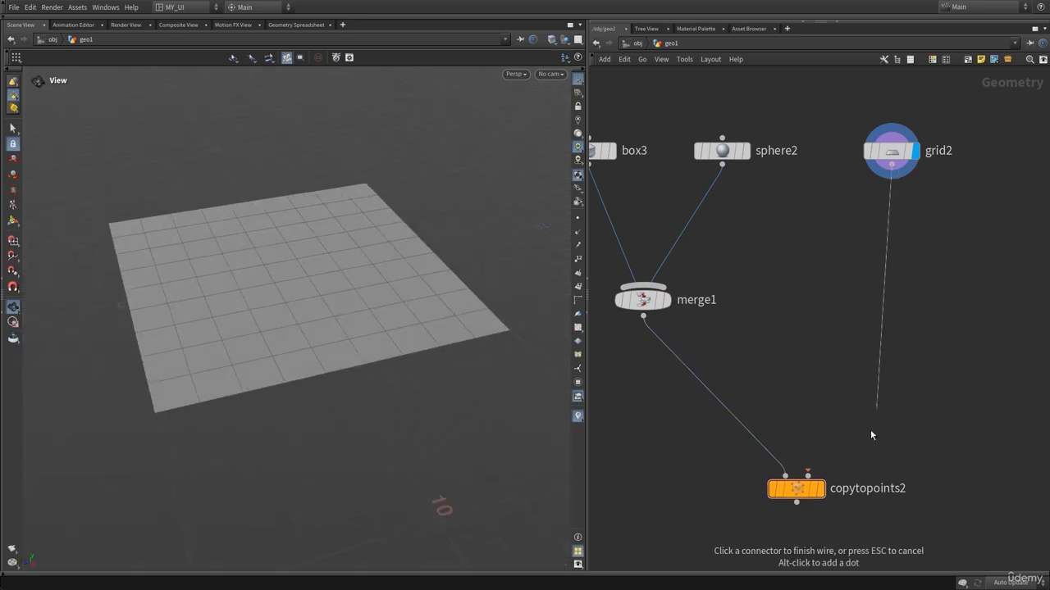
click(808, 474)
middle_drag(811, 499, 826, 375)
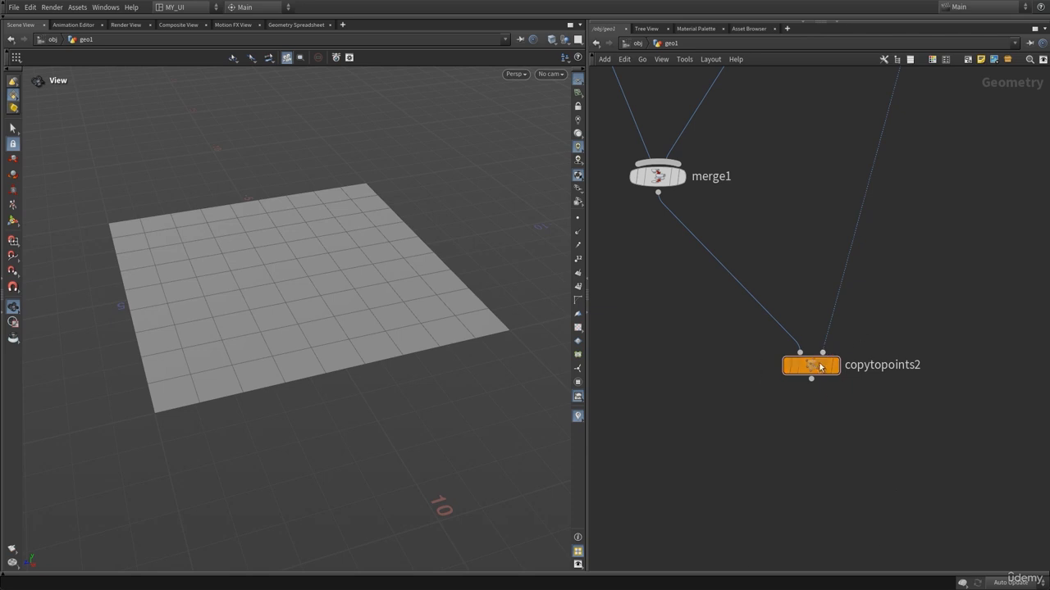
click(834, 365)
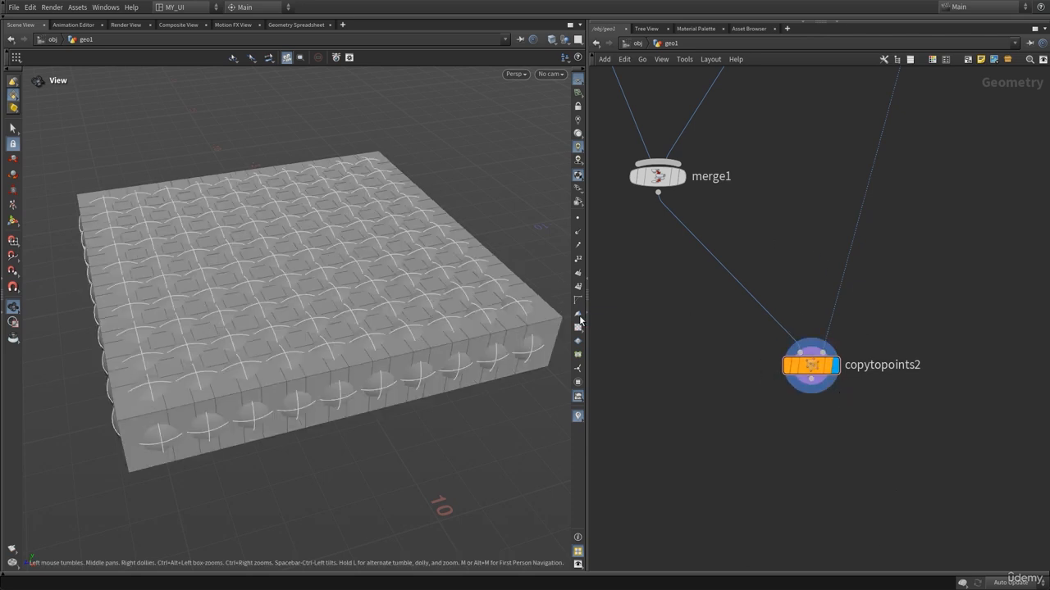
Set the grid's rows to 5 and columns to 4 to reduce the number of copies.
middle_drag(642, 322, 702, 374)
drag(398, 365, 367, 356)
middle_drag(843, 213, 739, 328)
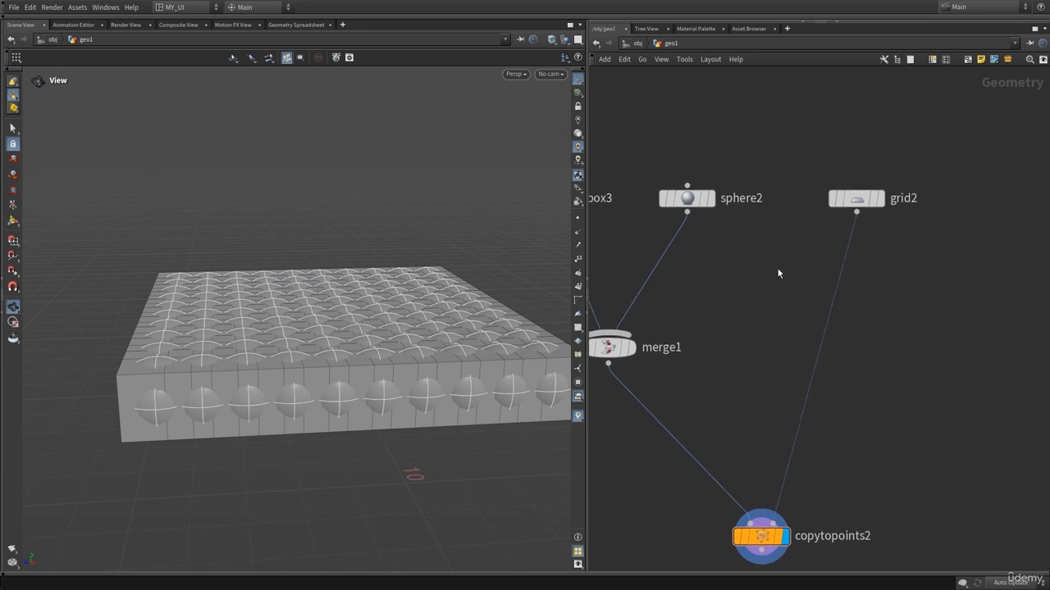
drag(827, 152, 906, 255)
key(p)
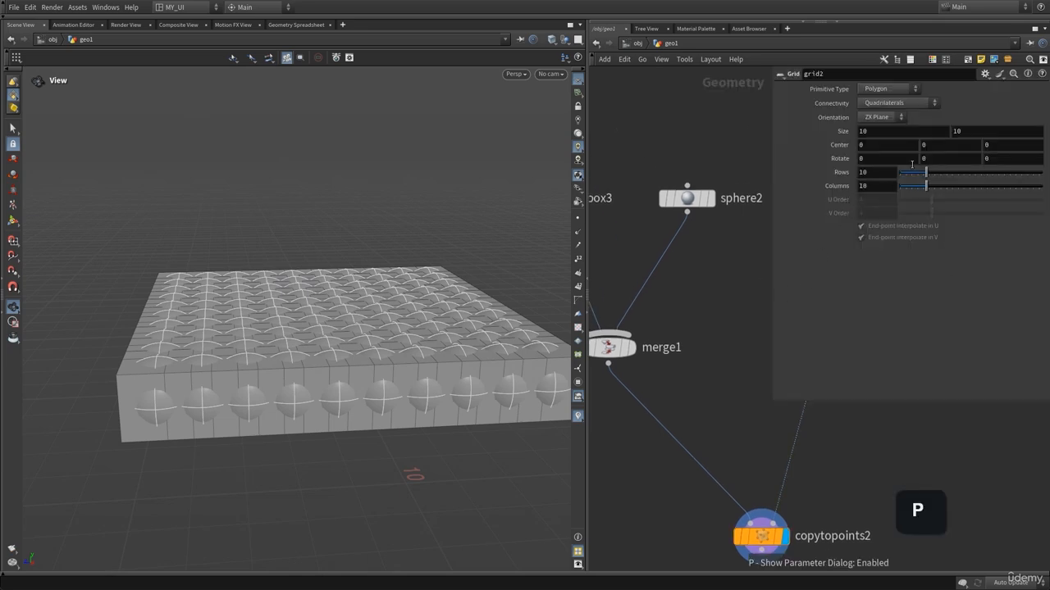
drag(926, 176, 909, 187)
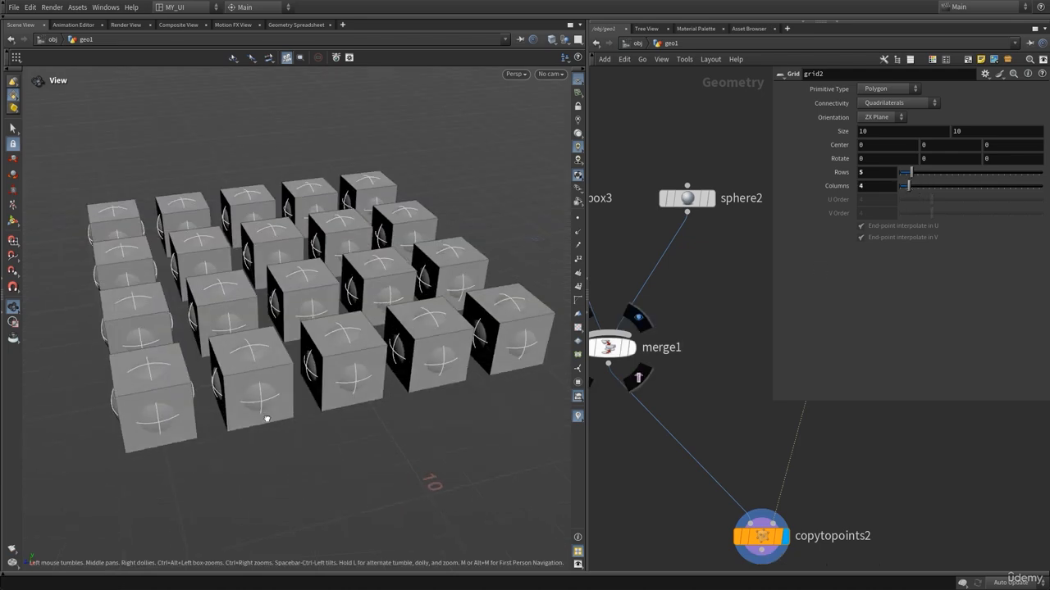
drag(267, 419, 254, 361)
scroll(314, 323, up, 3)
drag(314, 323, 276, 337)
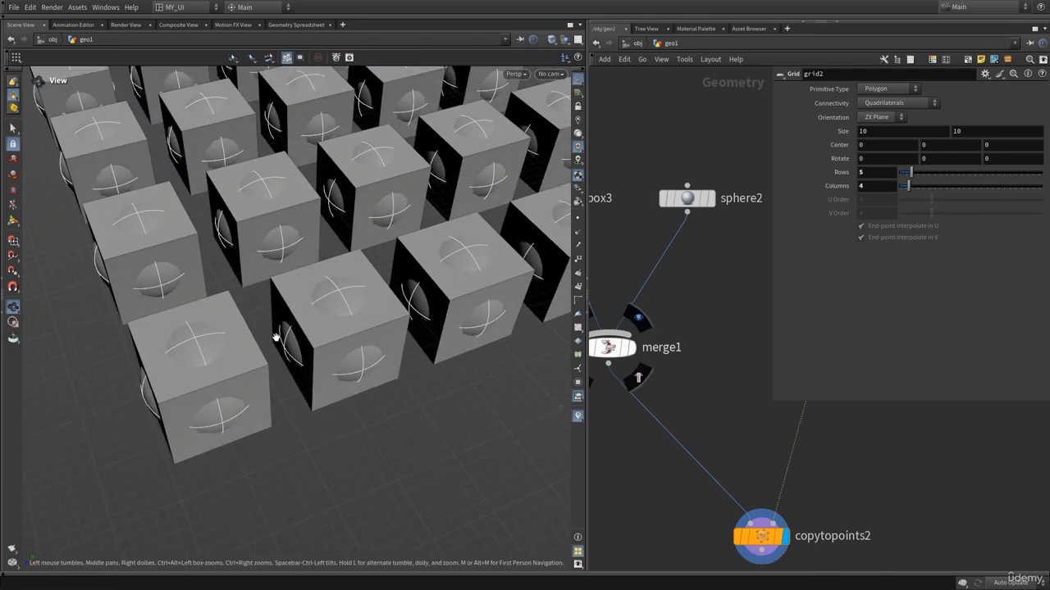
key(p)
Display the merge node in the viewport.
middle_drag(731, 349, 813, 307)
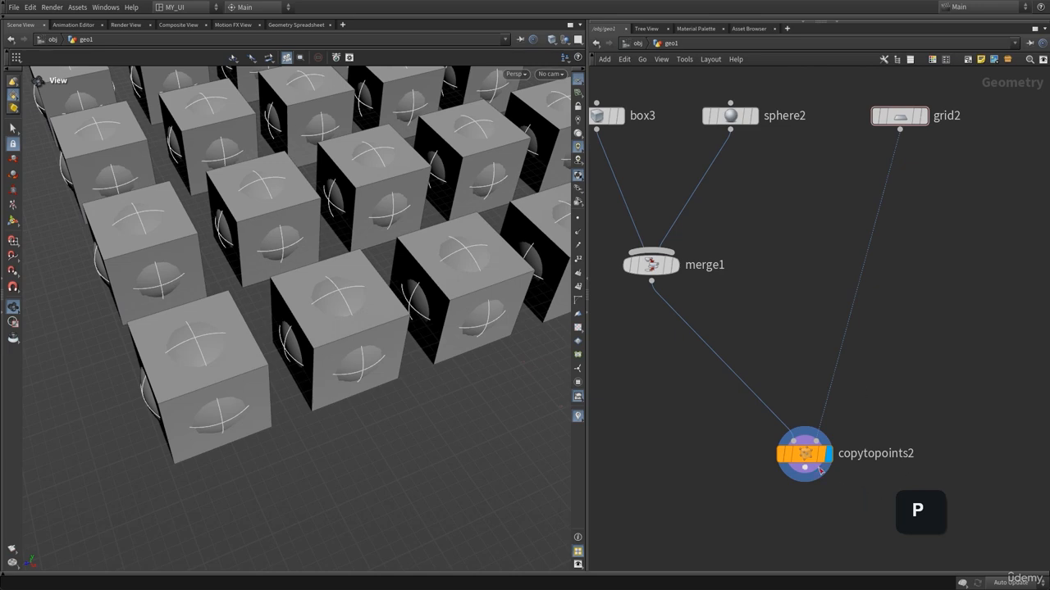
middle_drag(774, 364, 813, 438)
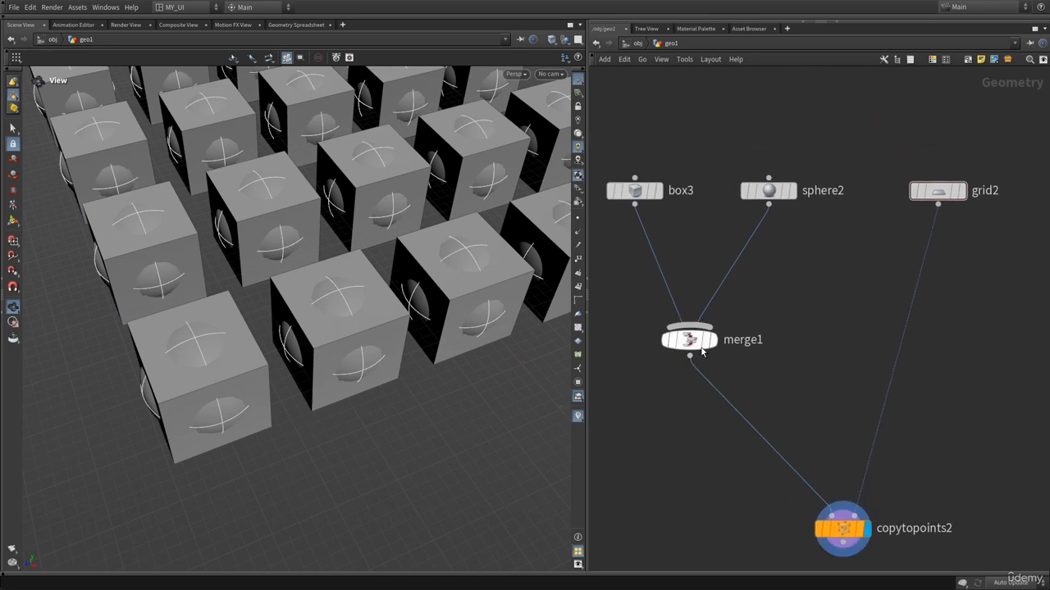
click(715, 313)
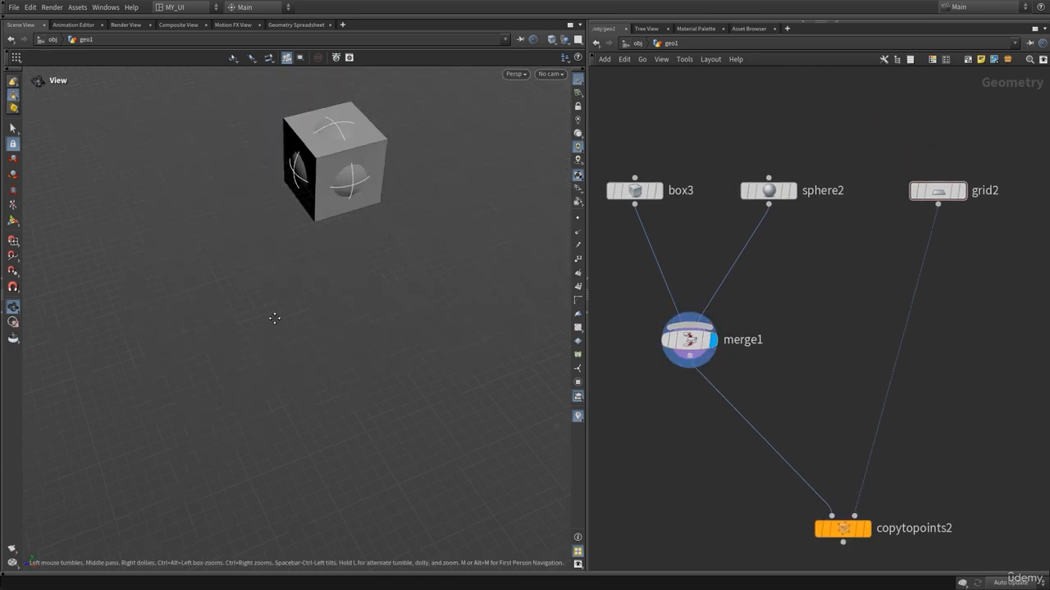
drag(275, 319, 462, 323)
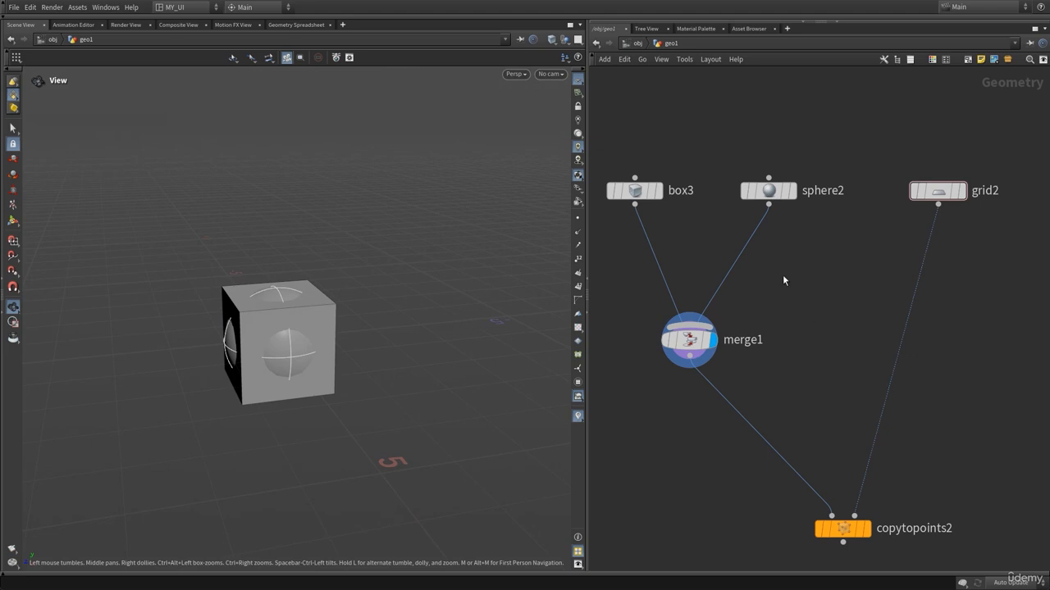
Rearrange the box, sphere, grid, merge and Copy to Points nodes to tidy the network layout.
middle_drag(749, 169, 773, 220)
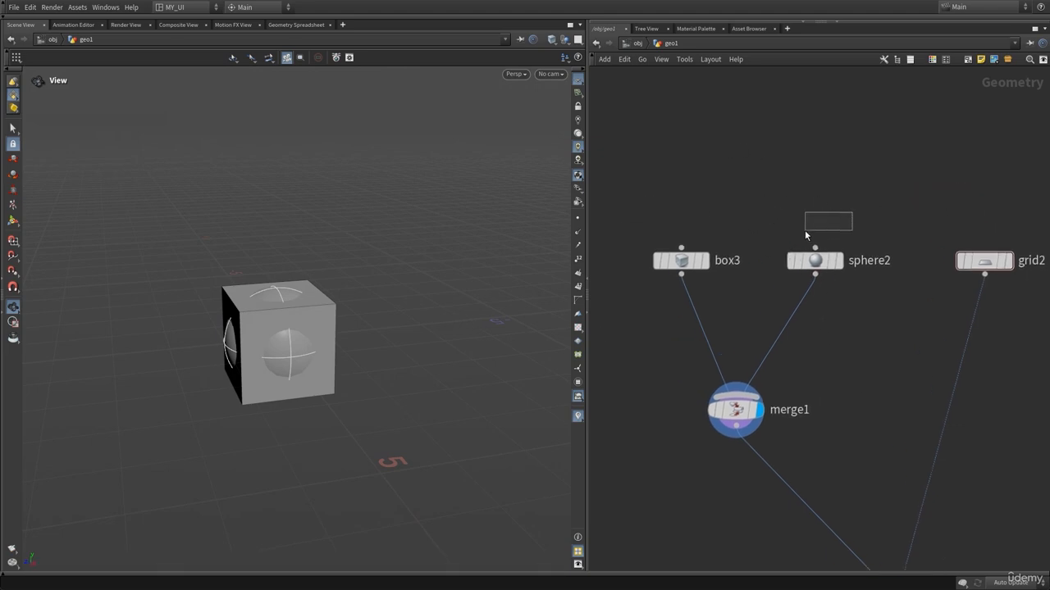
drag(805, 232, 664, 287)
click(902, 411)
middle_drag(903, 411, 886, 328)
mouse_move(732, 330)
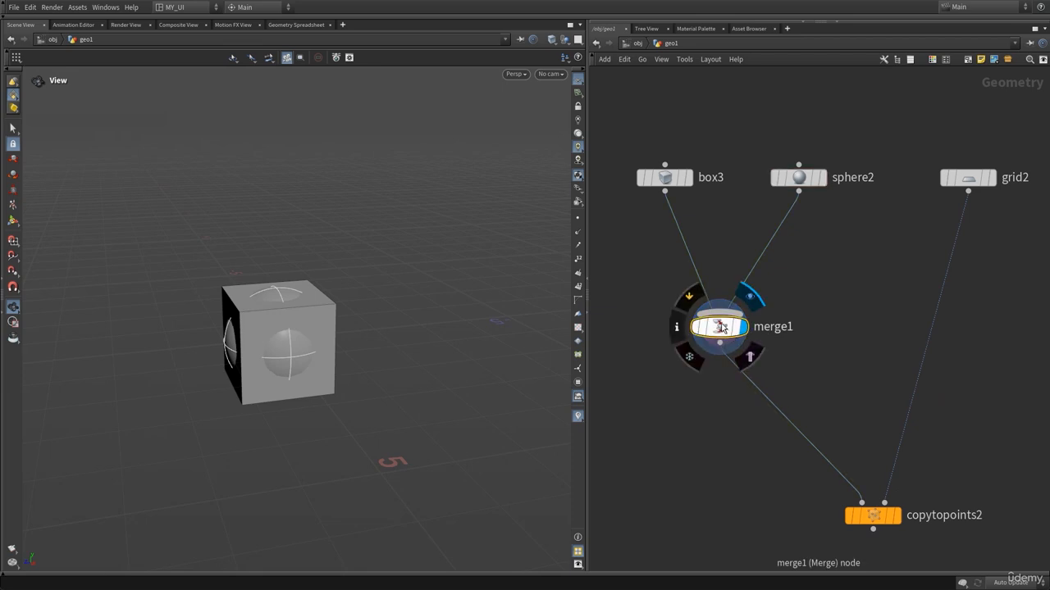
middle_drag(871, 496, 845, 451)
mouse_move(842, 470)
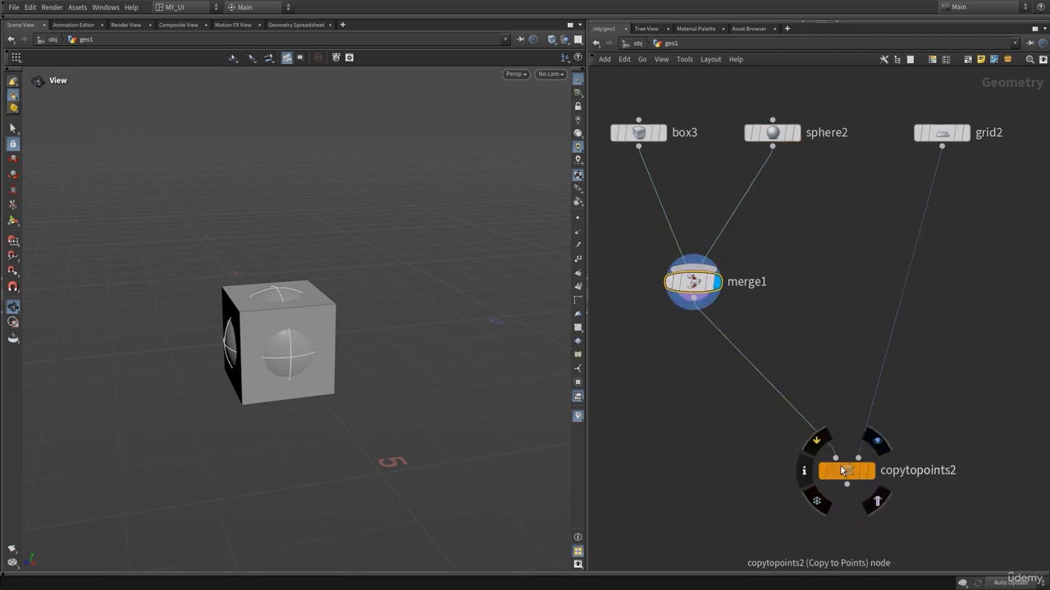
middle_drag(779, 300, 803, 396)
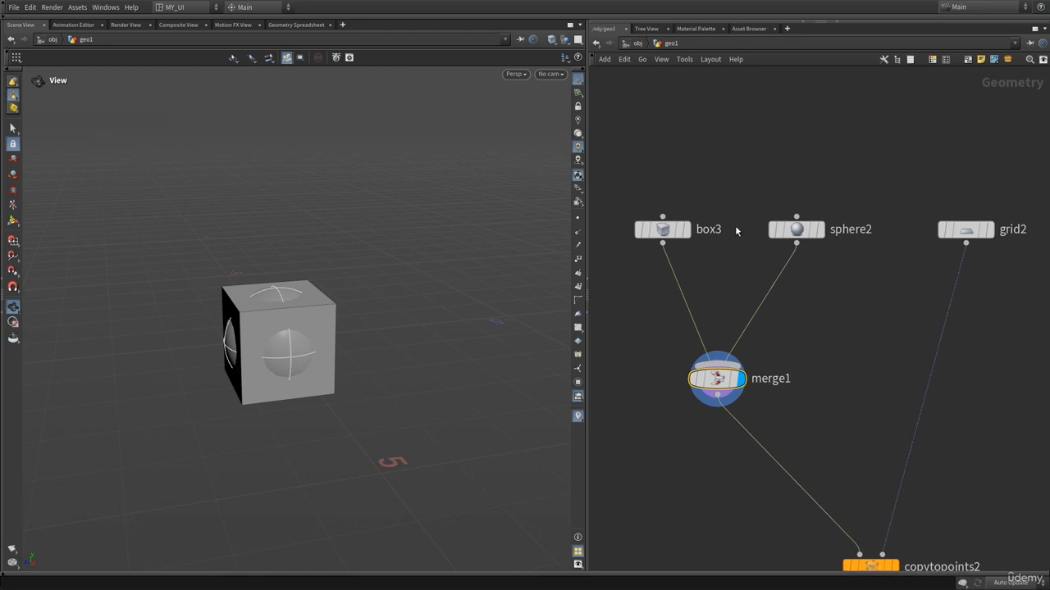
drag(655, 226, 831, 274)
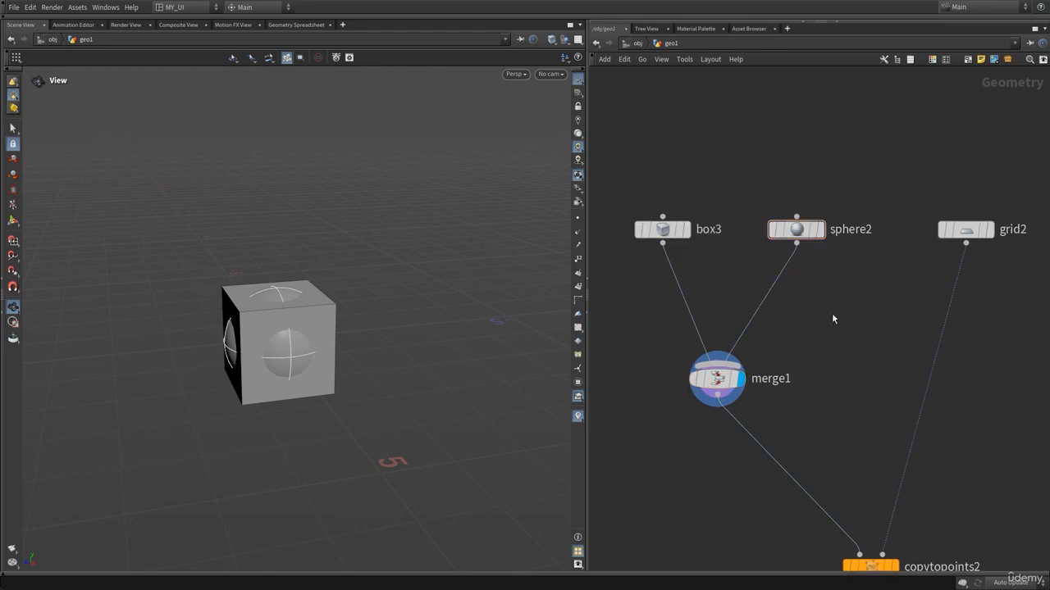
middle_drag(865, 535, 850, 447)
click(702, 291)
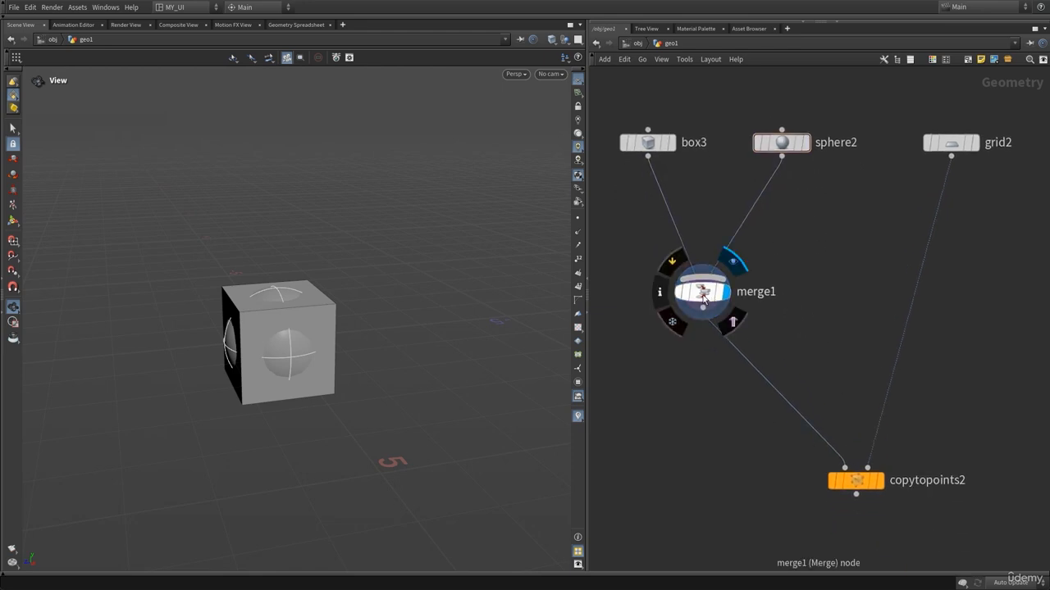
scroll(289, 328, up, 3)
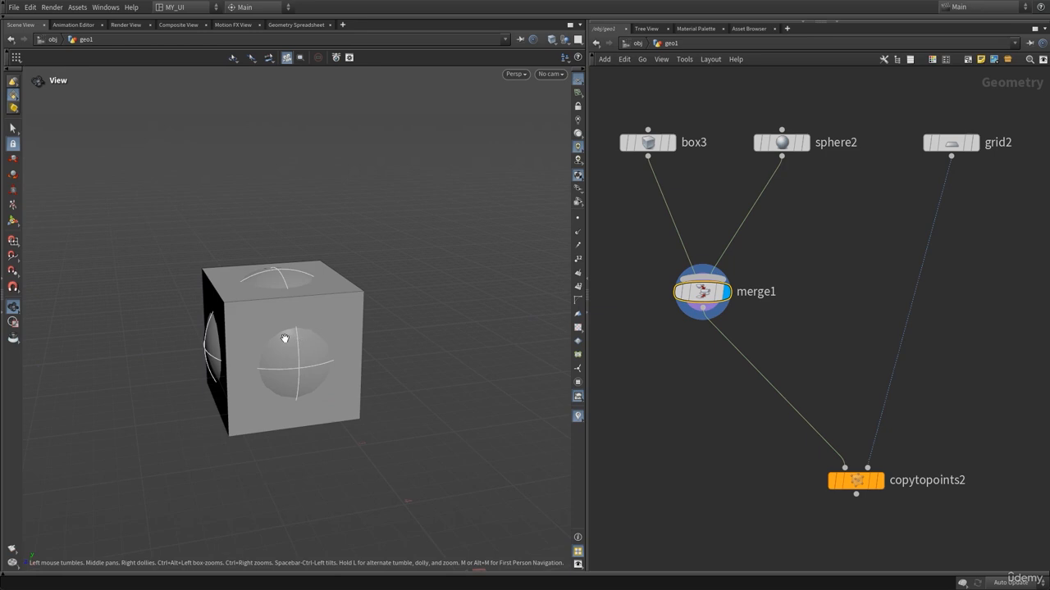
scroll(807, 306, down, 5)
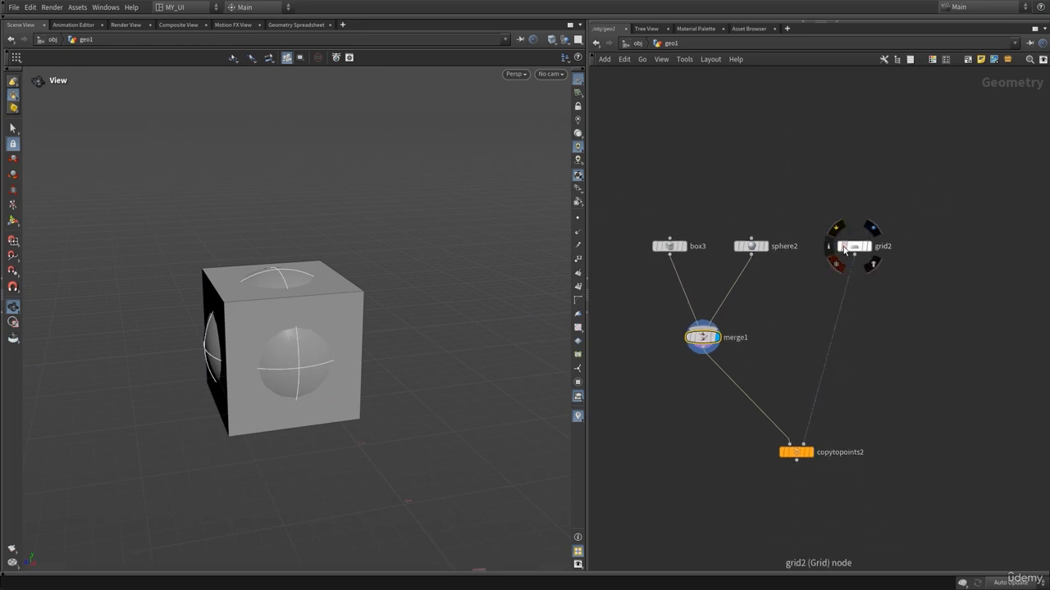
drag(851, 245, 886, 266)
Add a Test Geometry: Rubber Toy node and wire it into the merge node.
key(Tab)
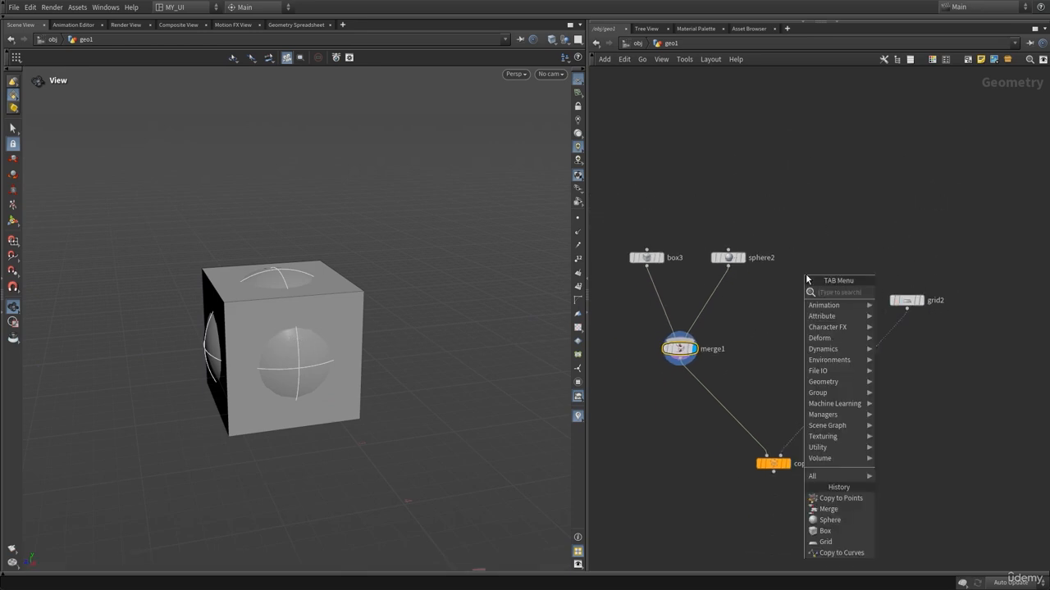
text(rub)
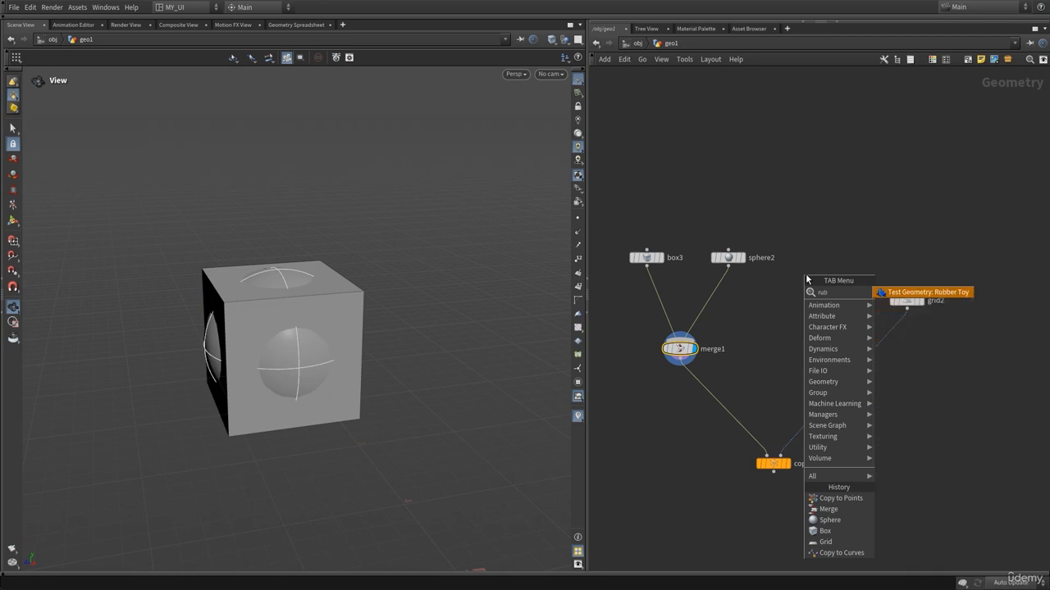
text(b)
key(Return)
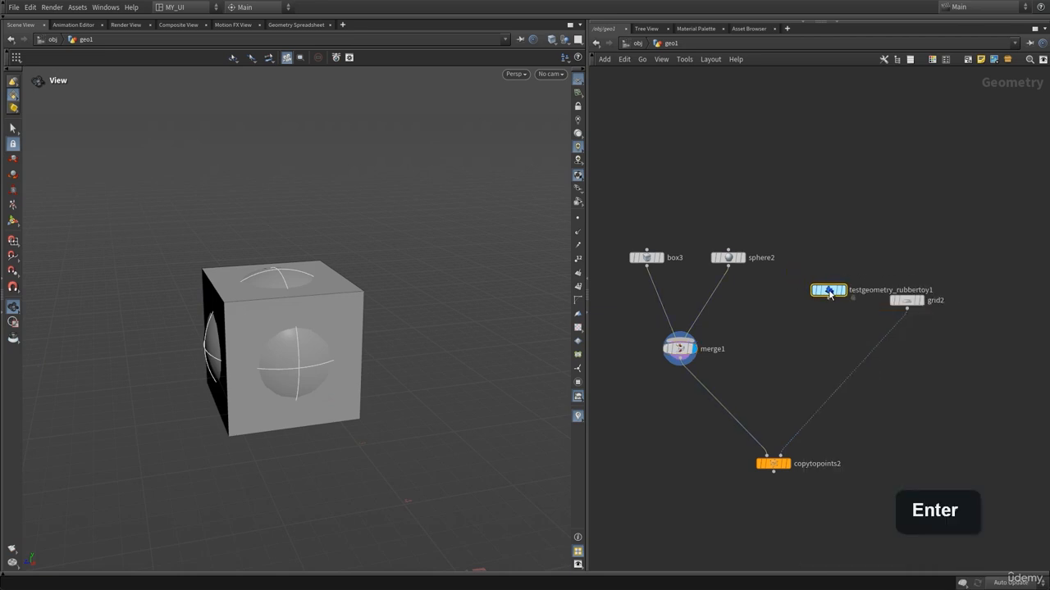
click(828, 297)
click(829, 297)
click(704, 338)
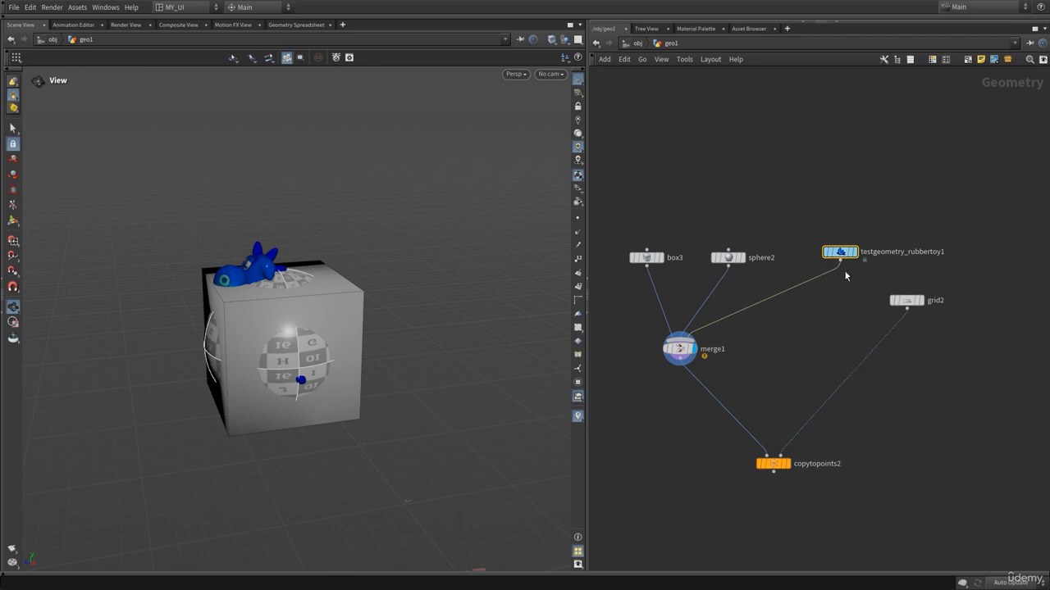
Increase the rubber toy's uniform scale so it roughly matches the box size.
key(p)
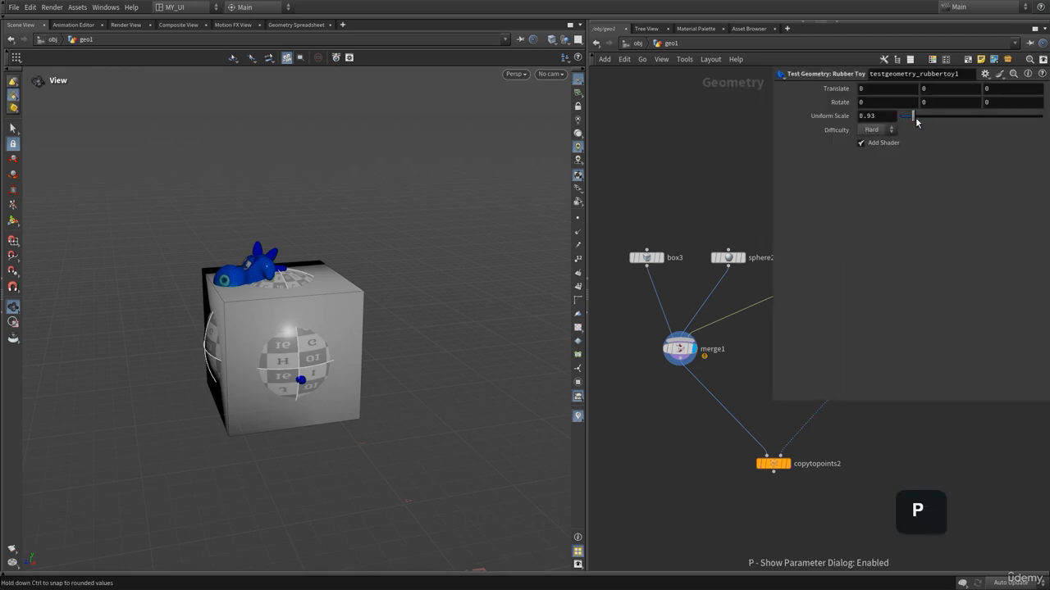
drag(916, 122, 923, 117)
key(p)
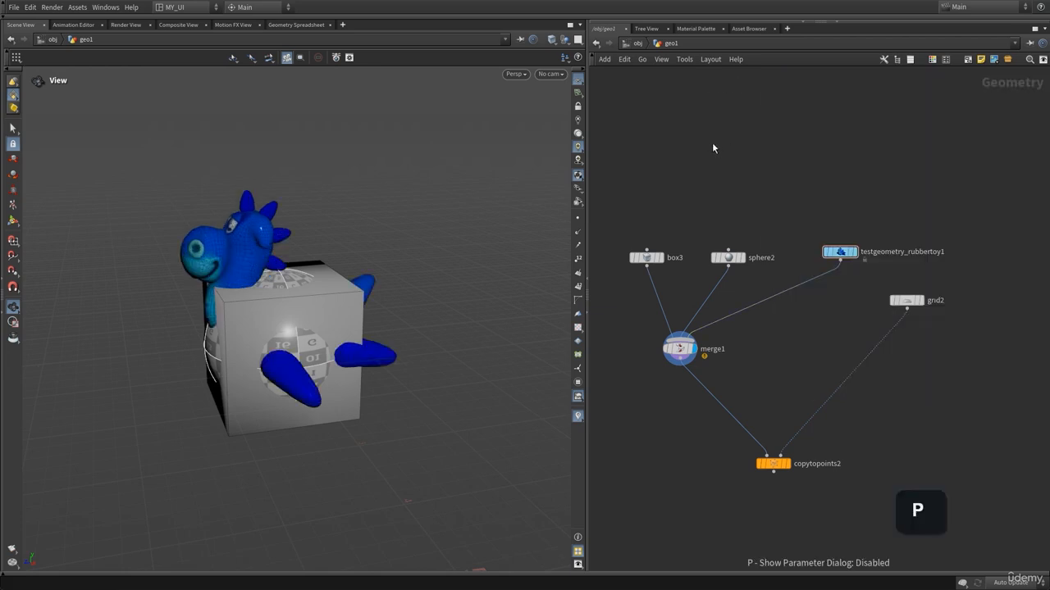
Reposition the Copy to Points node and display it to show the copies on the grid.
middle_drag(756, 347, 773, 320)
drag(293, 320, 307, 317)
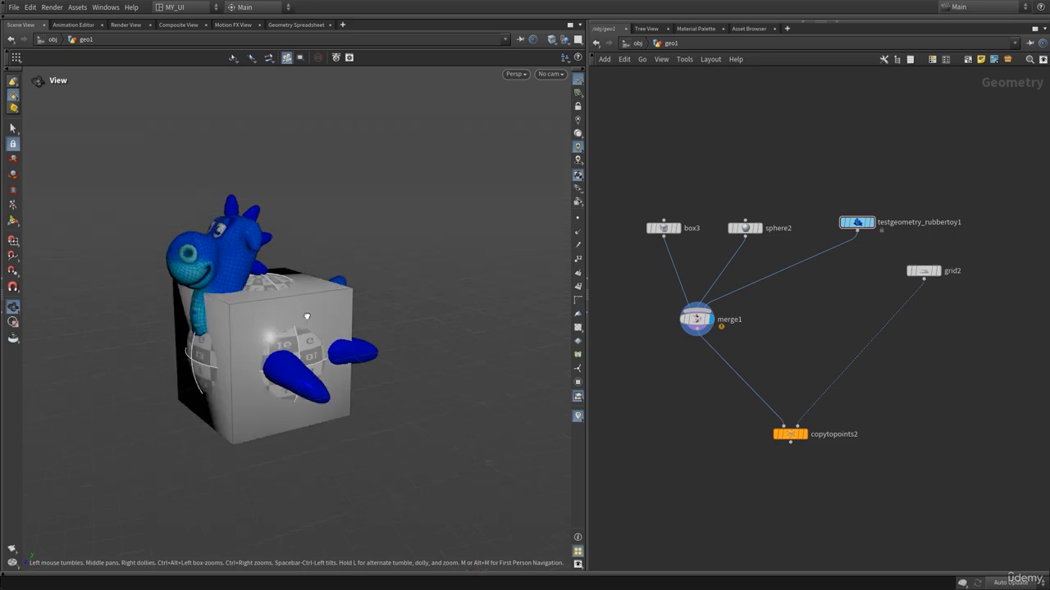
scroll(652, 352, up, 3)
click(716, 311)
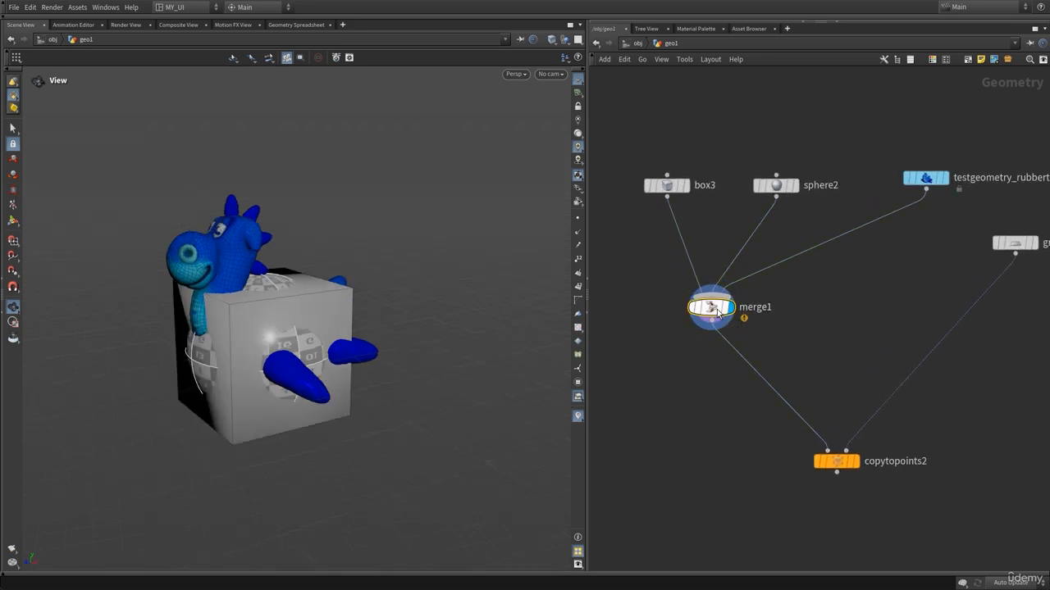
middle_click(717, 311)
drag(716, 311, 735, 335)
middle_drag(884, 525, 857, 474)
drag(858, 474, 802, 395)
drag(963, 106, 630, 157)
mouse_move(810, 425)
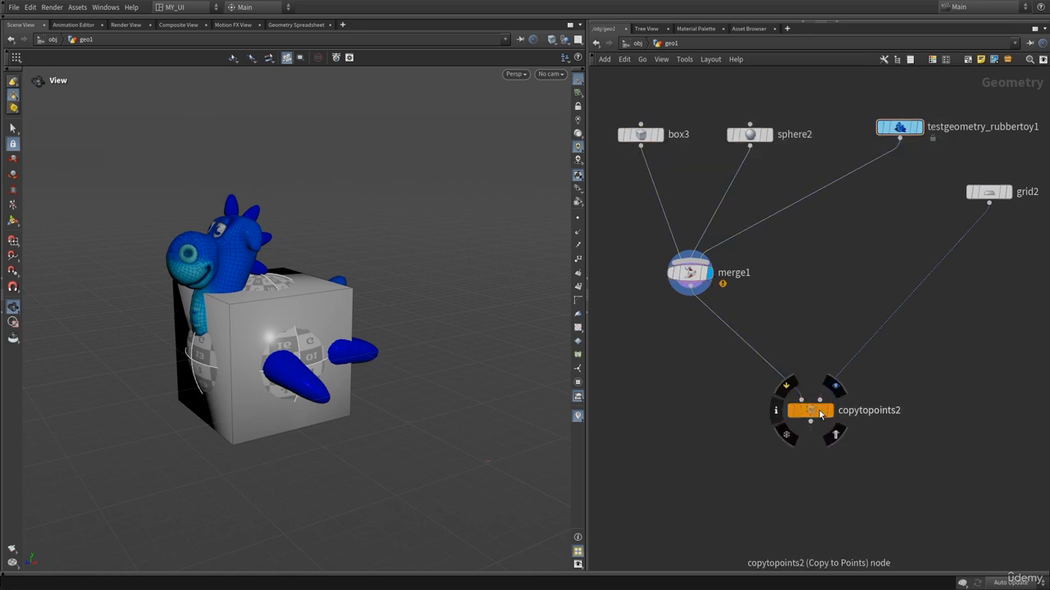
click(835, 386)
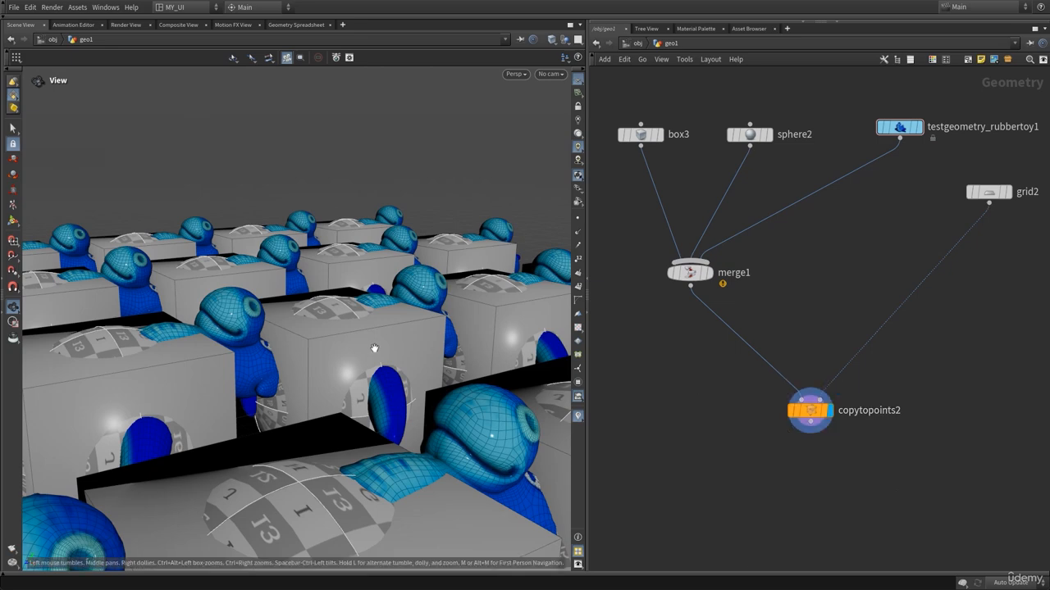
Orbit and zoom the viewport to inspect the copied box, sphere and toy geometry across the grid.
right_drag(440, 350, 242, 387)
middle_drag(328, 396, 300, 351)
drag(299, 350, 363, 351)
click(678, 263)
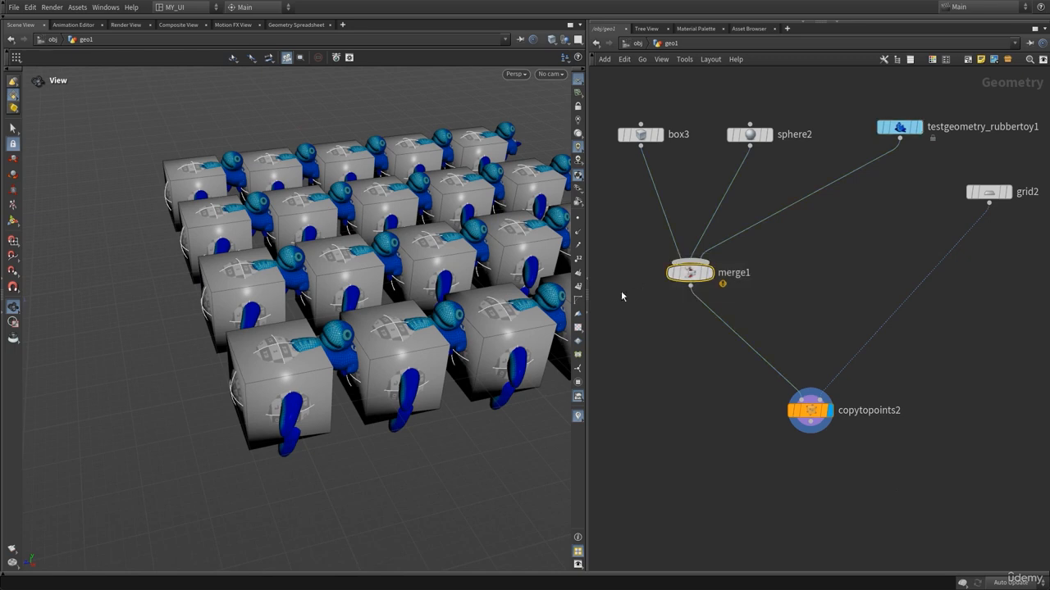
drag(317, 355, 331, 345)
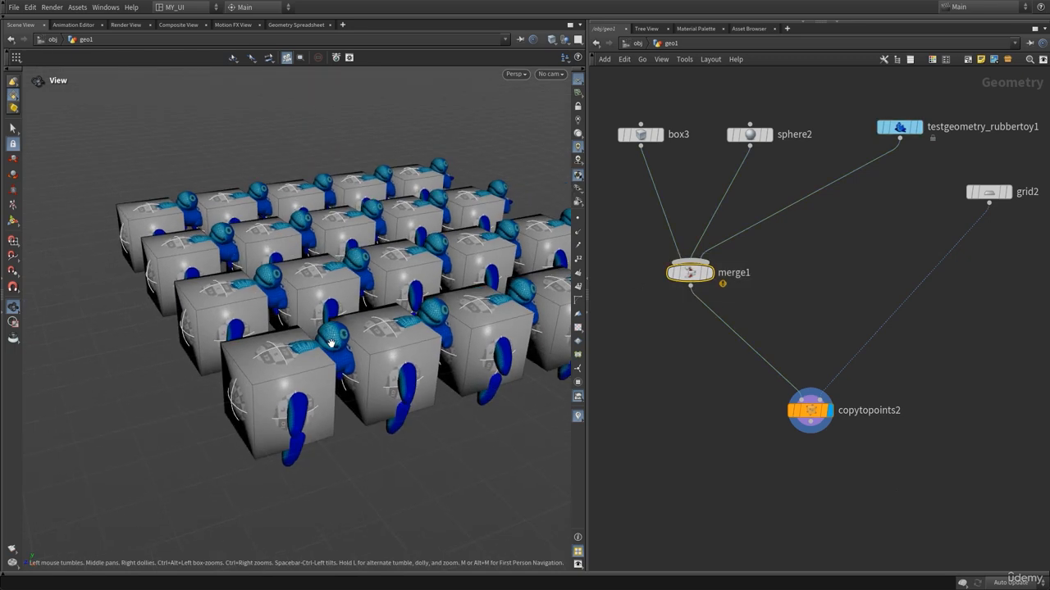
middle_drag(827, 264, 772, 322)
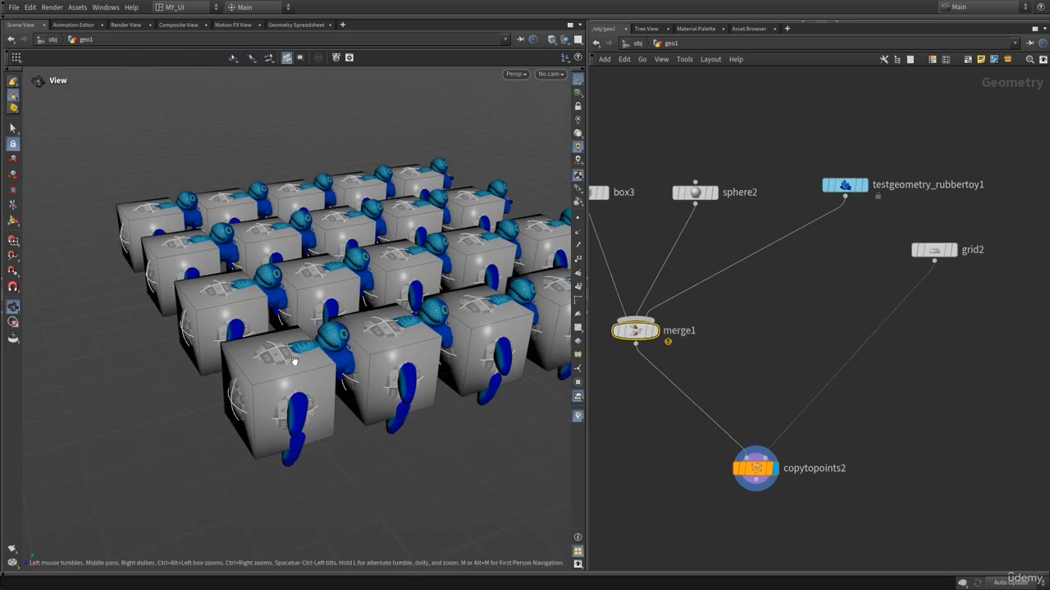
drag(294, 361, 288, 373)
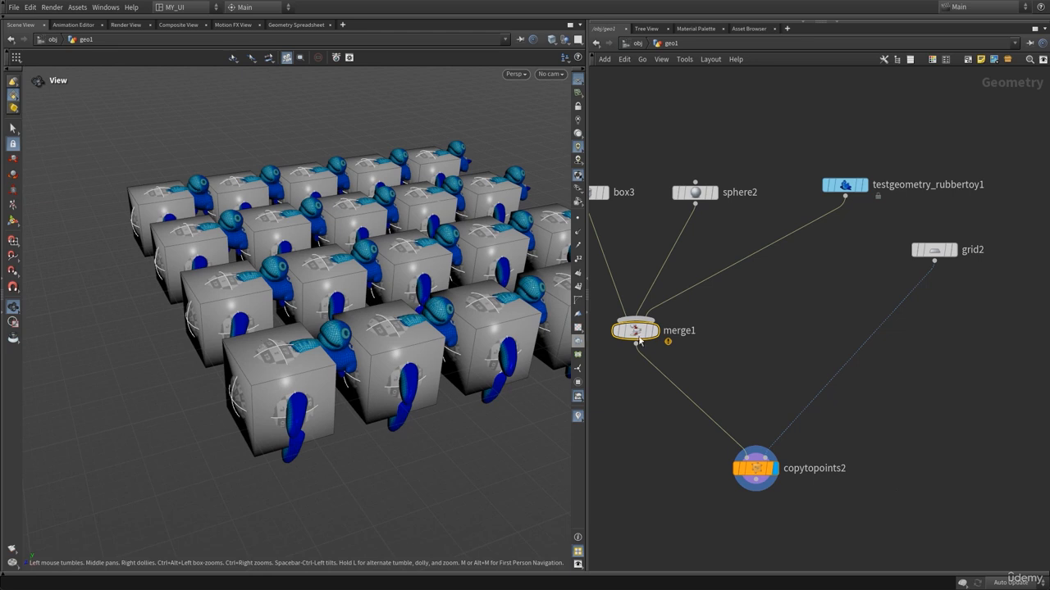
middle_drag(695, 336, 710, 300)
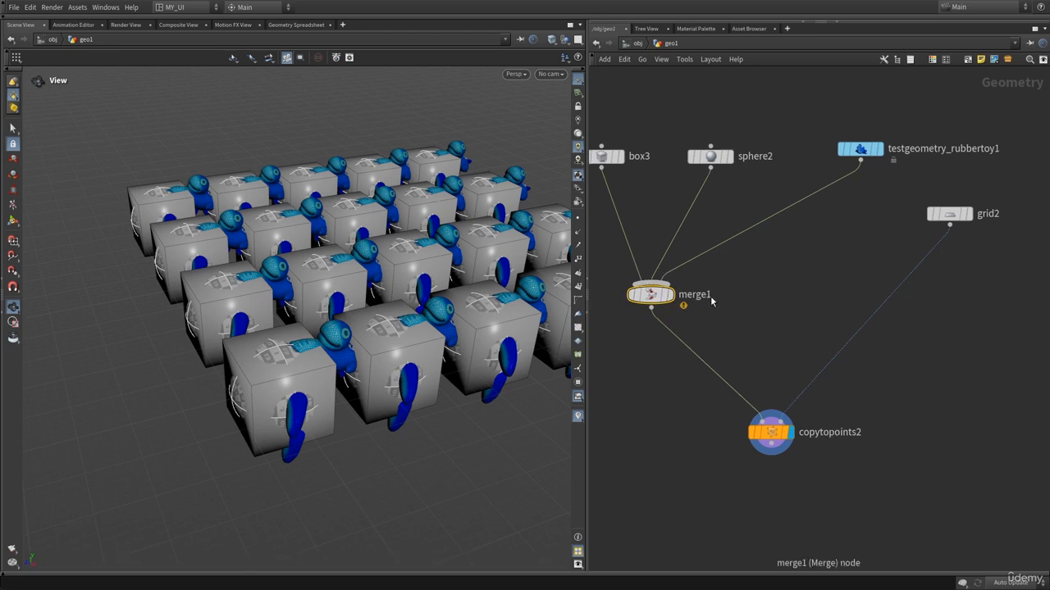
drag(830, 483, 727, 399)
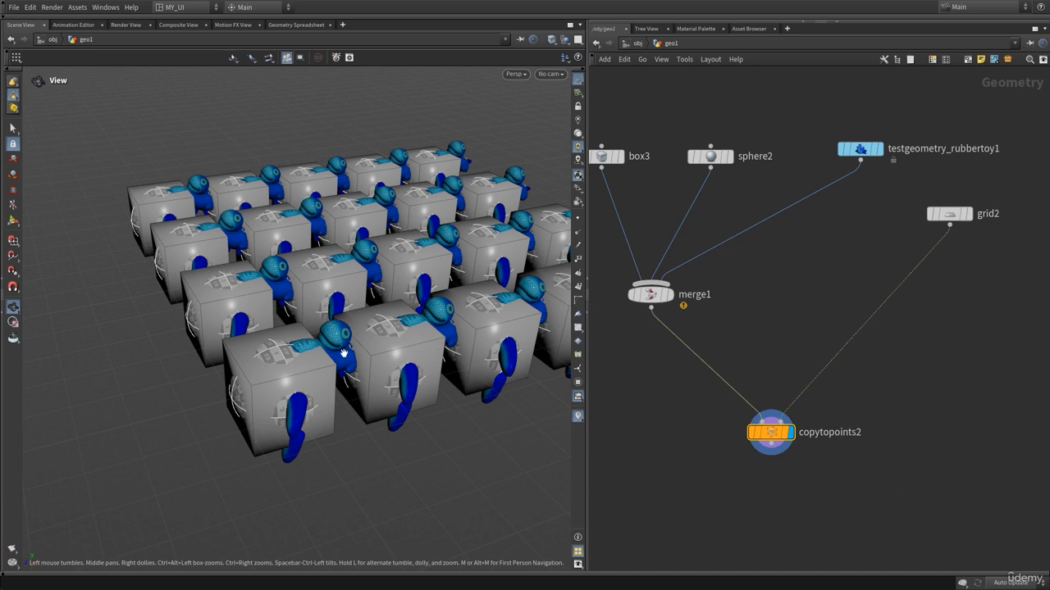
Insert an Attribute Create node on the wire between box3 and merge1.
click(966, 213)
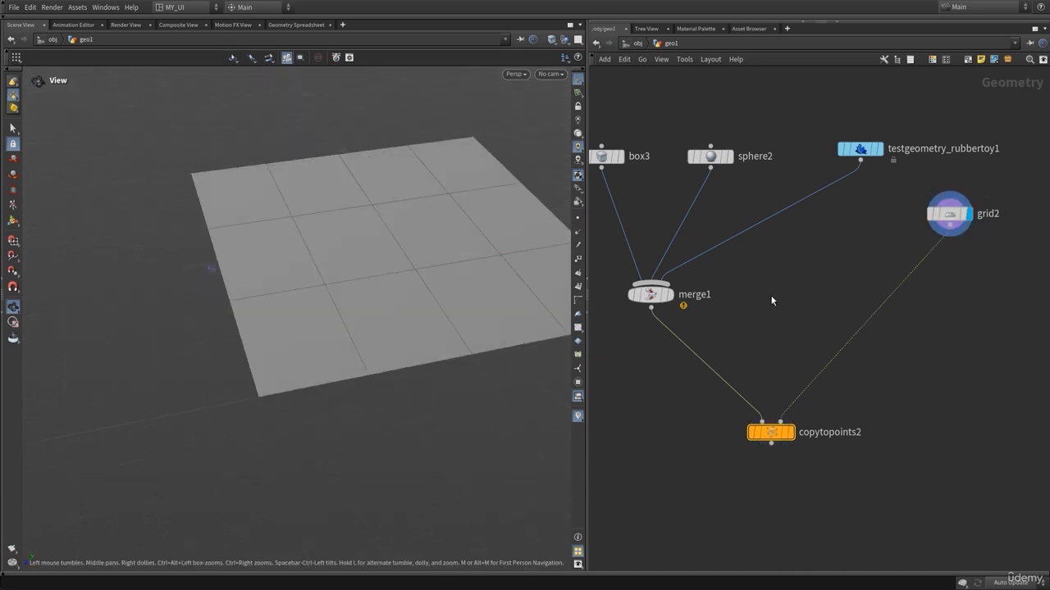
middle_drag(761, 318, 857, 387)
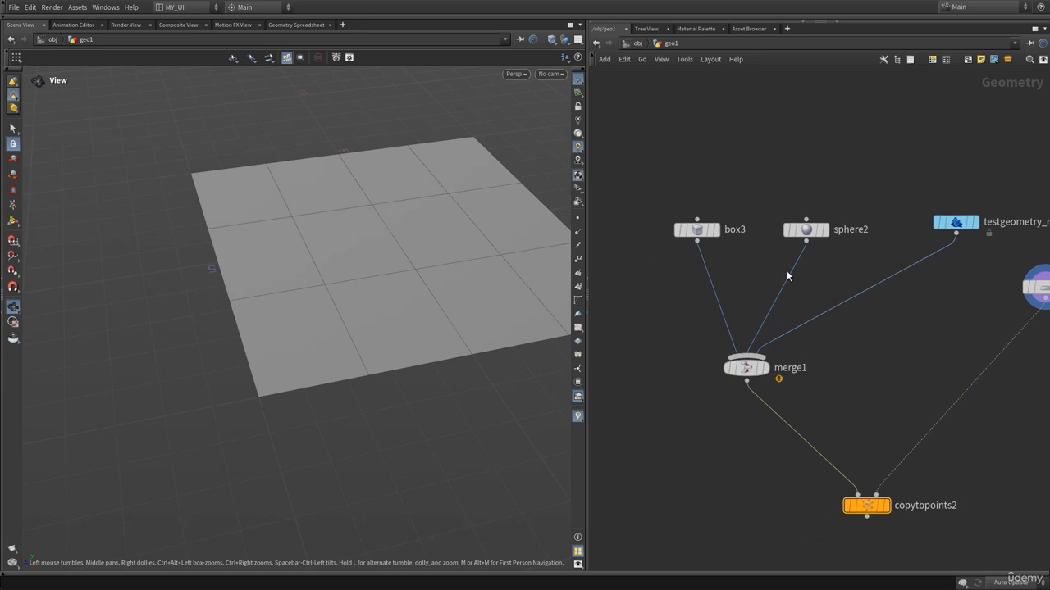
drag(693, 238, 676, 214)
key(Tab)
text(a)
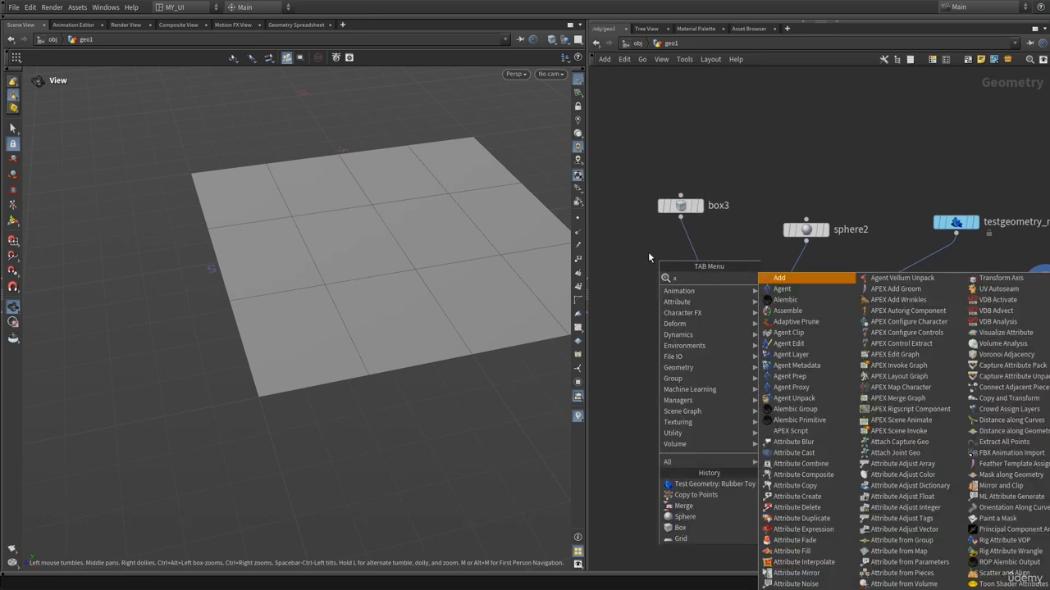
text(tt)
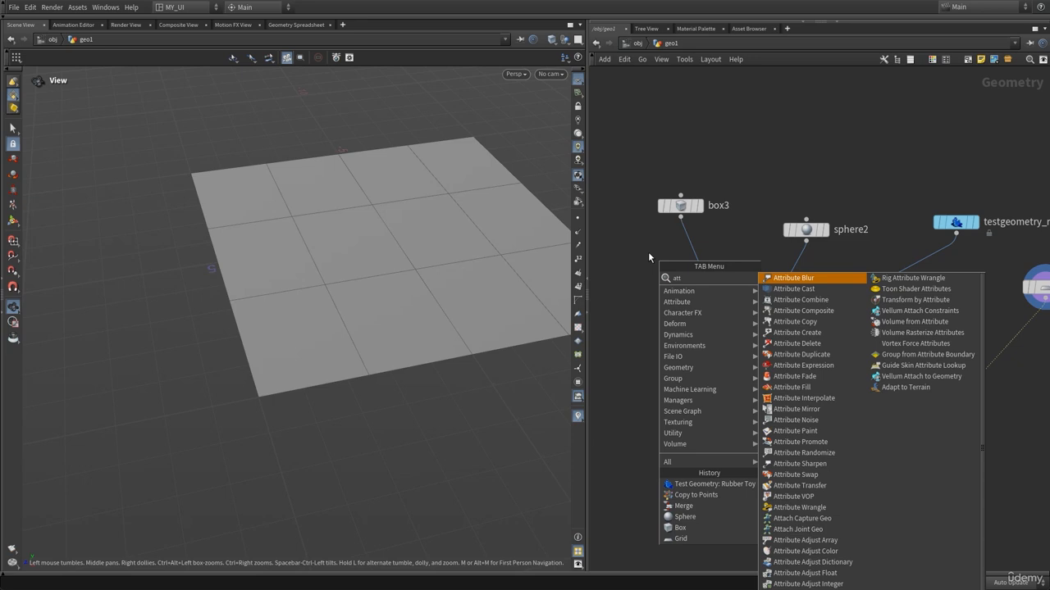
text(cr)
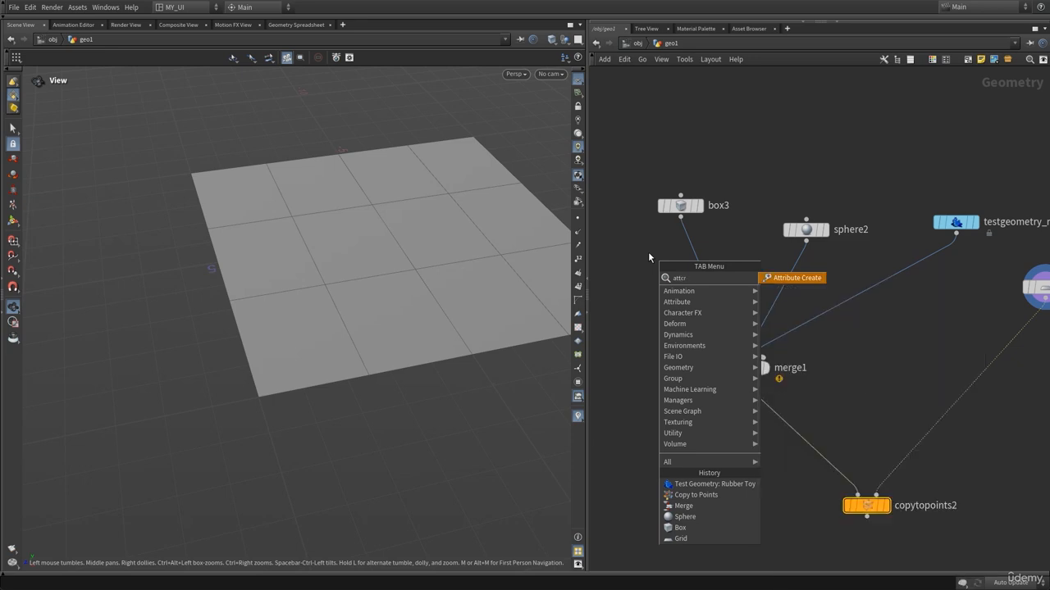
key(Return)
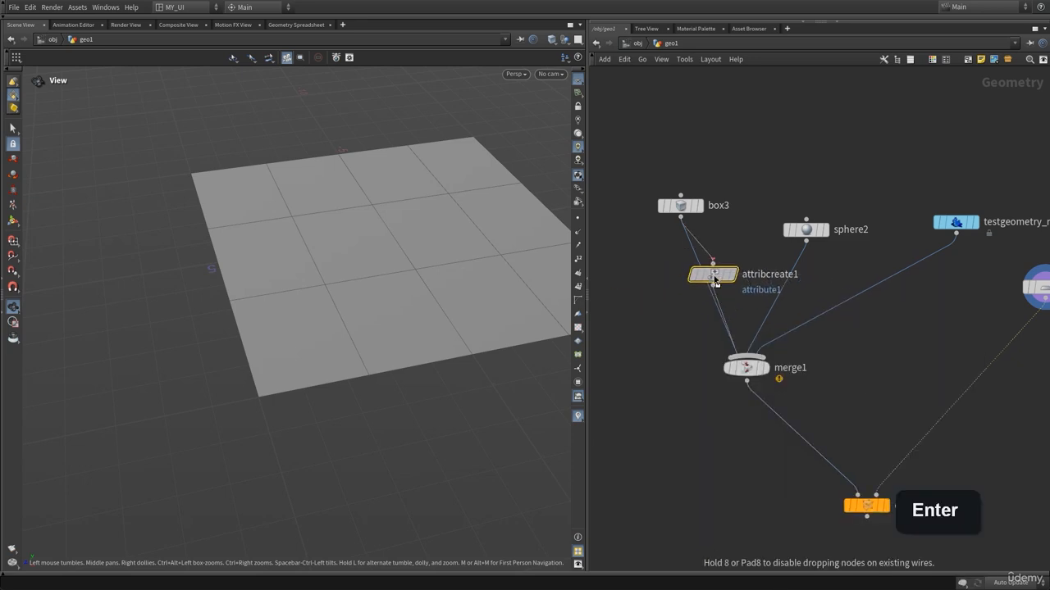
Open the Attribute Create node's parameters and display it in the viewport.
click(680, 279)
key(p)
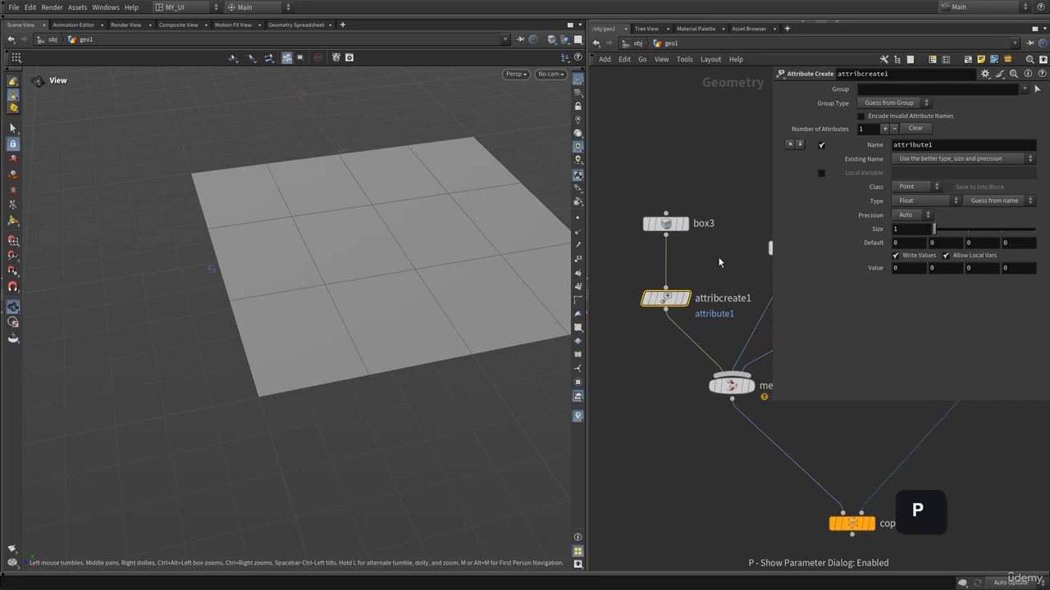
middle_drag(724, 273, 692, 279)
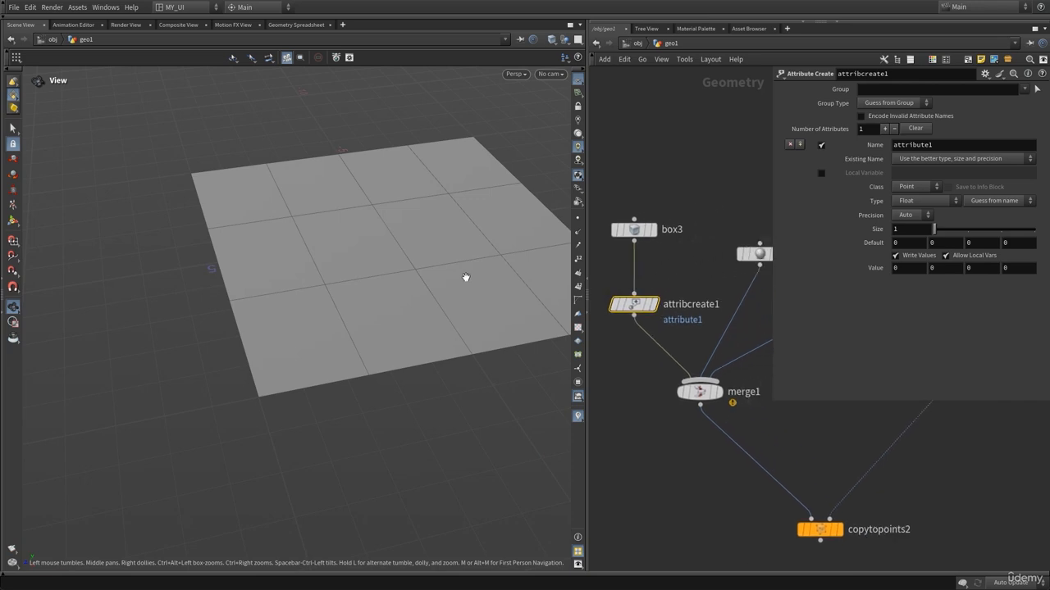
middle_drag(434, 272, 415, 277)
right_drag(292, 285, 343, 278)
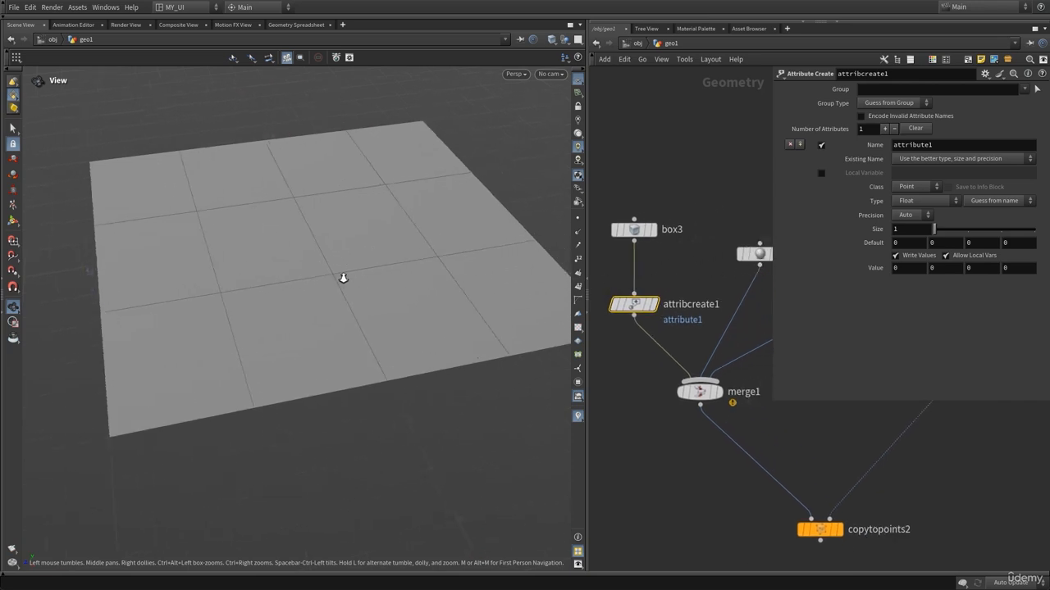
click(652, 304)
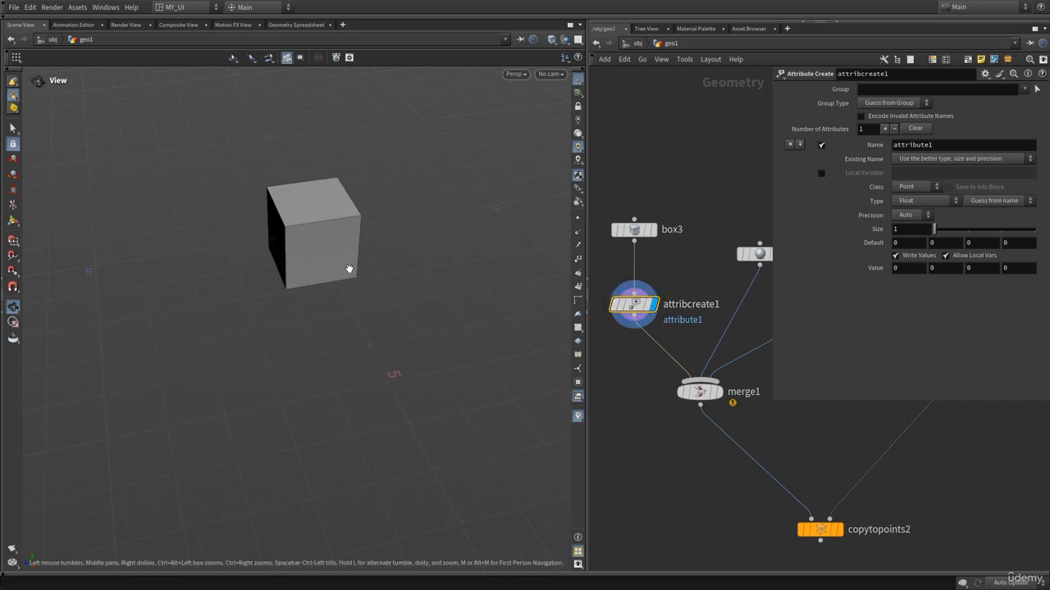
drag(349, 269, 305, 328)
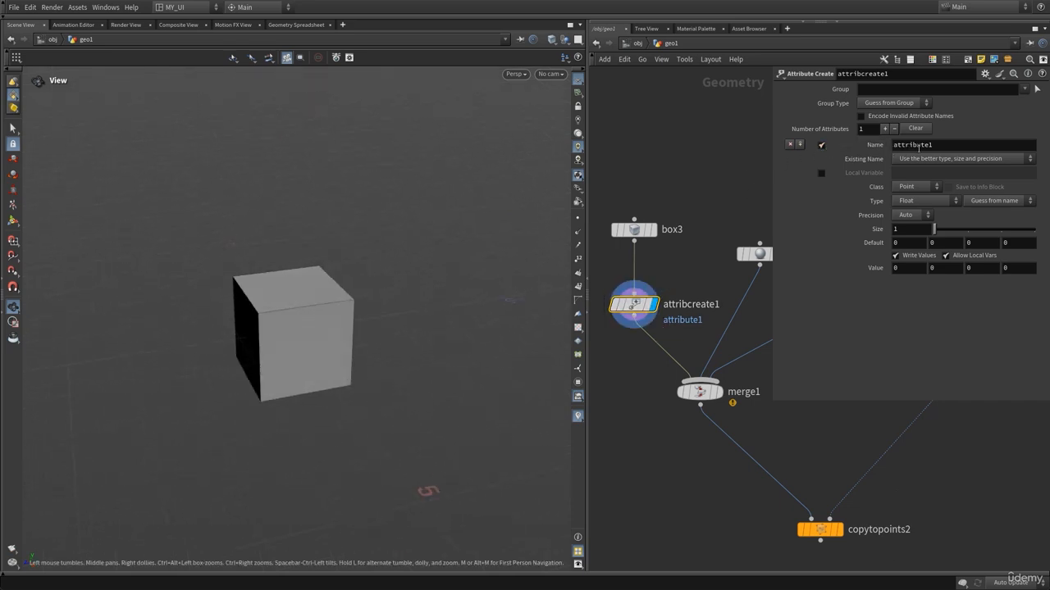
Rename the attribute to my_geo.
double_click(918, 145)
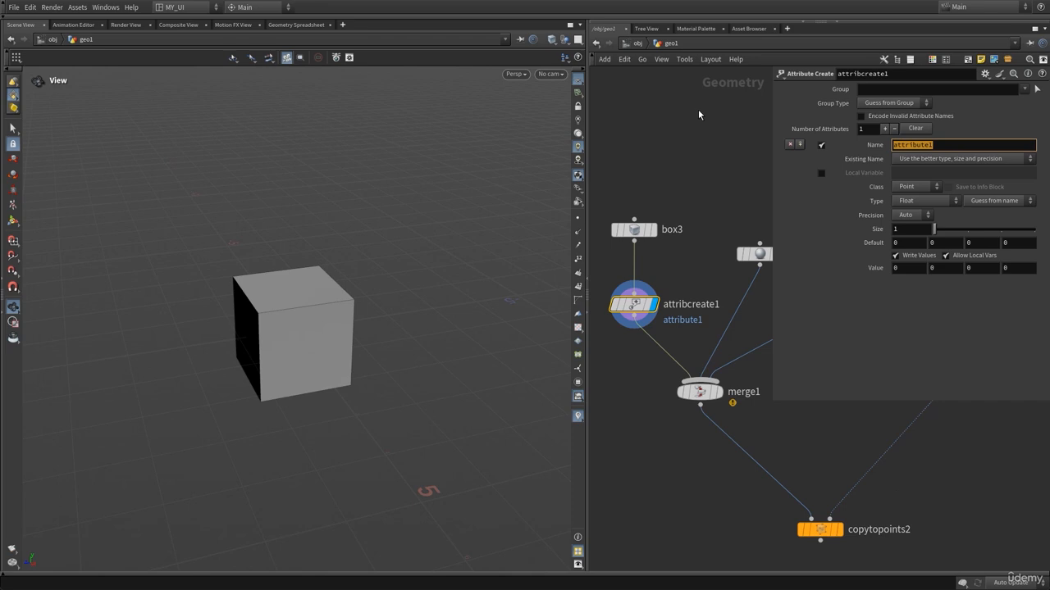
text(c)
text(y_)
text(ge)
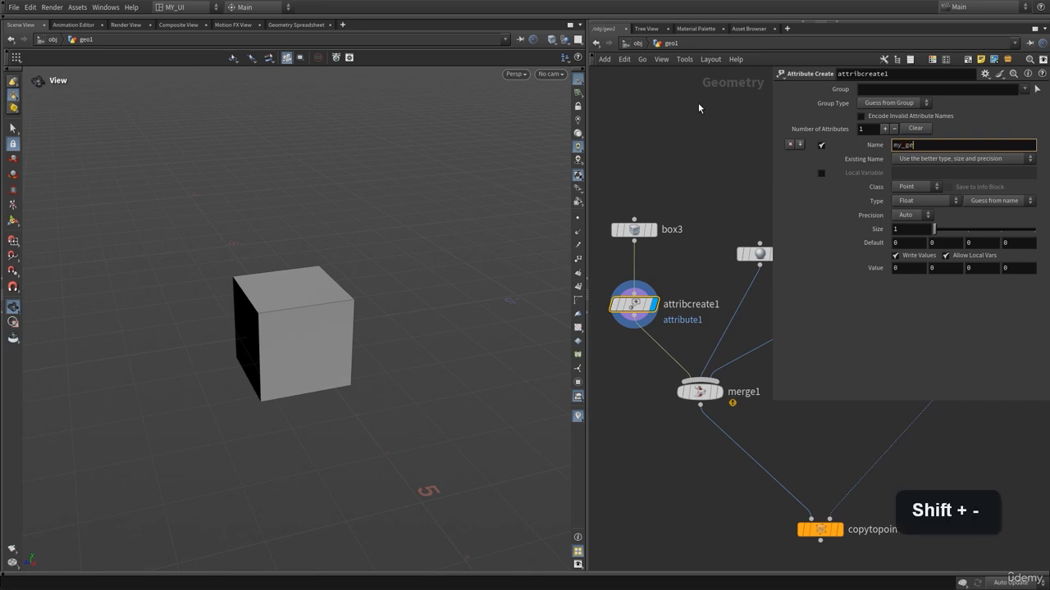
text(o)
key(Return)
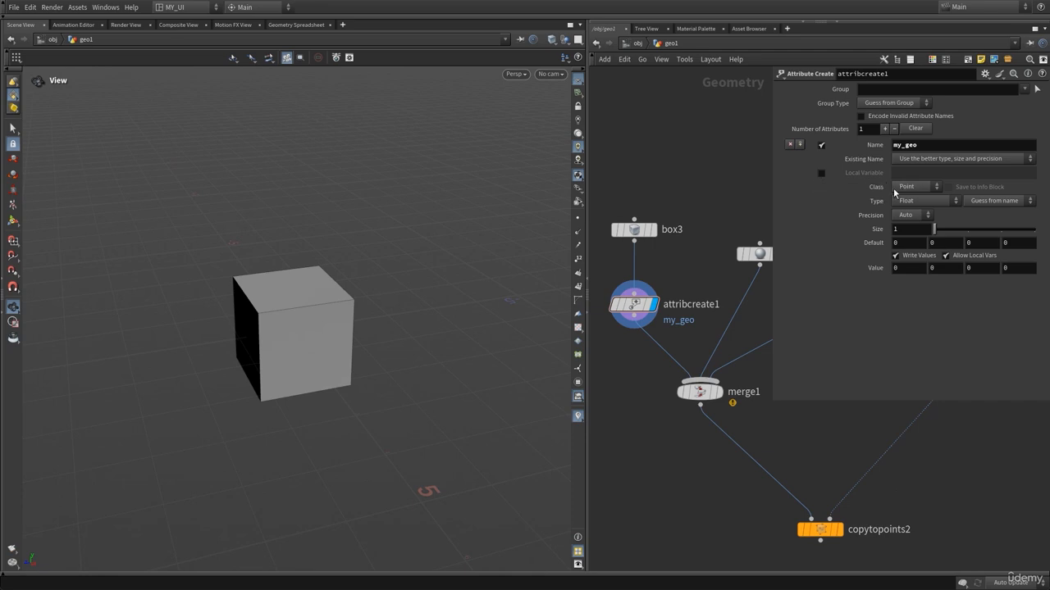
Set the attribute type to String and enter the string value box.
click(906, 201)
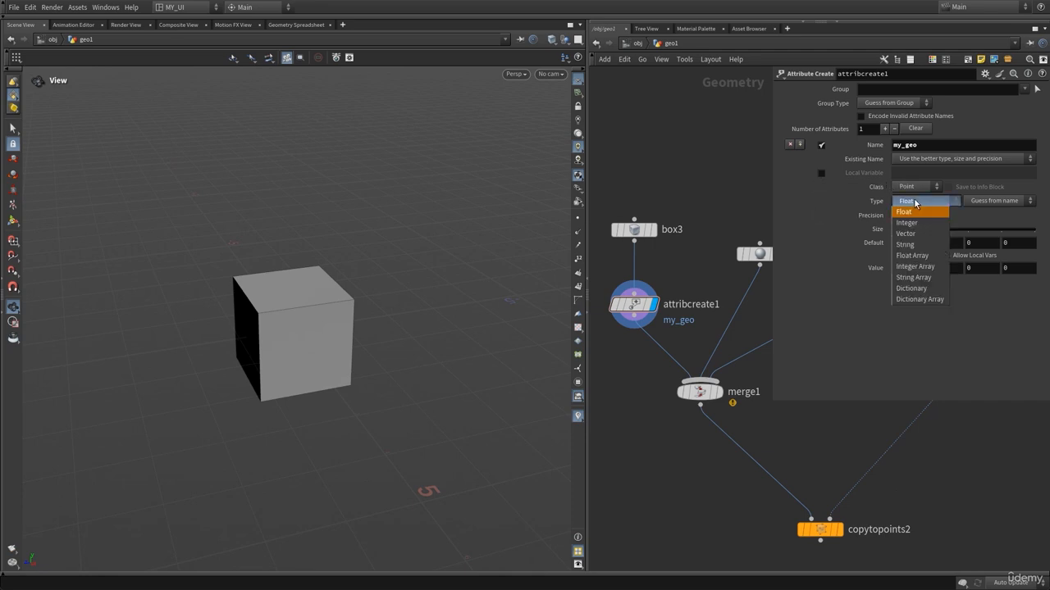
click(906, 244)
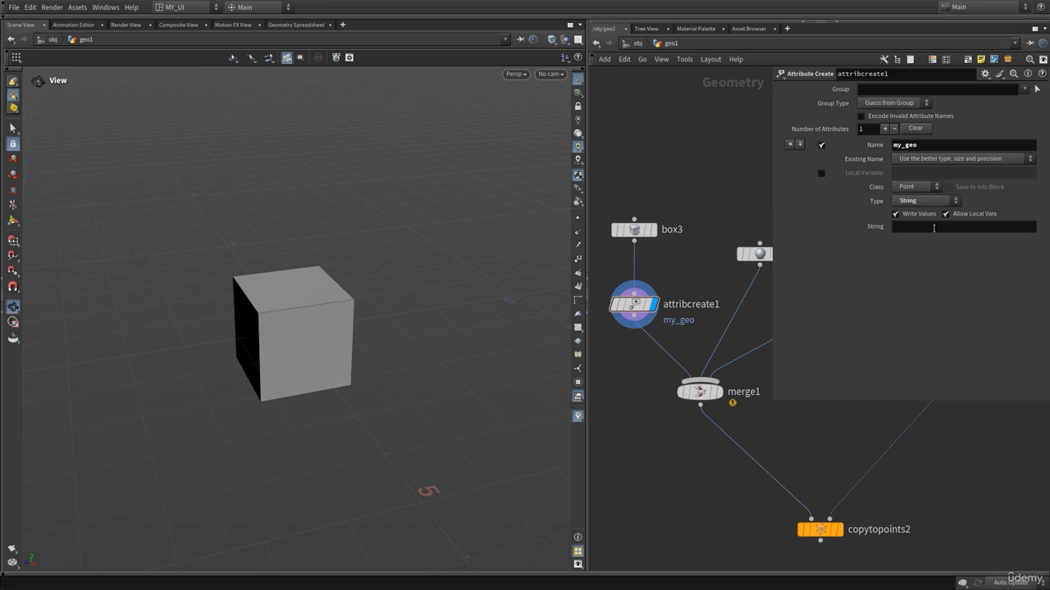
click(919, 228)
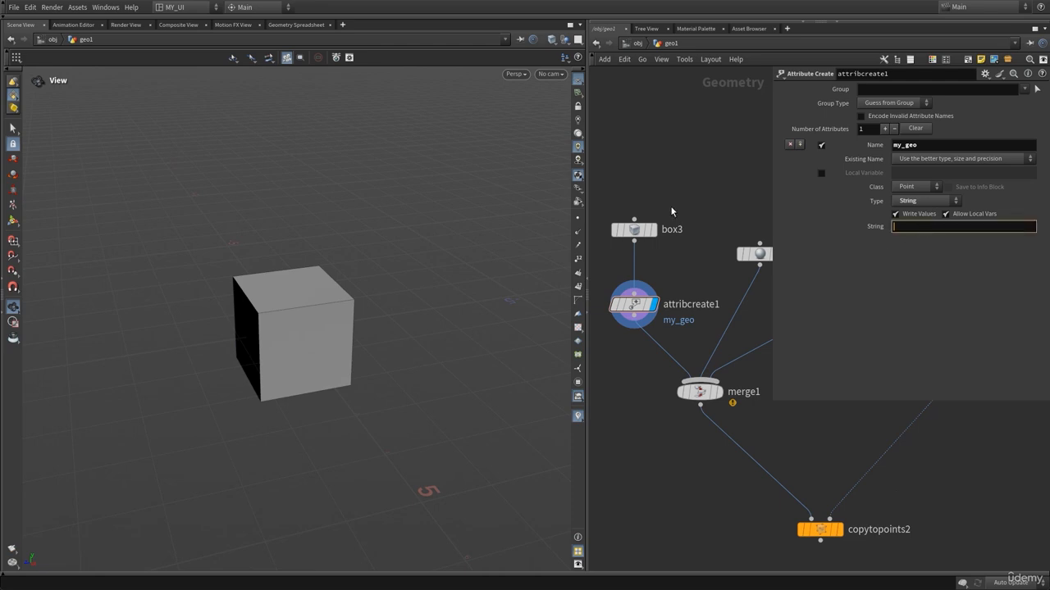
mouse_move(750, 253)
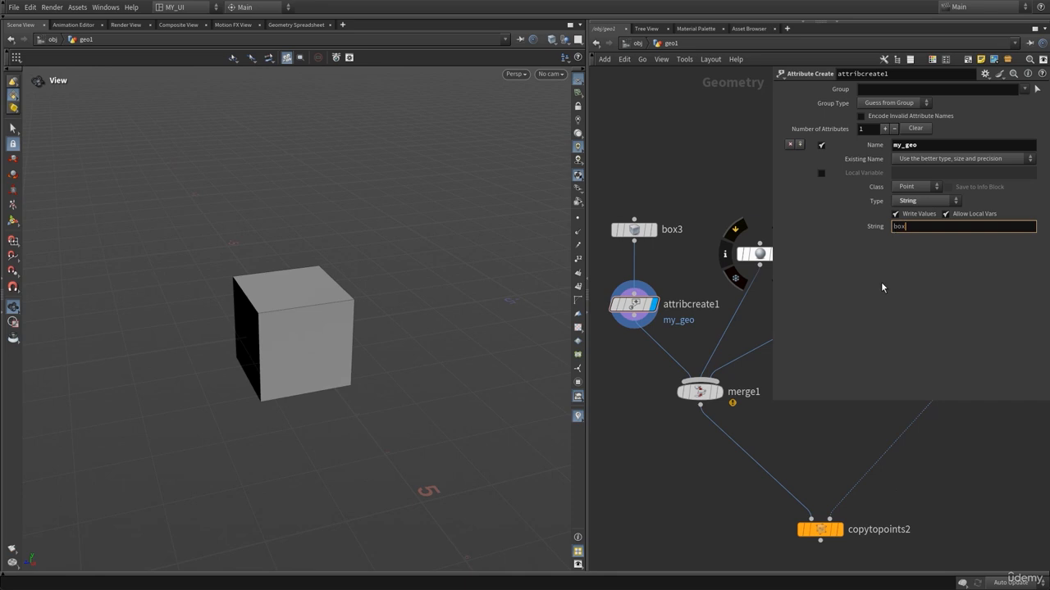
key(p)
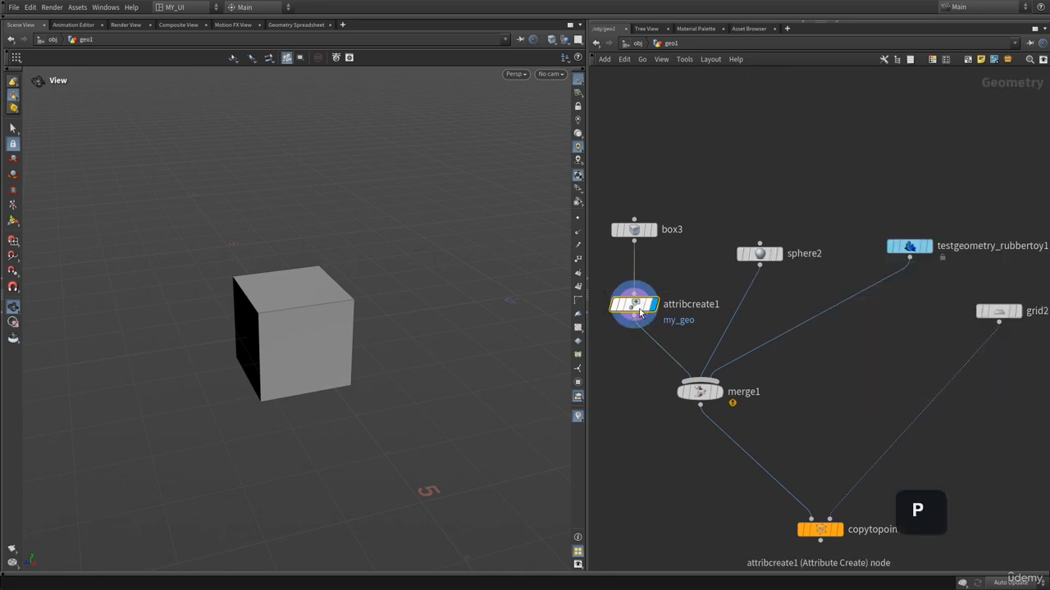
Inspect the box points' my_geo values in the Geometry Spreadsheet, then return to the Scene View.
click(282, 26)
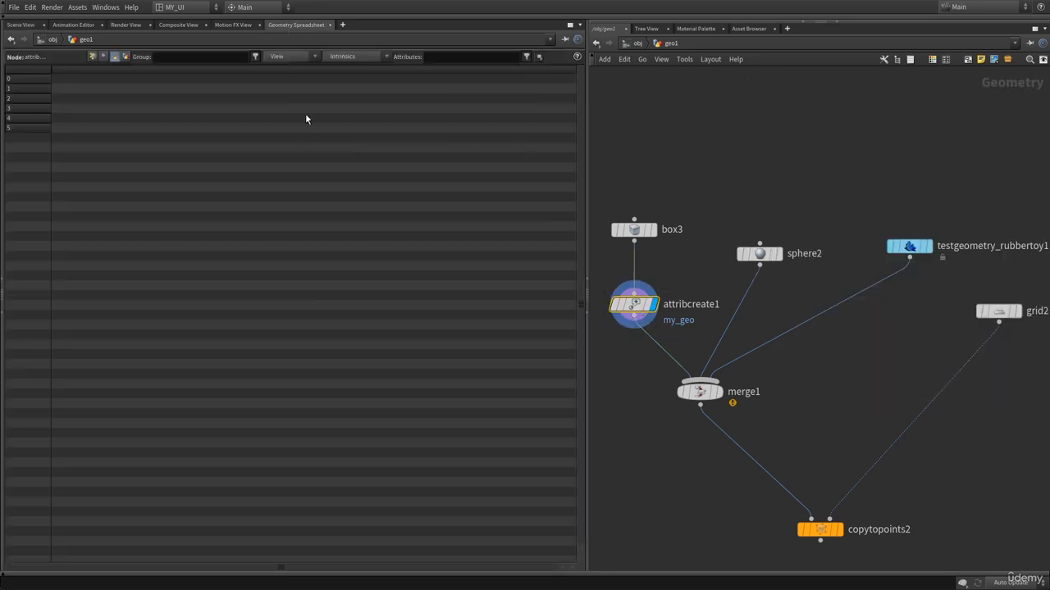
click(93, 56)
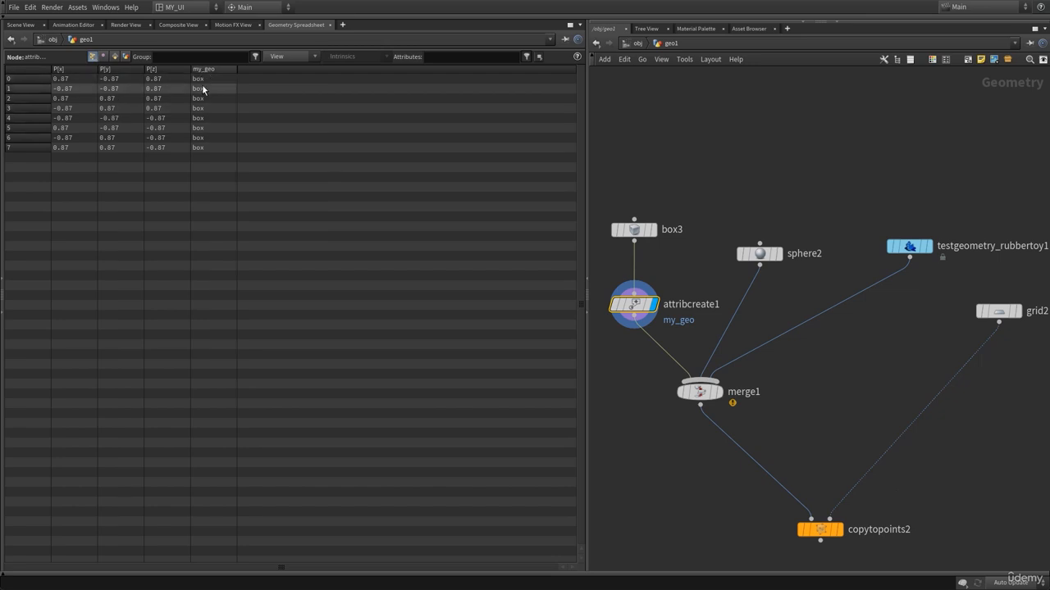
middle_click(633, 305)
click(22, 26)
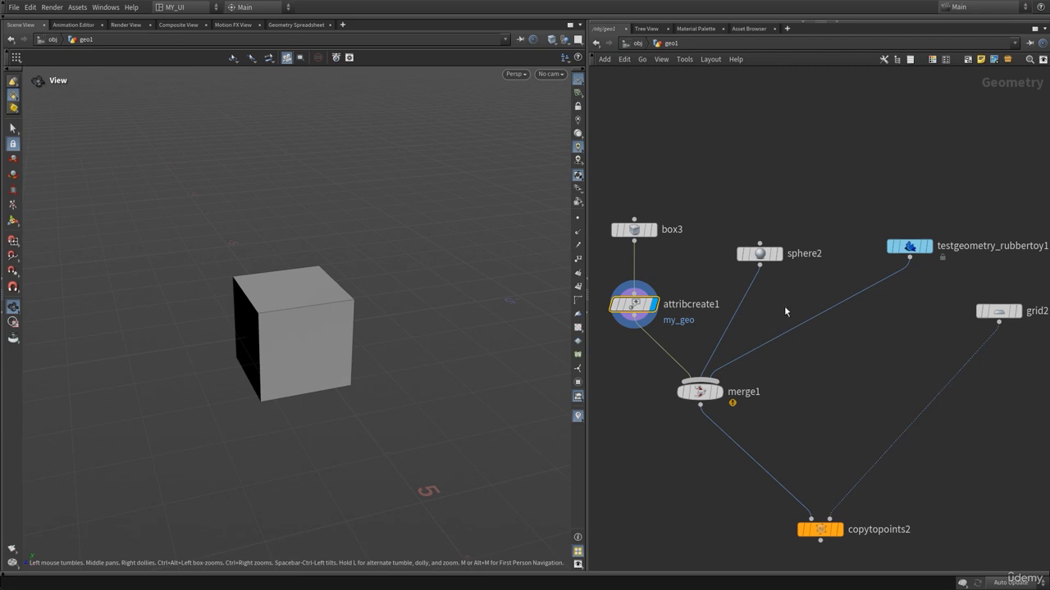
Duplicate the Attribute Create node onto the sphere's wire and set its string value to sphere.
middle_drag(783, 299, 793, 278)
scroll(773, 273, down, 2)
middle_drag(721, 189, 725, 139)
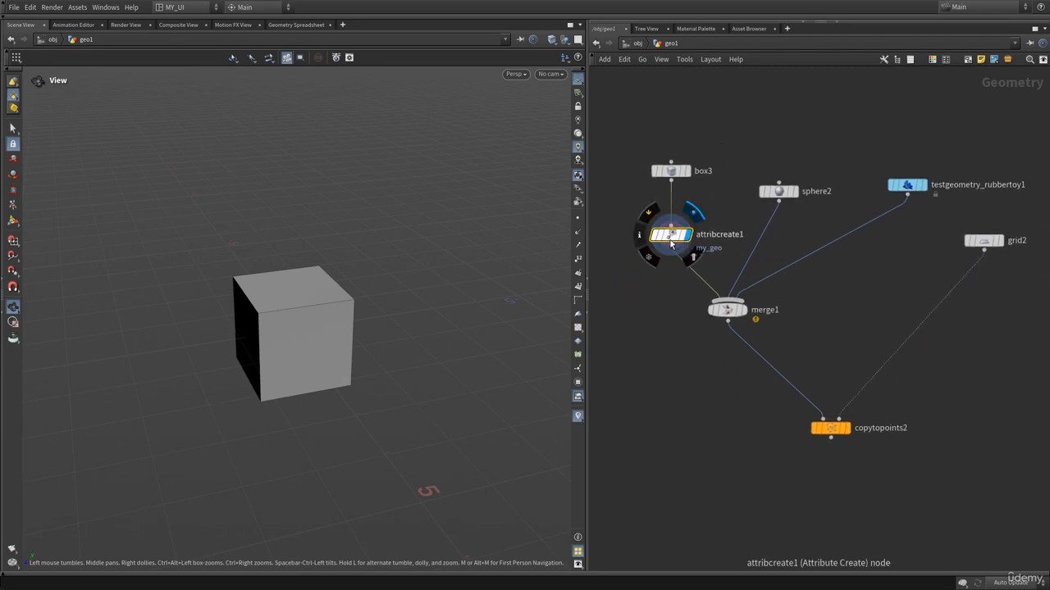
alt+drag(671, 235, 762, 233)
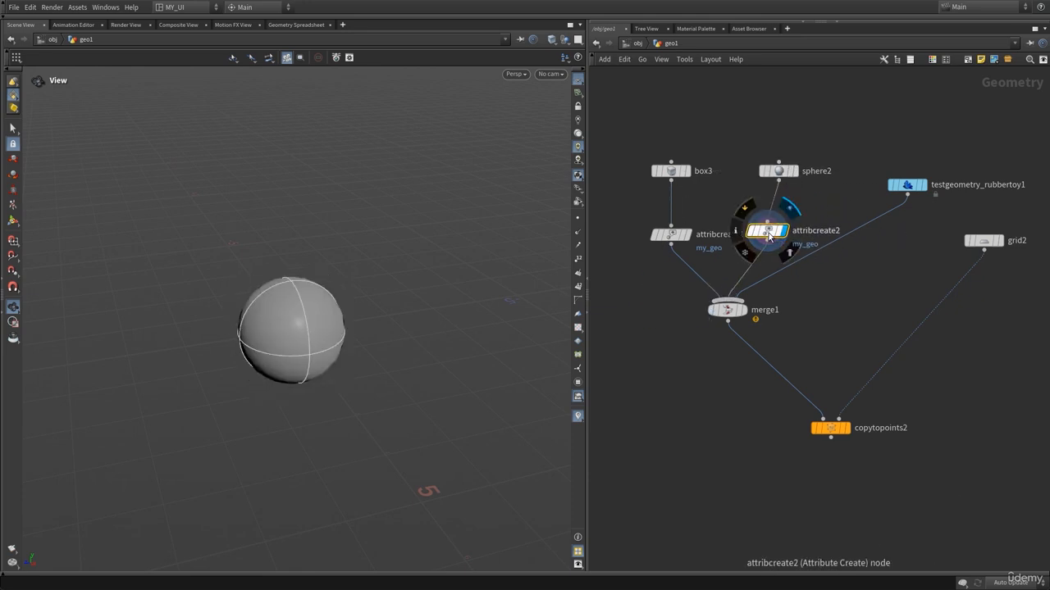
key(p)
click(918, 227)
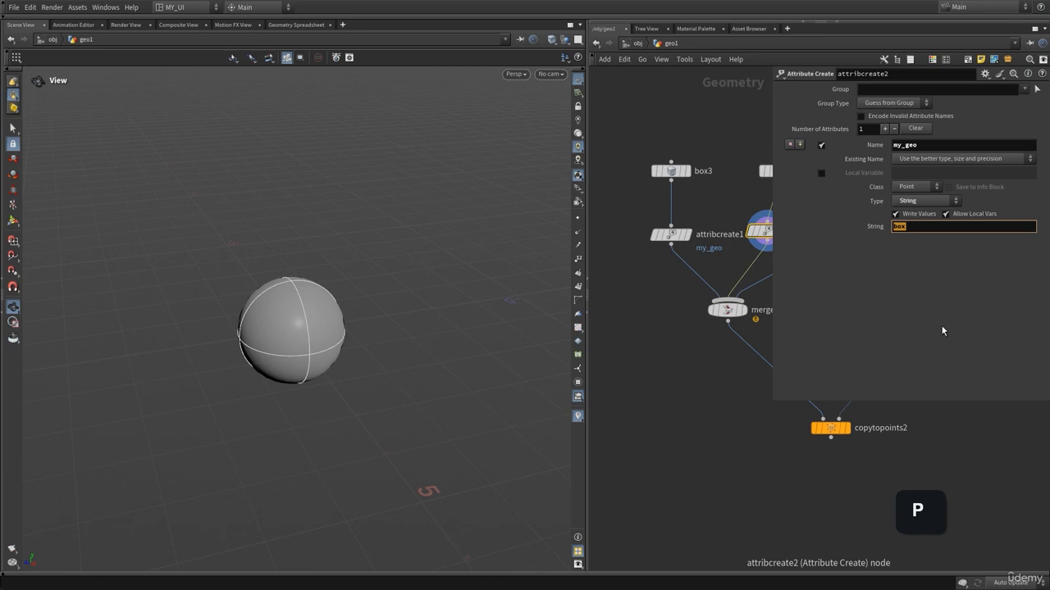
text(sphere)
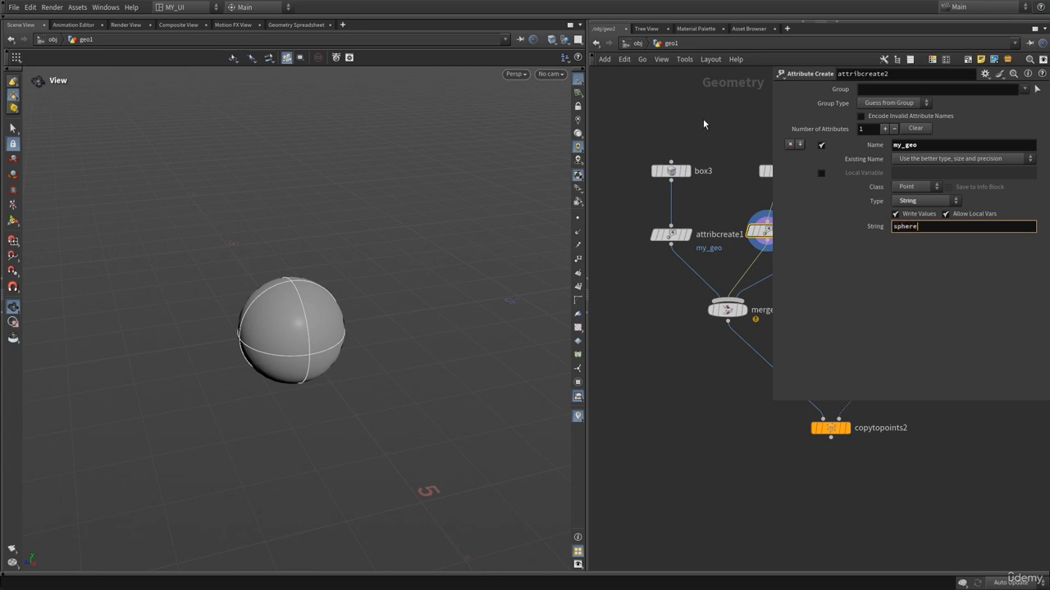
click(704, 120)
key(p)
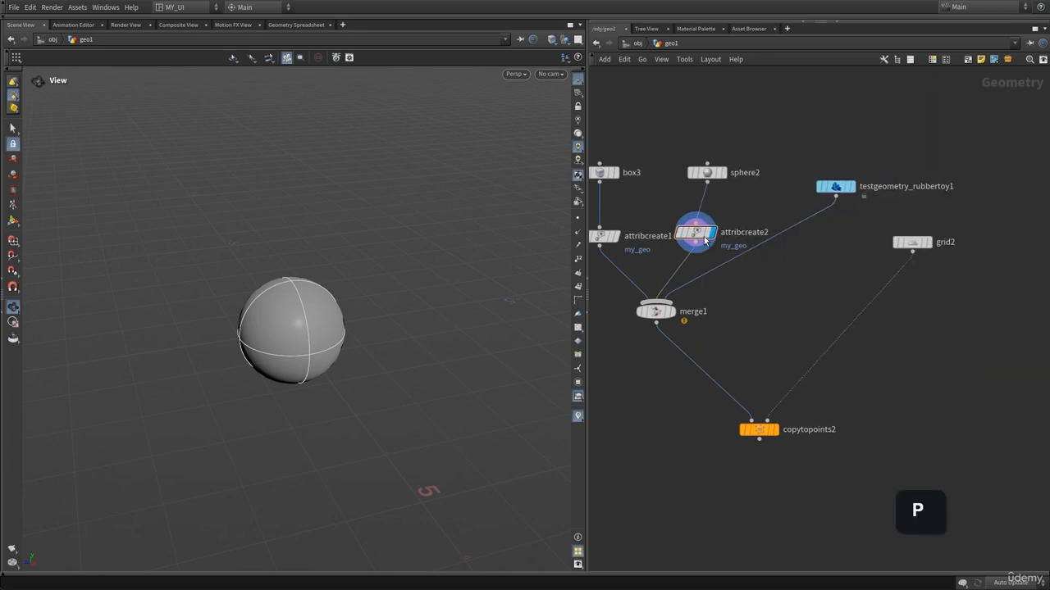
Duplicate the Attribute Create node onto the rubber toy's wire and set its string value to rubber.
alt+drag(704, 239, 808, 237)
key(p)
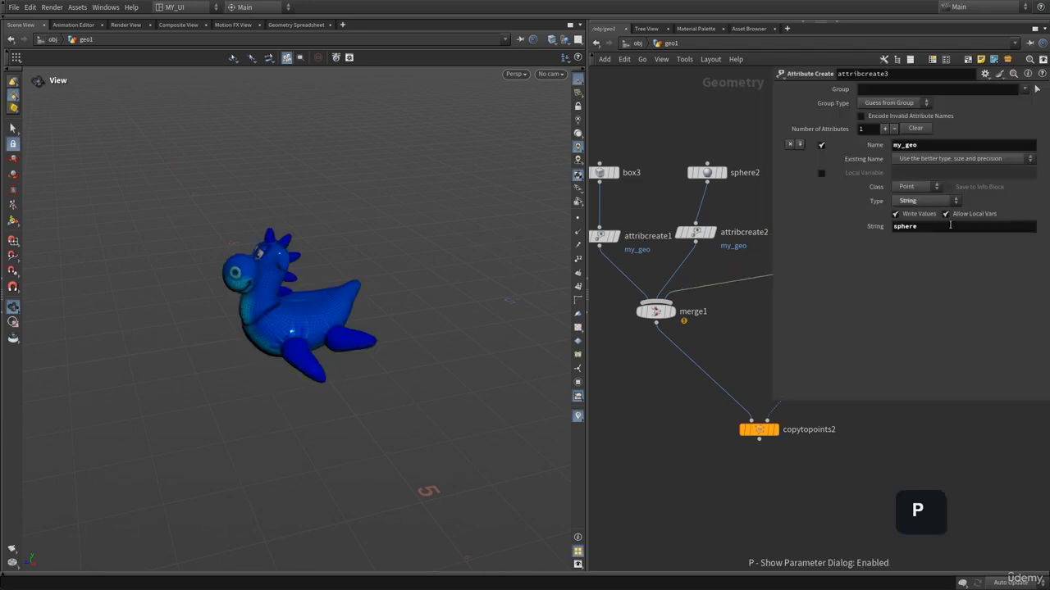
double_click(950, 225)
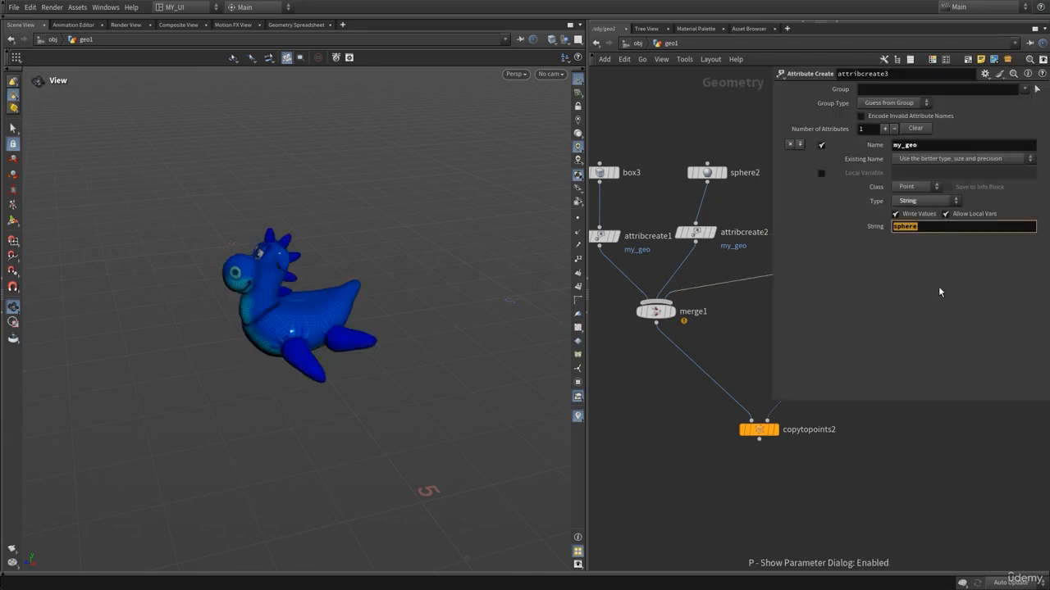
text(rubber)
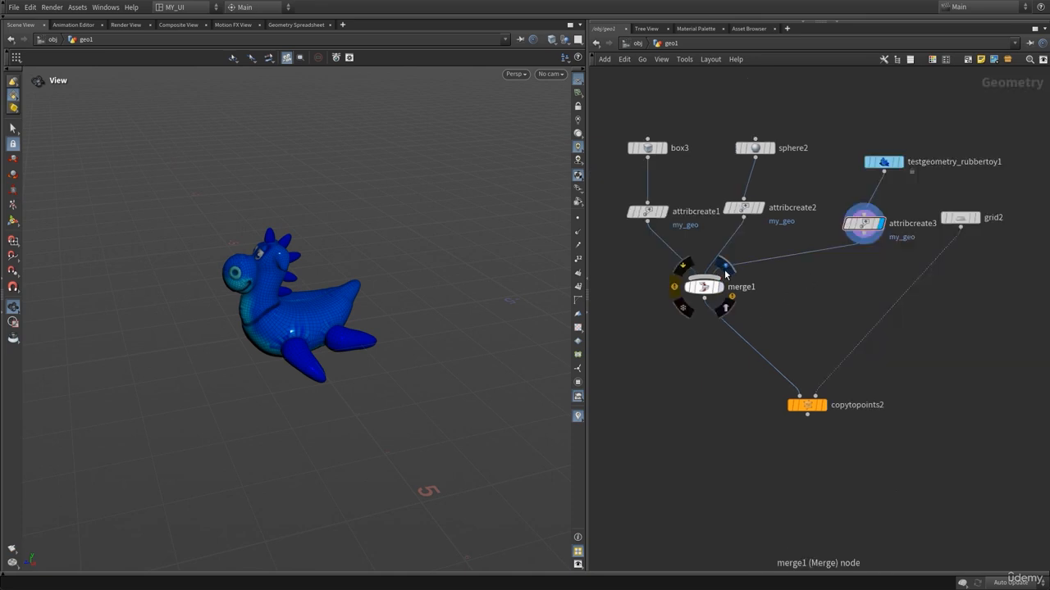
Display merge1 and inspect its node info for the merged point attributes.
click(710, 290)
middle_click(710, 293)
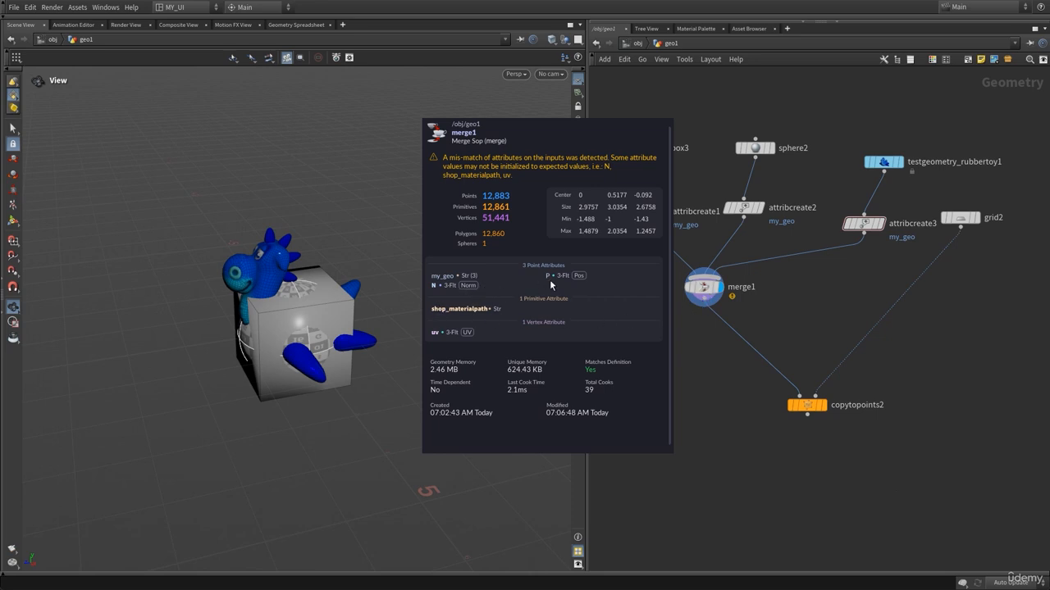
middle_drag(929, 128, 830, 176)
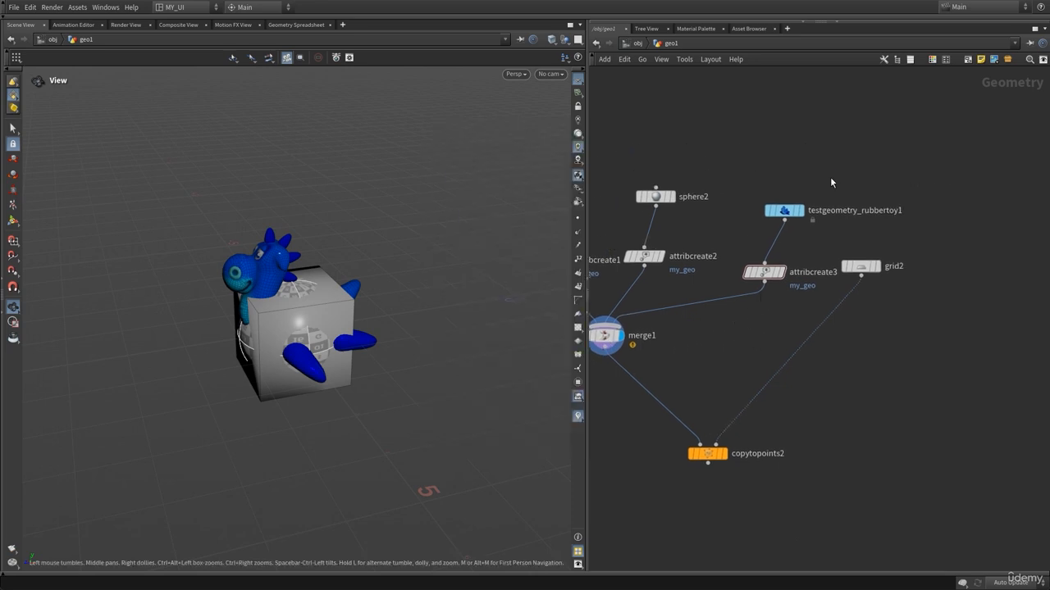
Turn off the rubber toy's Add Shader option.
drag(832, 182, 792, 213)
key(p)
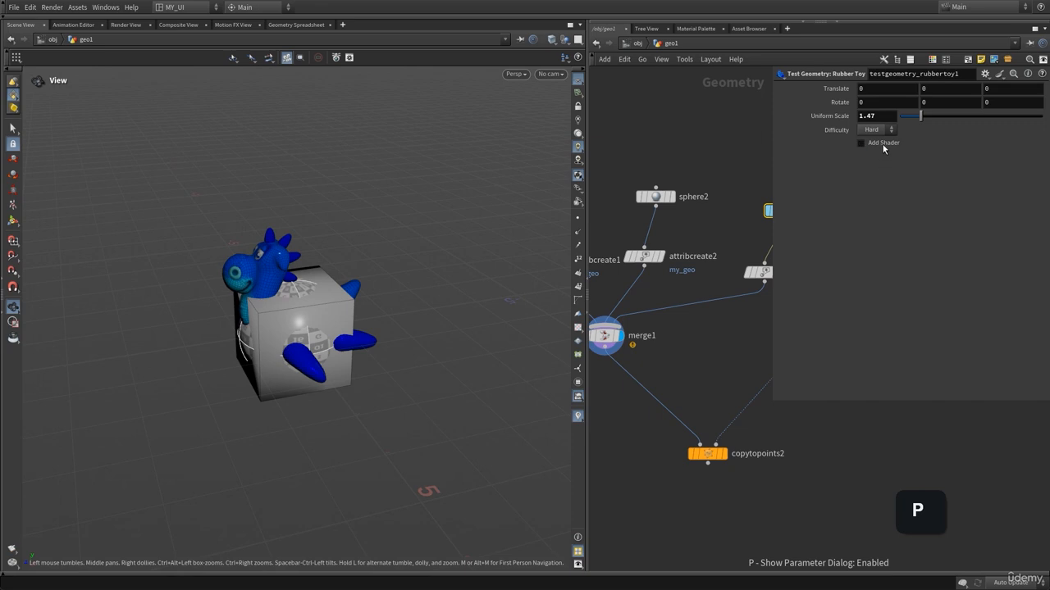
key(p)
middle_drag(762, 344, 779, 338)
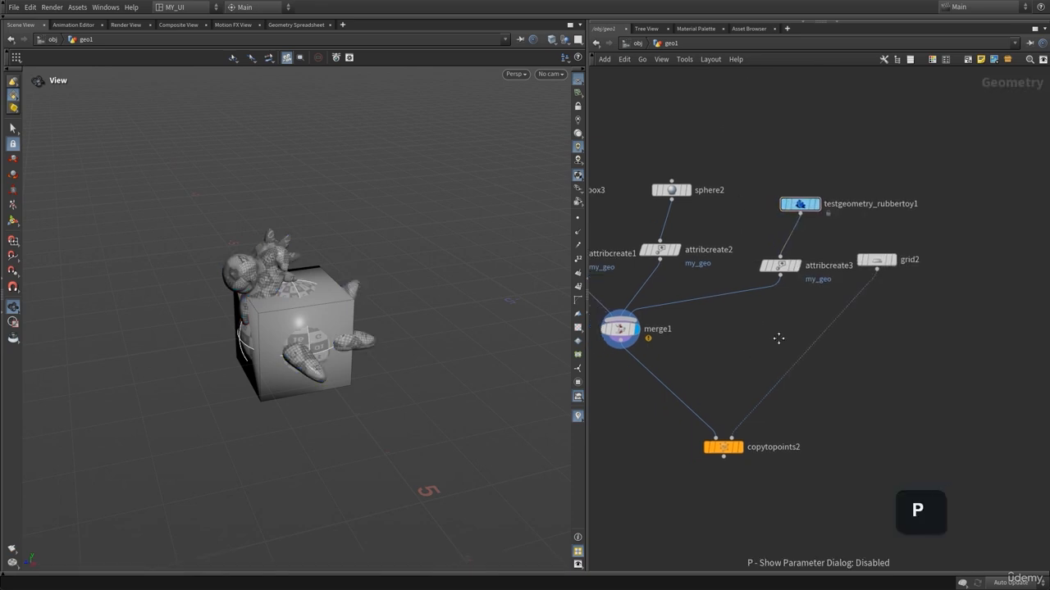
Inspect merge1's point attributes, including the my_geo values, in the geometry spreadsheet.
middle_drag(622, 328, 773, 291)
middle_click(773, 292)
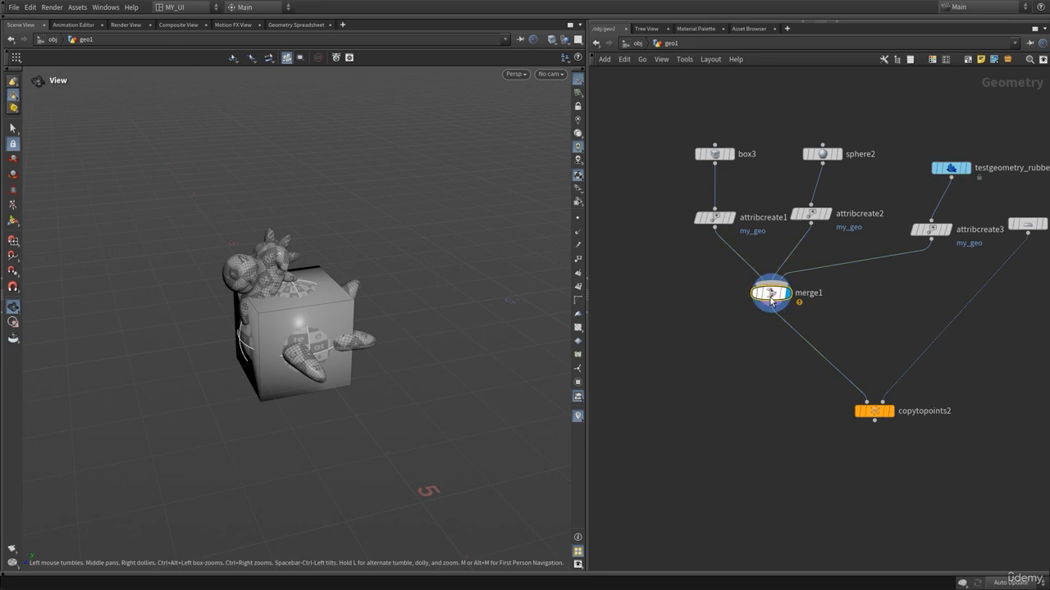
click(308, 28)
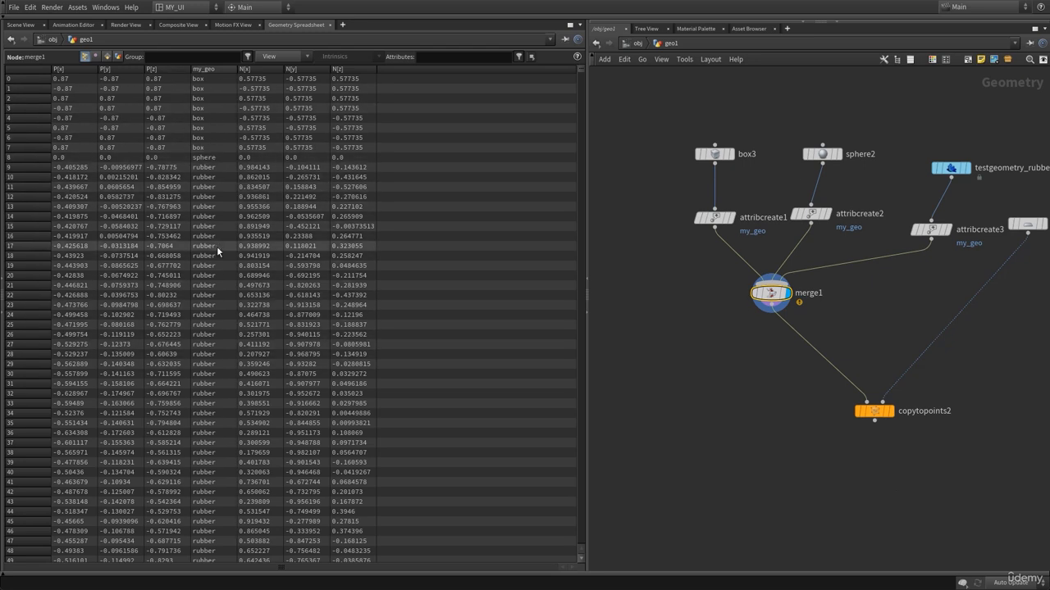
click(22, 26)
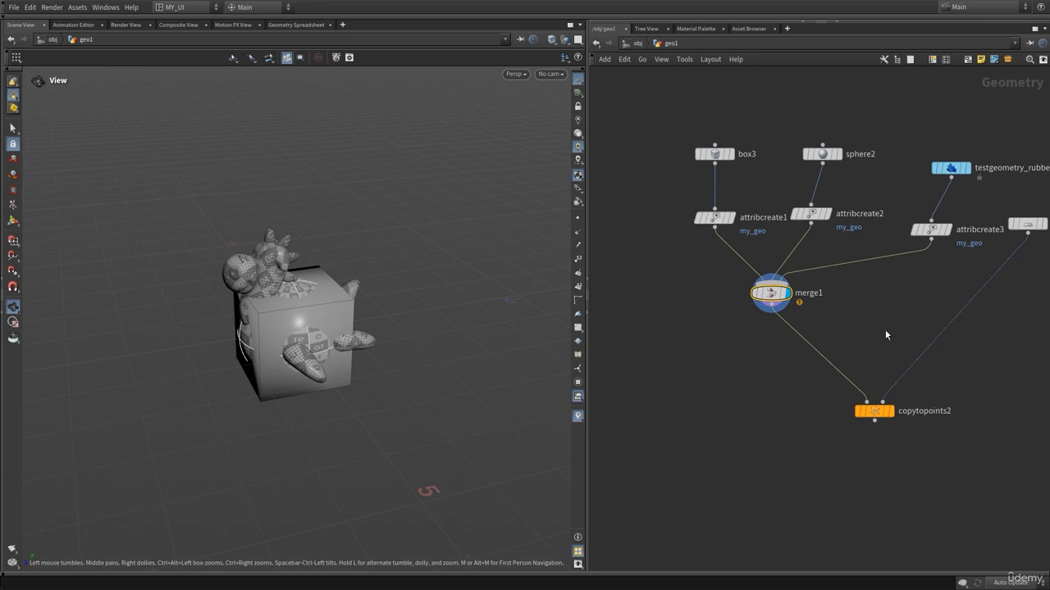
Rearrange the copytopoints2 and grid2 nodes and display grid2 in the viewport.
key(h)
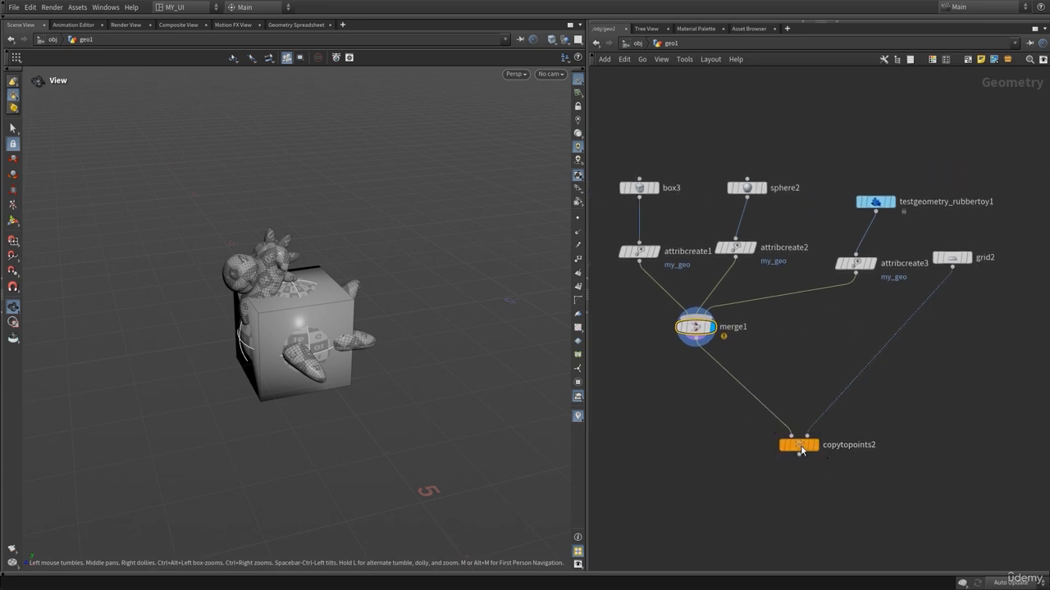
drag(798, 444, 831, 466)
middle_drag(931, 516, 856, 437)
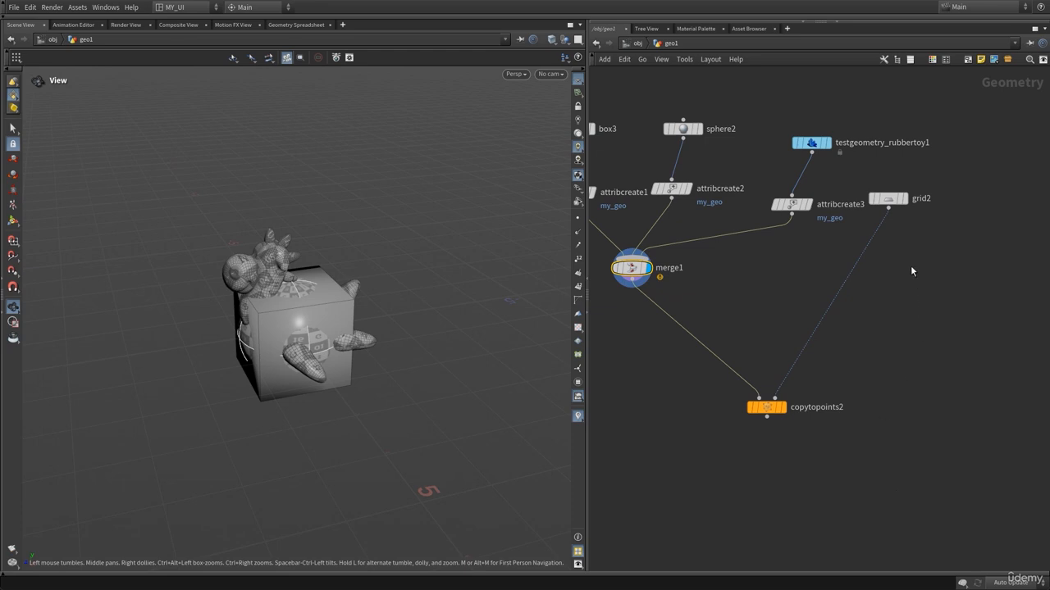
drag(820, 382, 701, 476)
key(p)
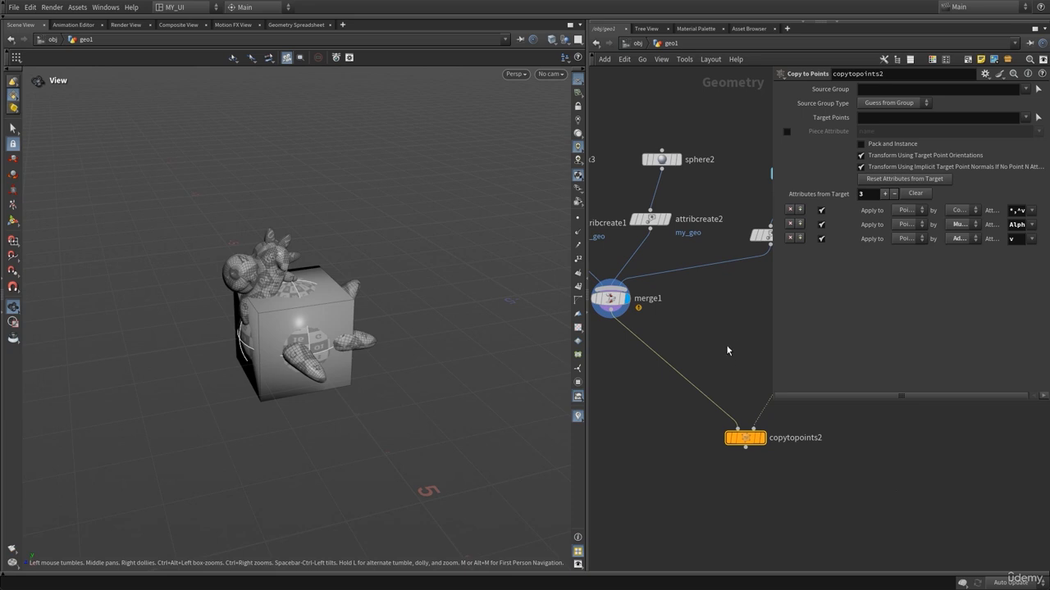
key(p)
drag(871, 231, 912, 334)
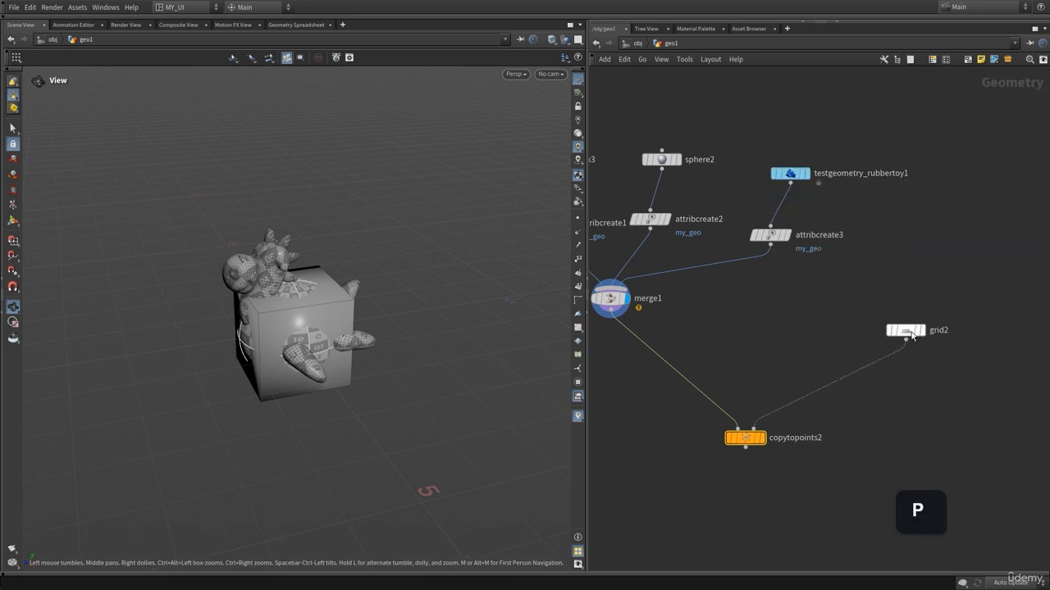
click(905, 299)
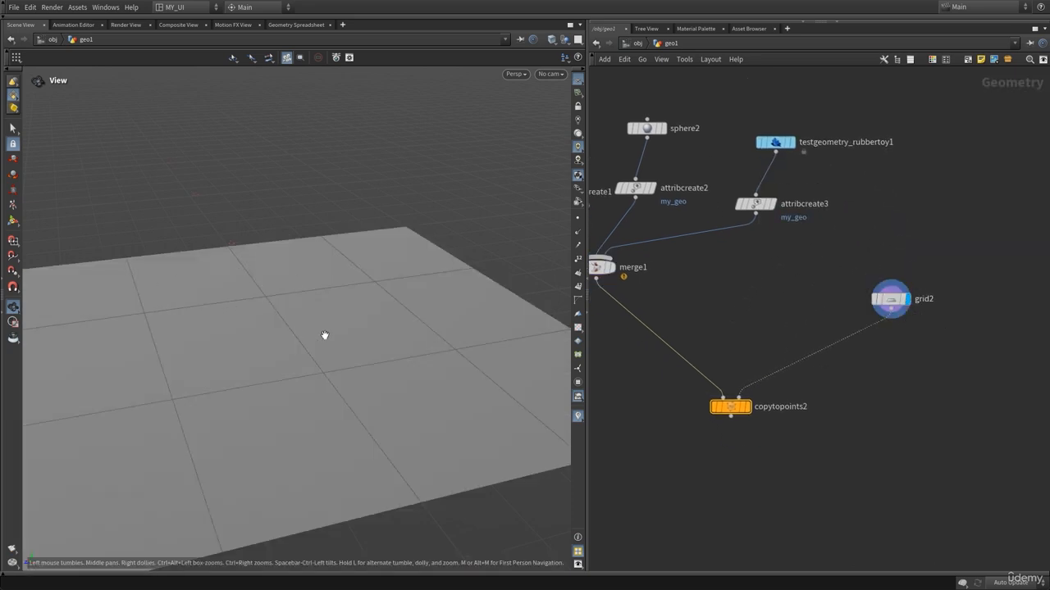
Display copytopoints2 and open its parameters.
scroll(325, 335, down, 3)
middle_drag(751, 429, 778, 366)
mouse_move(765, 348)
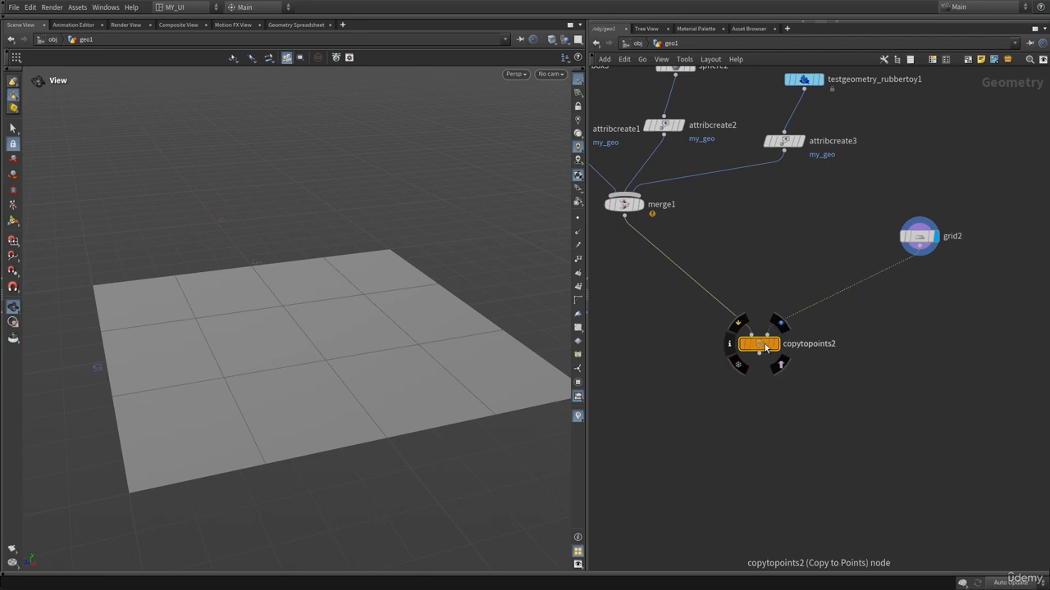
click(779, 323)
key(p)
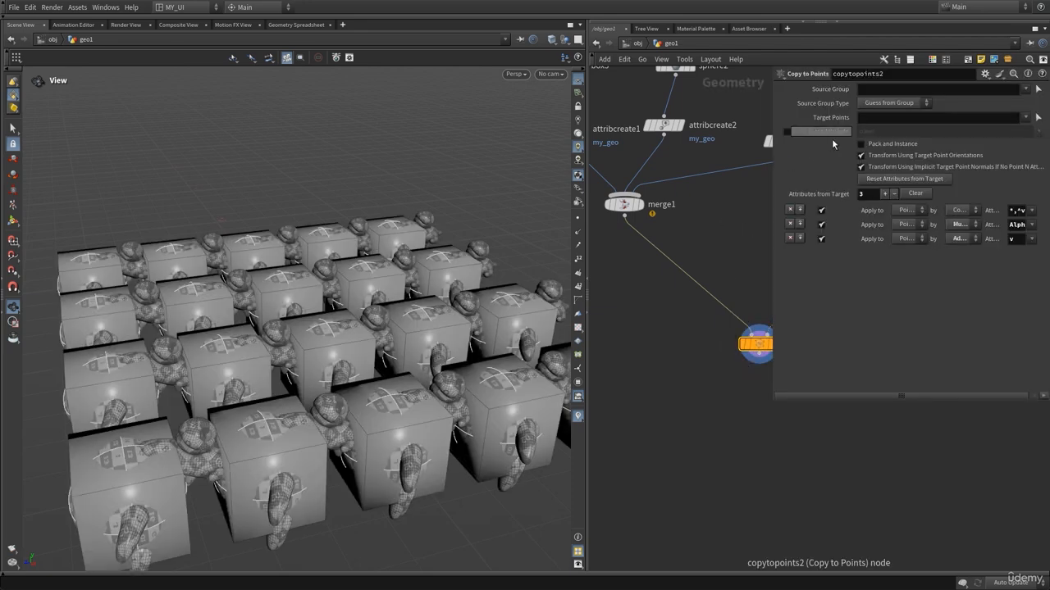
Enable the Piece Attribute option on copytopoints2 and set it to my_geo.
click(788, 132)
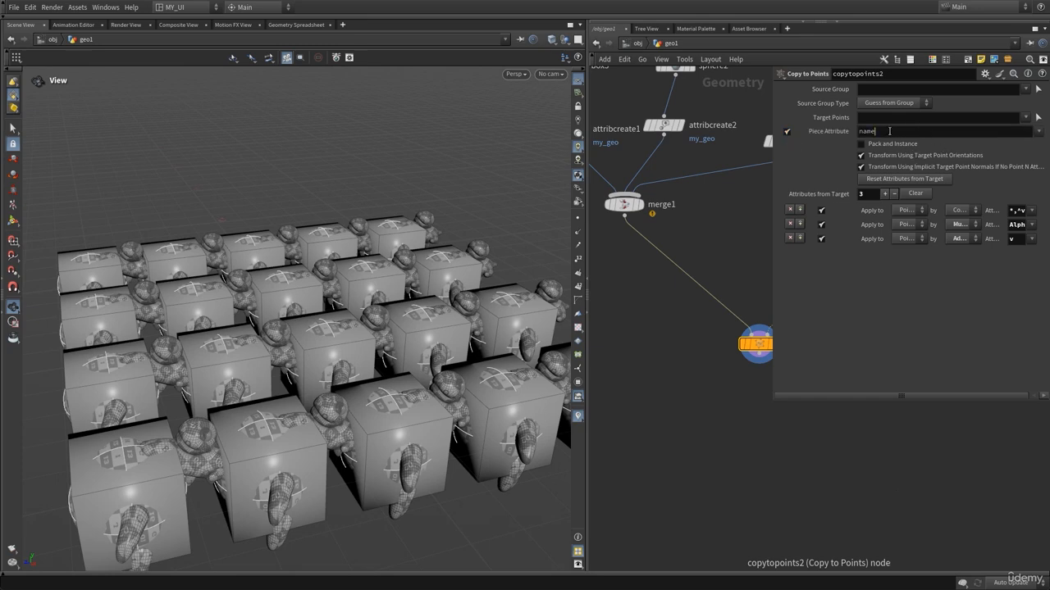
middle_drag(725, 215, 705, 273)
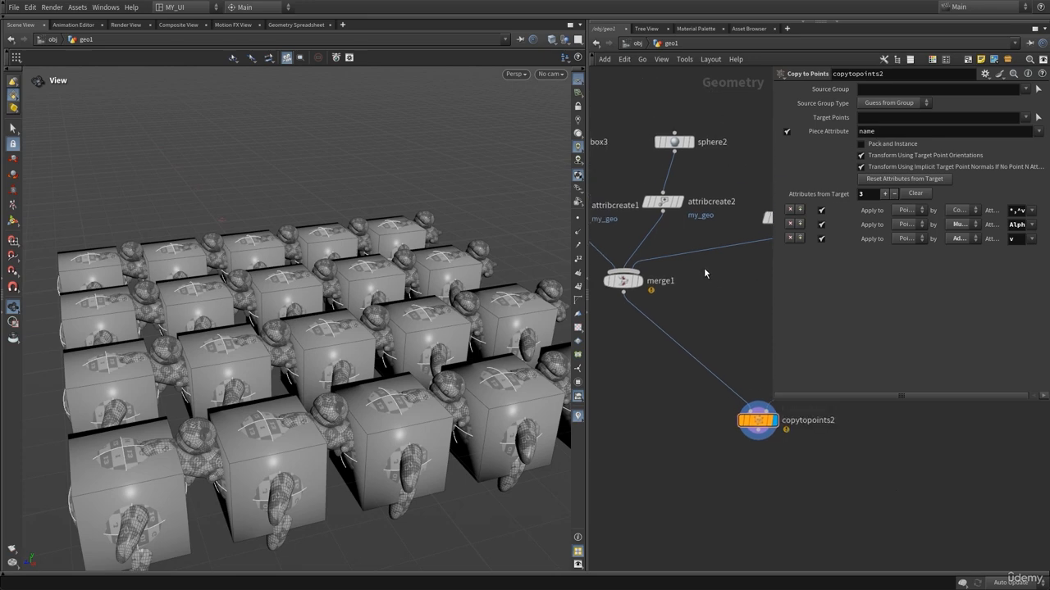
click(951, 131)
click(1037, 132)
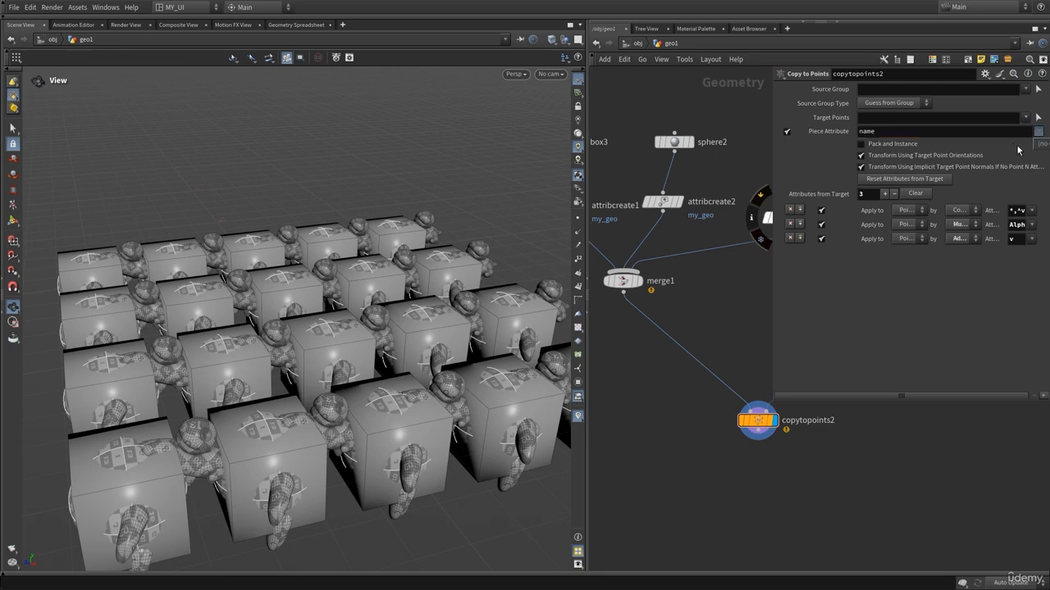
click(893, 129)
click(891, 132)
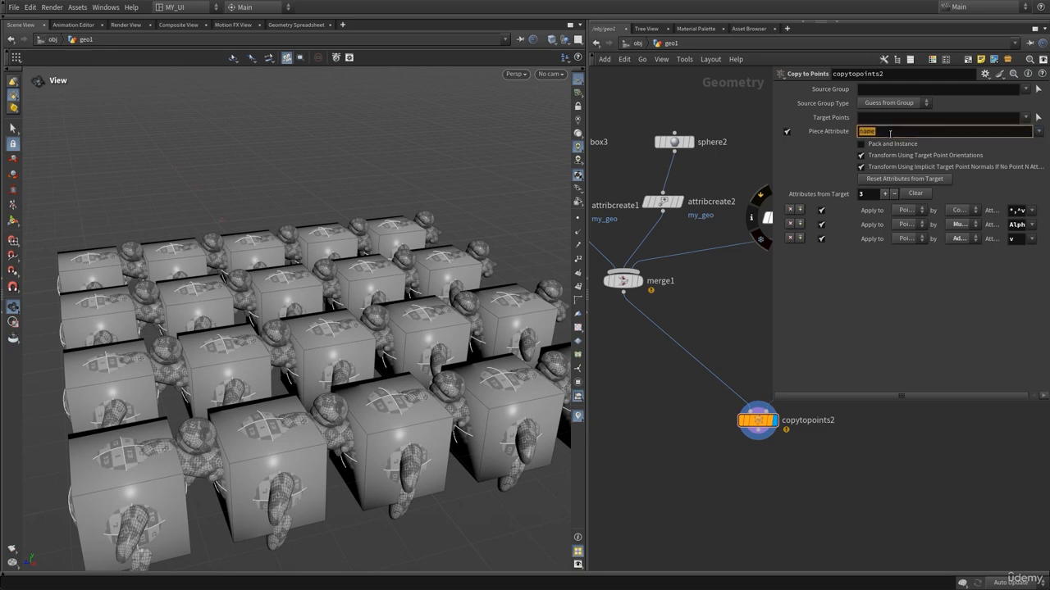
text(my_)
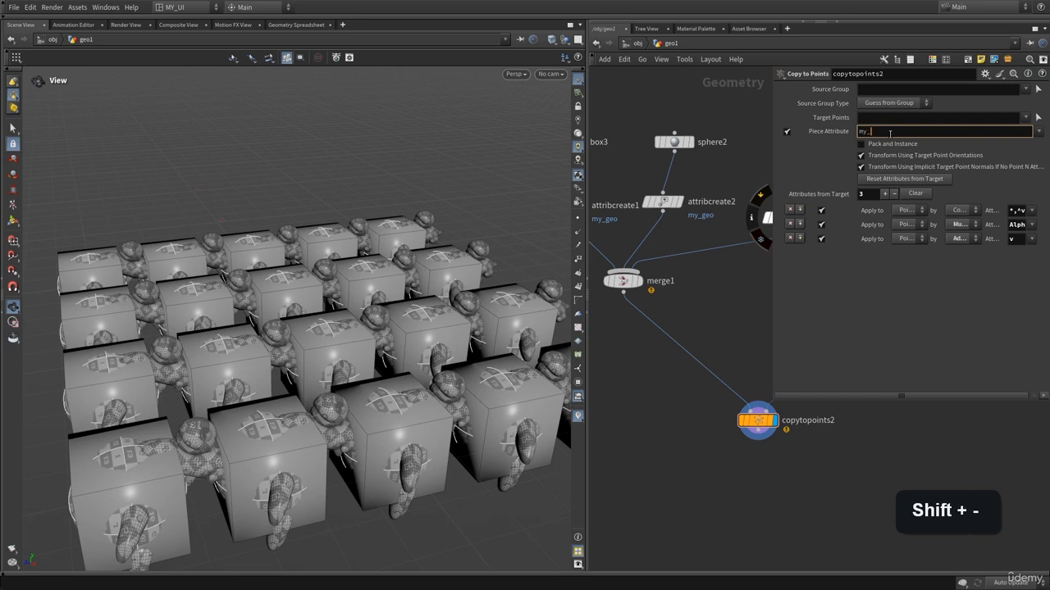
text(ge)
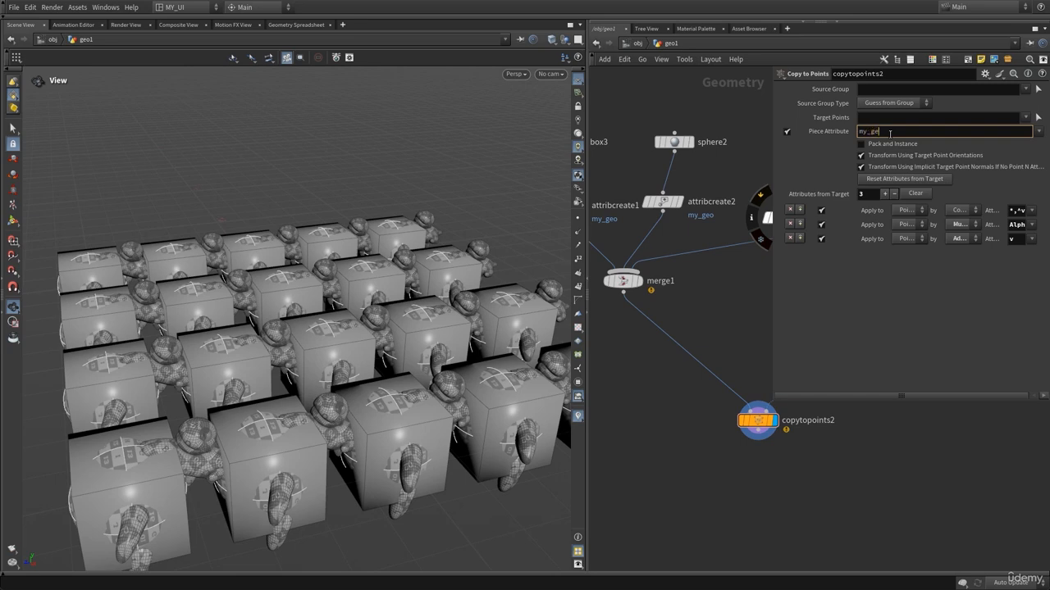
text(o)
key(Return)
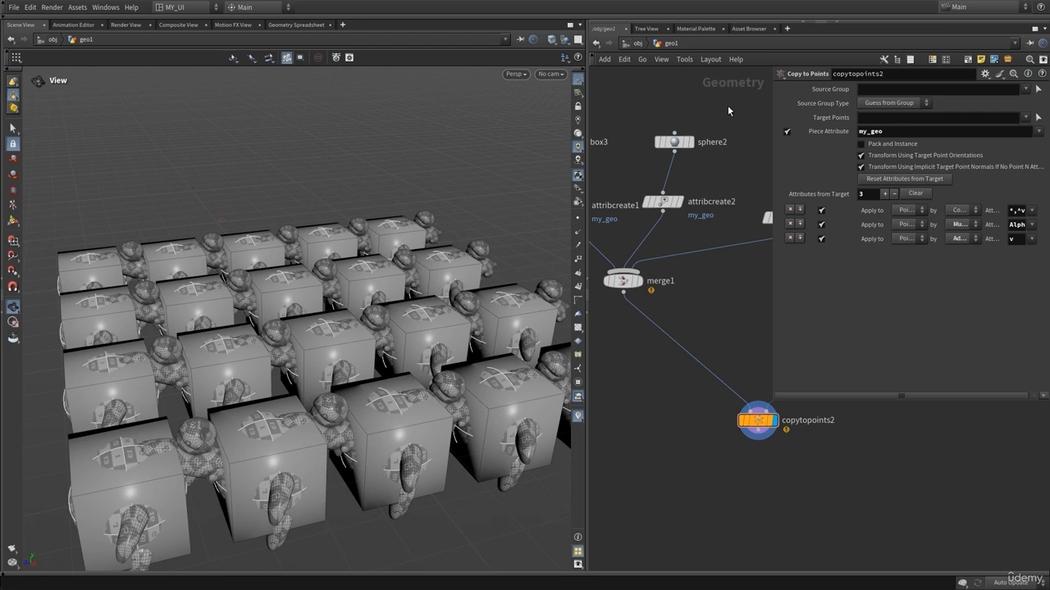
Close the parameter dialog and display merge1 in the viewport.
key(p)
middle_drag(763, 331, 842, 362)
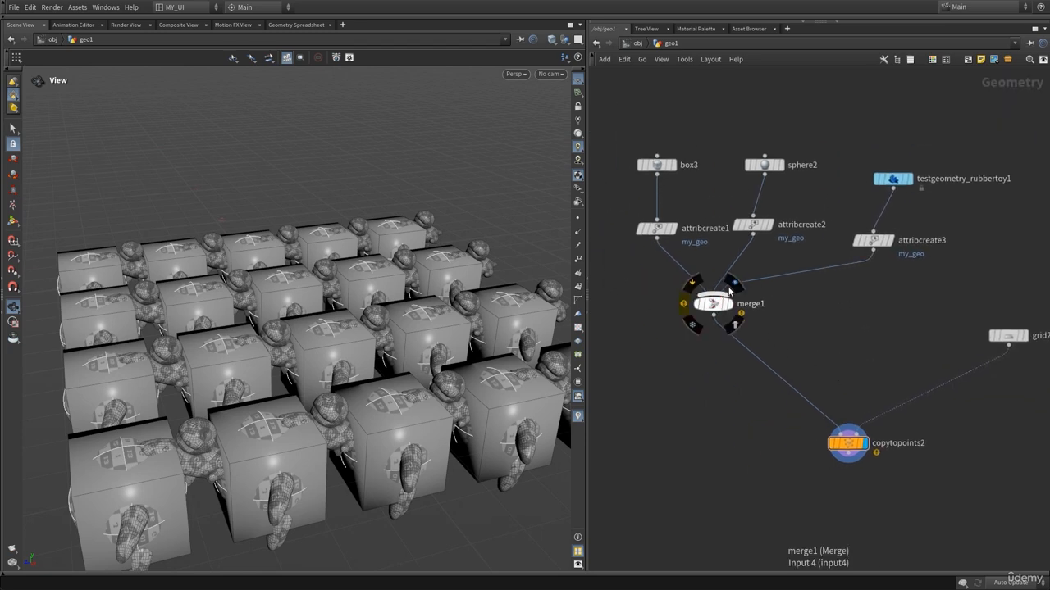
click(730, 286)
drag(948, 136, 627, 328)
middle_drag(805, 325, 693, 321)
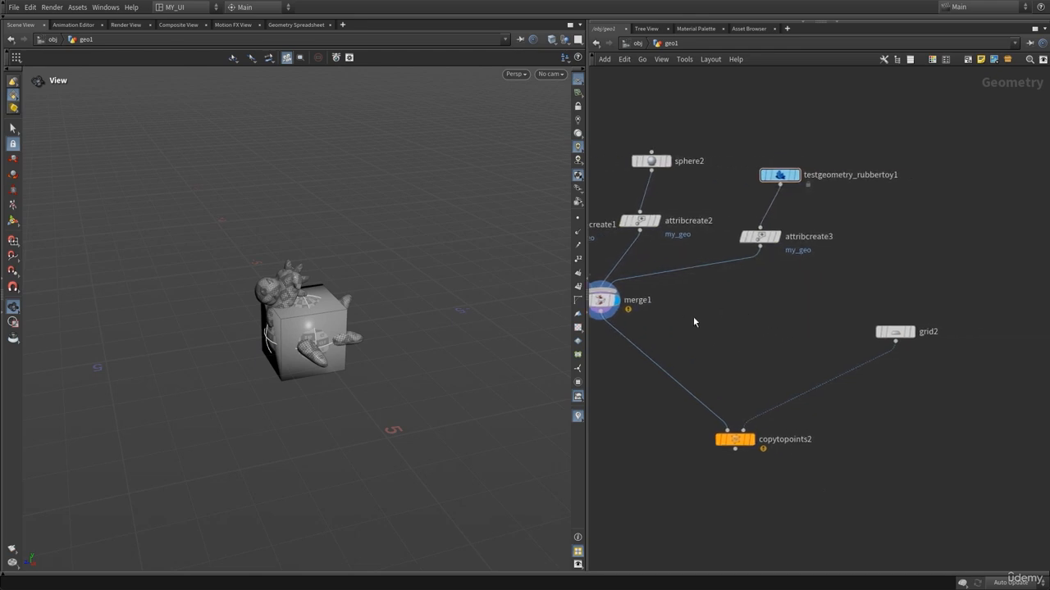
Display grid2 and inspect its node info.
drag(894, 332, 916, 333)
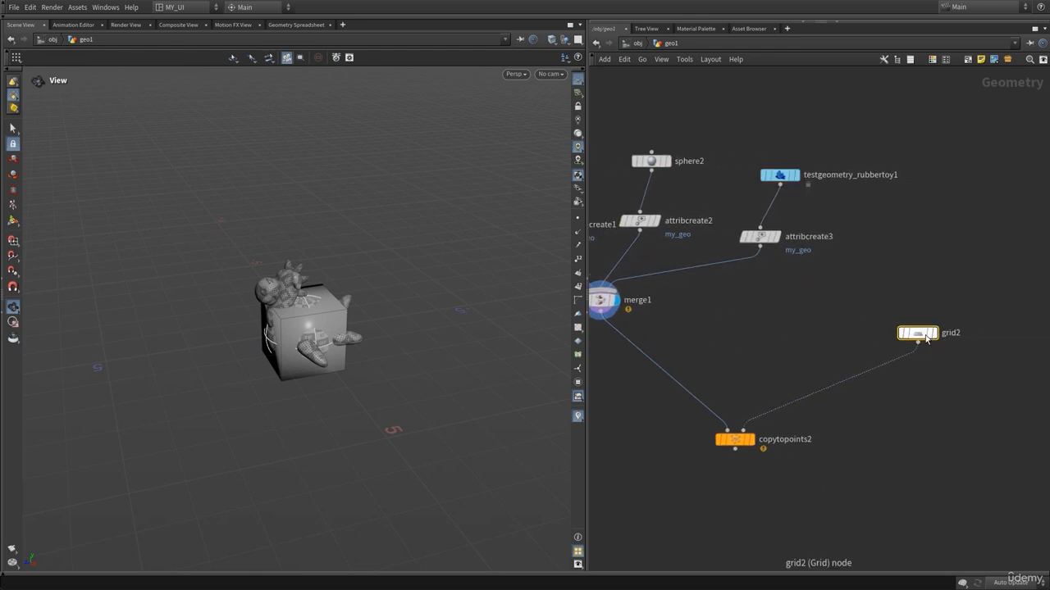
click(933, 333)
middle_drag(898, 417, 833, 402)
middle_click(852, 316)
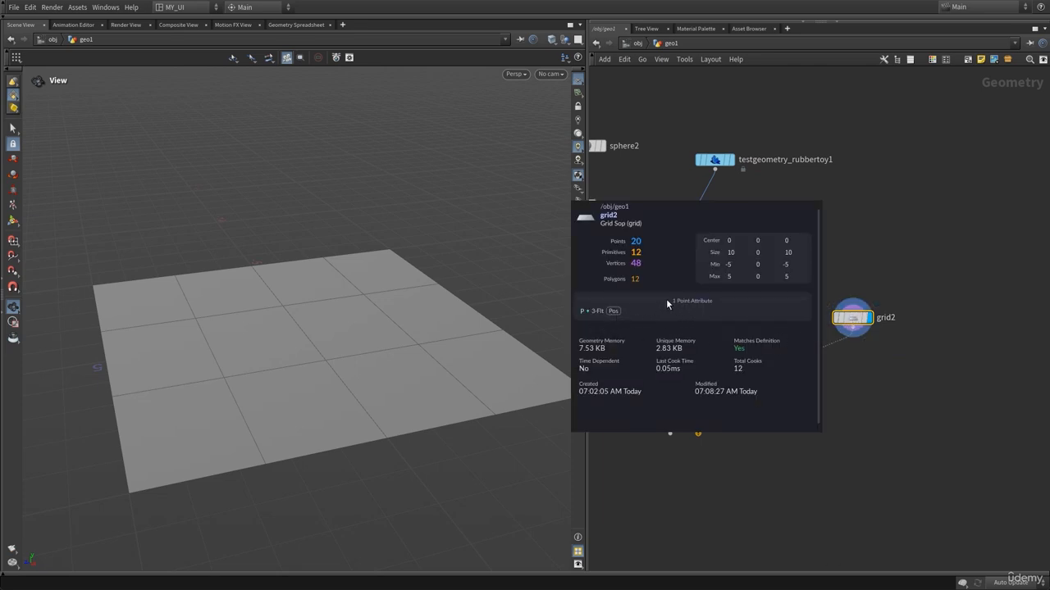
scroll(727, 329, up, 2)
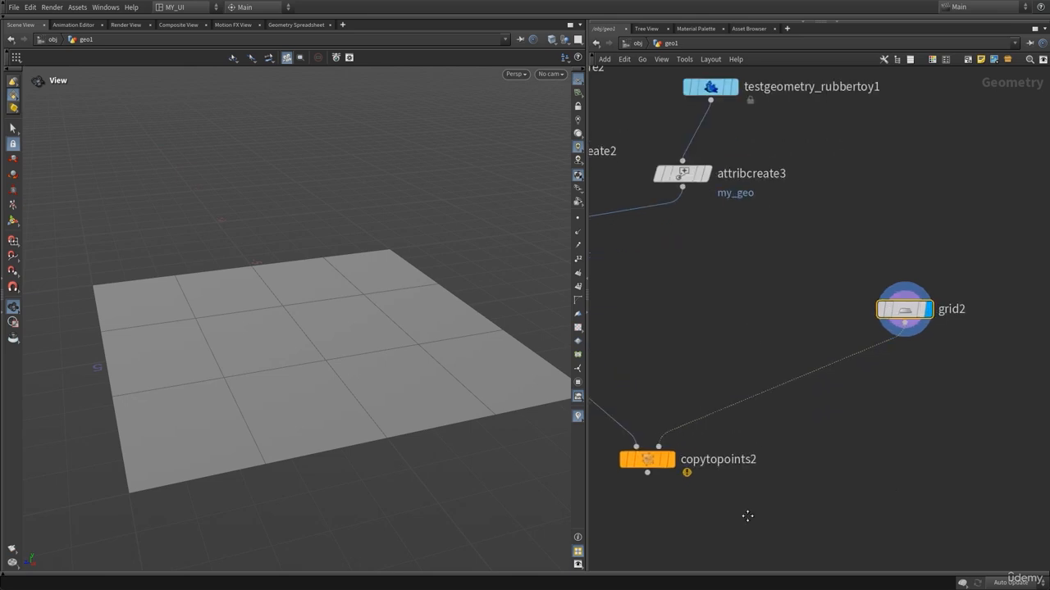
Toggle point display in the viewport to examine the grid's points.
middle_drag(747, 516, 810, 458)
drag(779, 455, 712, 408)
middle_drag(786, 303, 745, 323)
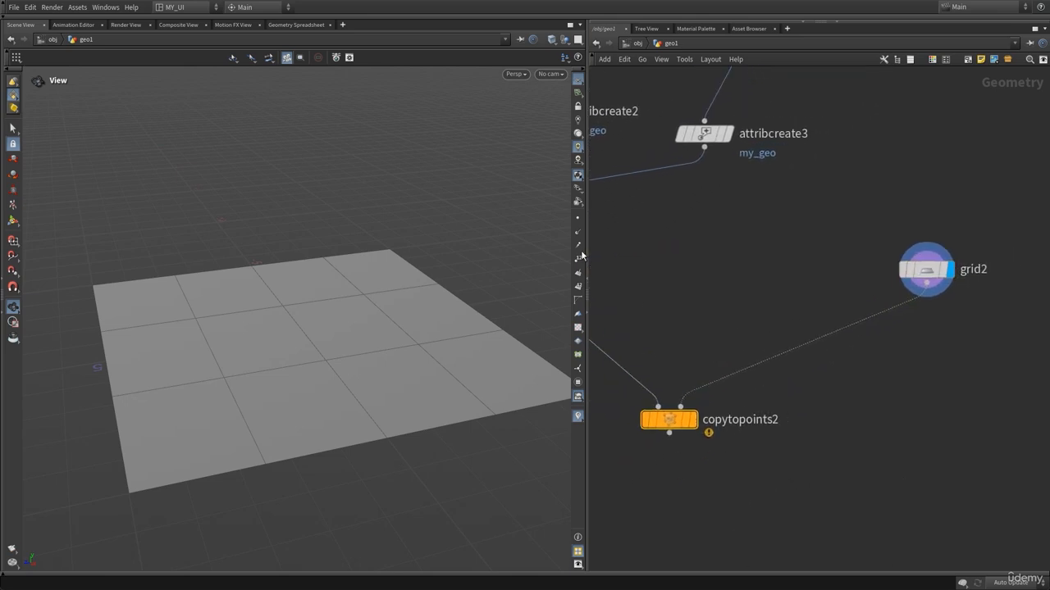
click(579, 219)
drag(222, 366, 150, 421)
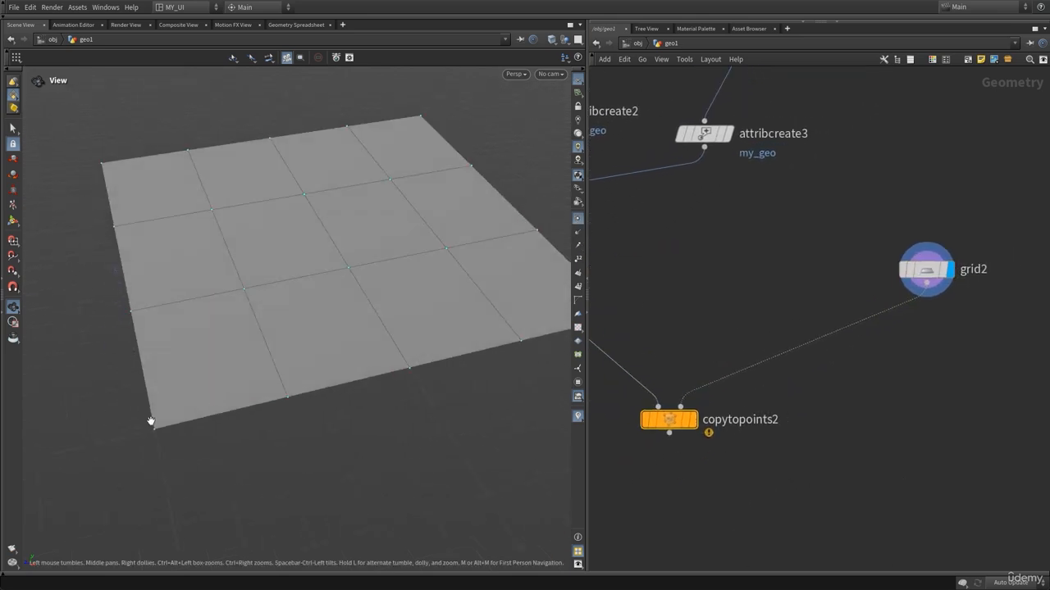
middle_drag(707, 261, 808, 358)
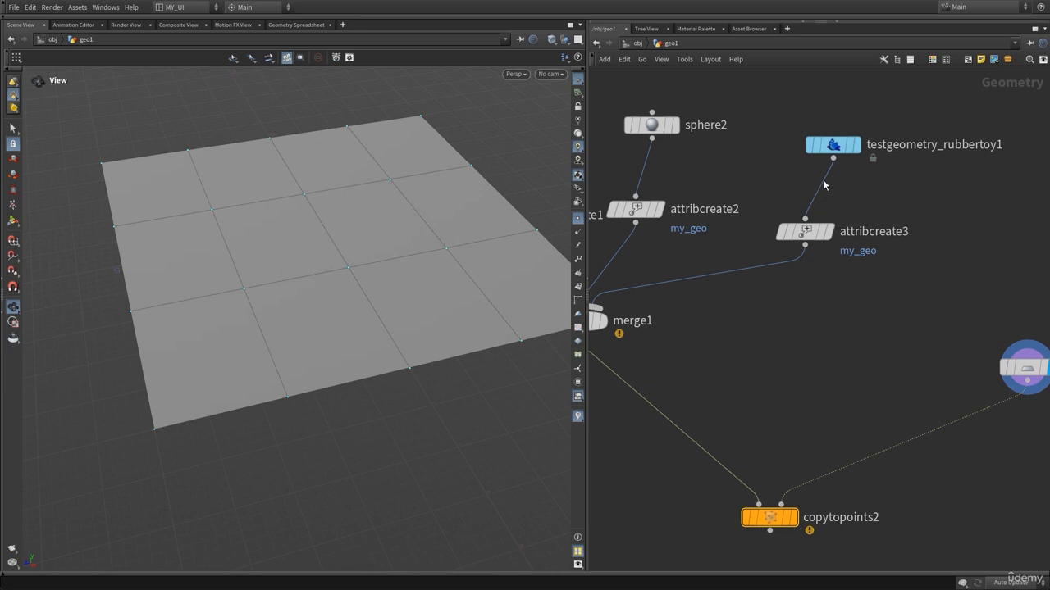
middle_drag(315, 362, 252, 366)
click(577, 219)
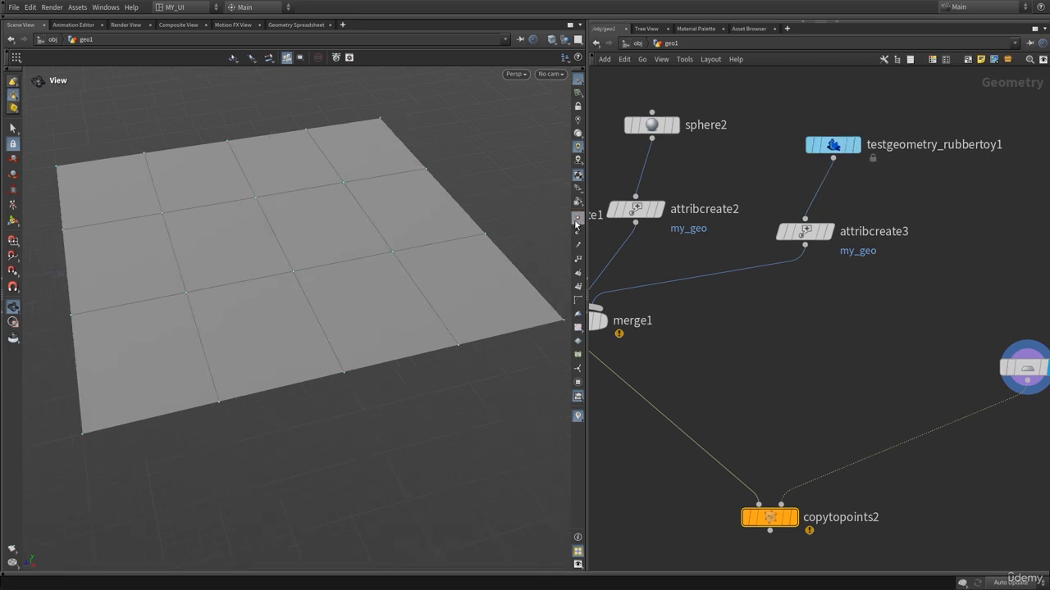
Create an Add node next to grid2.
middle_drag(835, 384, 616, 321)
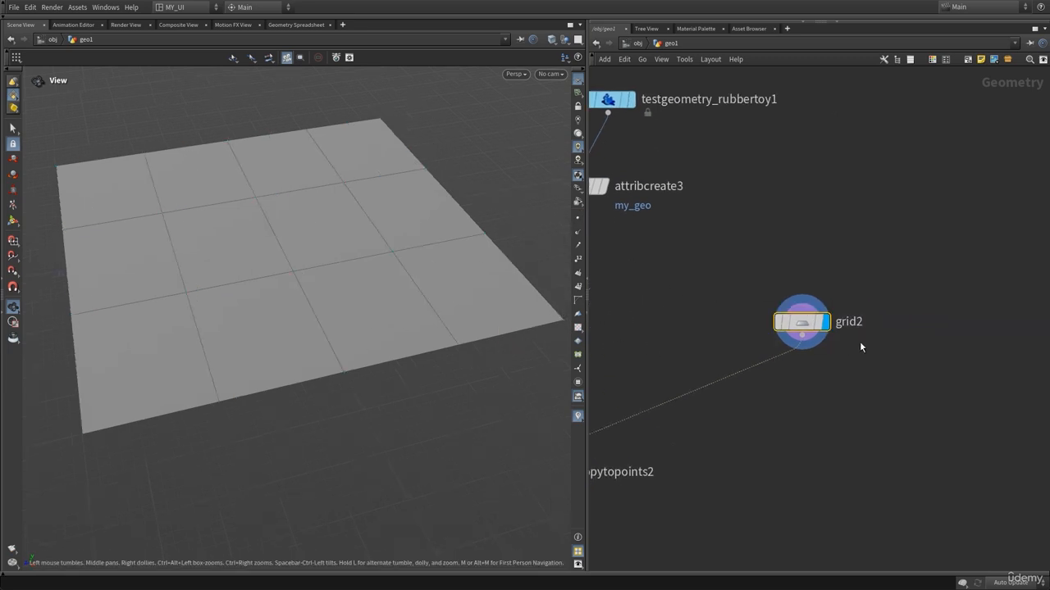
mouse_move(802, 330)
middle_drag(810, 418, 804, 366)
scroll(785, 367, down, 3)
key(Tab)
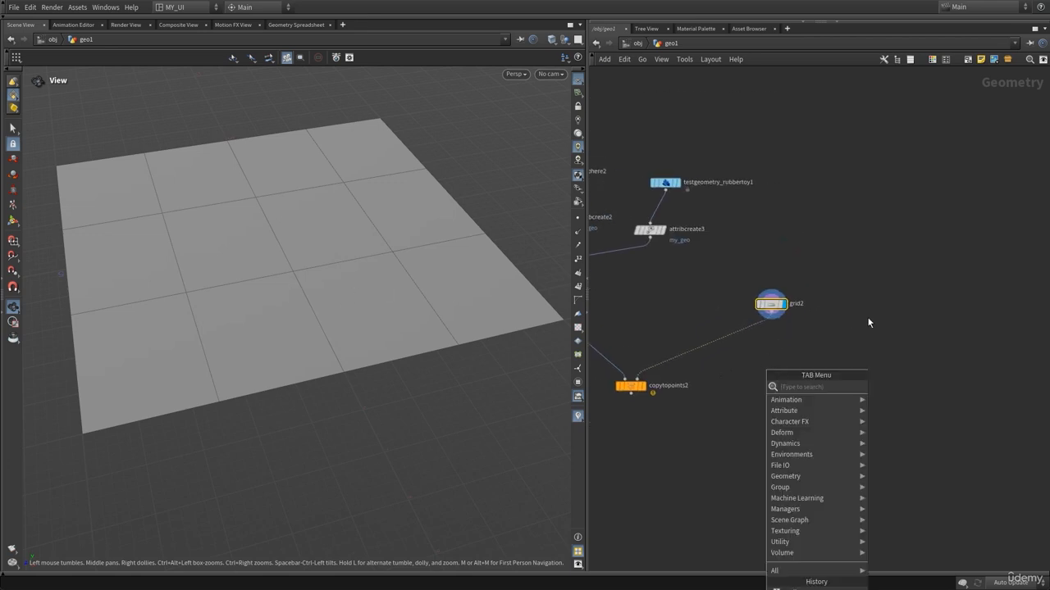
text(add)
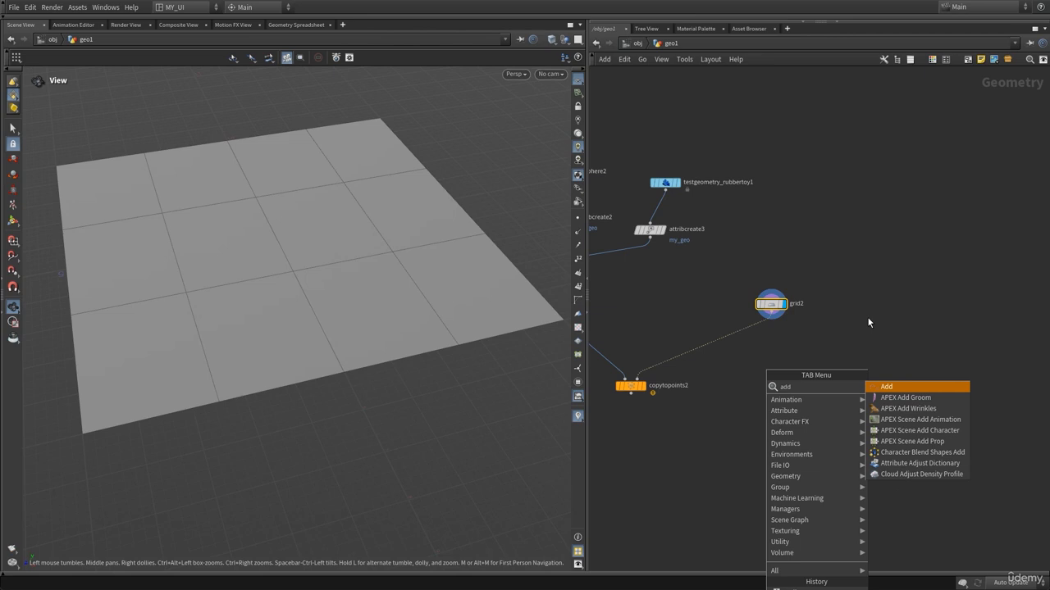
key(Return)
click(782, 369)
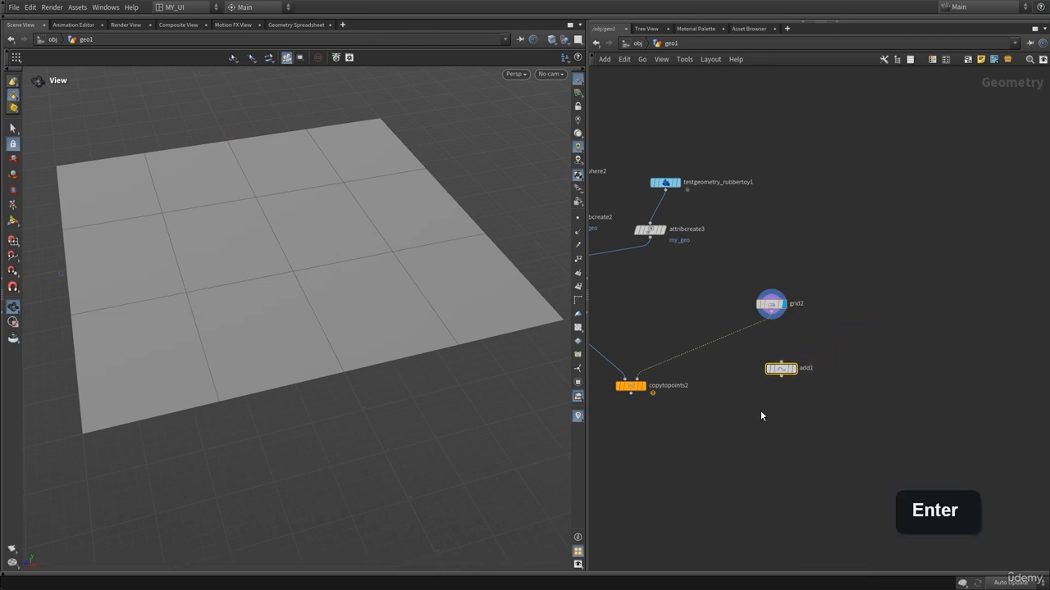
Display add1 and add one point in its Points settings.
scroll(763, 417, up, 2)
click(809, 316)
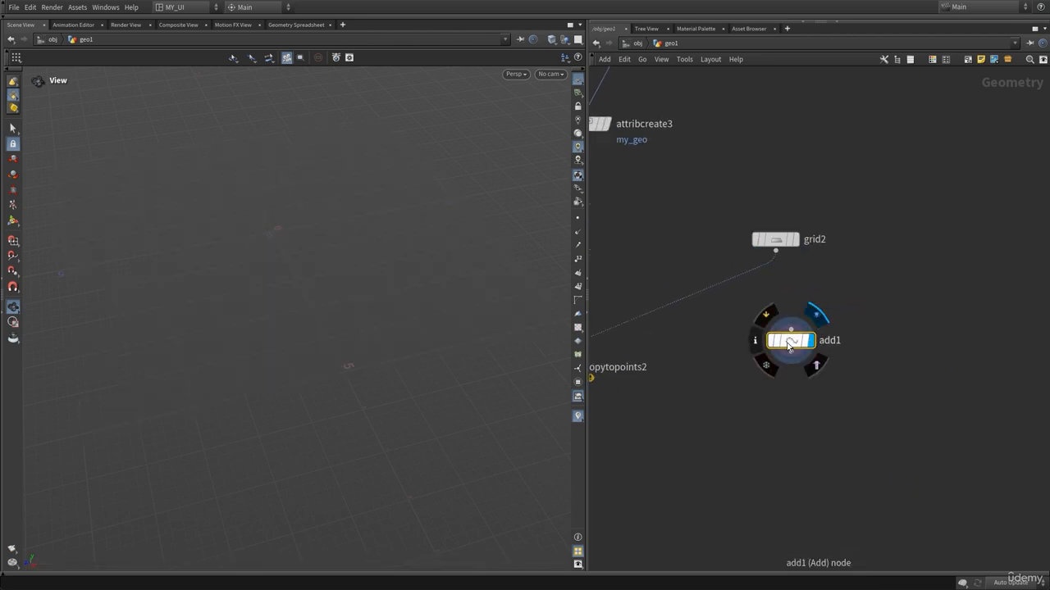
key(p)
middle_drag(786, 341, 689, 347)
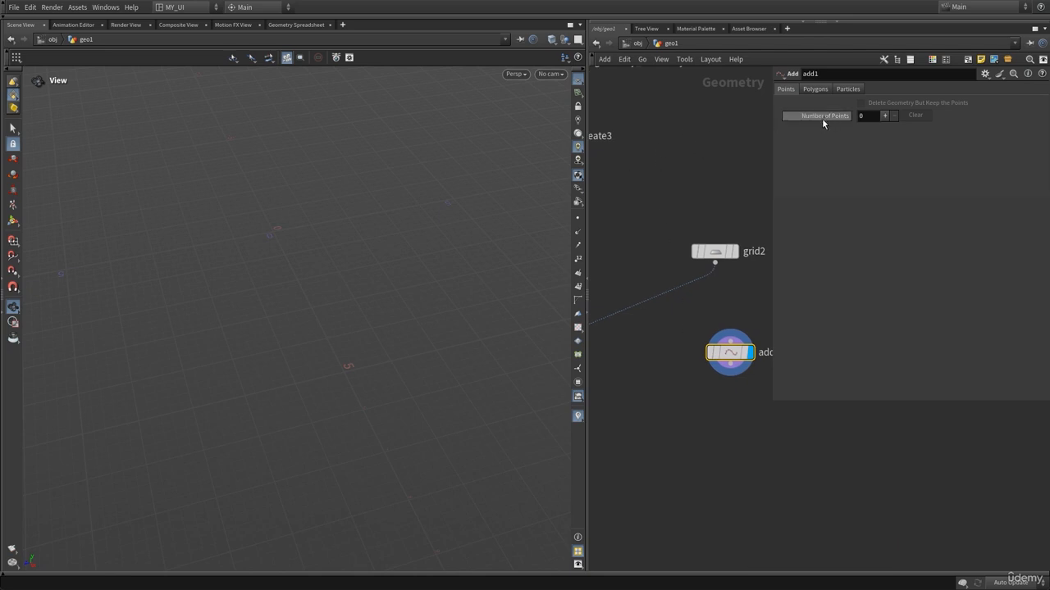
click(863, 117)
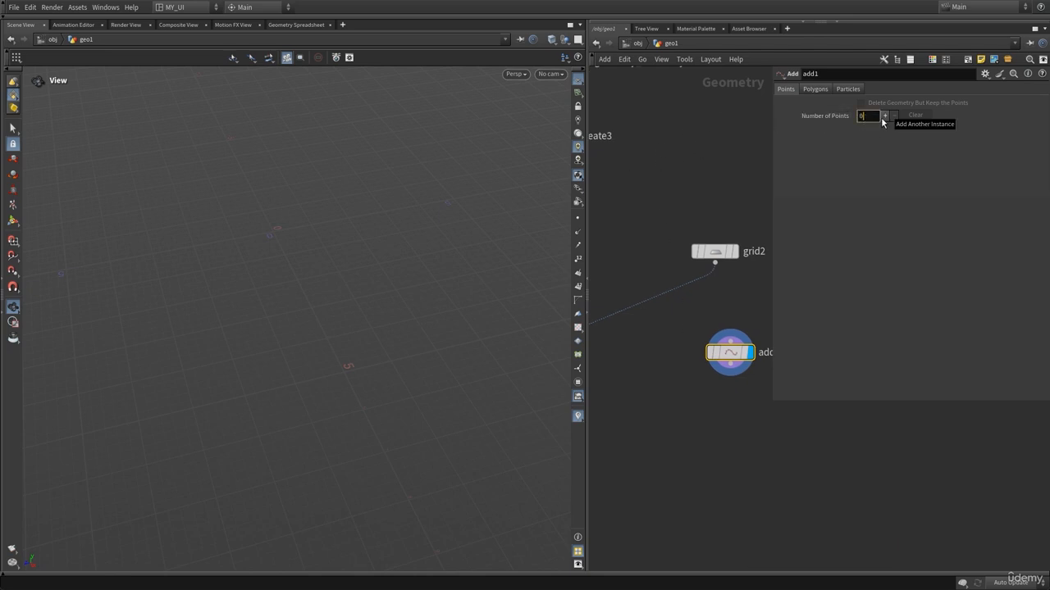
click(884, 116)
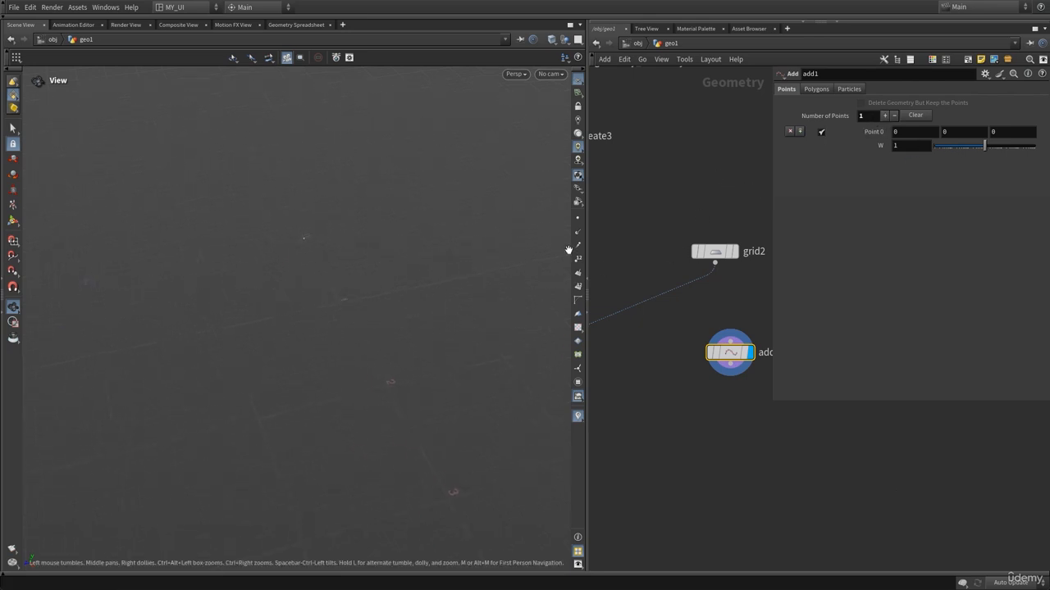
Turn on point display and inspect add1's node info.
click(578, 218)
middle_drag(727, 420, 705, 404)
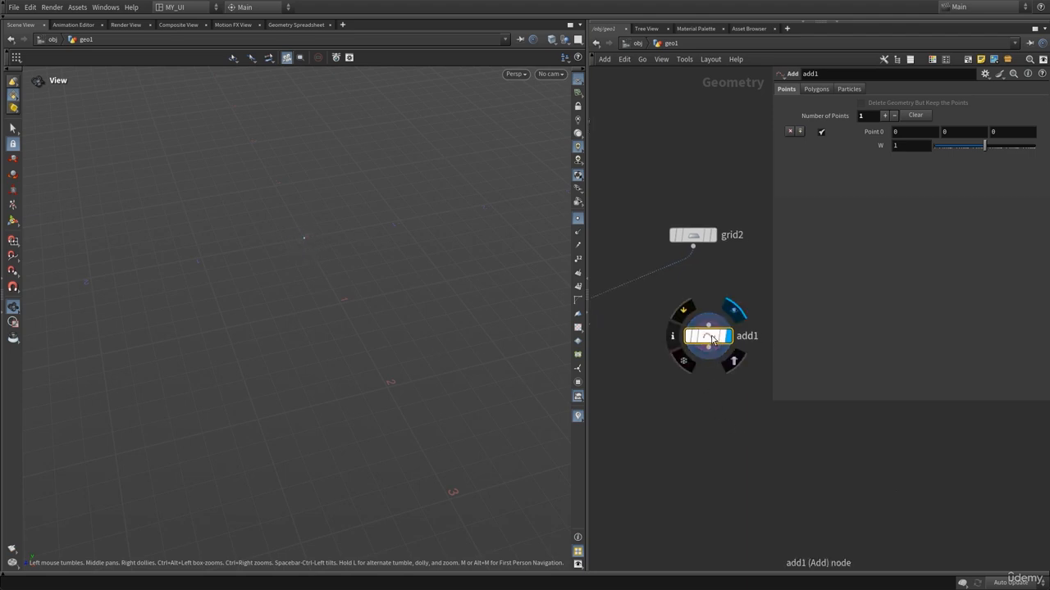
middle_click(710, 335)
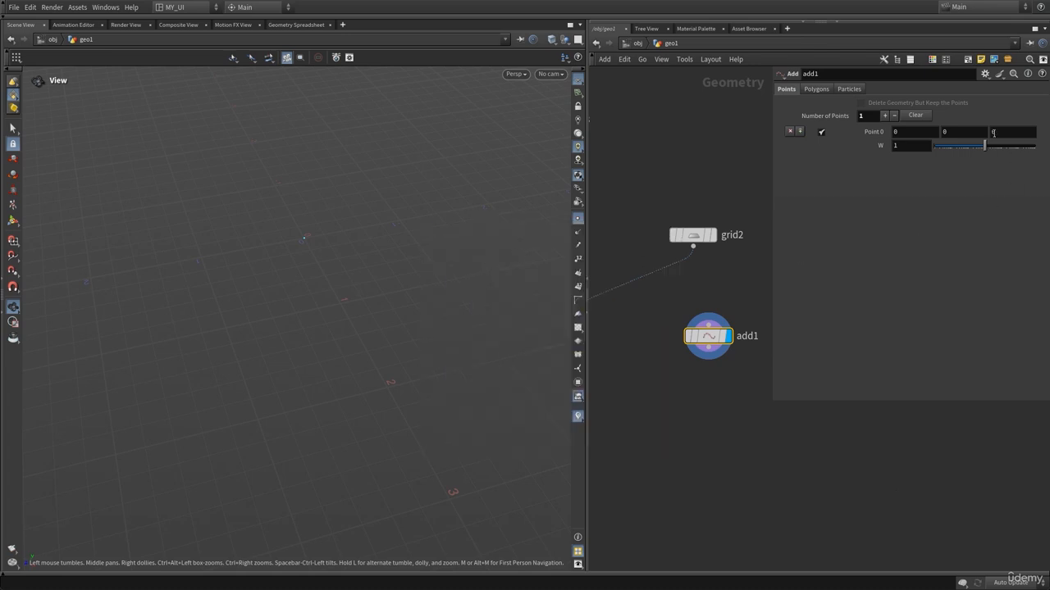
Set add1's Point 0 position to 0, 0, 0.
middle_drag(920, 131, 907, 165)
middle_drag(972, 159, 931, 136)
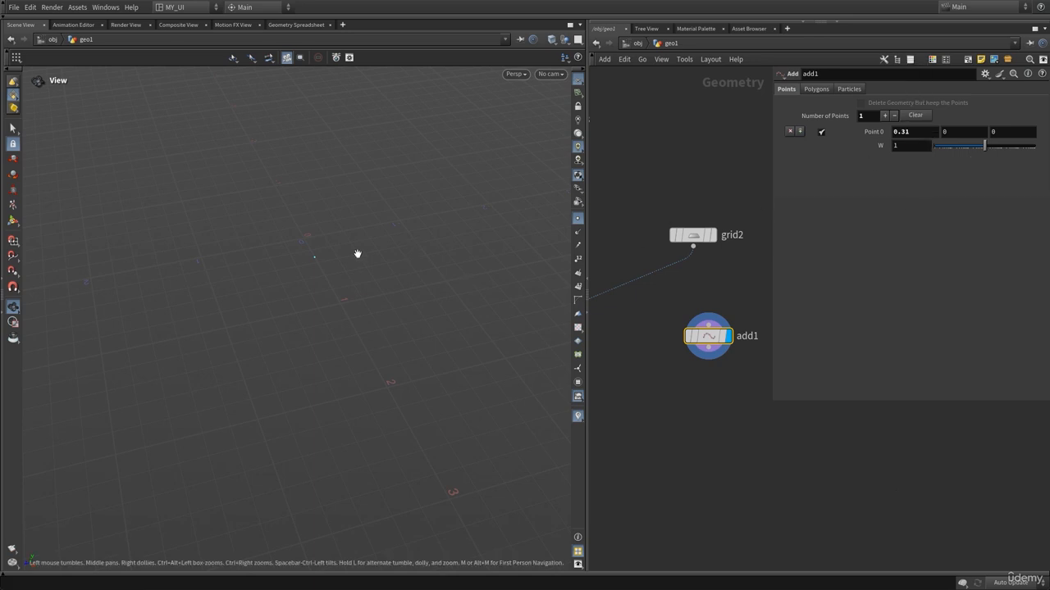
click(906, 131)
text(0)
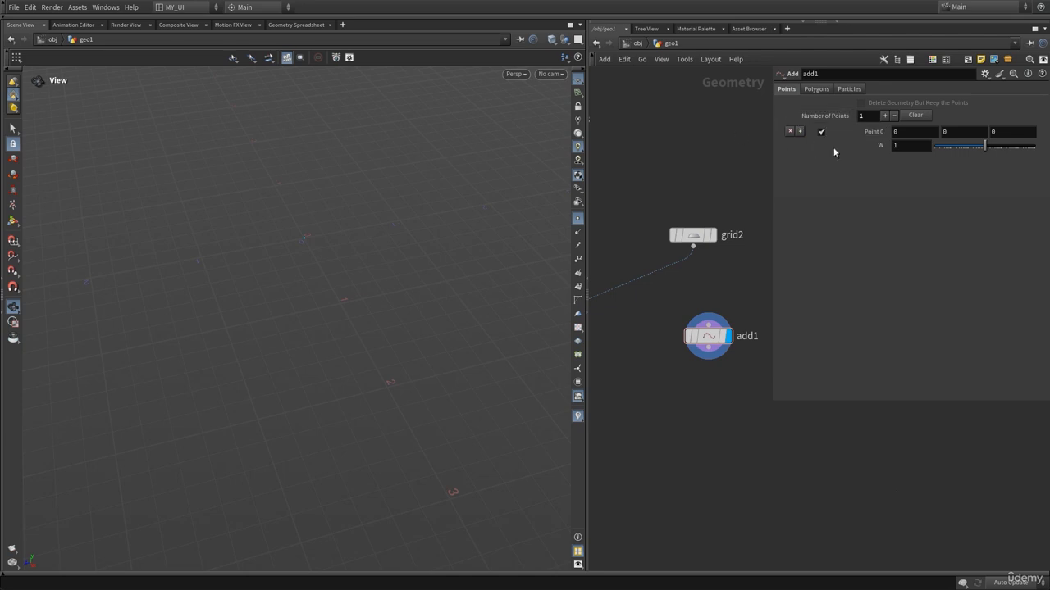
Increase add1 to three points, offset Point 1 to 0.7 and Point 2 to 1.4 in X, and view them.
click(884, 115)
click(884, 115)
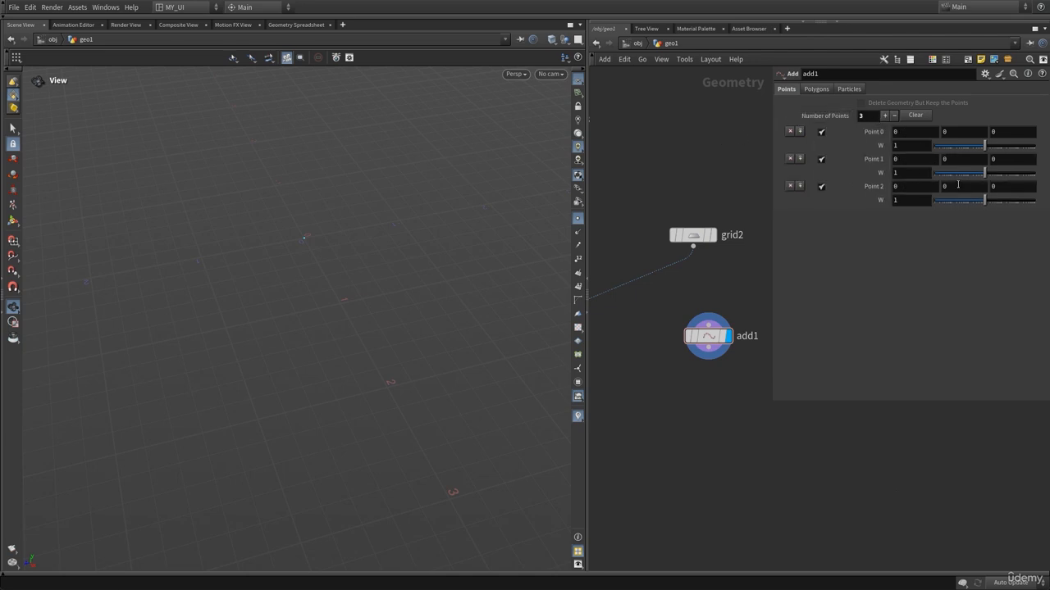
middle_drag(909, 165, 917, 187)
middle_drag(981, 192, 983, 192)
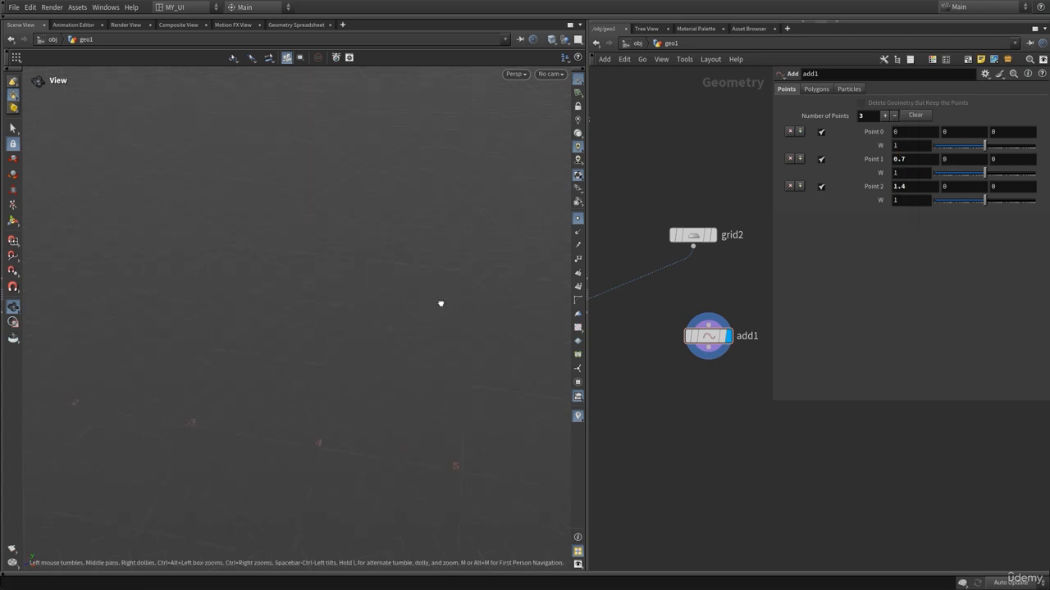
middle_drag(135, 403, 495, 353)
right_drag(260, 337, 453, 333)
drag(408, 330, 413, 331)
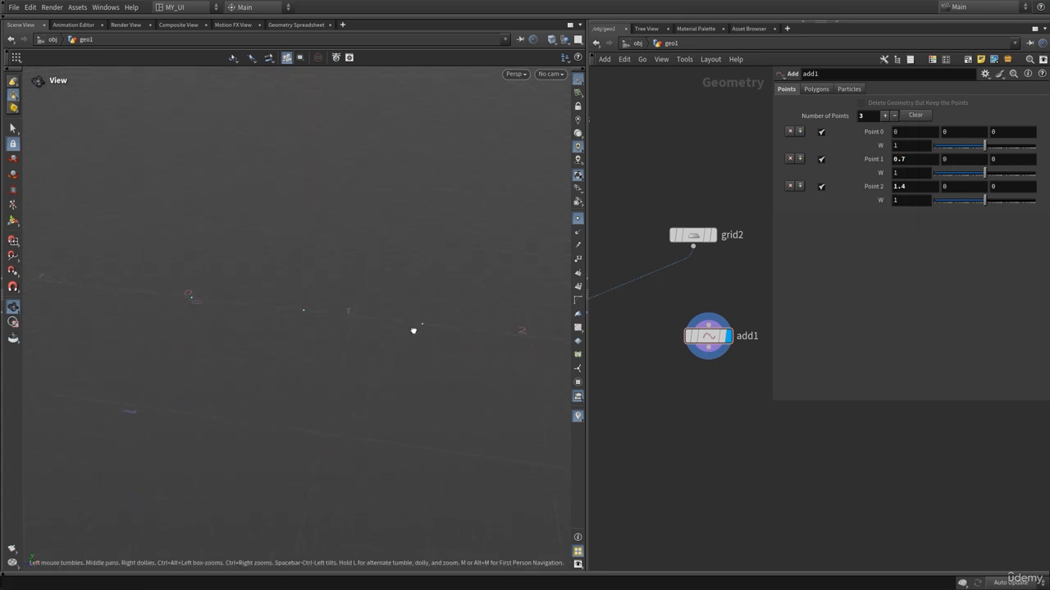
Remove Point 1 and Point 2 from add1, leaving a single point.
click(908, 133)
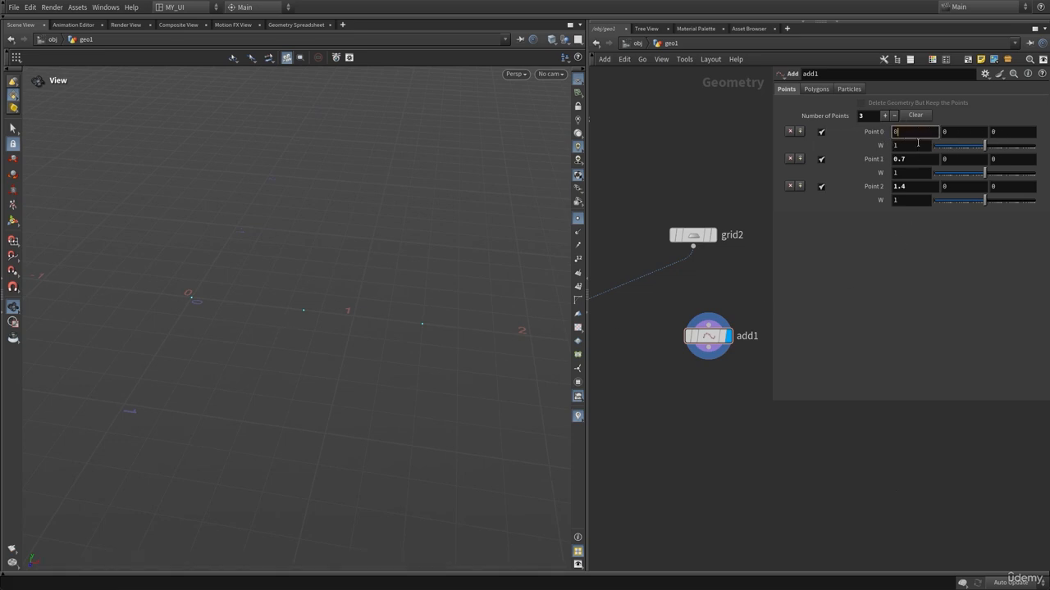
click(916, 159)
click(912, 187)
drag(306, 313, 317, 322)
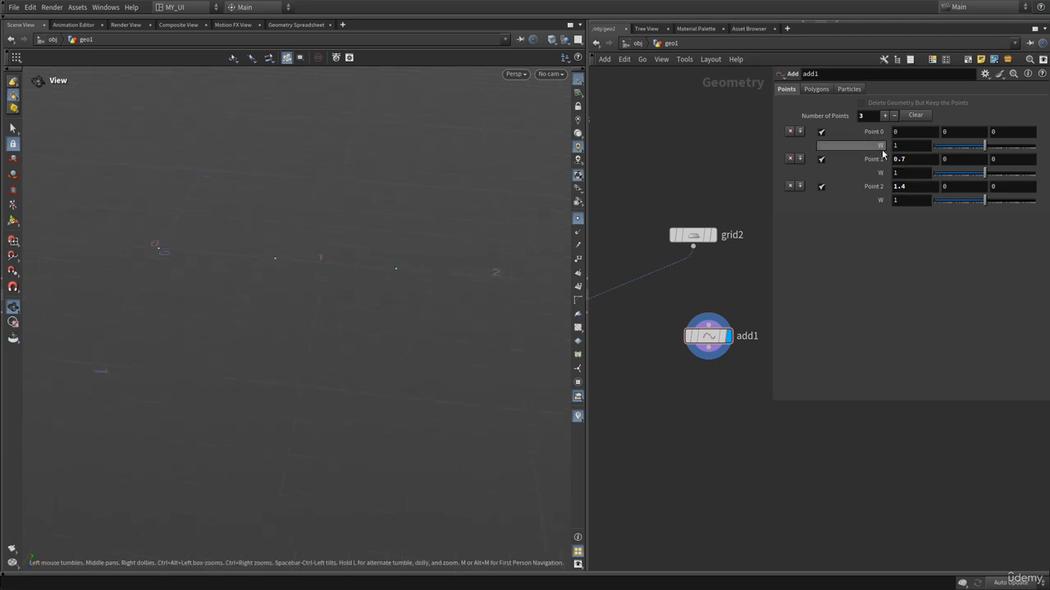
click(790, 158)
click(790, 158)
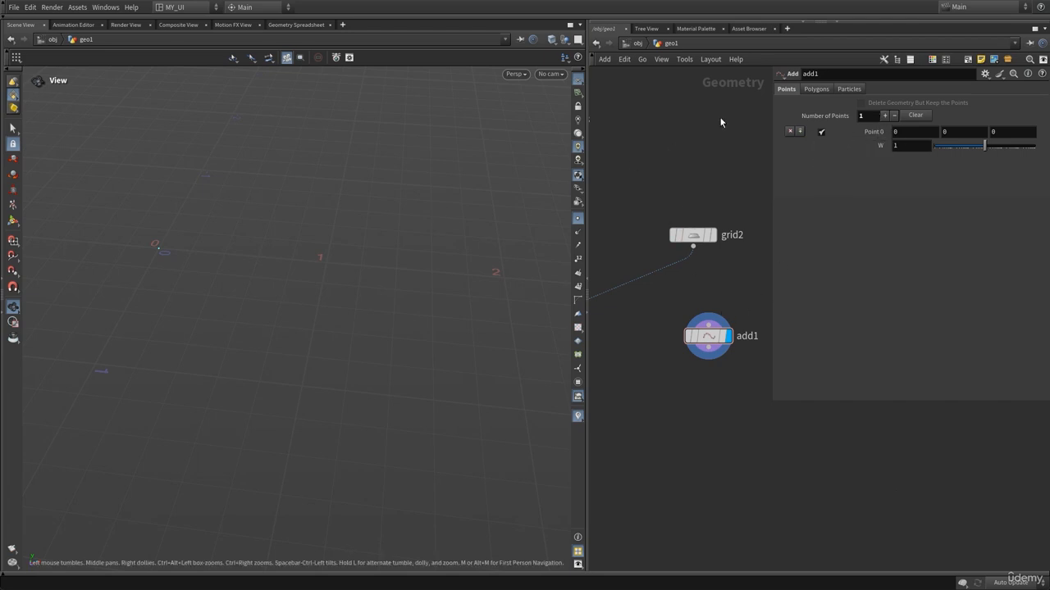
Duplicate add1 as add2 and offset add2's point along X.
key(p)
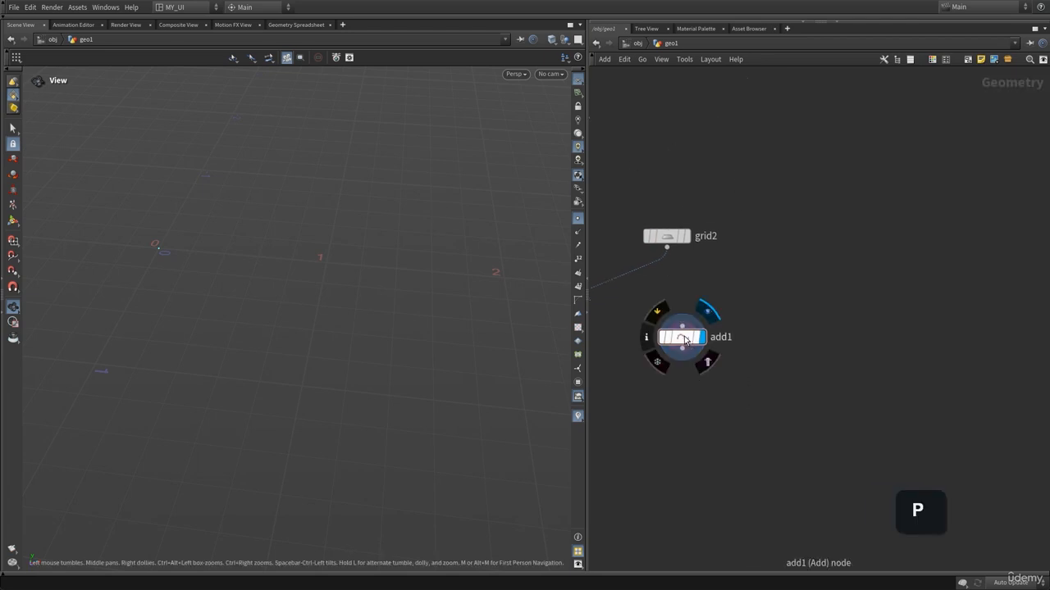
alt+drag(681, 336, 847, 329)
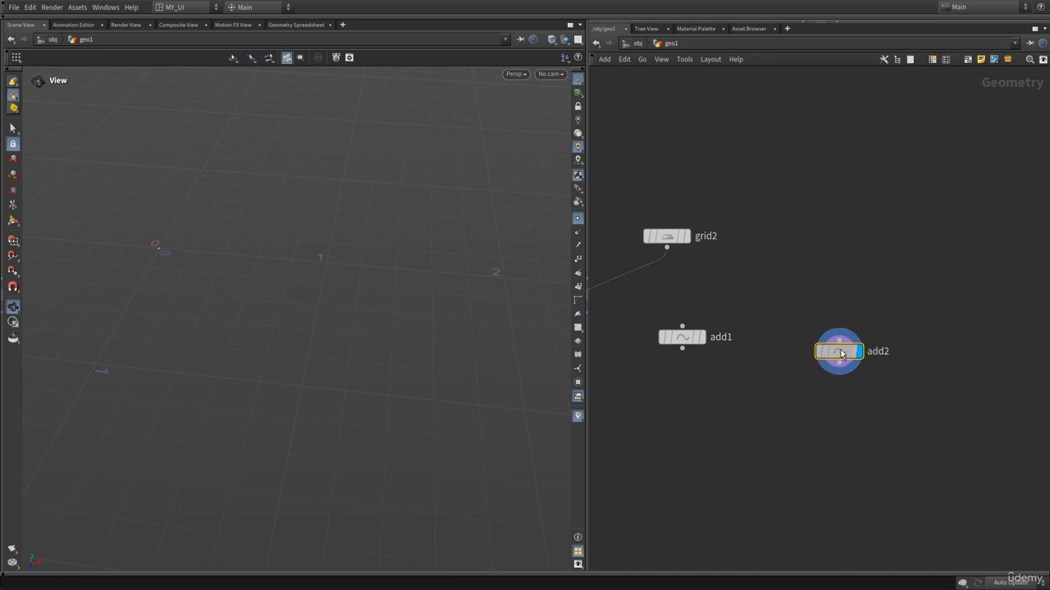
key(p)
middle_drag(902, 129, 943, 125)
key(p)
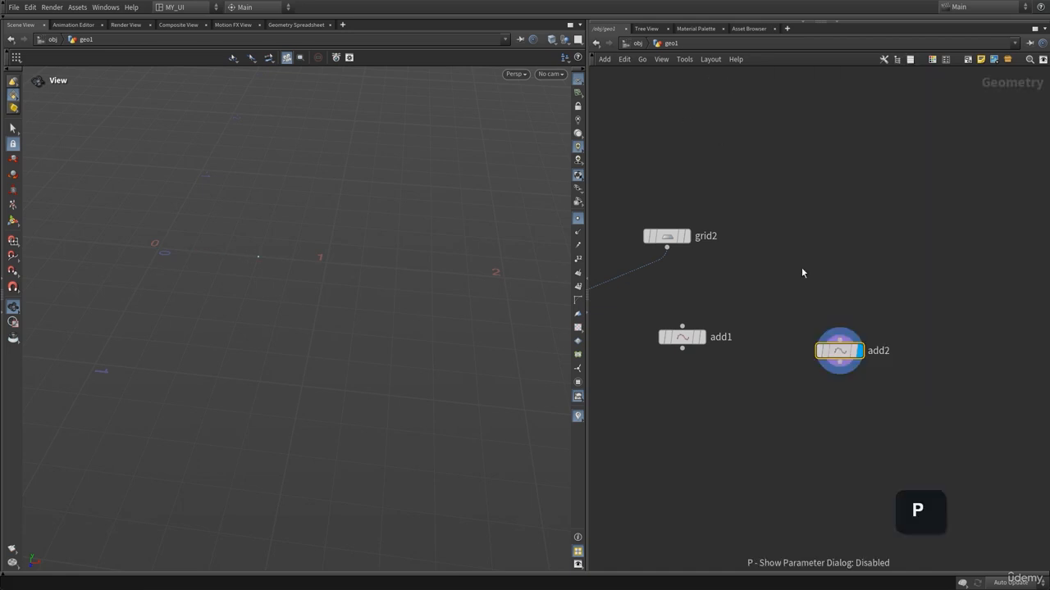
Duplicate add2 as add3 and offset add3's point further along X.
alt+drag(850, 358, 964, 342)
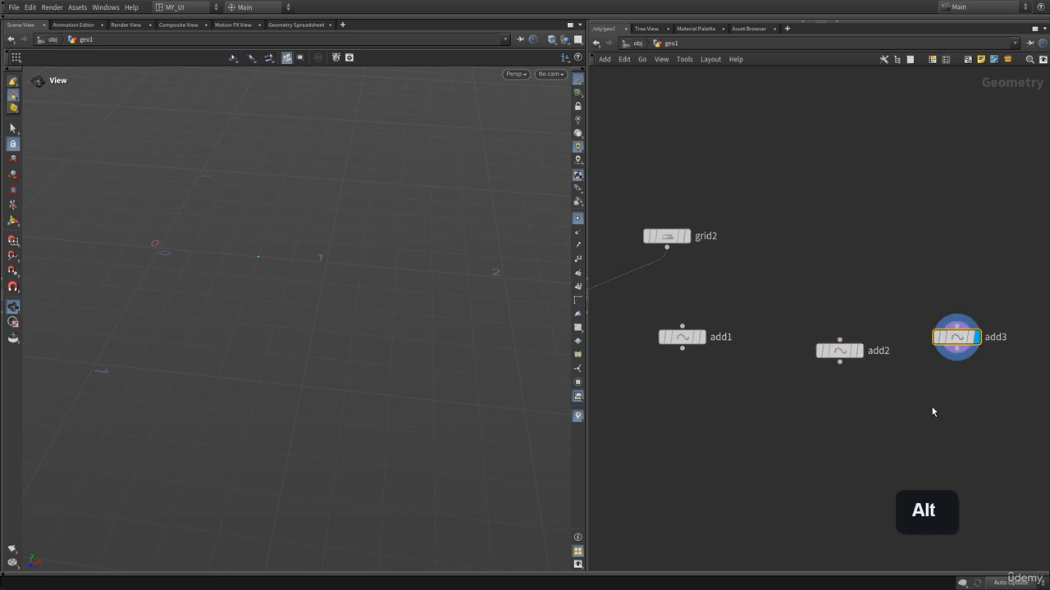
middle_drag(933, 410, 745, 387)
key(p)
middle_drag(902, 130, 903, 133)
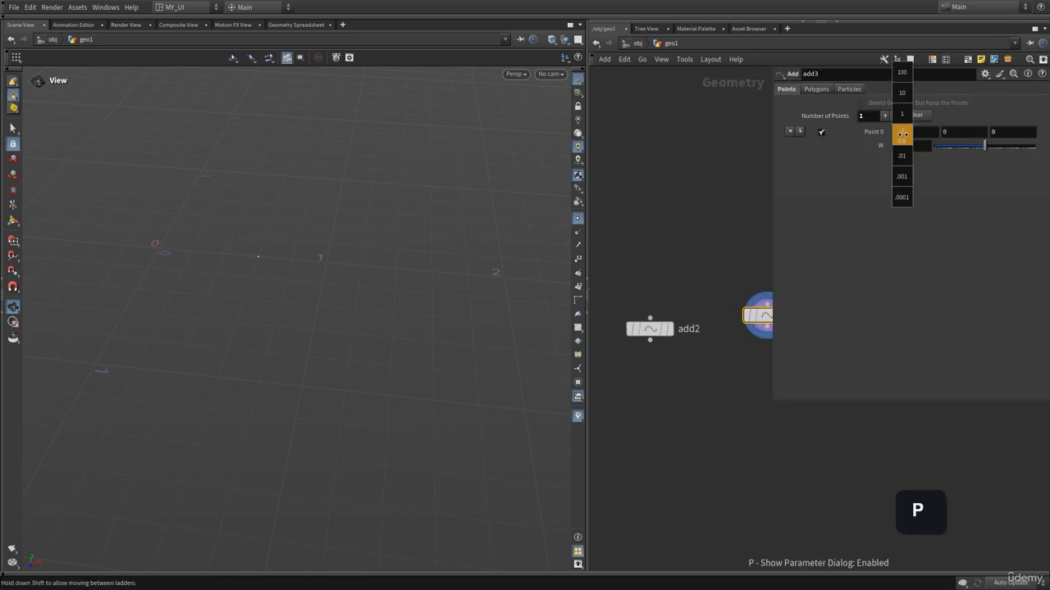
key(p)
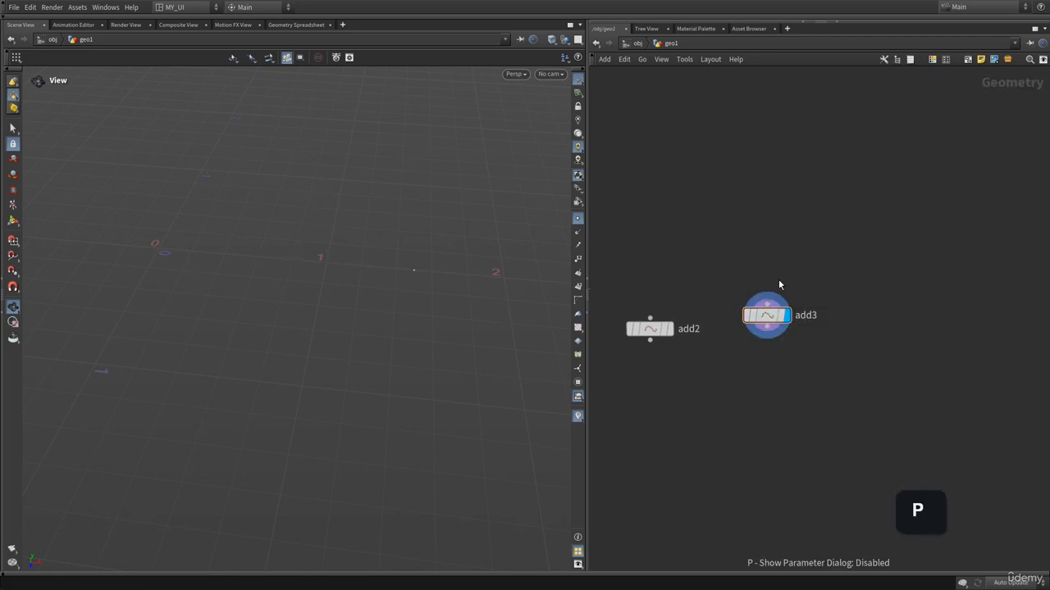
Create a Merge node and wire add1, add2 and add3 into it.
middle_drag(778, 279, 905, 225)
key(Tab)
text(merge)
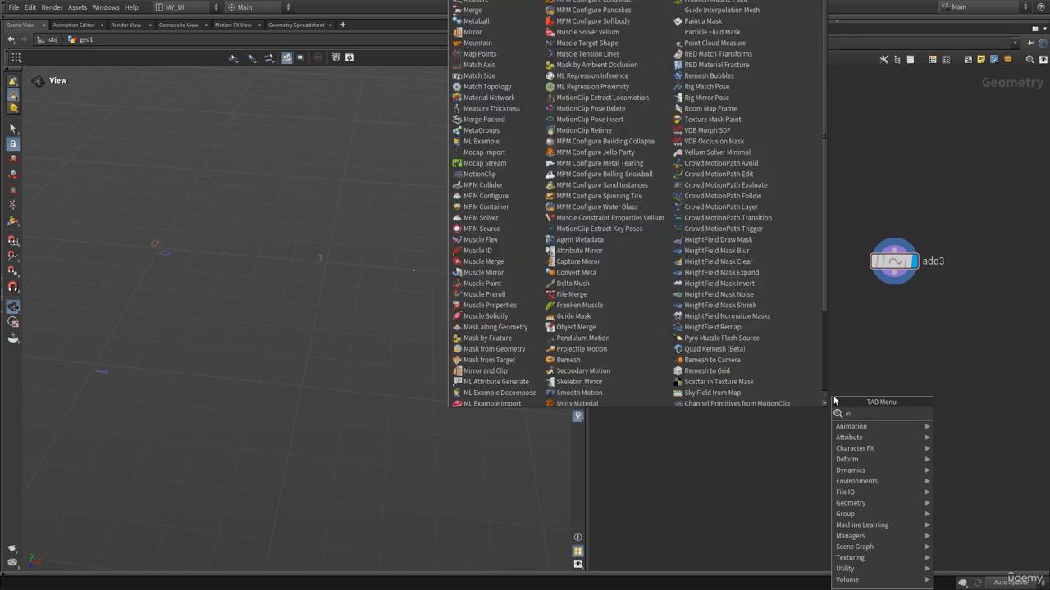
key(Return)
click(833, 397)
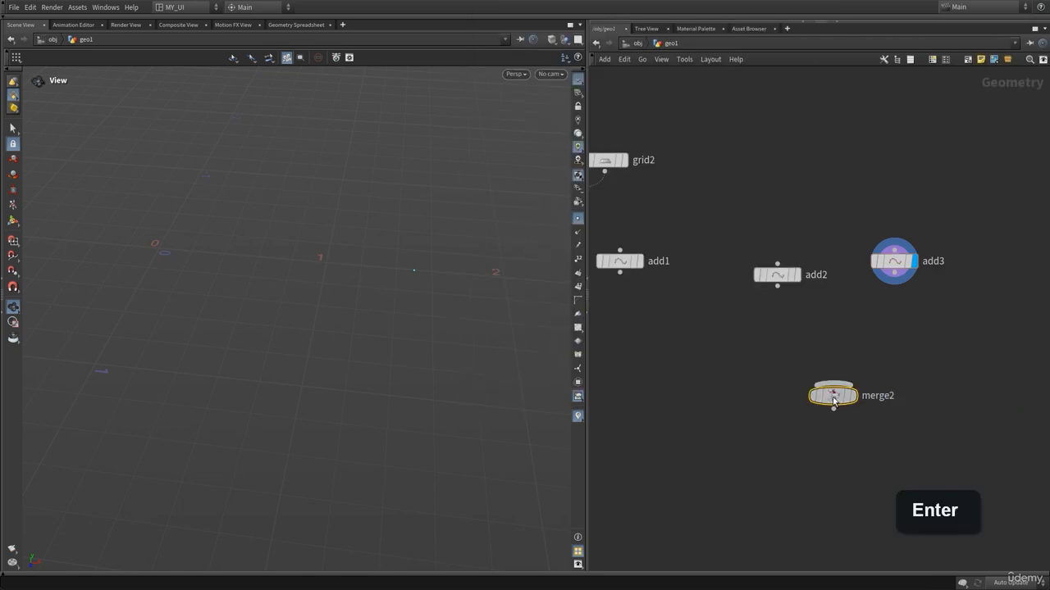
drag(833, 399, 808, 477)
middle_drag(826, 383, 865, 352)
scroll(867, 352, down, 3)
drag(987, 254, 683, 310)
drag(830, 281, 853, 410)
click(853, 418)
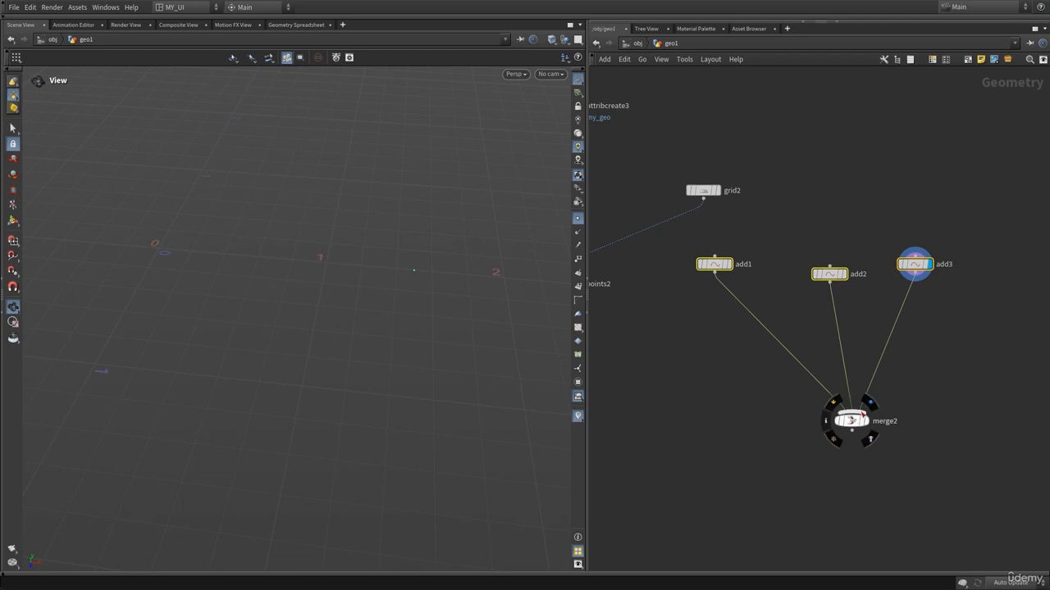
Inspect merge2's node info and navigate the network back to the attribute-tagged source nodes.
drag(295, 299, 413, 191)
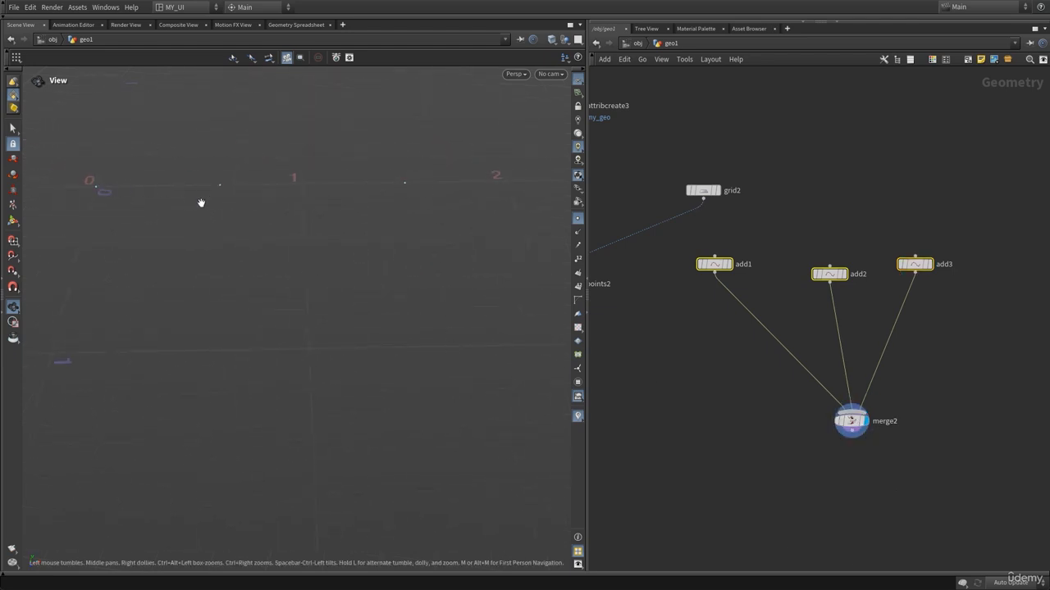
middle_drag(846, 475, 811, 411)
middle_click(816, 359)
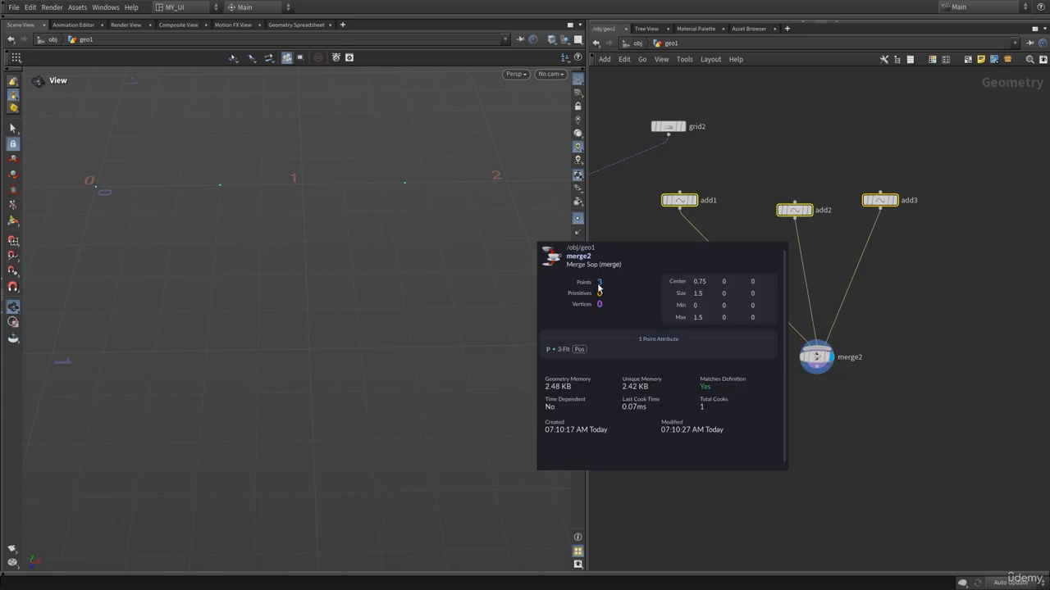
drag(794, 209, 866, 214)
click(805, 161)
middle_drag(721, 297, 805, 363)
right_drag(806, 363, 763, 359)
middle_drag(747, 372, 916, 453)
drag(671, 204, 621, 231)
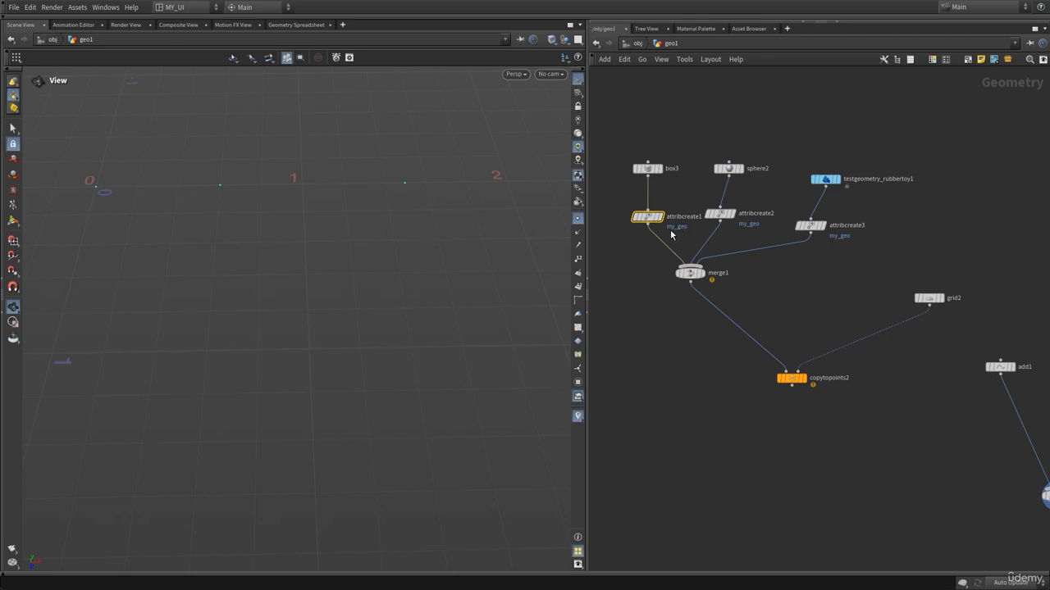
Duplicate attribcreate1 and insert the copy between add1 and merge2.
mouse_move(647, 219)
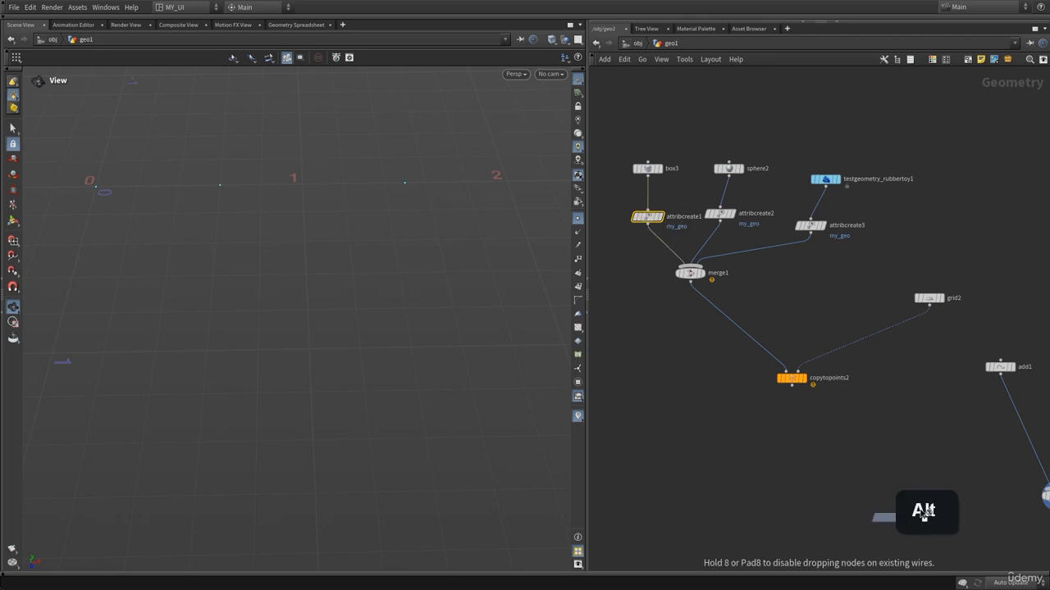
alt+drag(652, 223, 968, 460)
drag(710, 358, 796, 289)
scroll(796, 289, up, 5)
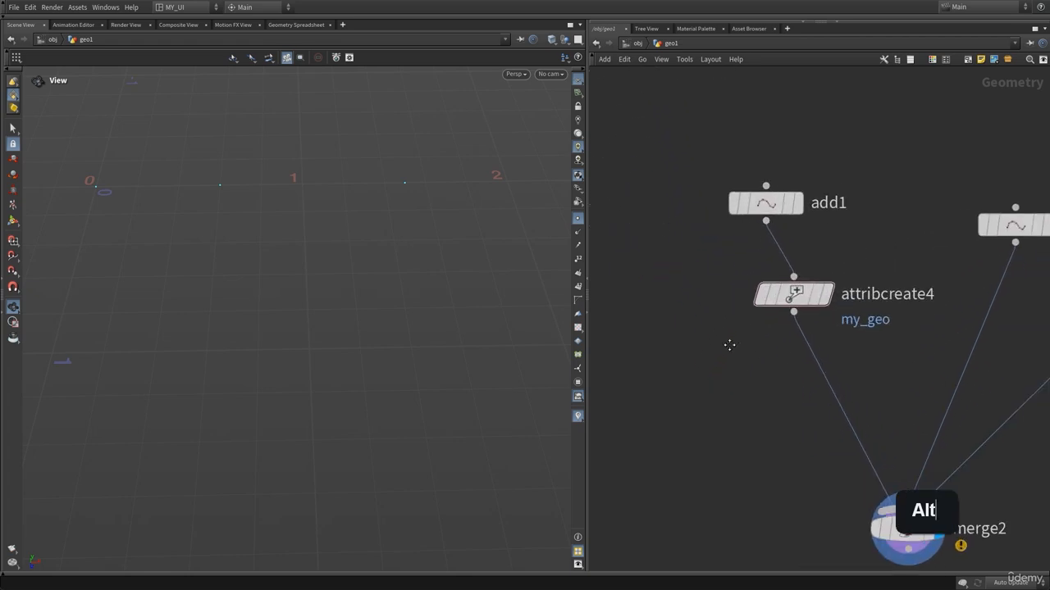
click(814, 287)
key(p)
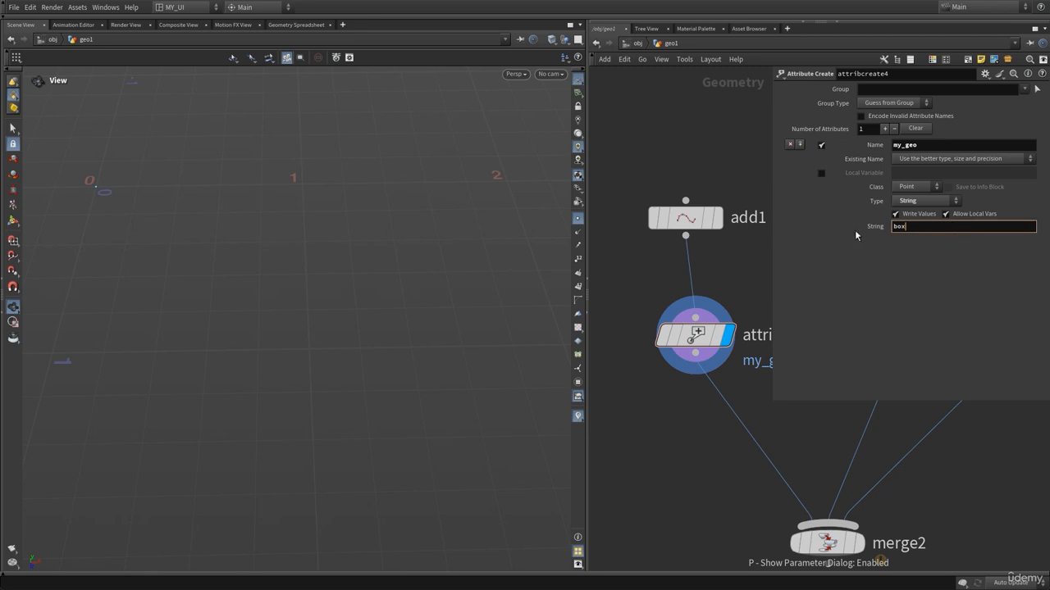
key(p)
middle_drag(665, 283, 869, 335)
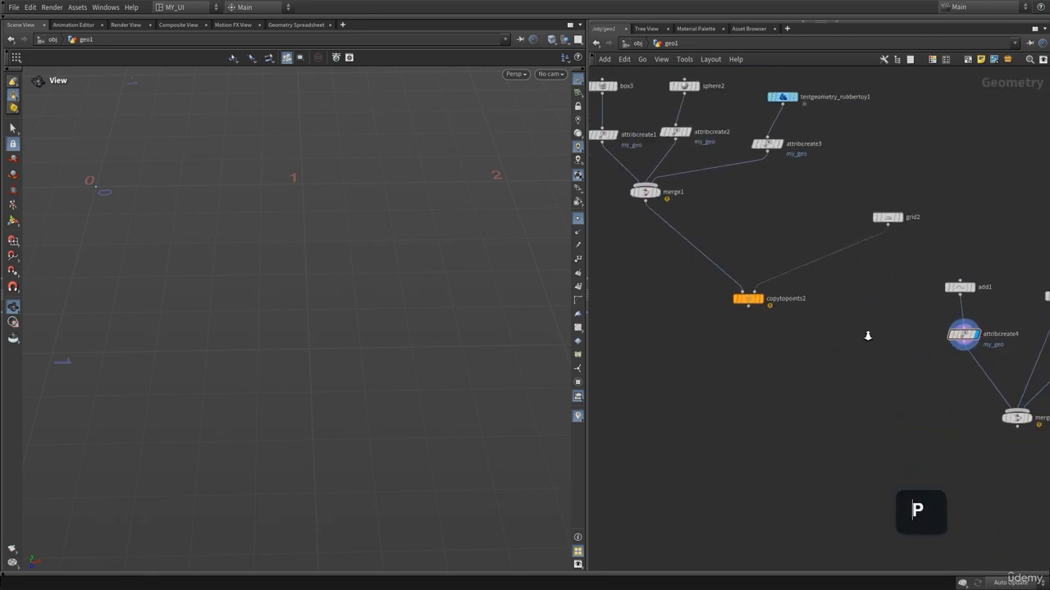
Duplicate attribcreate2 and insert the copy between add2 and merge2.
scroll(869, 335, down, 2)
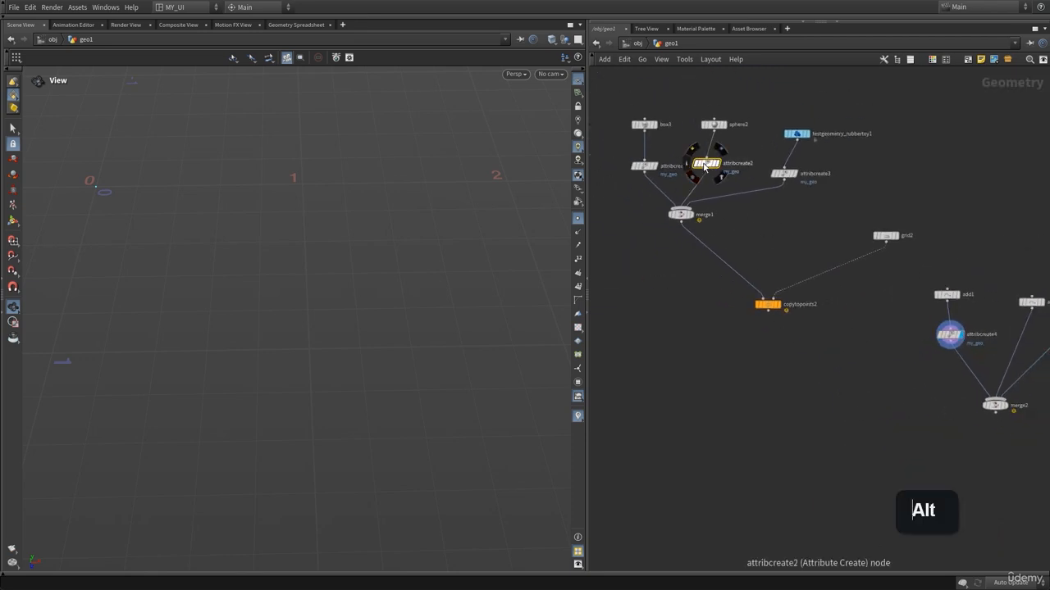
alt+drag(706, 163, 911, 444)
middle_drag(915, 490, 710, 475)
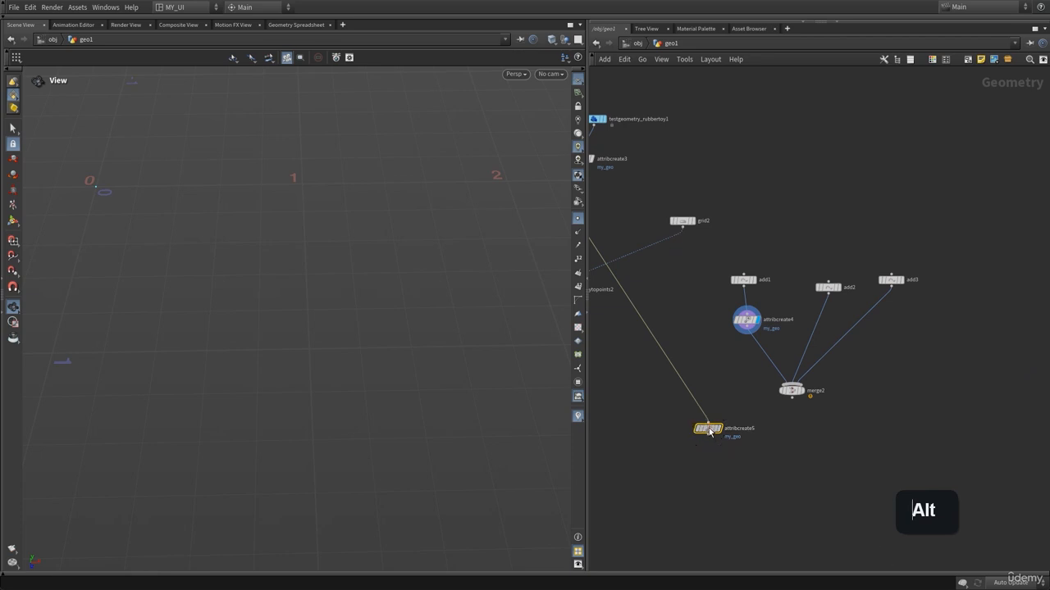
drag(703, 429, 813, 327)
middle_drag(611, 371, 779, 413)
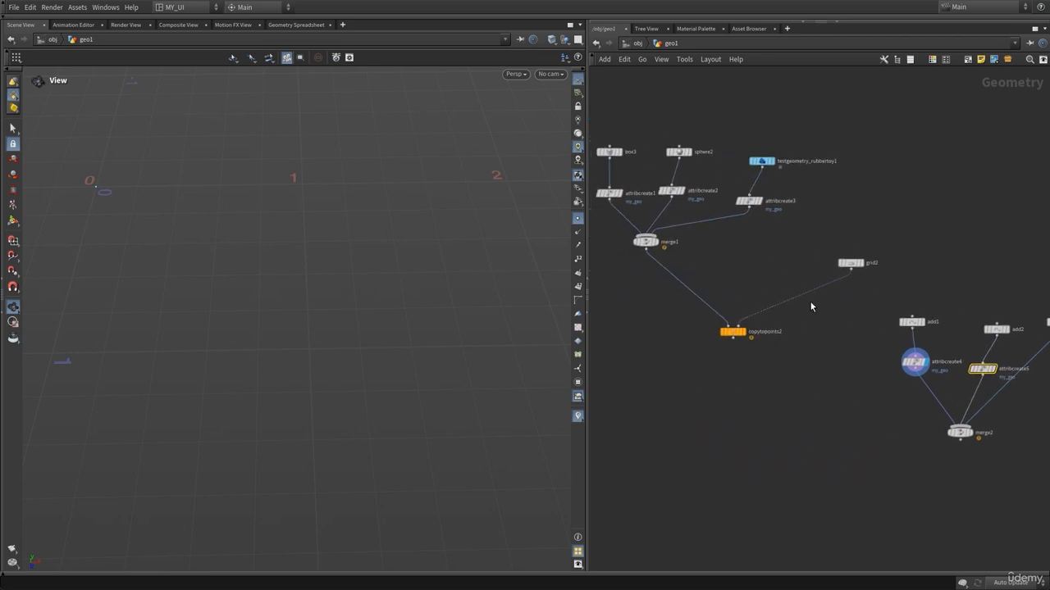
Duplicate attribcreate3 and insert the copy between add3 and merge2.
click(754, 201)
alt+drag(754, 202, 897, 468)
middle_drag(898, 469, 697, 438)
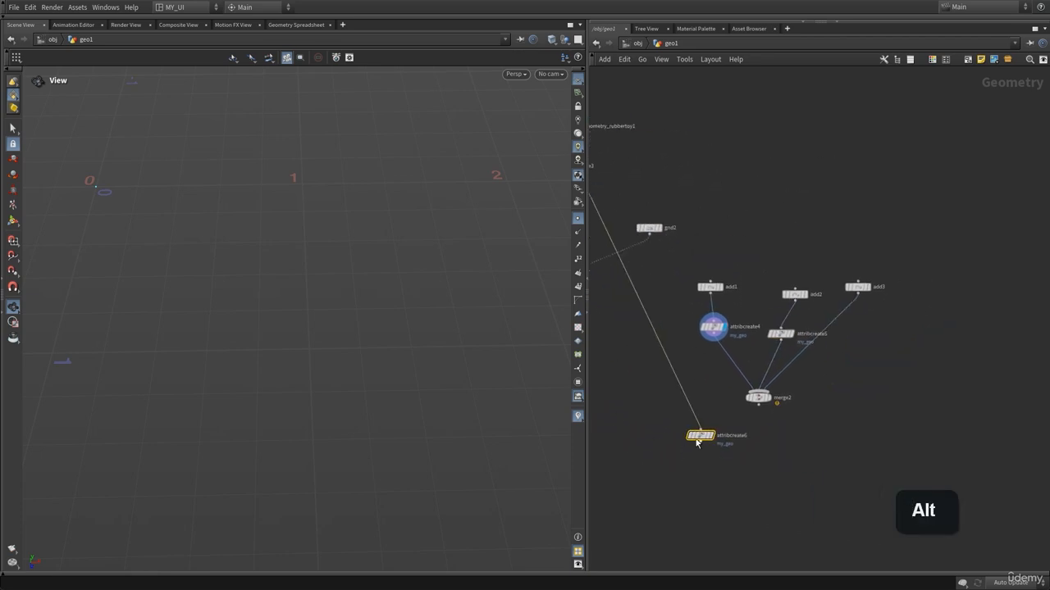
drag(698, 438, 848, 331)
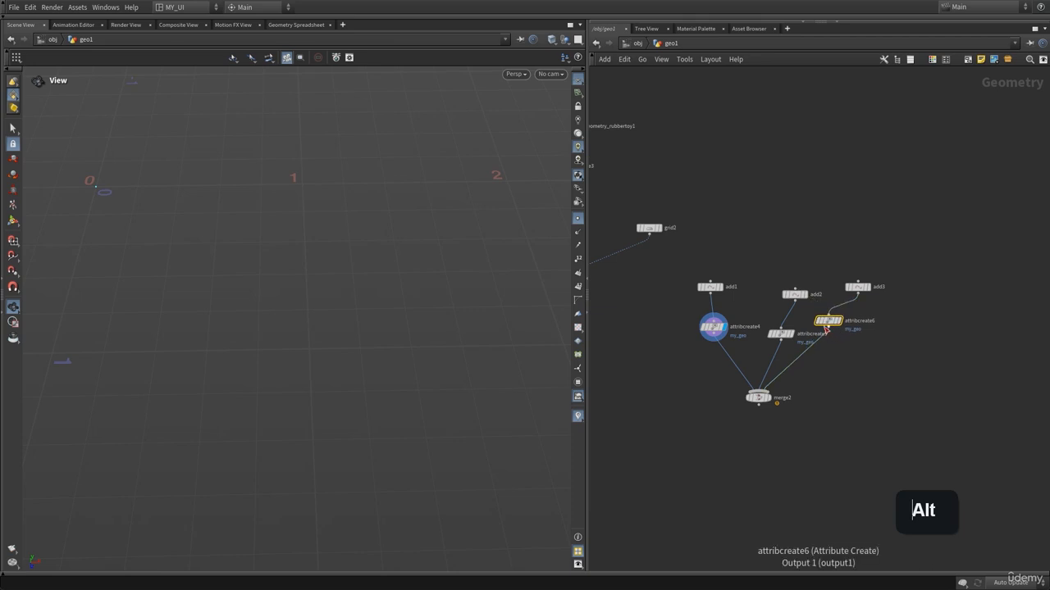
scroll(727, 238, up, 3)
middle_drag(762, 314, 741, 197)
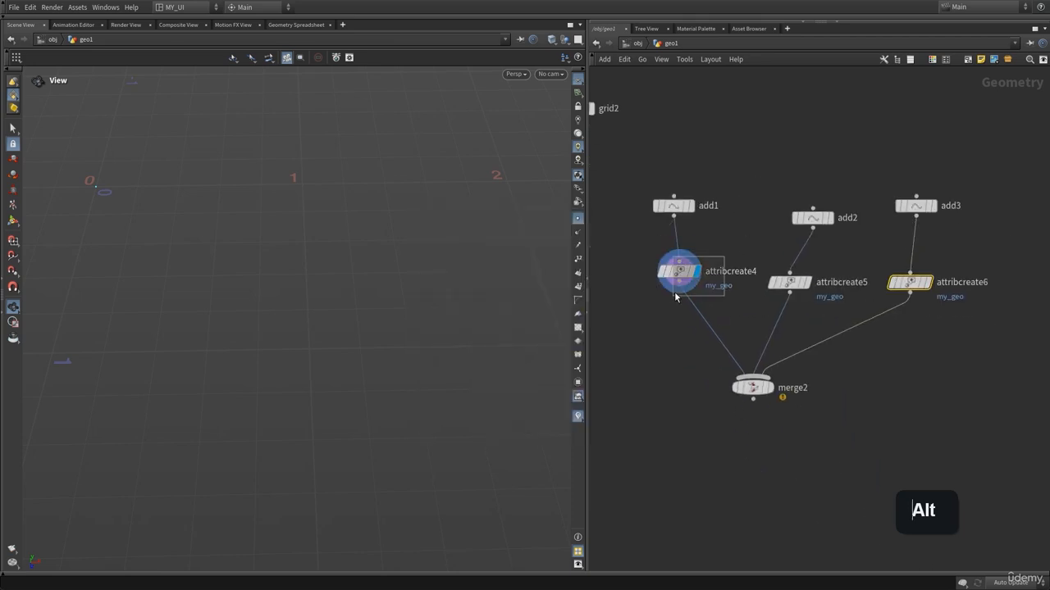
Inspect attribcreate4's my_geo string value.
click(679, 271)
key(p)
middle_drag(701, 333, 670, 346)
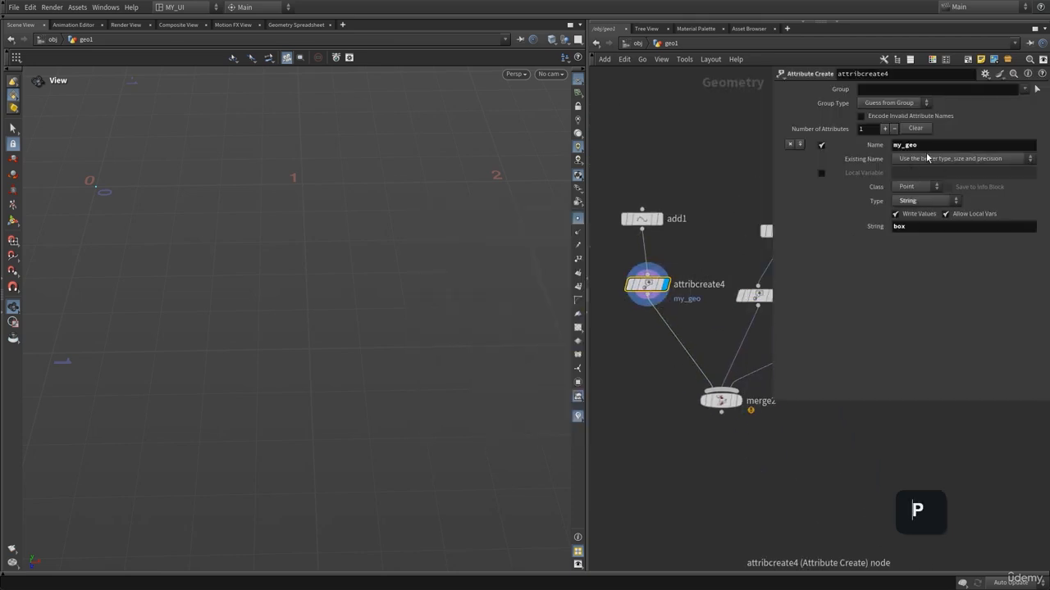
click(929, 230)
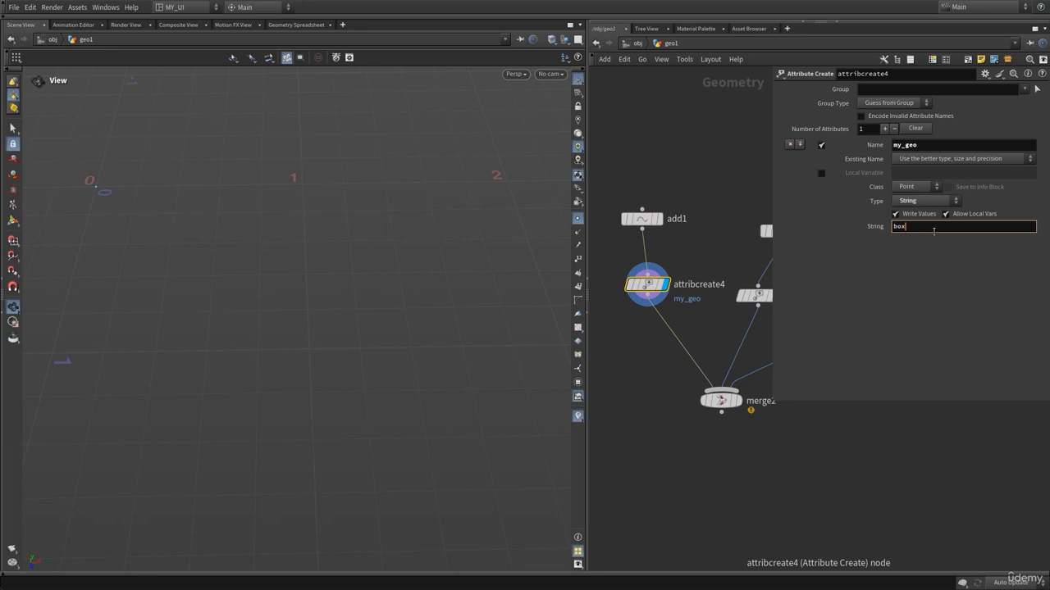
middle_drag(719, 253, 640, 201)
click(679, 234)
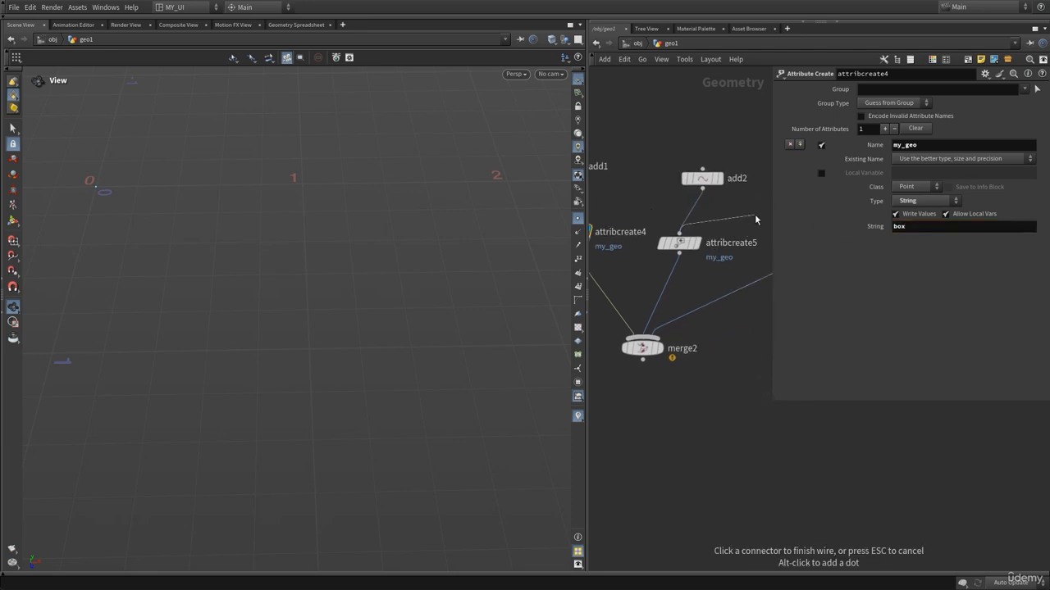
key(Escape)
Inspect the my_geo string values of attribcreate5 and attribcreate6, then select merge2.
click(681, 242)
click(939, 230)
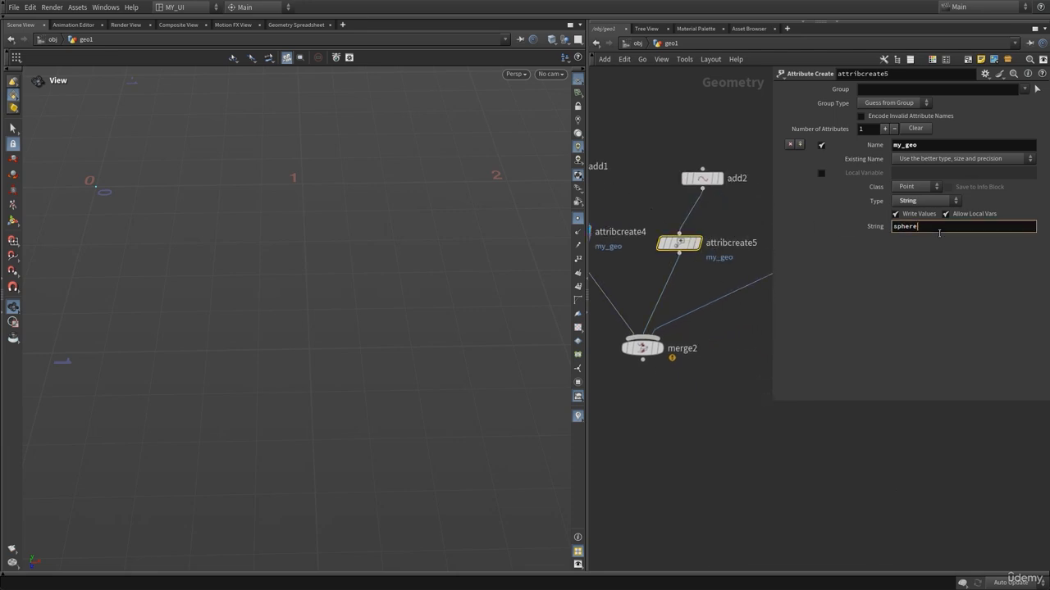
click(729, 143)
key(p)
middle_drag(883, 300, 860, 314)
click(777, 259)
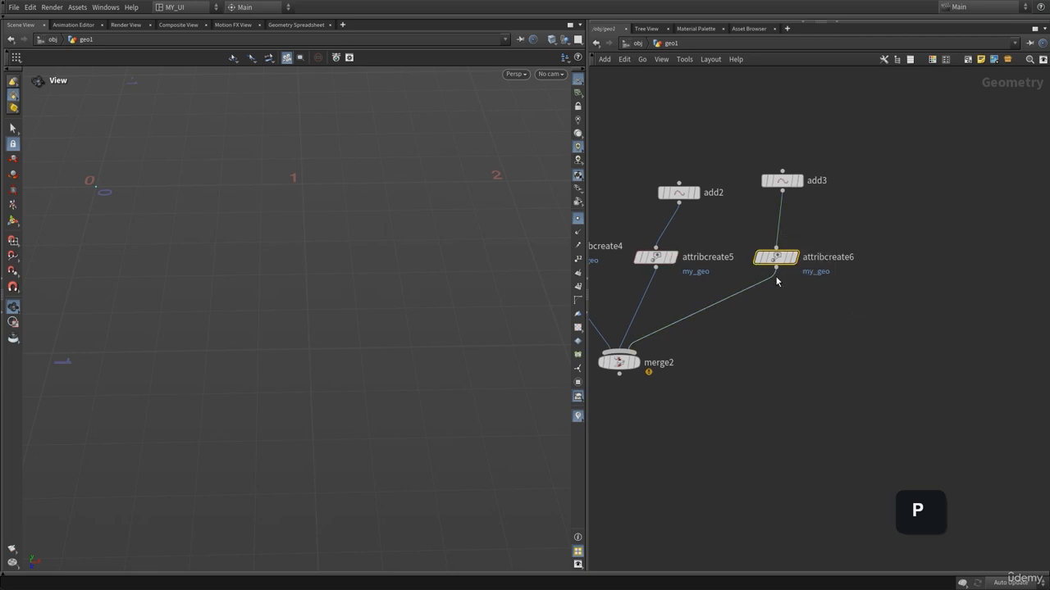
key(p)
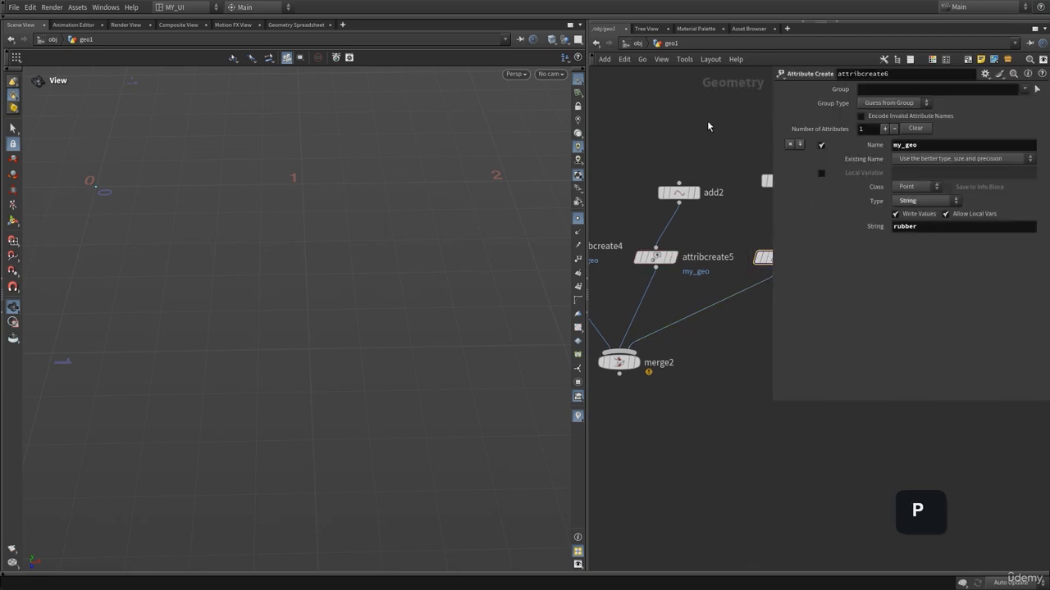
key(p)
middle_drag(646, 357, 730, 326)
click(705, 337)
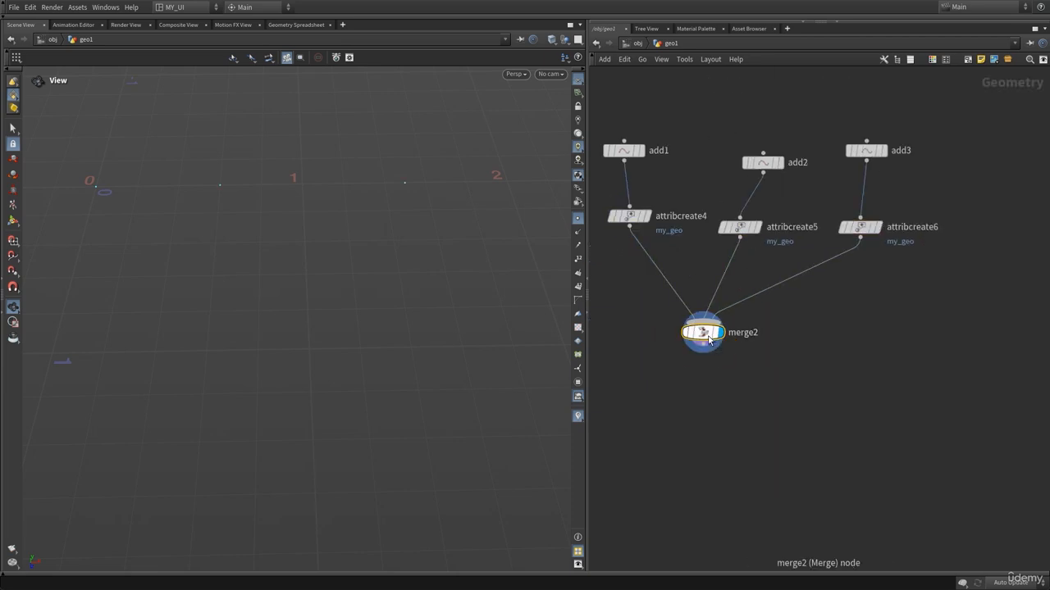
Inspect merge2's point positions and my_geo values in the geometry spreadsheet.
middle_click(703, 333)
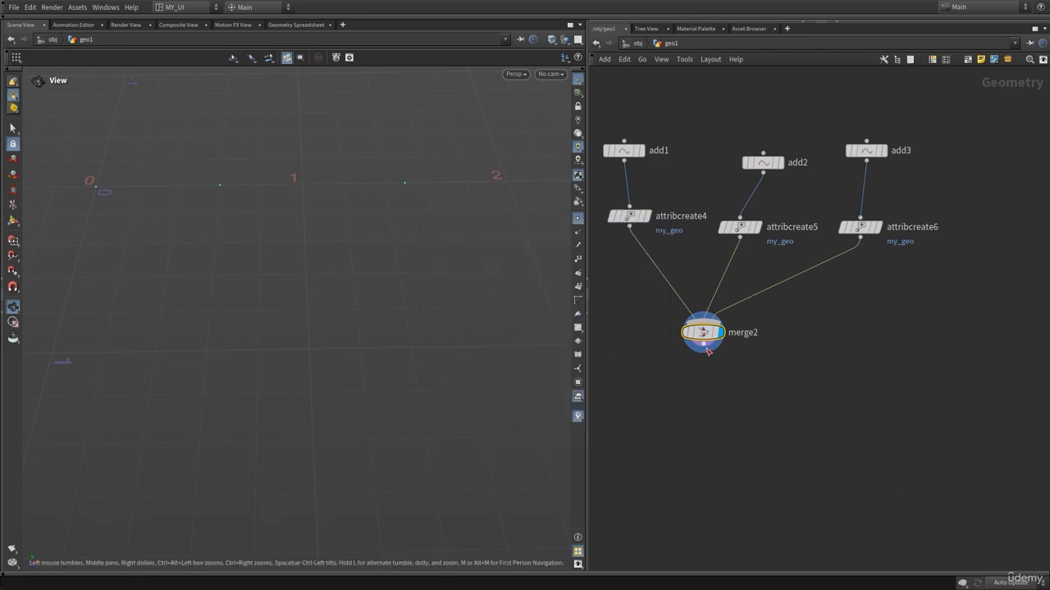
click(296, 25)
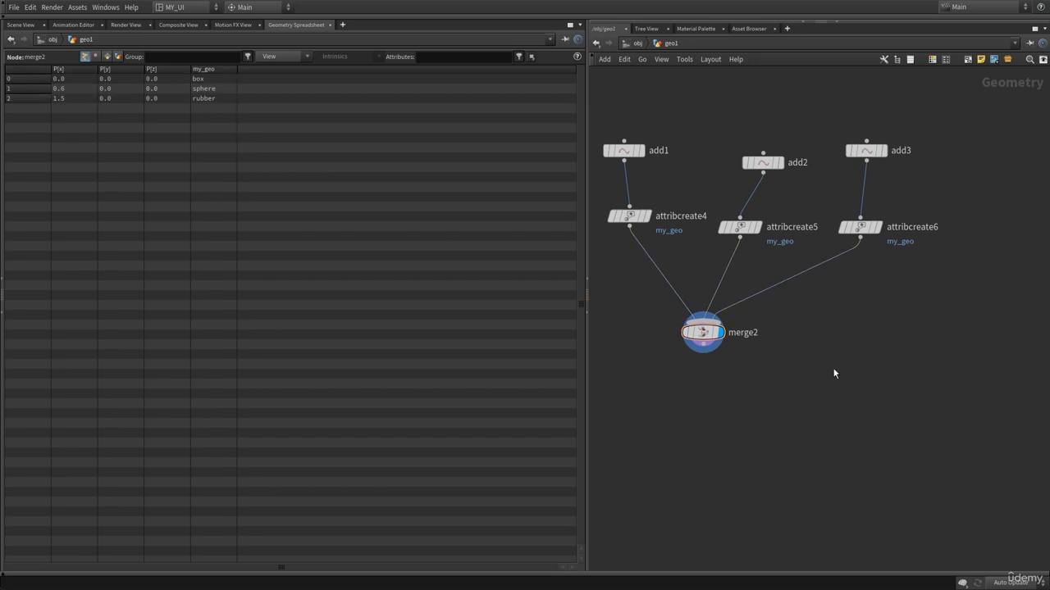
key(p)
key(p)
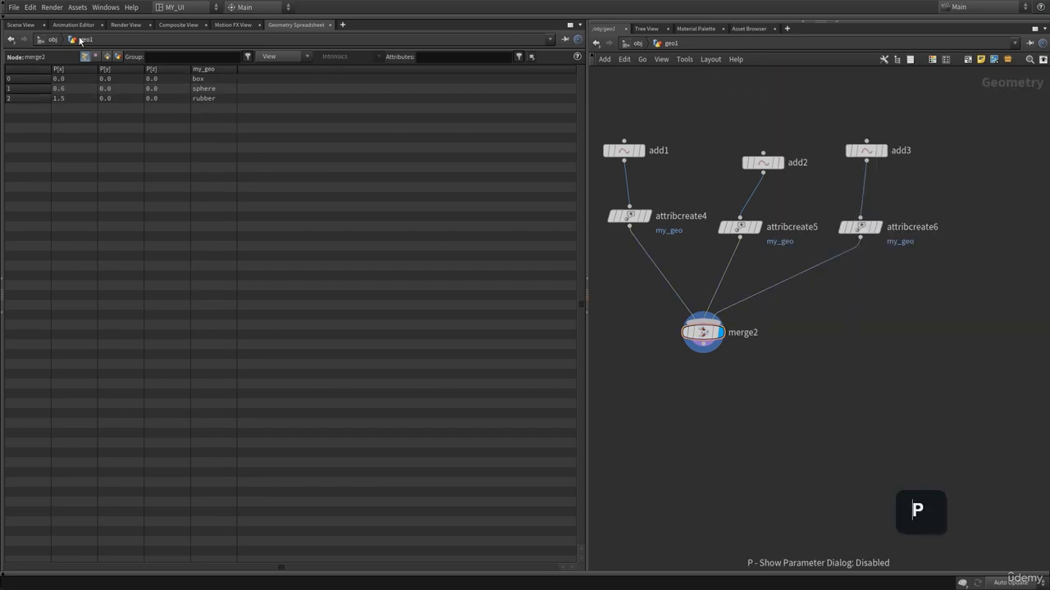
Connect merge2's output to copytopoints2's target points input.
click(21, 25)
key(h)
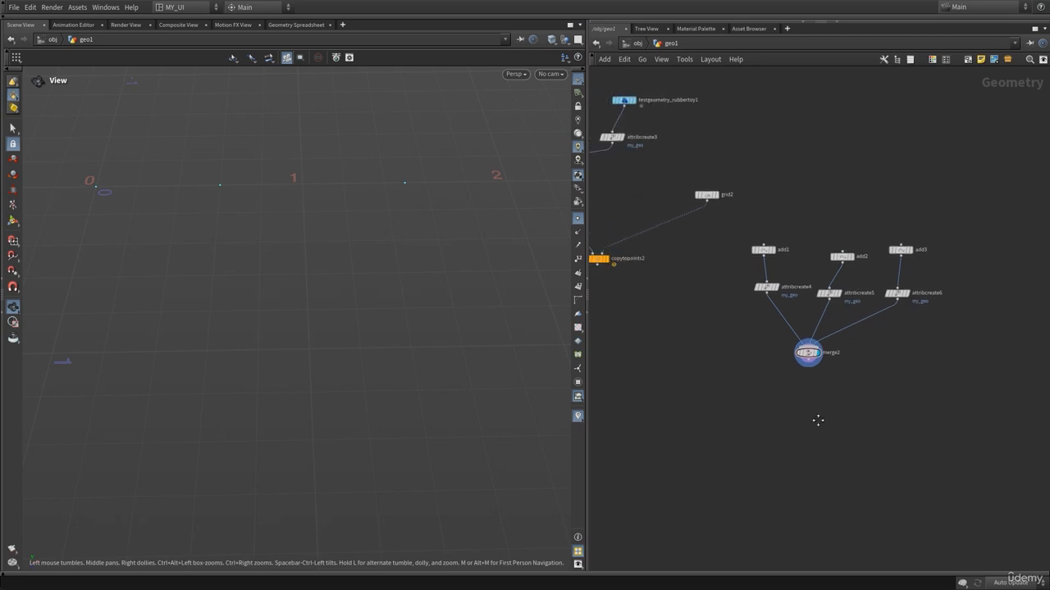
drag(673, 260, 663, 399)
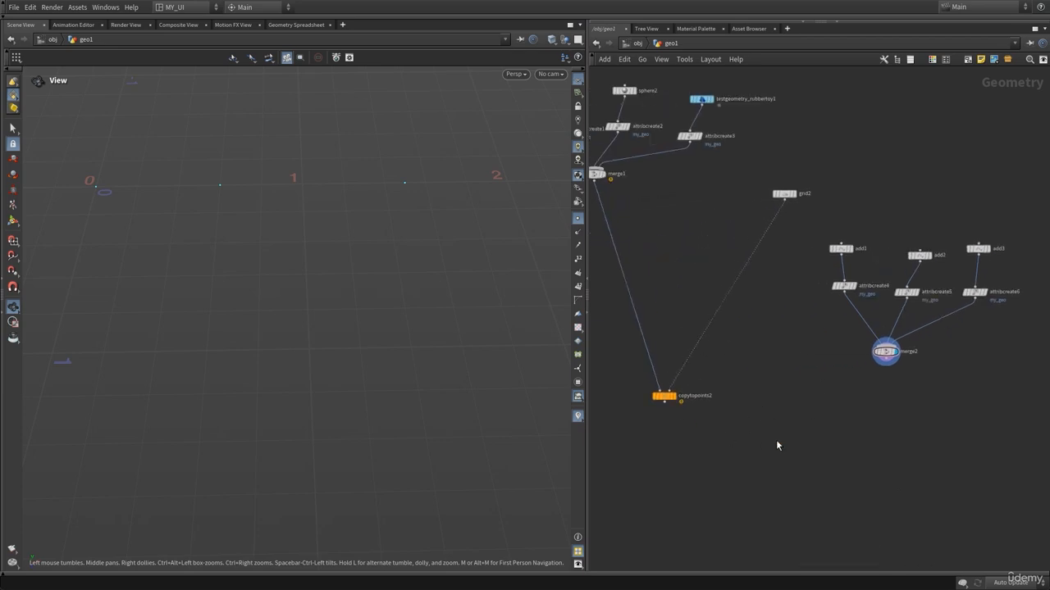
scroll(818, 435, up, 3)
click(905, 337)
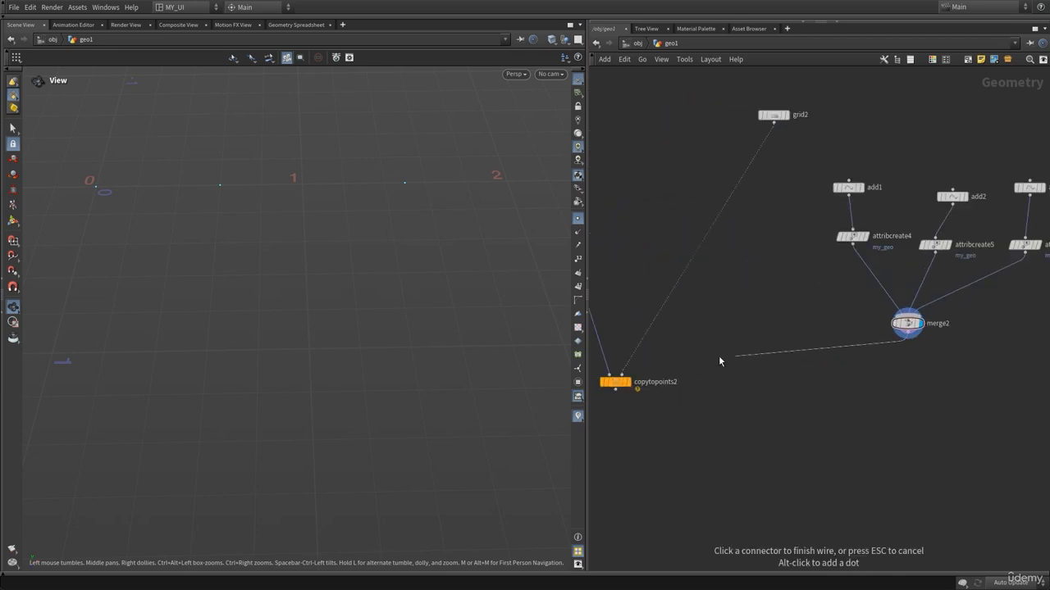
click(623, 374)
middle_drag(673, 411, 773, 401)
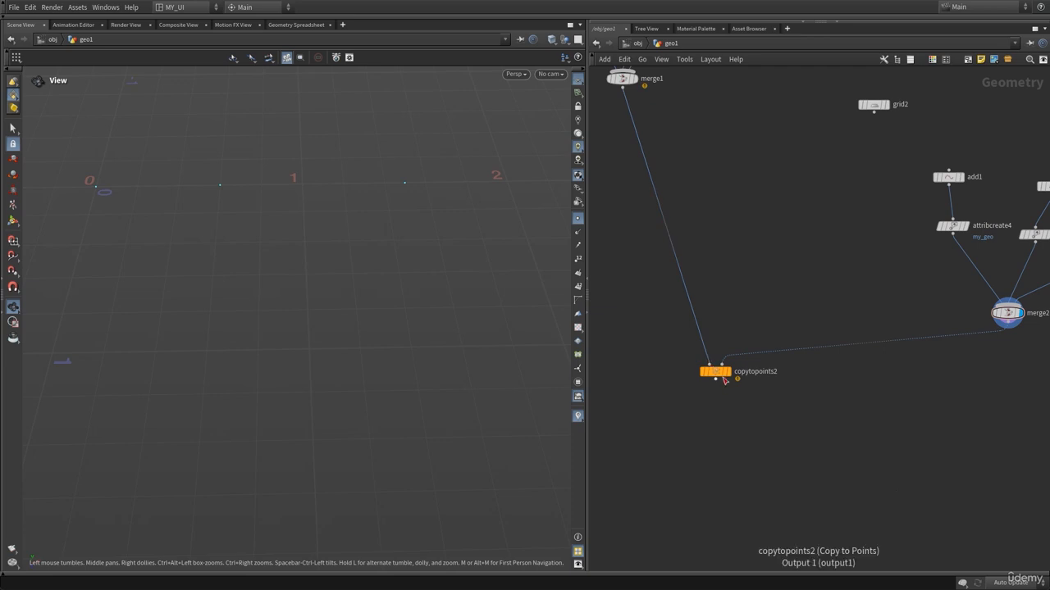
Check copytopoints2's piece attribute and set the display flag on copytopoints2 to show the copied geometry.
key(p)
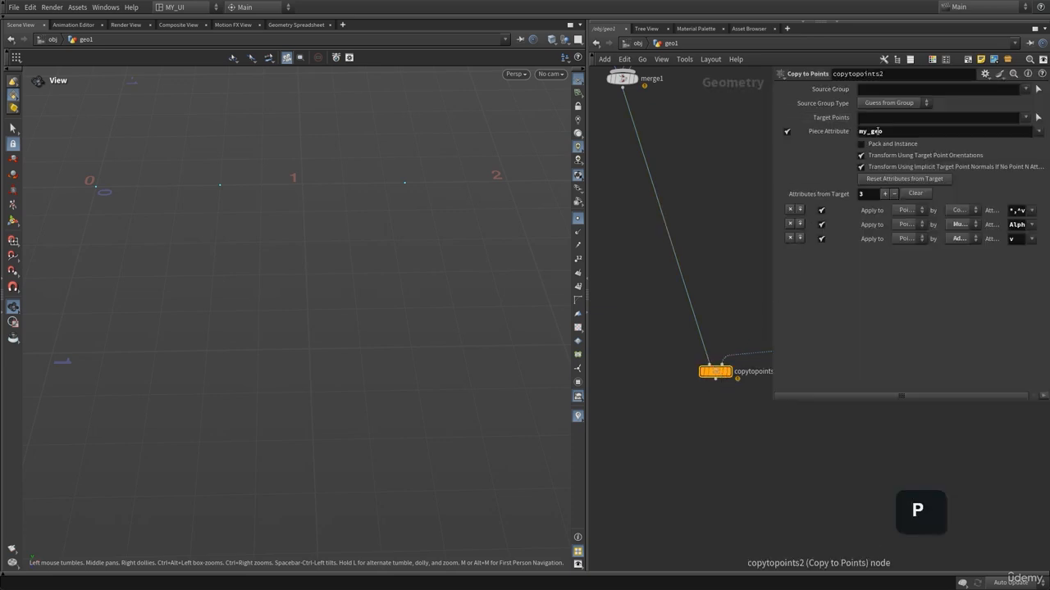
key(p)
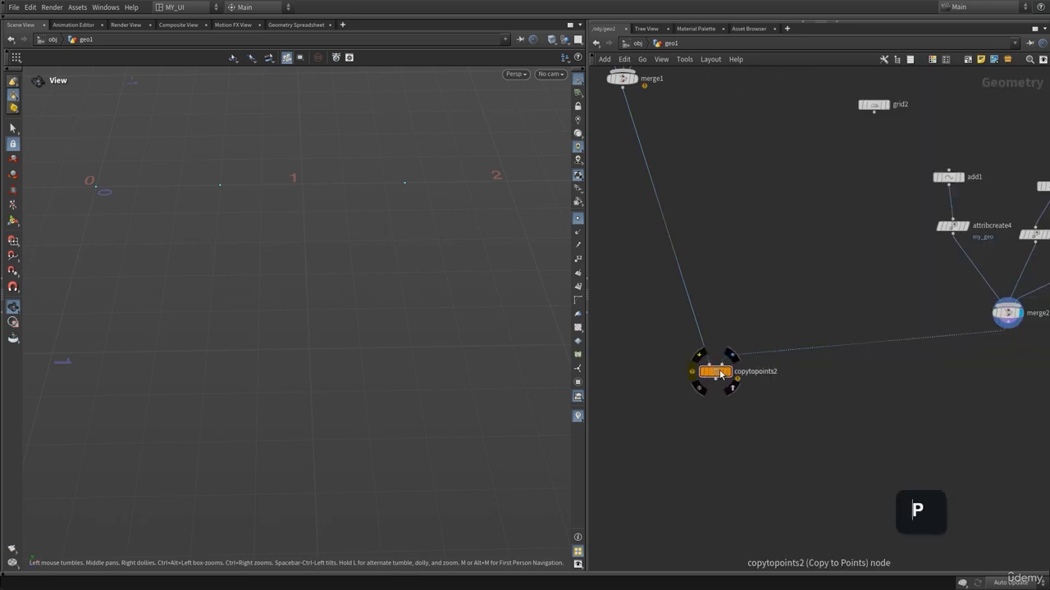
click(735, 360)
right_drag(401, 206, 37, 219)
right_drag(343, 198, 302, 225)
middle_drag(303, 225, 316, 352)
drag(316, 352, 471, 246)
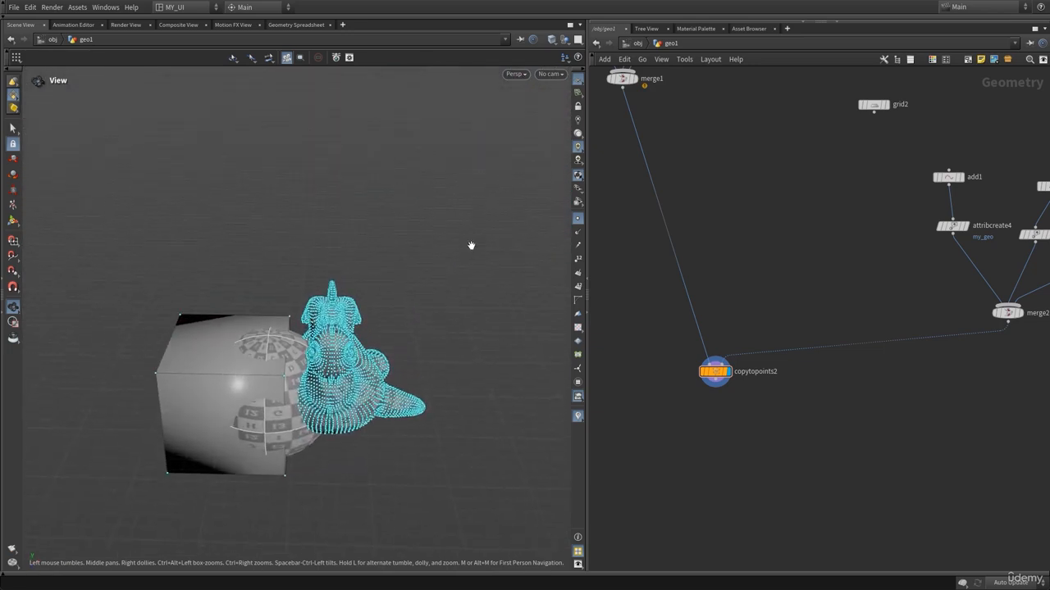
click(577, 222)
right_drag(343, 357, 269, 380)
middle_drag(269, 380, 259, 314)
drag(259, 314, 261, 288)
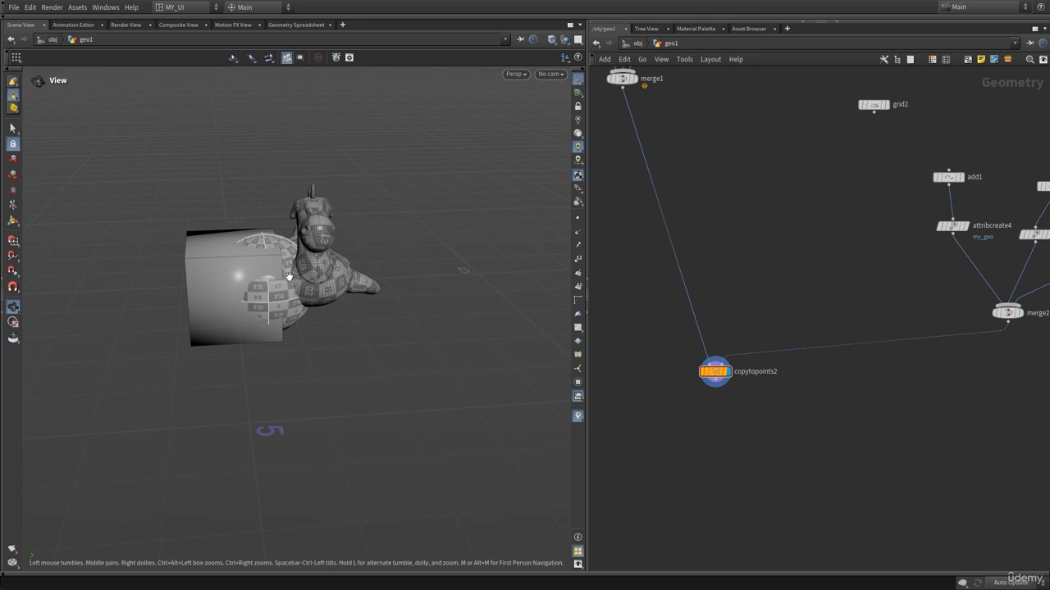
middle_drag(283, 280, 245, 286)
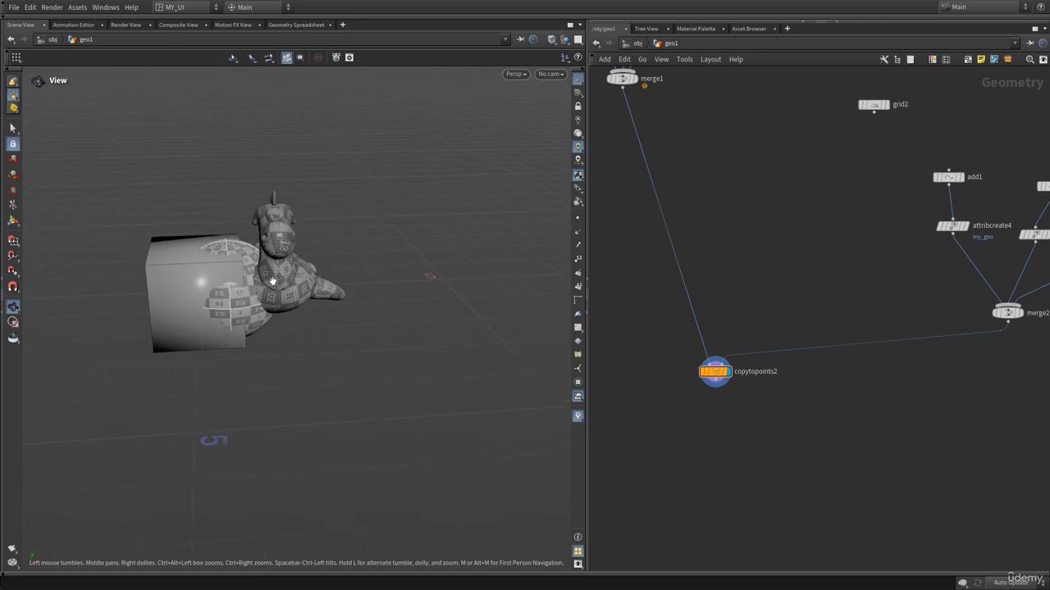
Increase add3's point X position to move the rubber toy copy further along X.
middle_drag(814, 267, 609, 306)
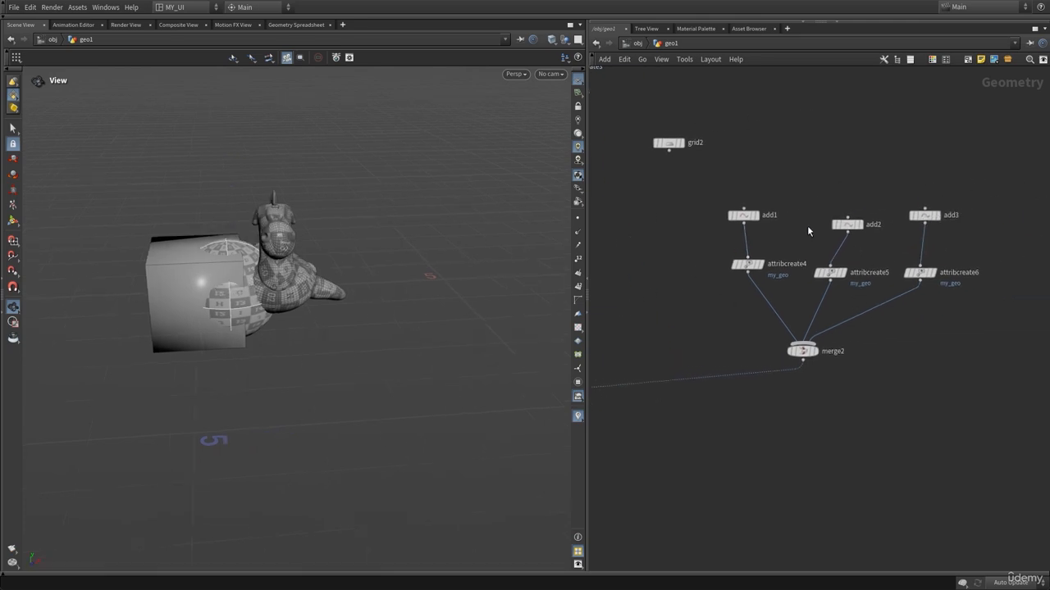
click(741, 220)
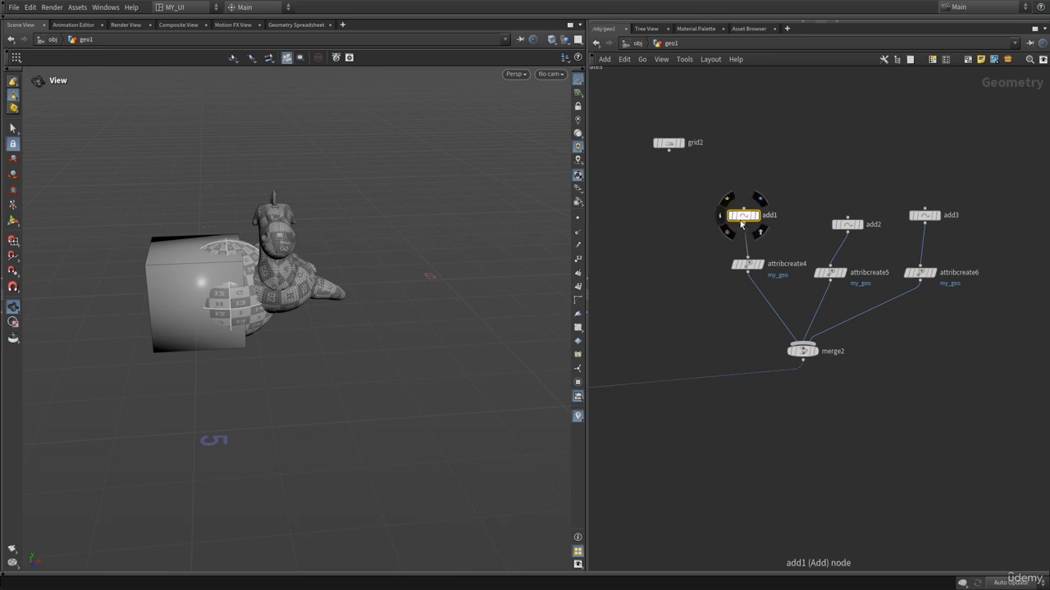
middle_drag(889, 177, 776, 169)
click(816, 216)
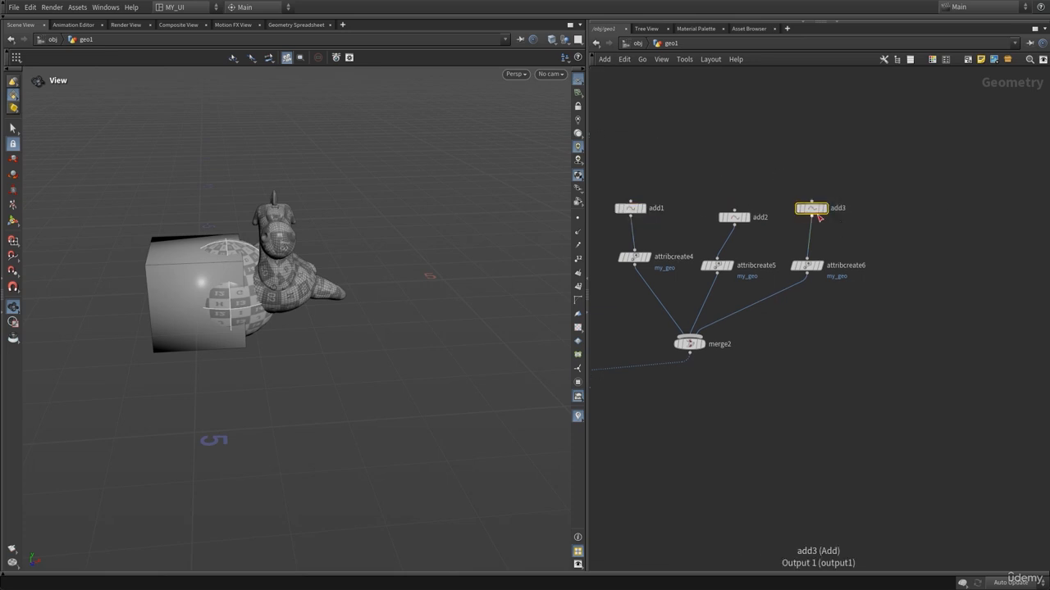
key(p)
middle_drag(900, 131, 948, 133)
middle_drag(999, 140, 641, 163)
Increase add2's point X position to move the sphere copy away from the box.
click(734, 218)
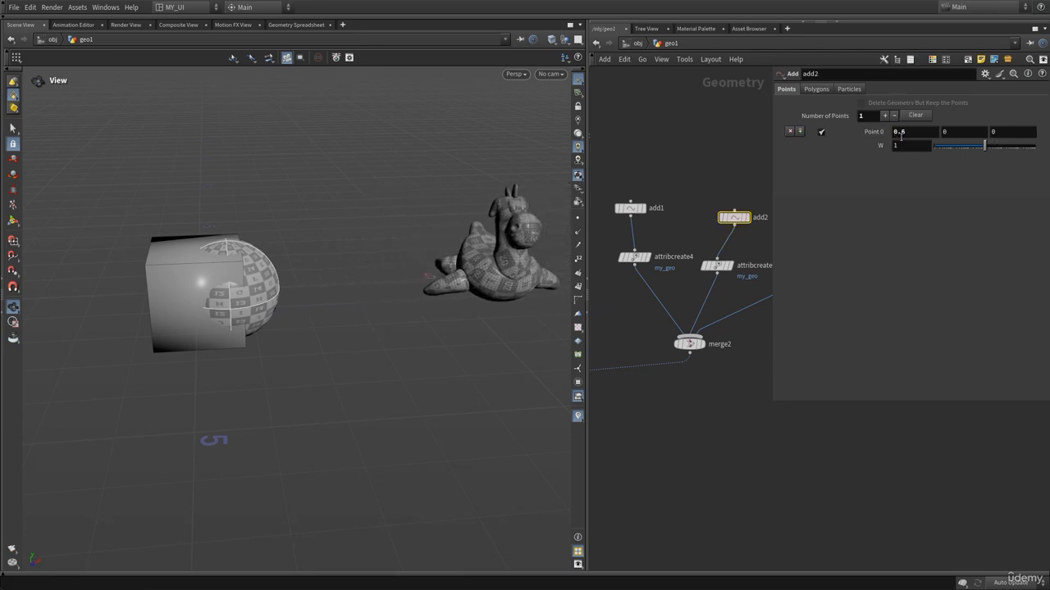
middle_drag(902, 132, 1016, 141)
key(p)
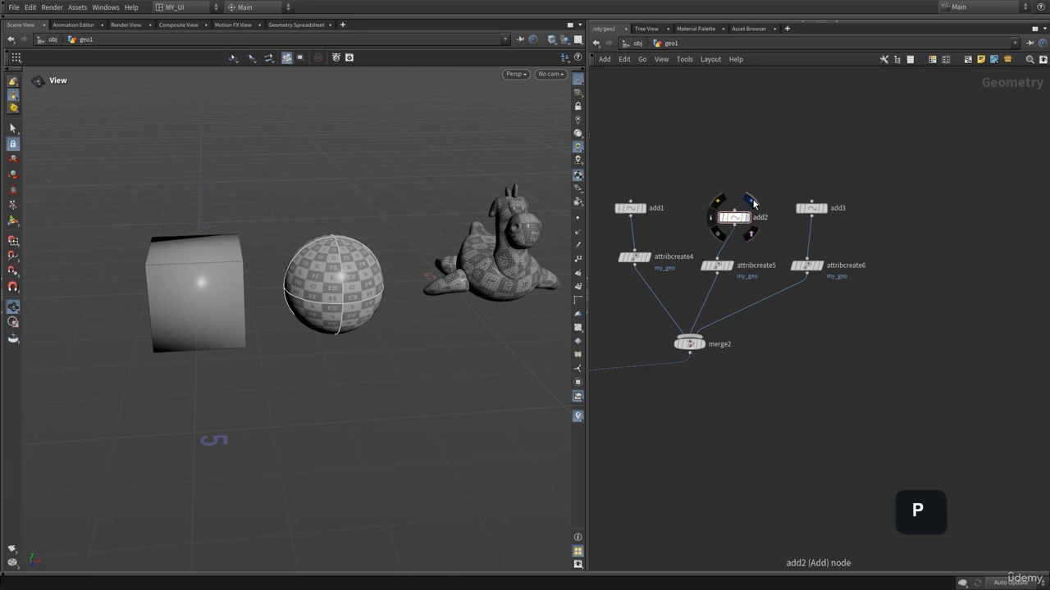
Display add2 to view its added points, then return the display flag to copytopoints2.
click(745, 218)
drag(396, 289, 441, 267)
click(691, 337)
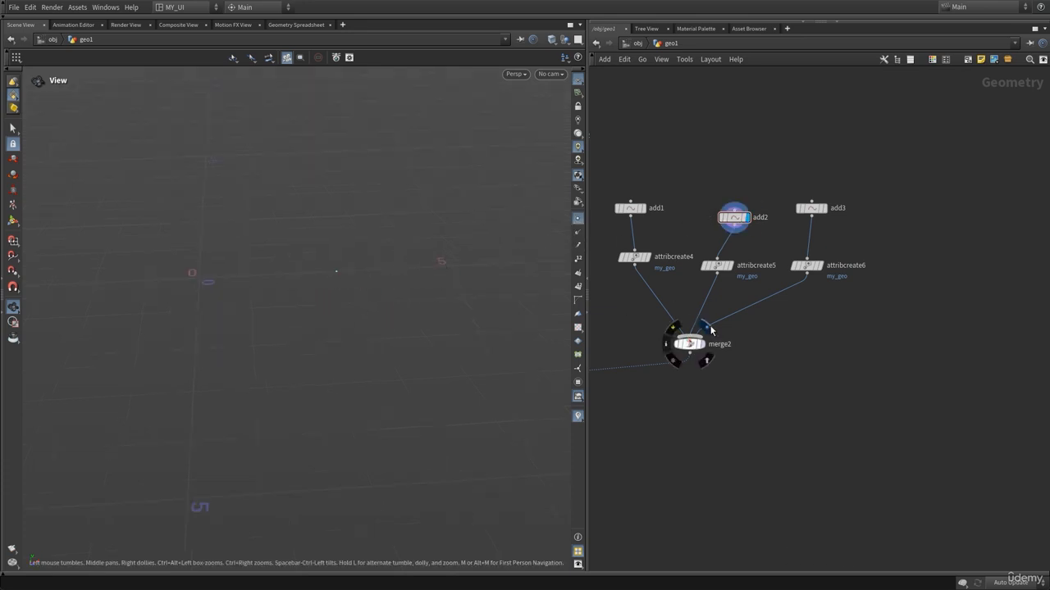
key(h)
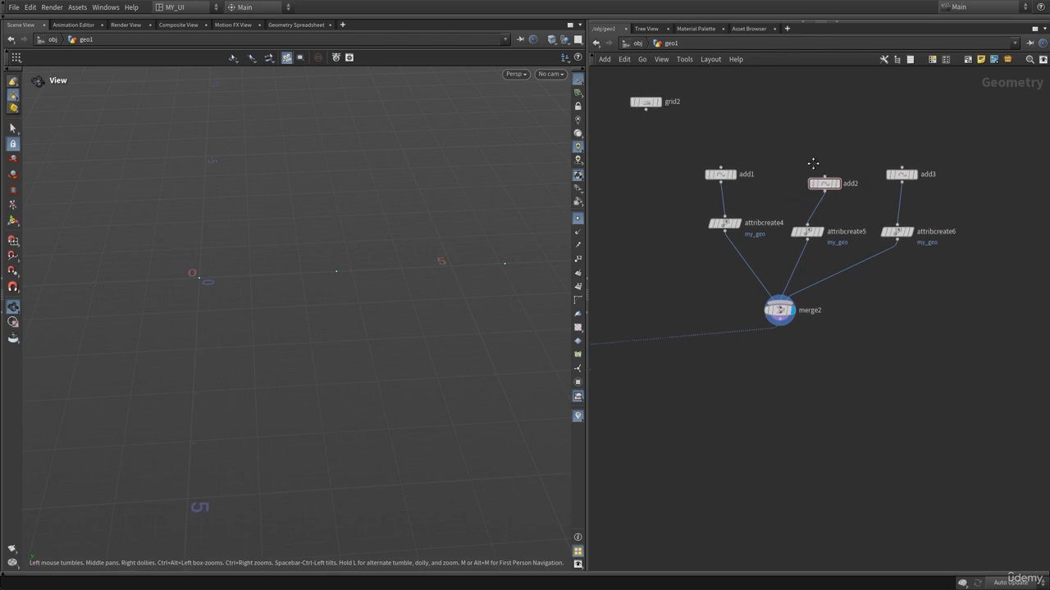
drag(718, 287, 882, 320)
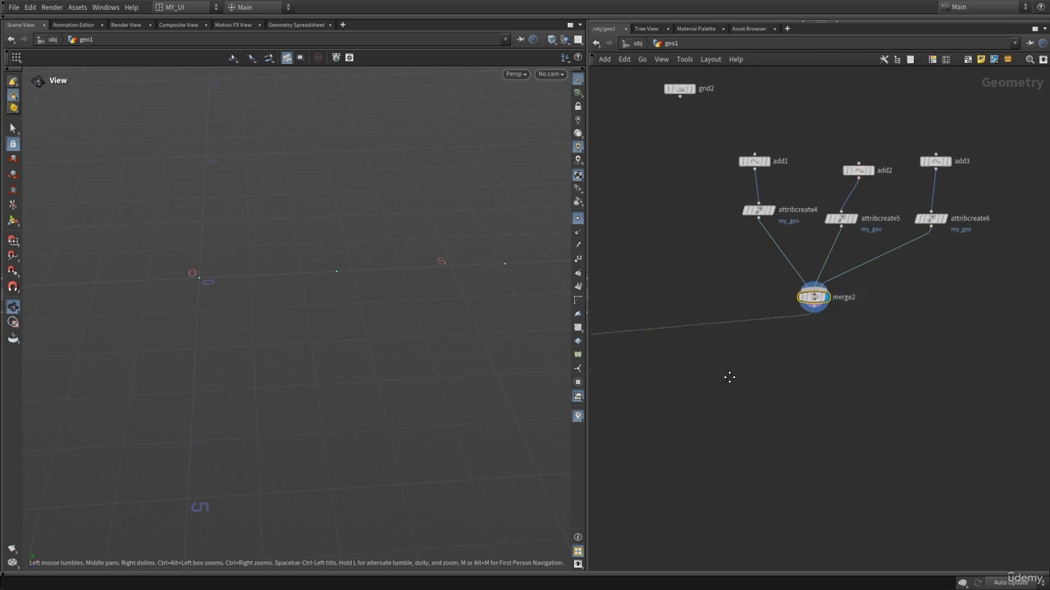
middle_drag(729, 377, 896, 373)
click(704, 336)
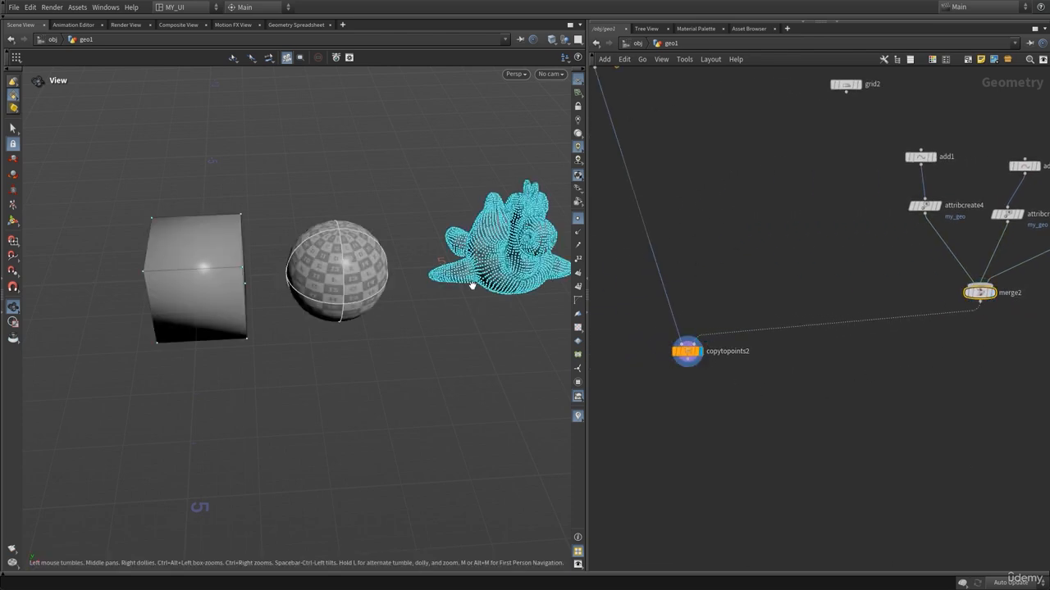
Inspect attribcreate6's my_geo string value.
click(578, 218)
scroll(387, 273, down, 5)
drag(720, 370, 616, 338)
middle_drag(741, 259, 743, 393)
middle_drag(737, 299, 707, 263)
click(840, 318)
middle_drag(766, 319, 1002, 406)
drag(721, 173, 663, 233)
middle_drag(894, 351, 654, 294)
middle_drag(735, 379, 696, 322)
scroll(696, 326, up, 2)
middle_drag(762, 325, 701, 306)
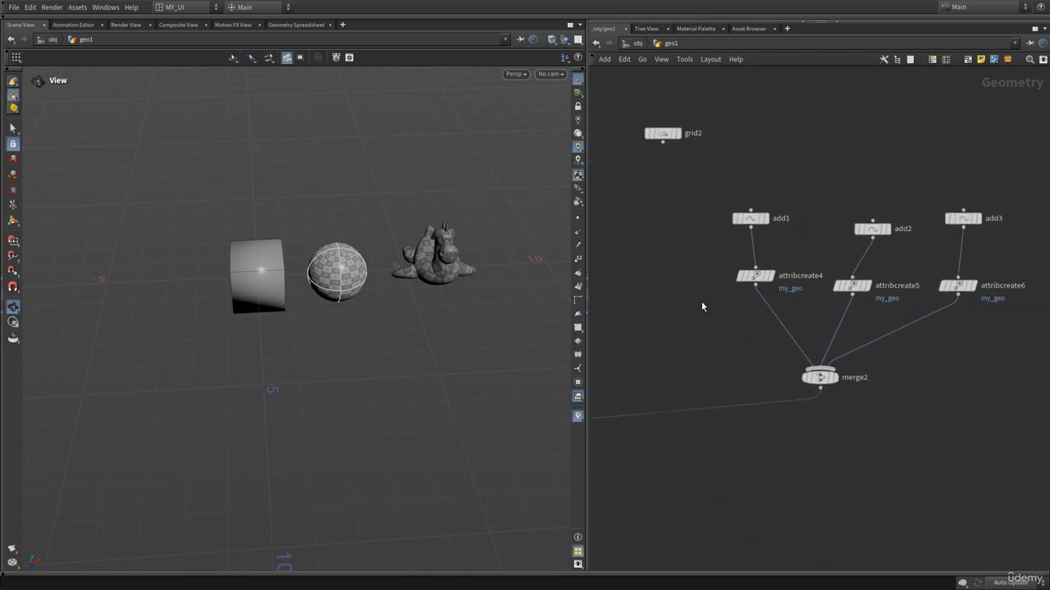
mouse_move(756, 278)
key(p)
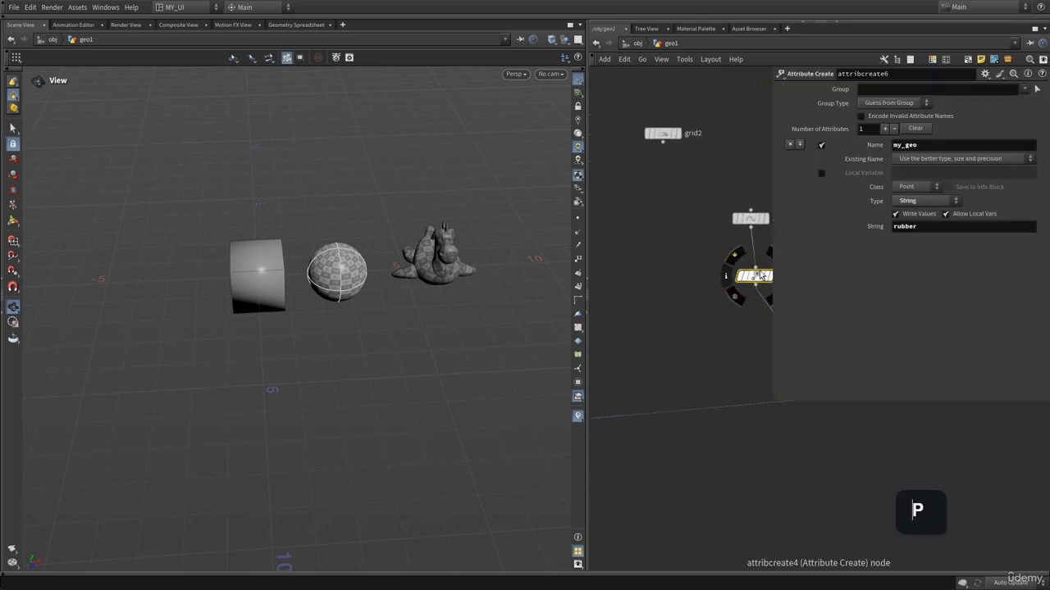
Compare attribcreate4's my_geo value with the values in attribcreate1, attribcreate2 and attribcreate3.
click(754, 276)
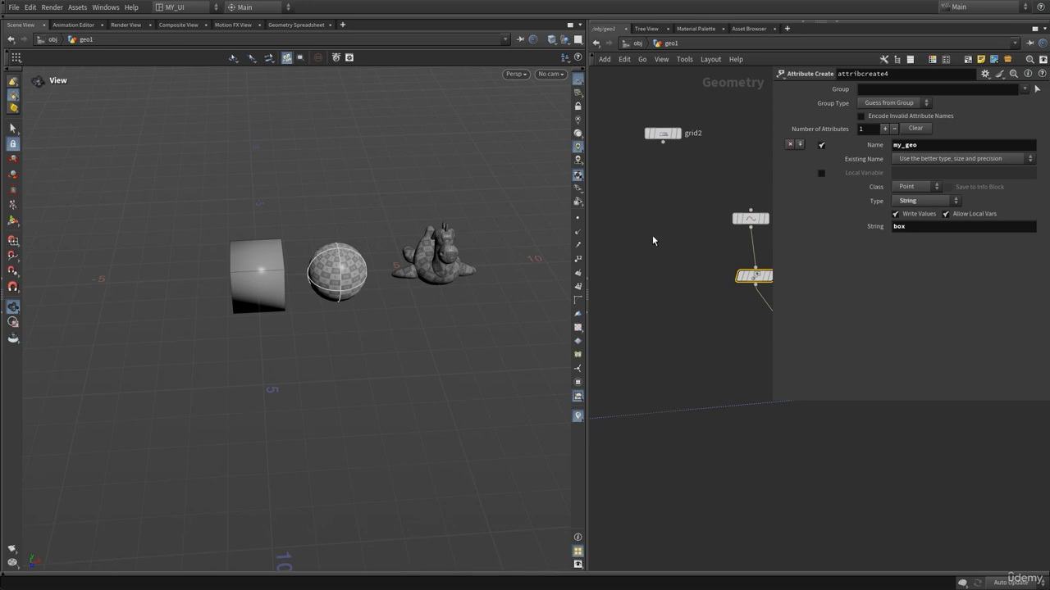
middle_drag(653, 235, 766, 374)
middle_drag(656, 300, 827, 383)
middle_drag(655, 222, 696, 241)
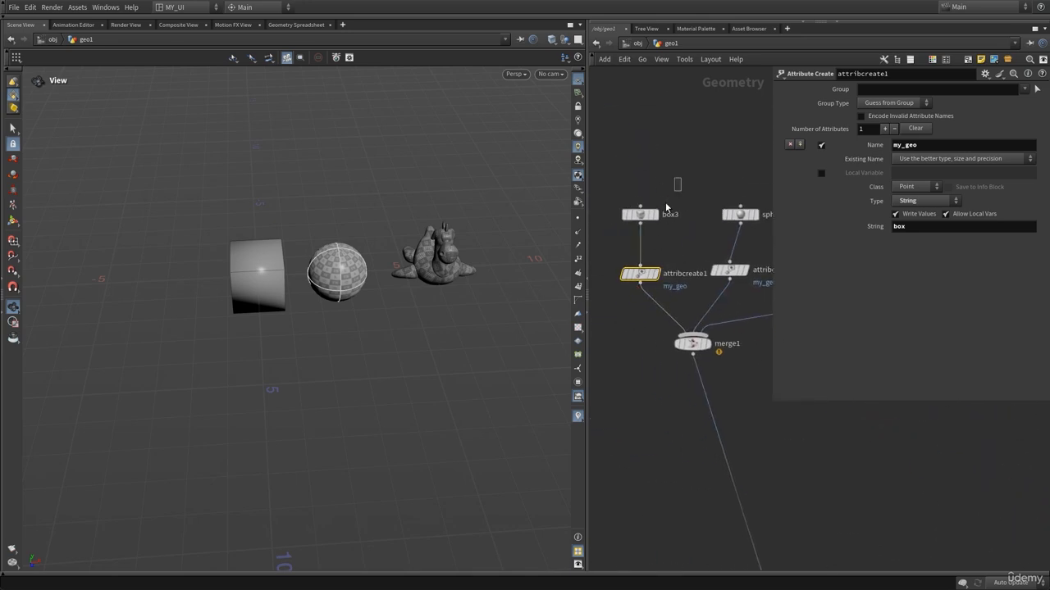
click(641, 218)
click(638, 275)
click(799, 432)
click(731, 271)
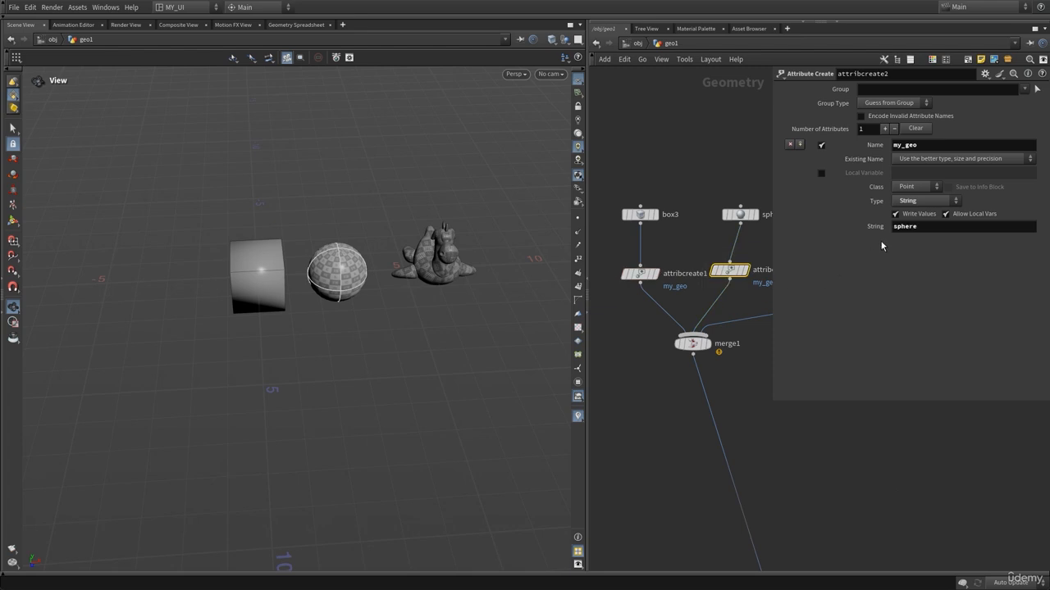
middle_drag(711, 151, 618, 154)
click(748, 289)
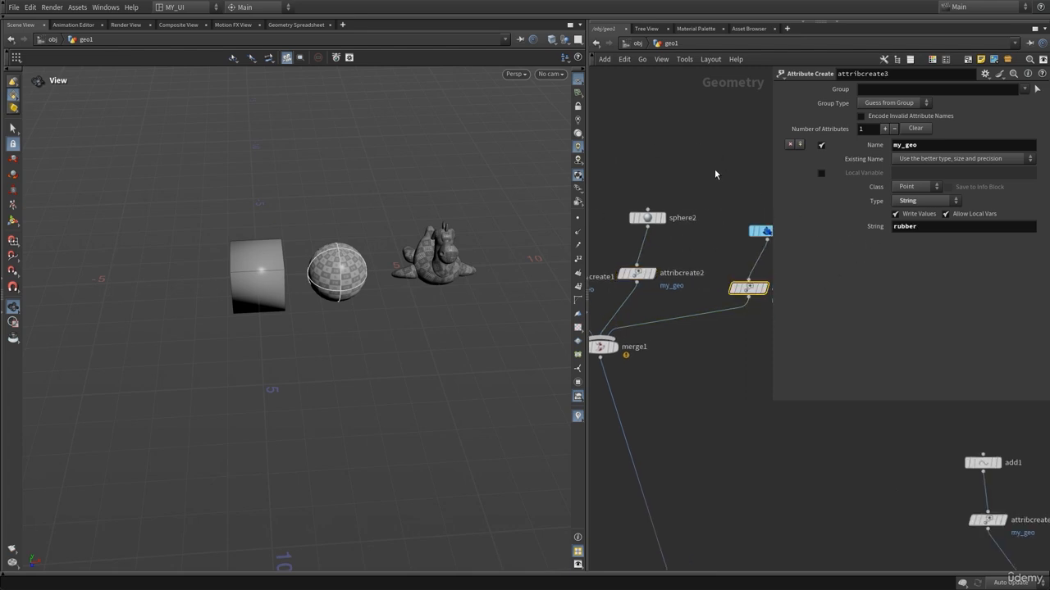
key(p)
Re-examine attribcreate4's my_geo attribute parameters.
middle_drag(856, 508, 647, 309)
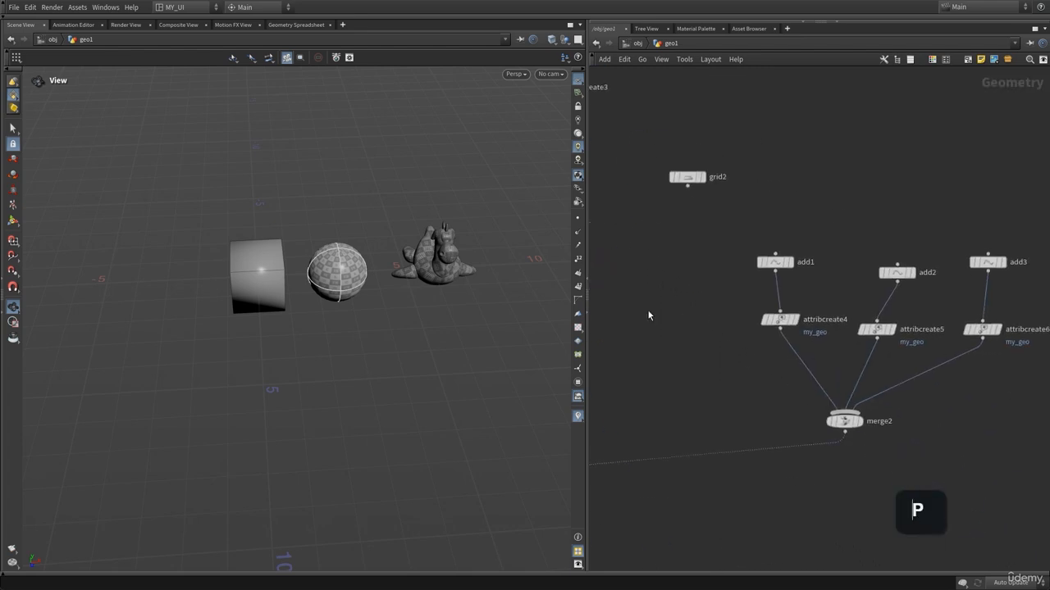
middle_drag(838, 235, 759, 233)
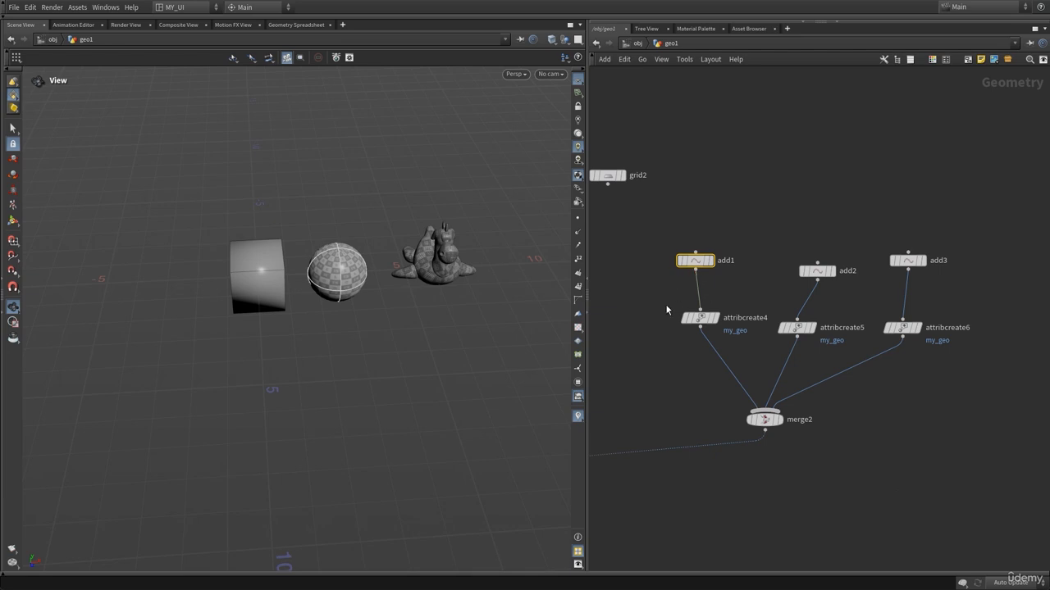
click(695, 317)
key(p)
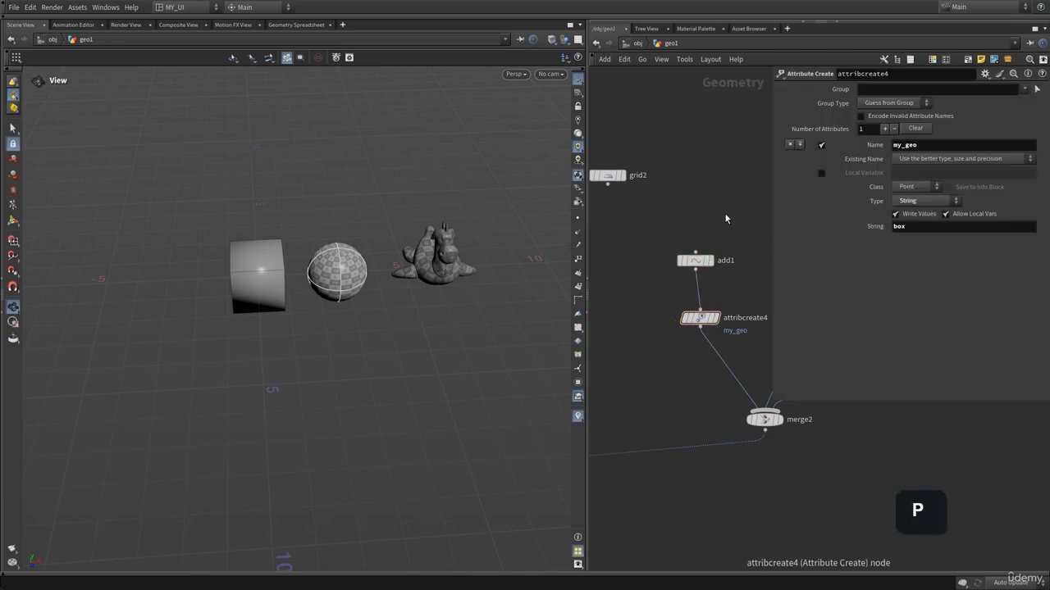
middle_drag(725, 215, 709, 230)
key(p)
middle_drag(697, 337, 930, 226)
middle_drag(770, 280, 686, 293)
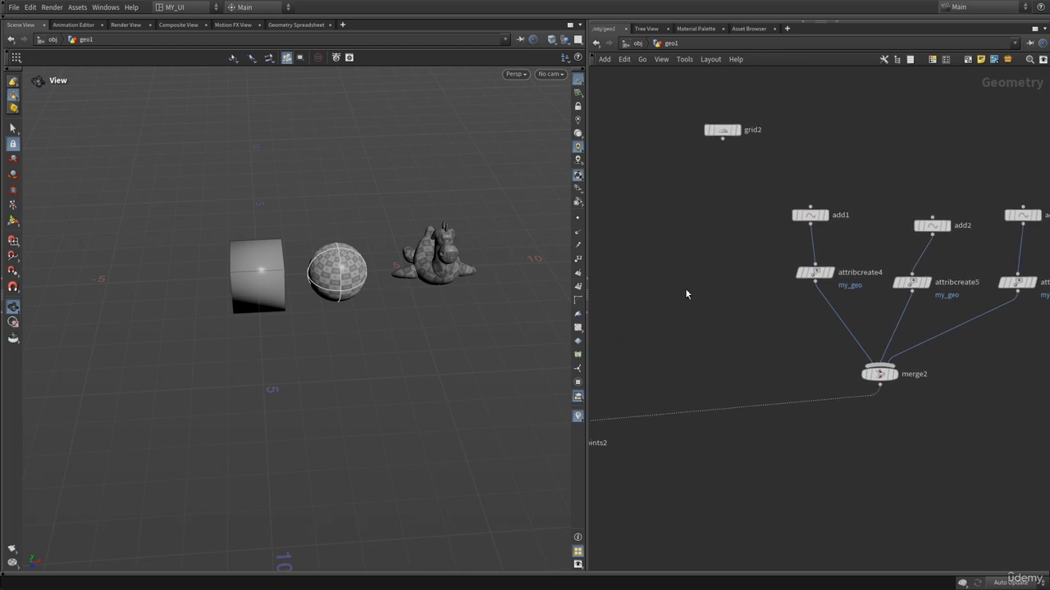
click(816, 274)
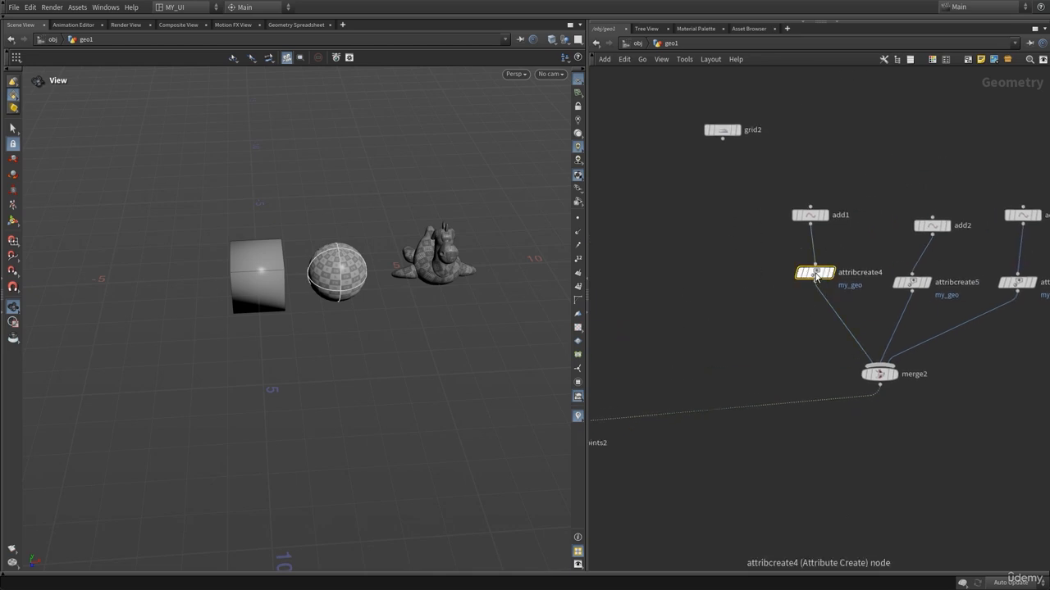
middle_drag(767, 232, 692, 240)
key(p)
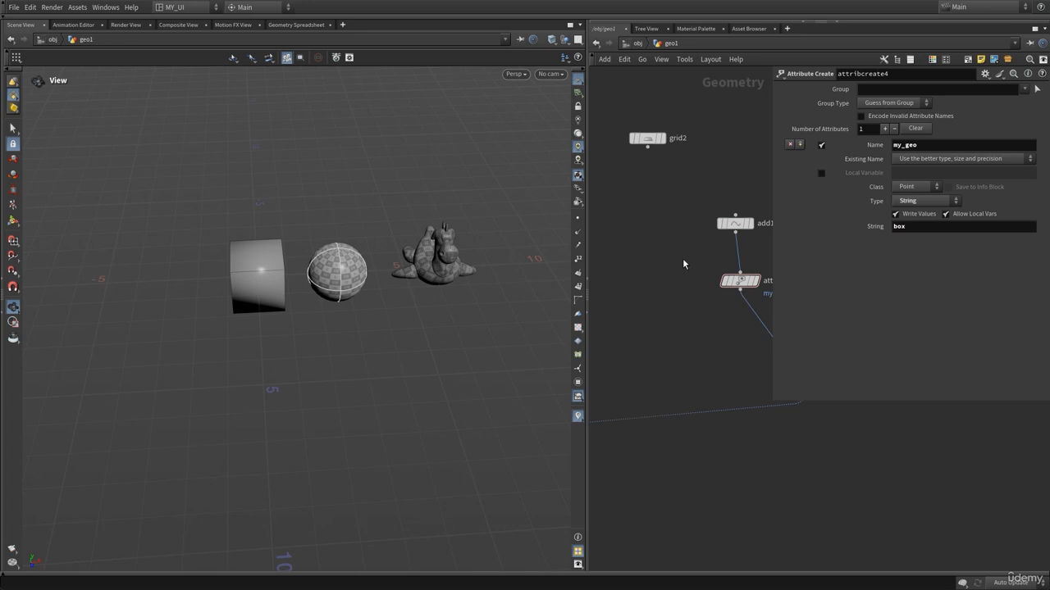
key(p)
Change attribcreate5's my_geo string value to box.
click(857, 234)
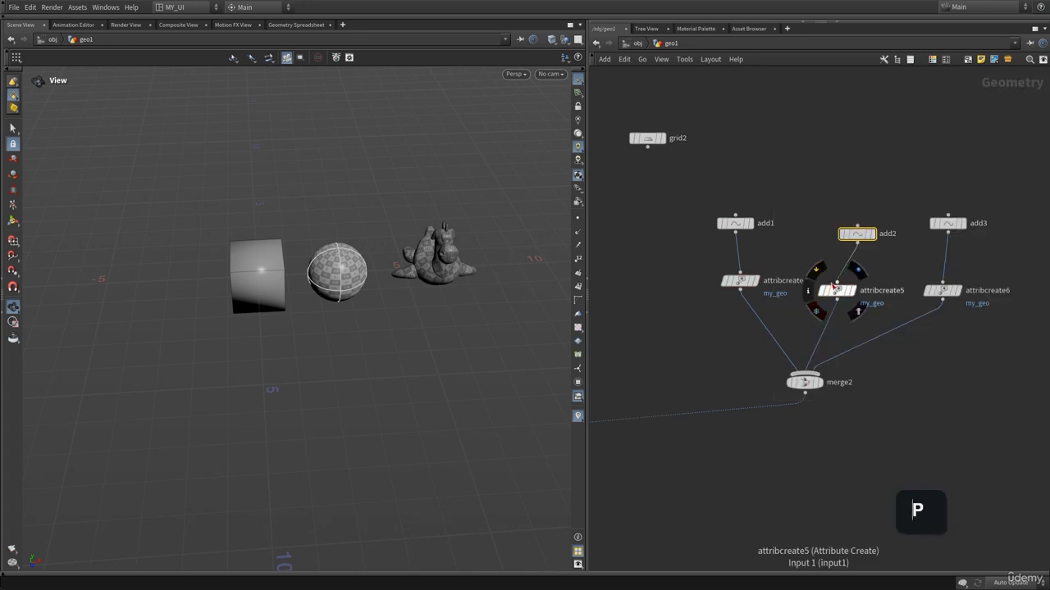
click(836, 283)
click(858, 247)
key(p)
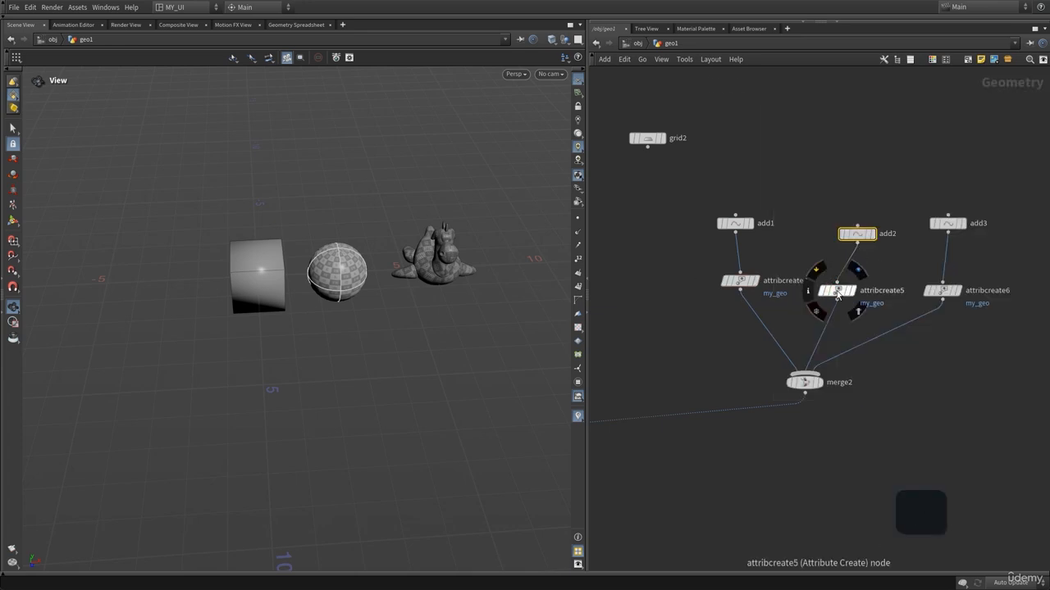
key(p)
scroll(671, 302, down, 2)
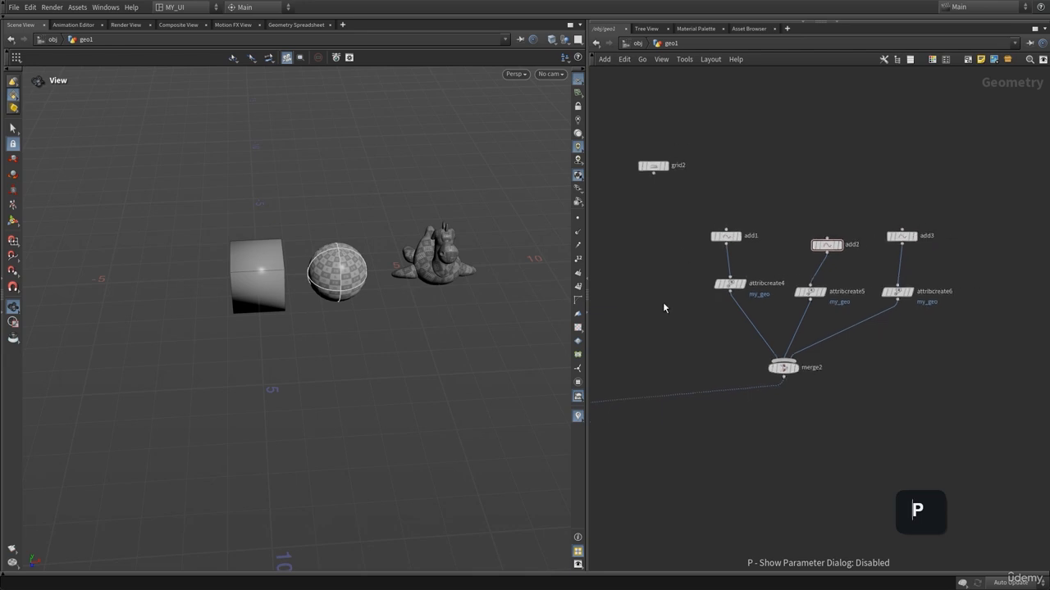
middle_drag(663, 305, 614, 315)
scroll(850, 325, down, 3)
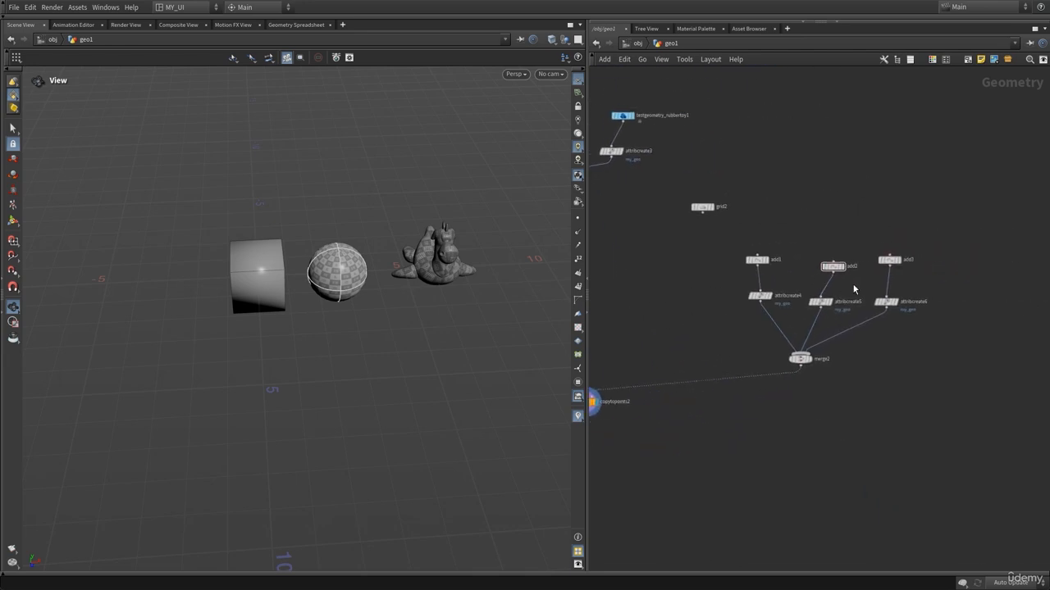
click(820, 301)
key(p)
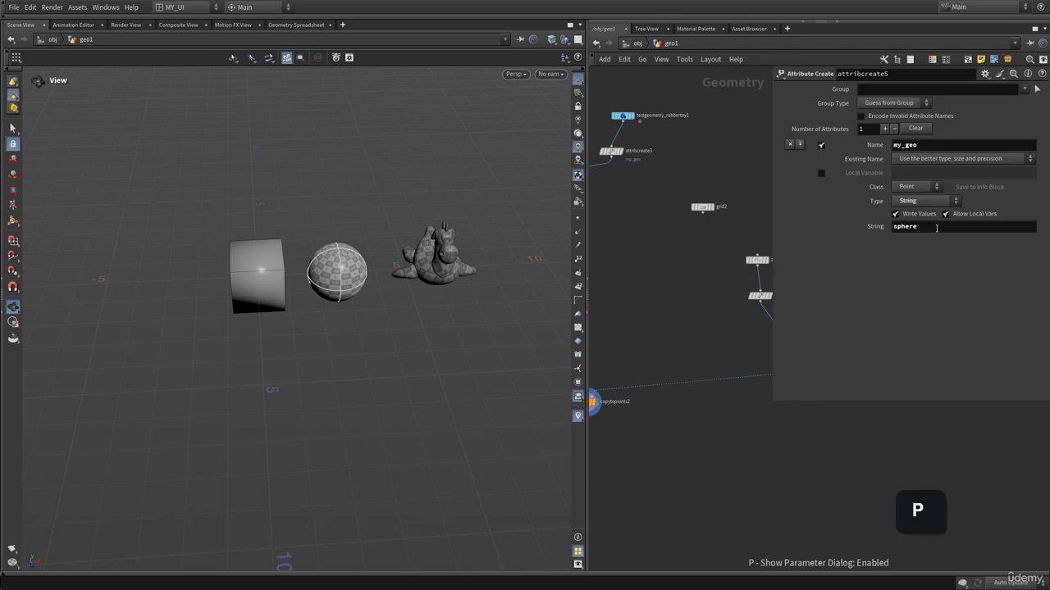
middle_drag(740, 223, 593, 255)
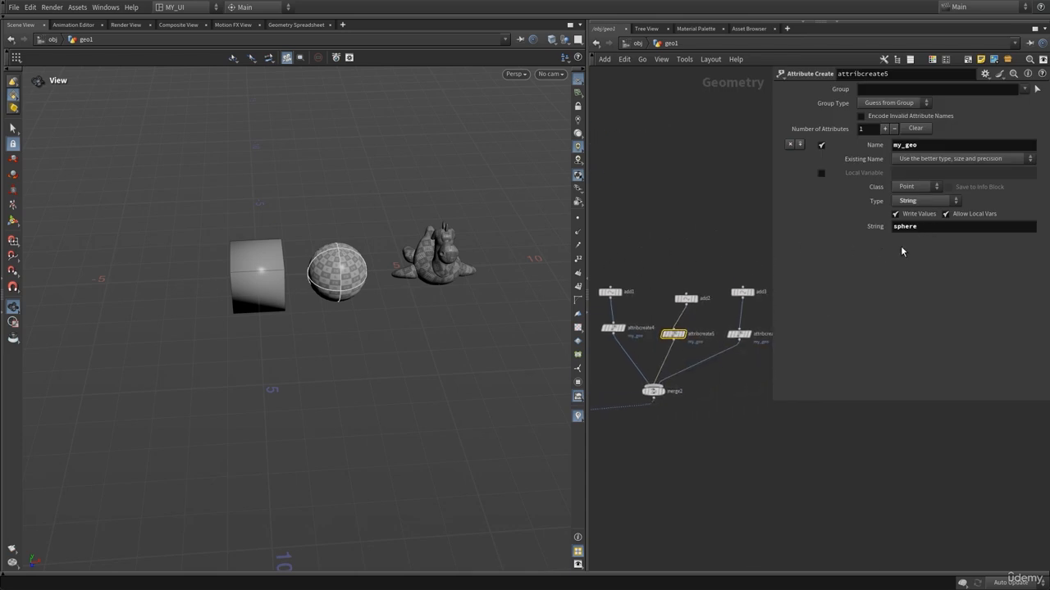
double_click(962, 228)
text(box)
key(Return)
Set attribcreate6's my_geo string value to box as well.
drag(353, 279, 439, 268)
scroll(439, 269, up, 3)
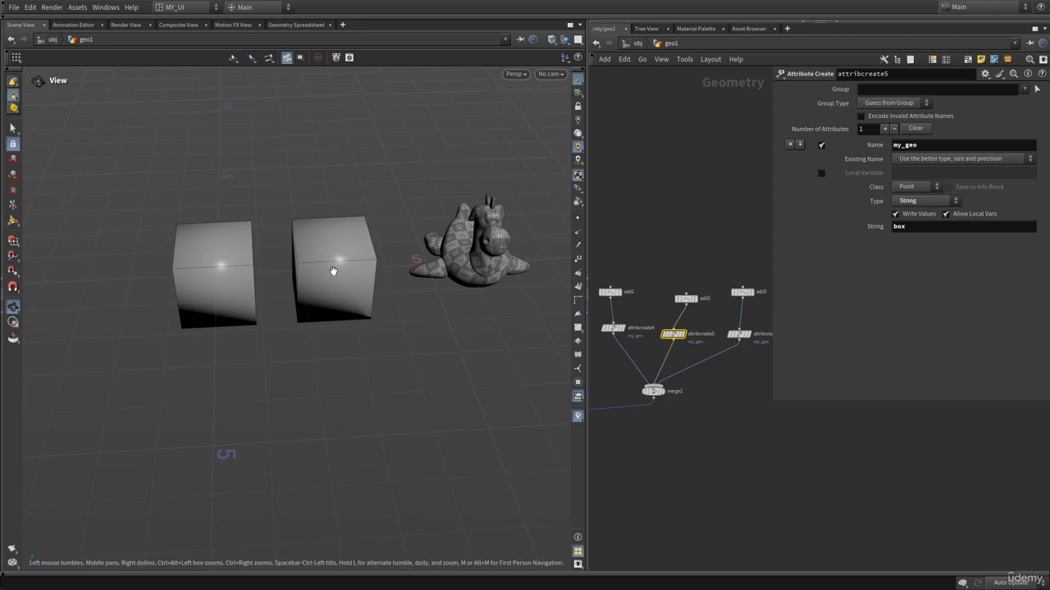
middle_drag(688, 239, 631, 223)
right_drag(669, 347, 728, 326)
click(688, 297)
double_click(935, 229)
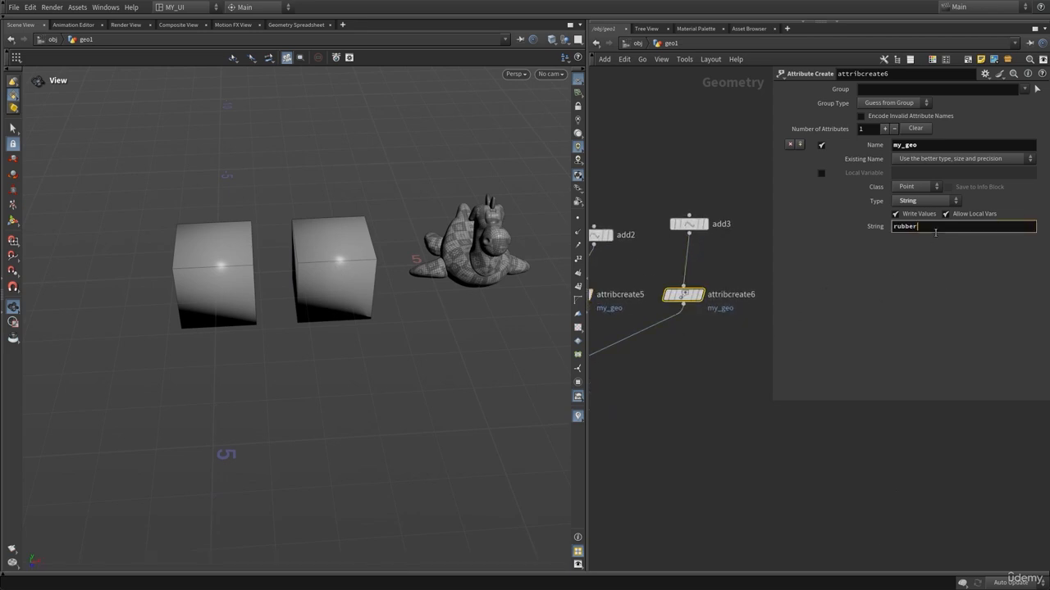
text(box)
key(Return)
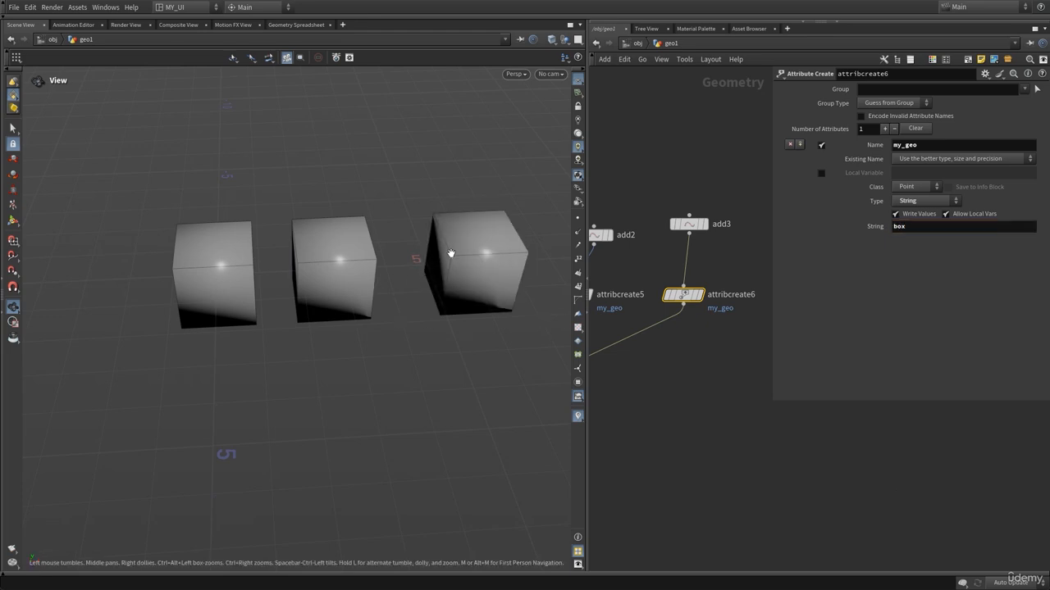
Close the parameter dialog and set the display flag on merge1.
key(p)
middle_drag(772, 168, 1007, 233)
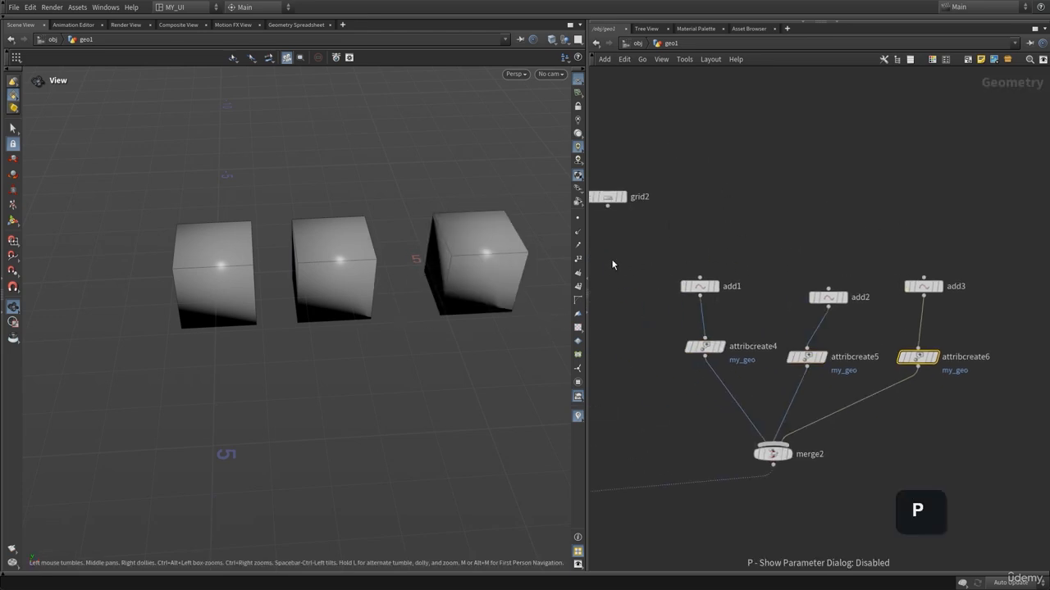
middle_drag(596, 273, 857, 300)
scroll(857, 299, down, 4)
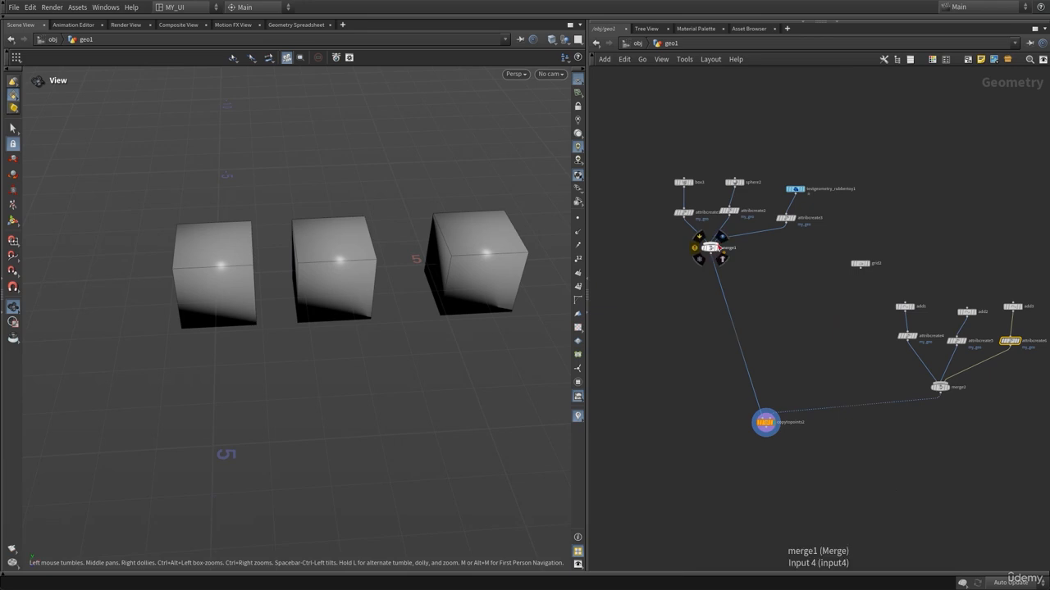
click(723, 247)
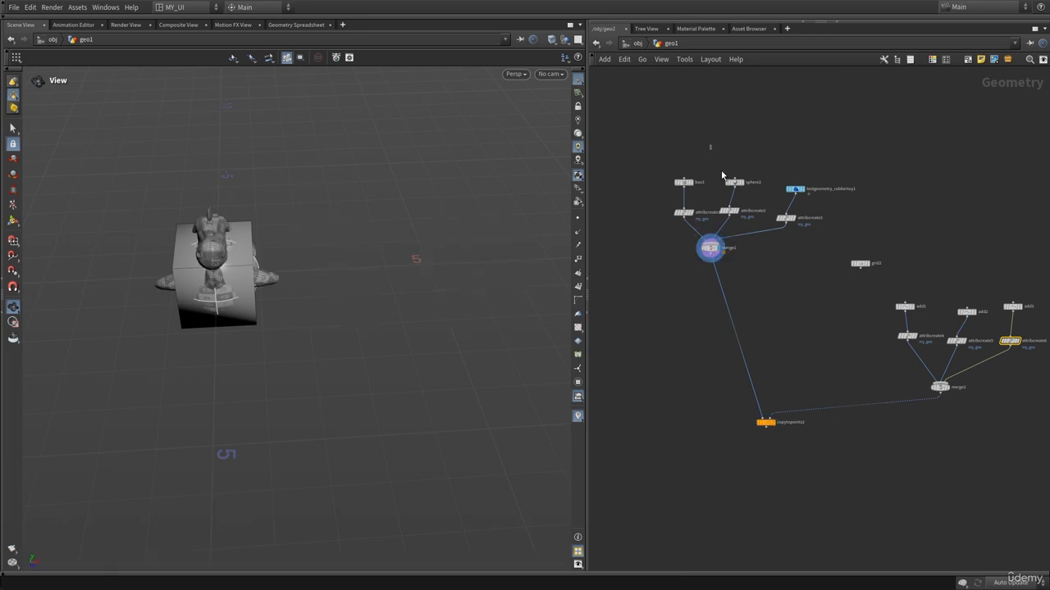
Open the Geometry Spreadsheet and inspect merge2's points and their my_geo values.
drag(721, 172, 802, 227)
middle_drag(798, 315, 632, 261)
scroll(663, 288, up, 4)
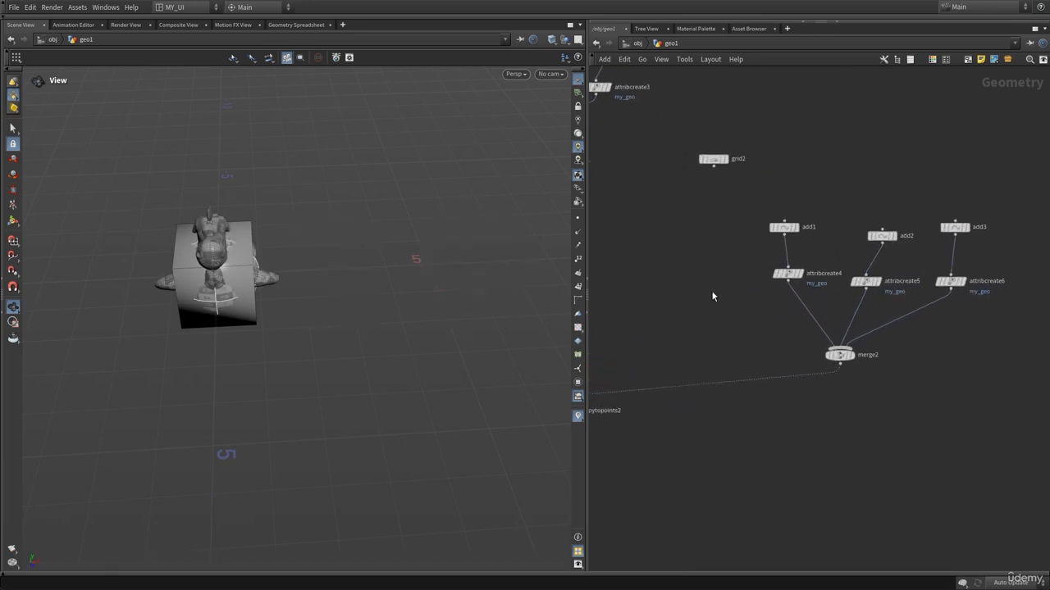
drag(806, 295, 804, 292)
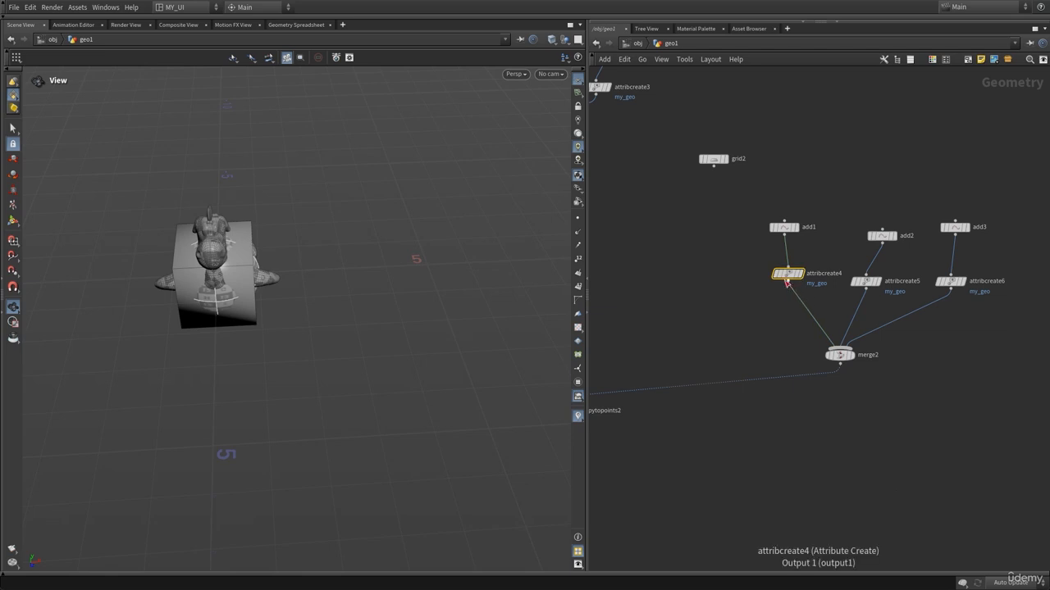
key(p)
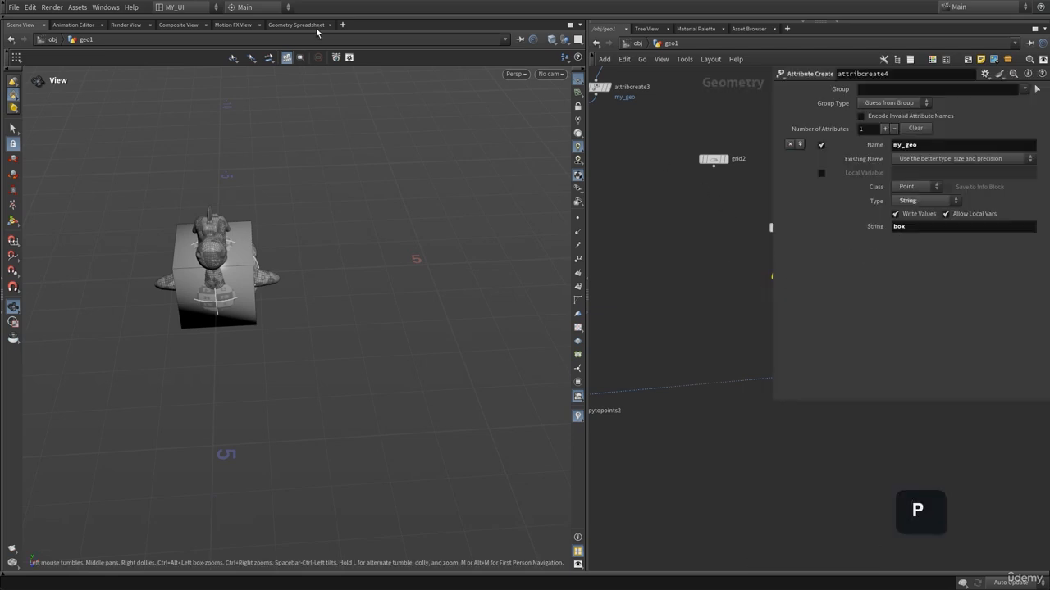
click(316, 26)
key(p)
click(839, 354)
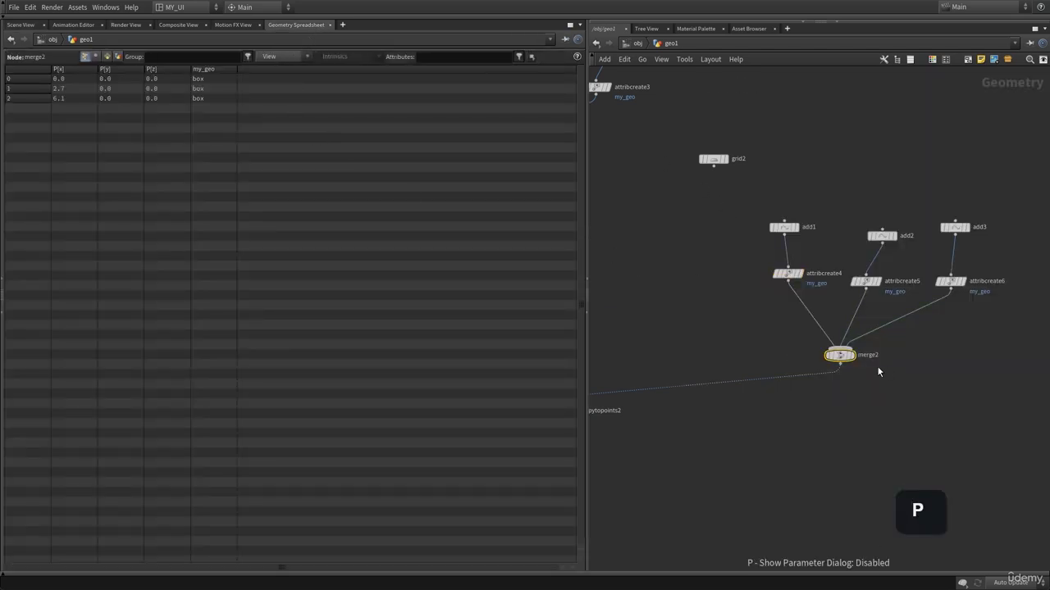
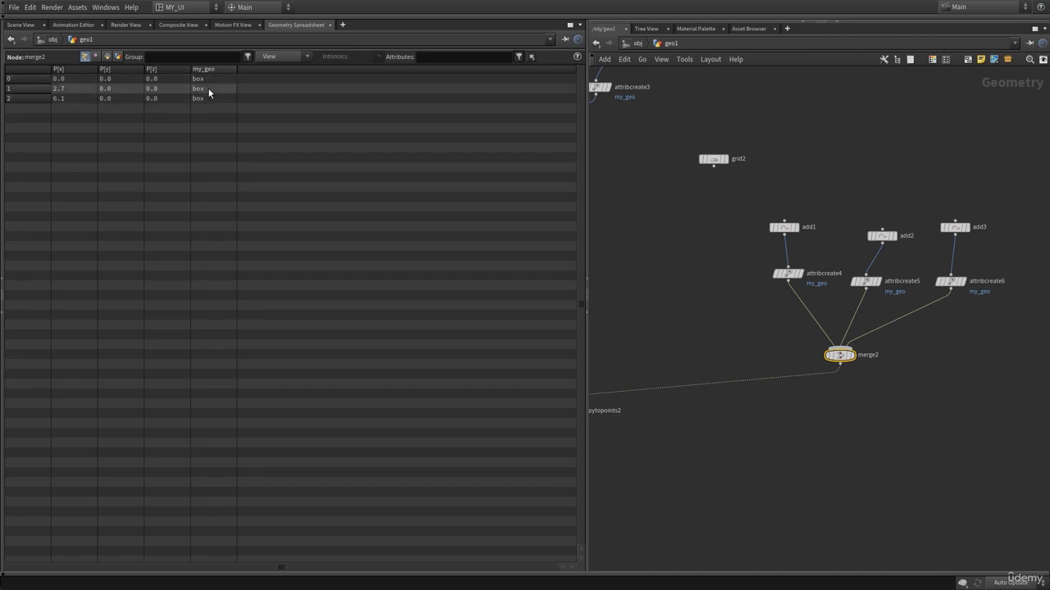
Select copytopoints2 and examine its copied output in the Scene View.
middle_drag(606, 270, 734, 229)
click(697, 370)
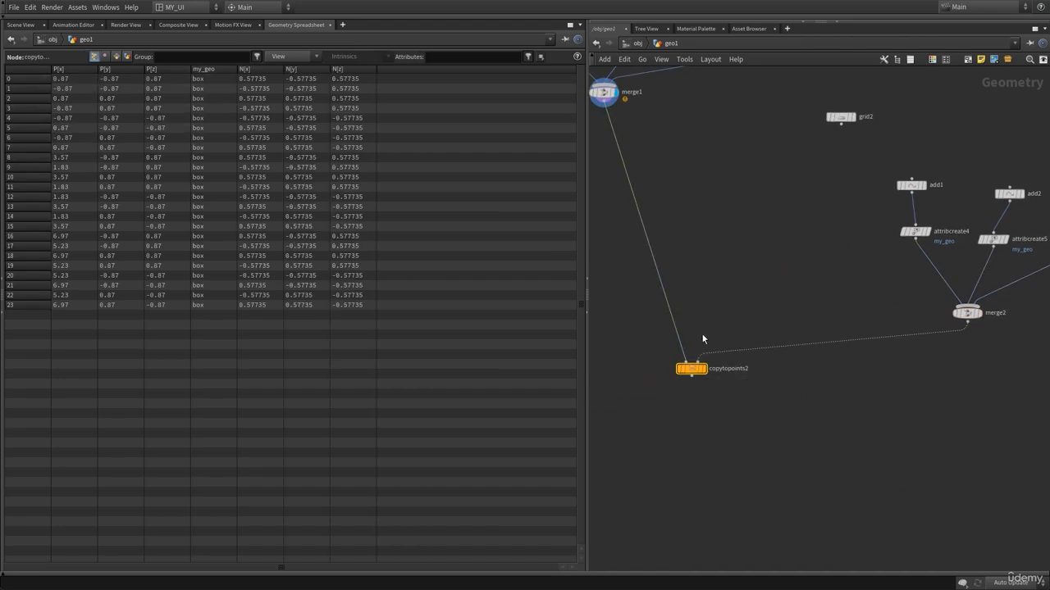
click(25, 25)
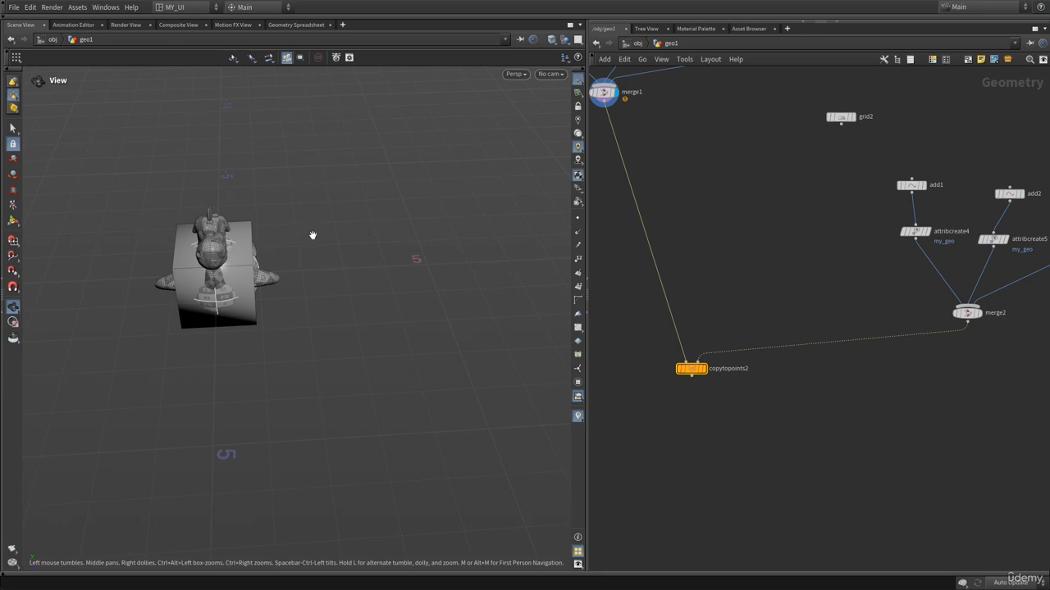
scroll(813, 290, down, 3)
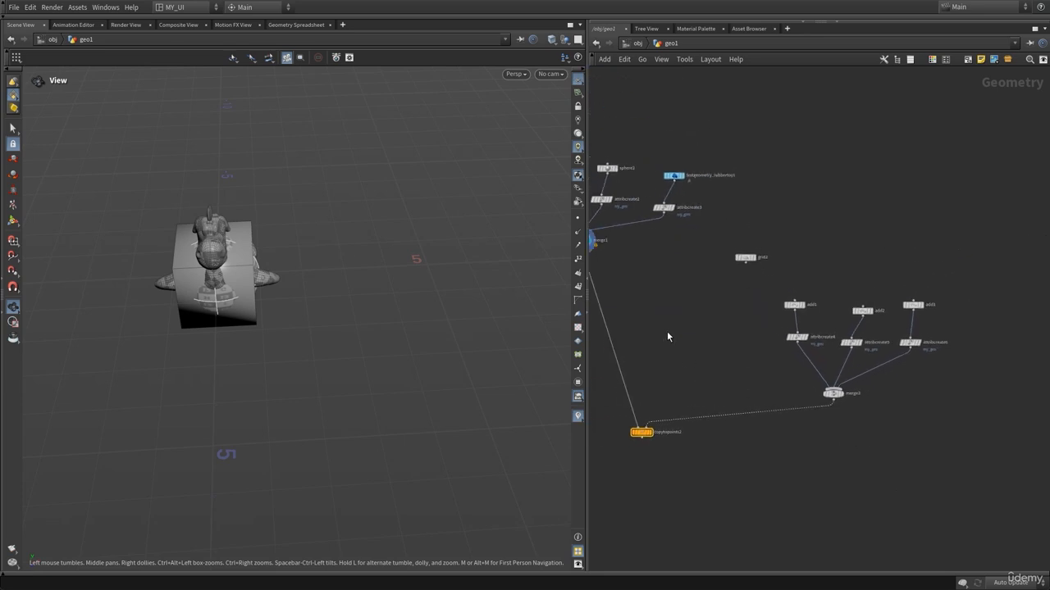
middle_drag(667, 335, 726, 304)
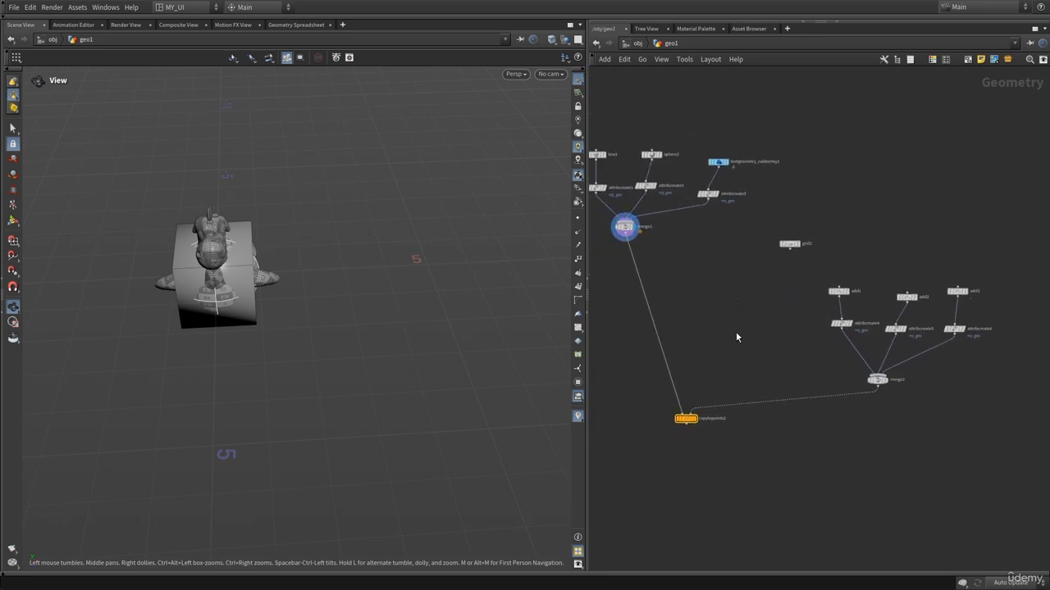
drag(770, 315, 1025, 362)
scroll(792, 311, up, 3)
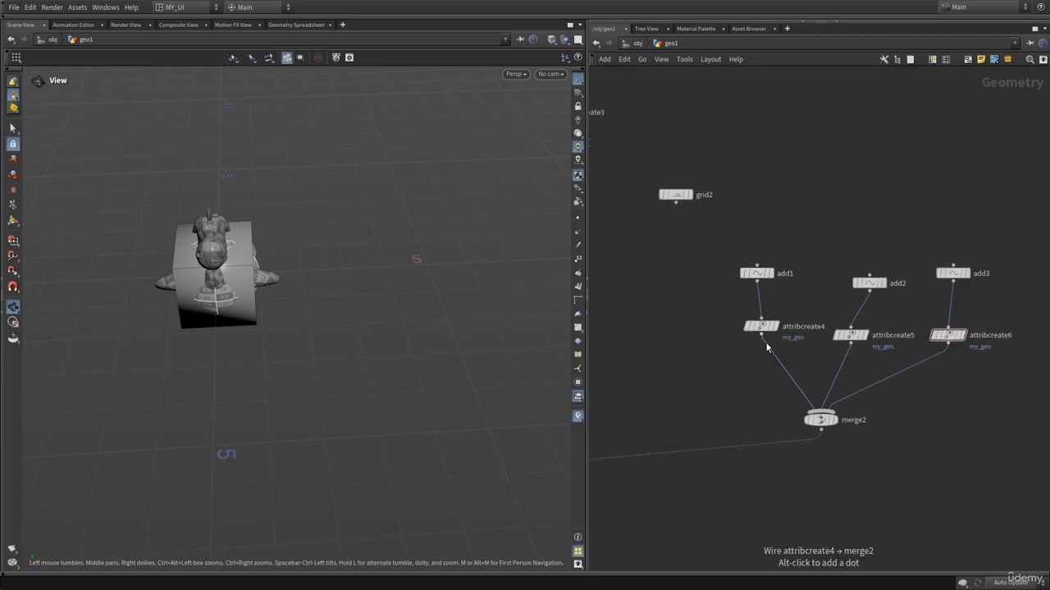
Check the attribcreate and add nodes, then set the display flag on grid2.
click(774, 326)
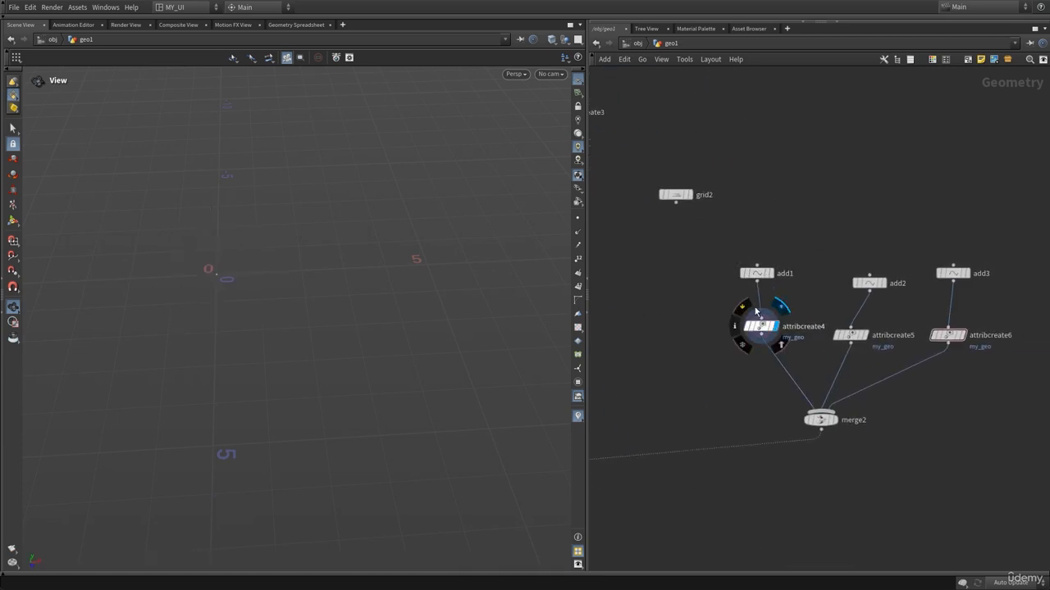
click(805, 327)
click(851, 335)
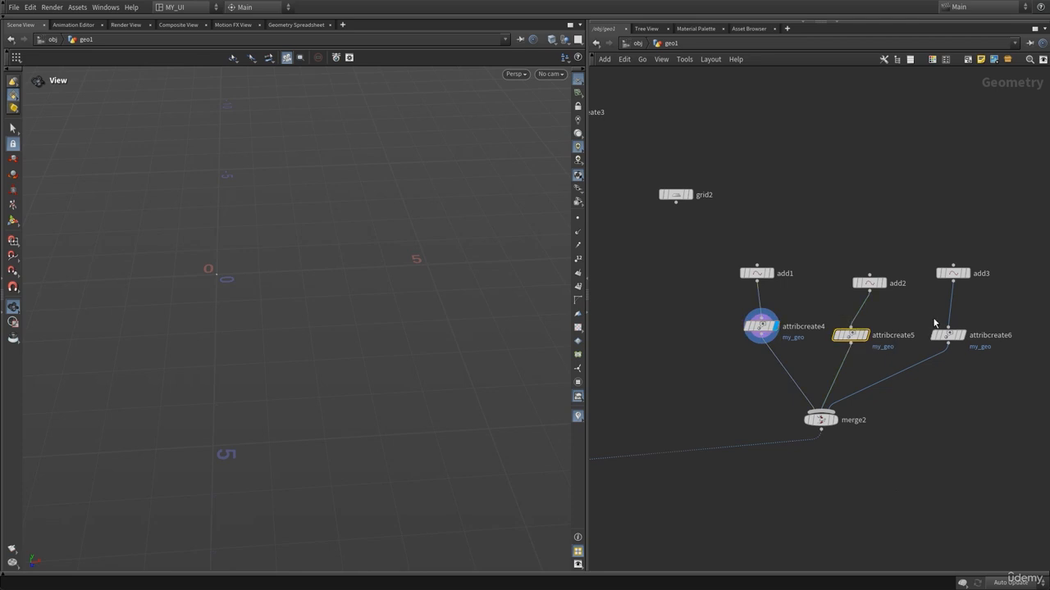
click(948, 335)
click(770, 273)
click(884, 283)
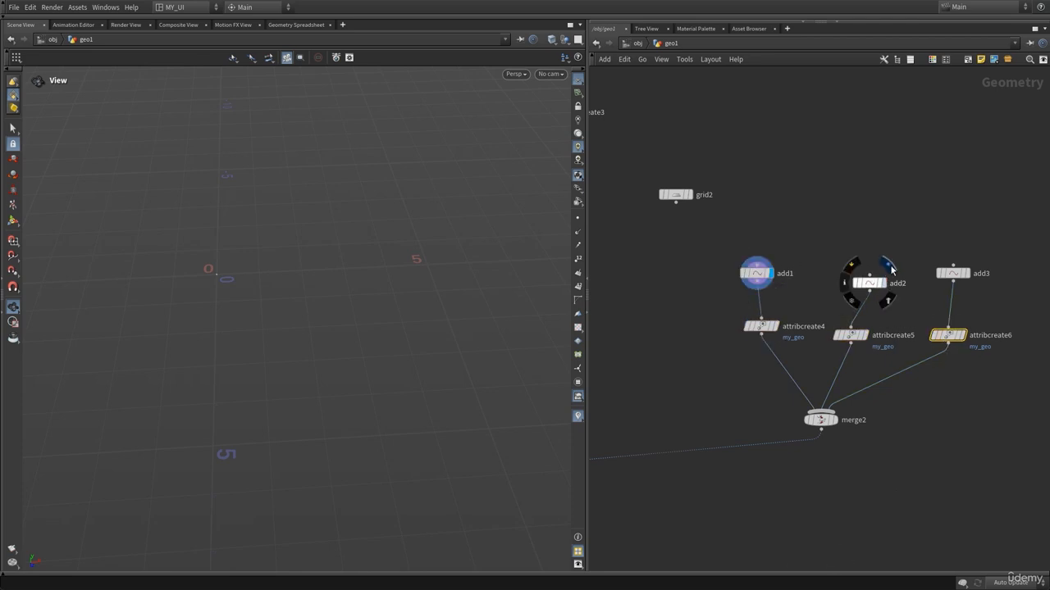
click(686, 193)
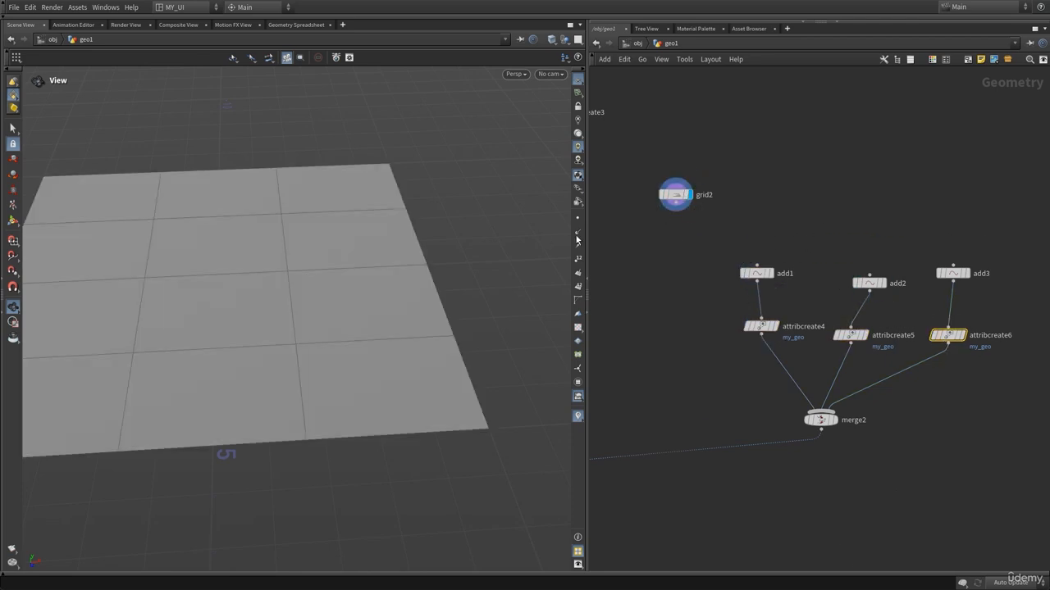
Duplicate attribcreate4 as a new Attribute Create node wired under grid2 and open its parameters.
drag(267, 328, 301, 330)
middle_drag(706, 321, 808, 340)
click(861, 345)
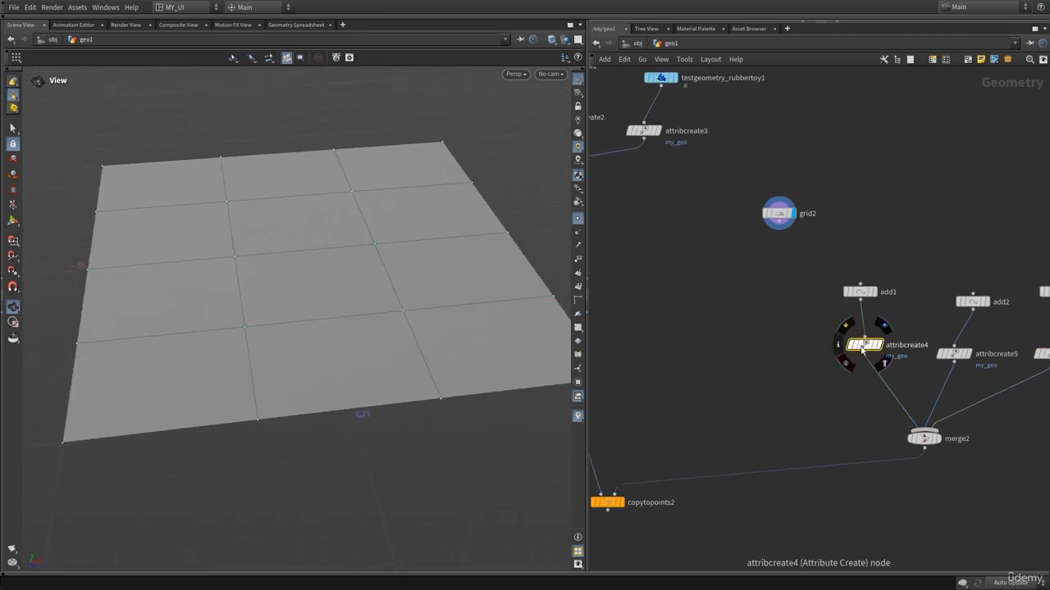
alt+drag(861, 345, 770, 267)
click(775, 229)
click(763, 296)
key(p)
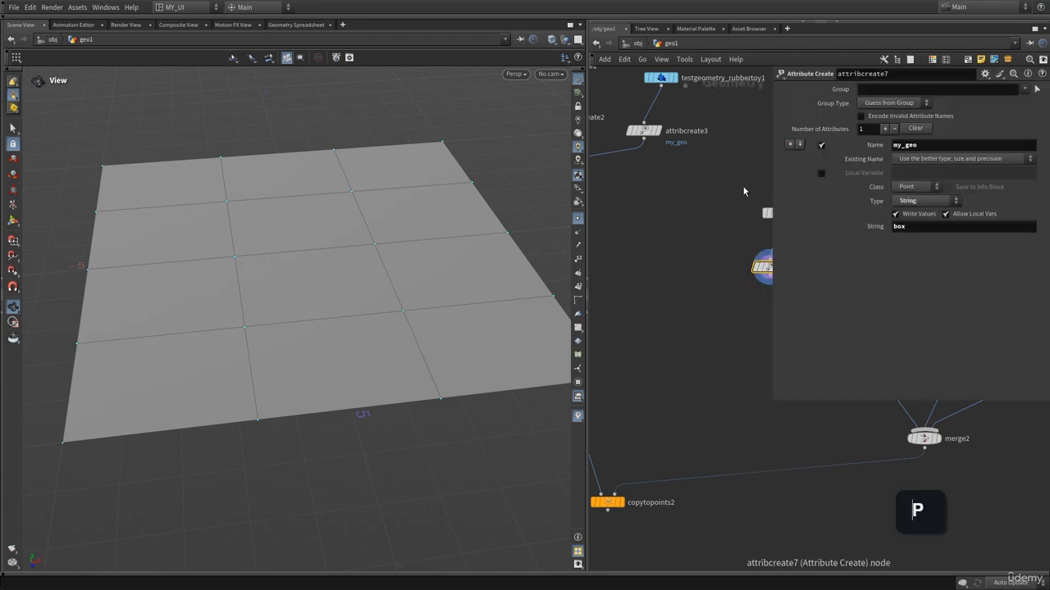
Show point numbers in the viewport and set the new node's group to point 13.
click(879, 89)
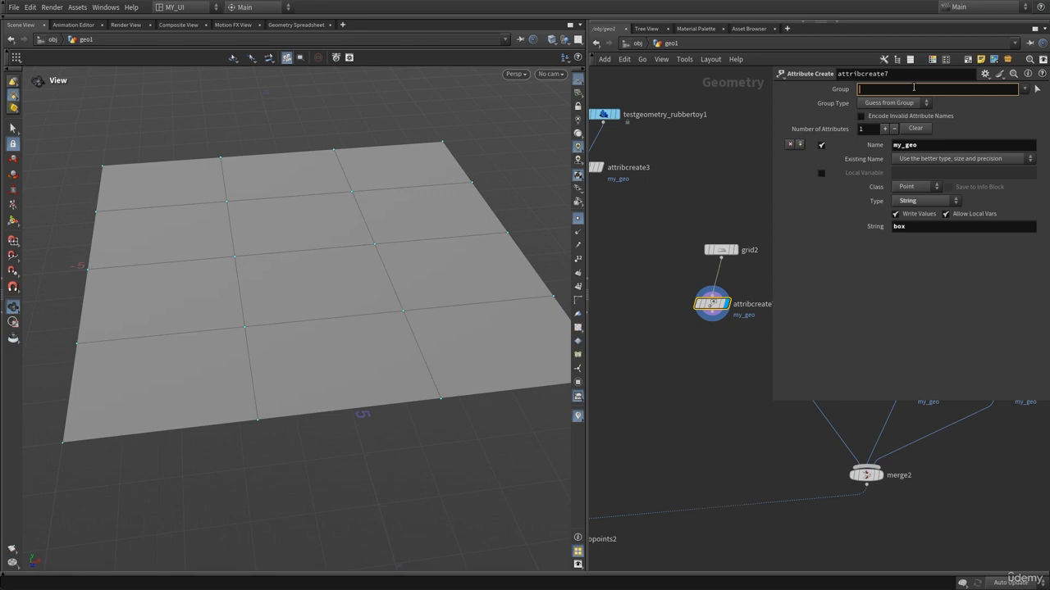
click(578, 258)
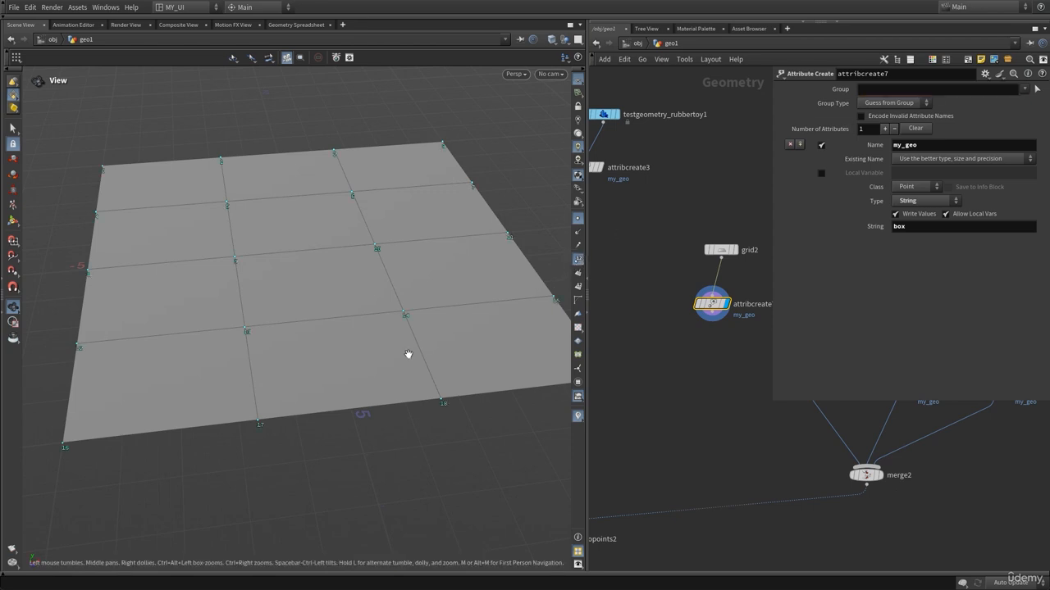
drag(258, 422, 220, 392)
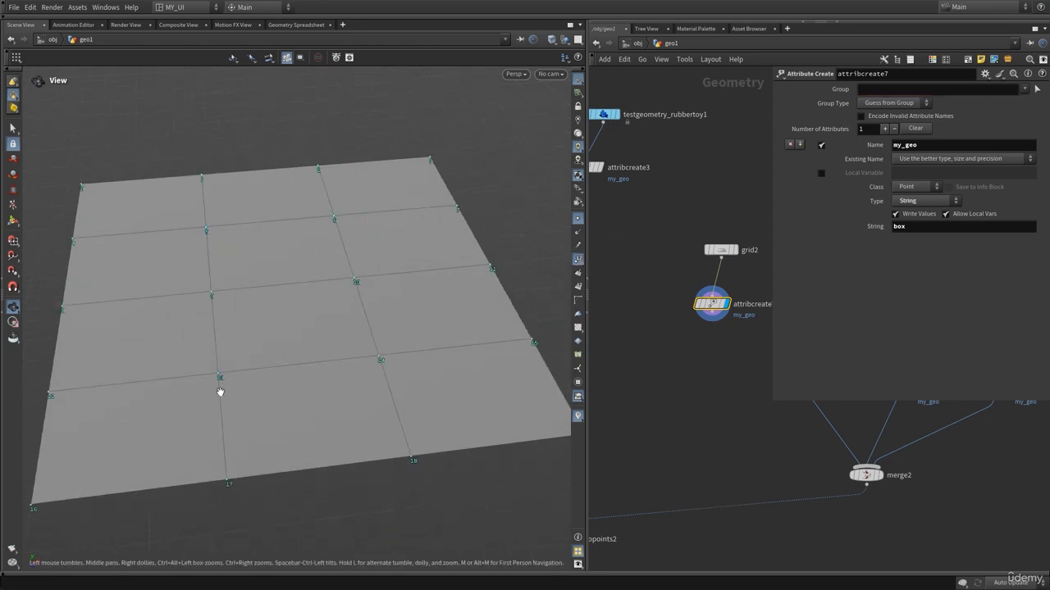
click(890, 89)
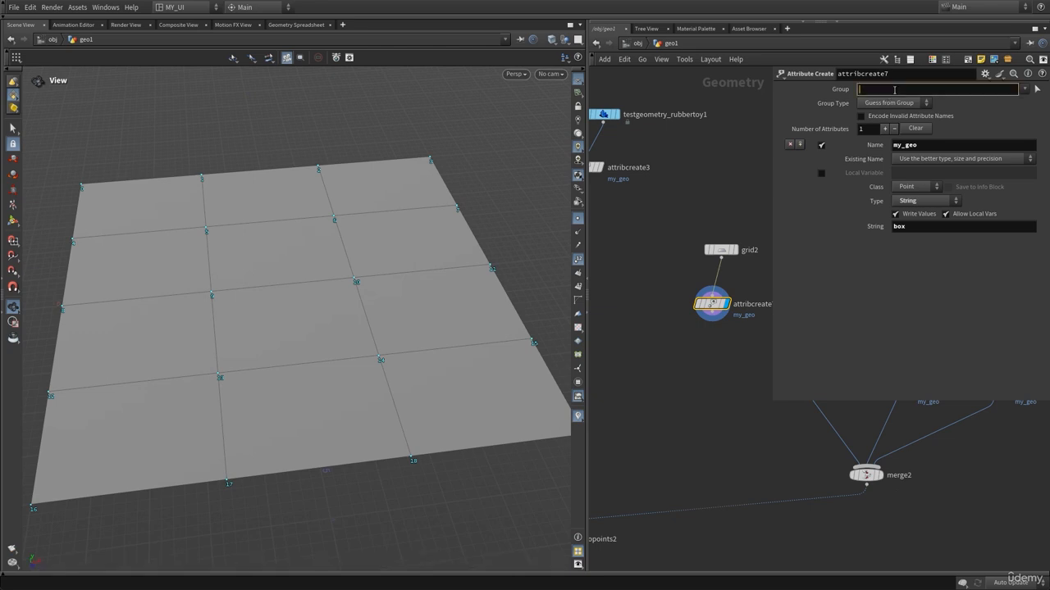
text(13)
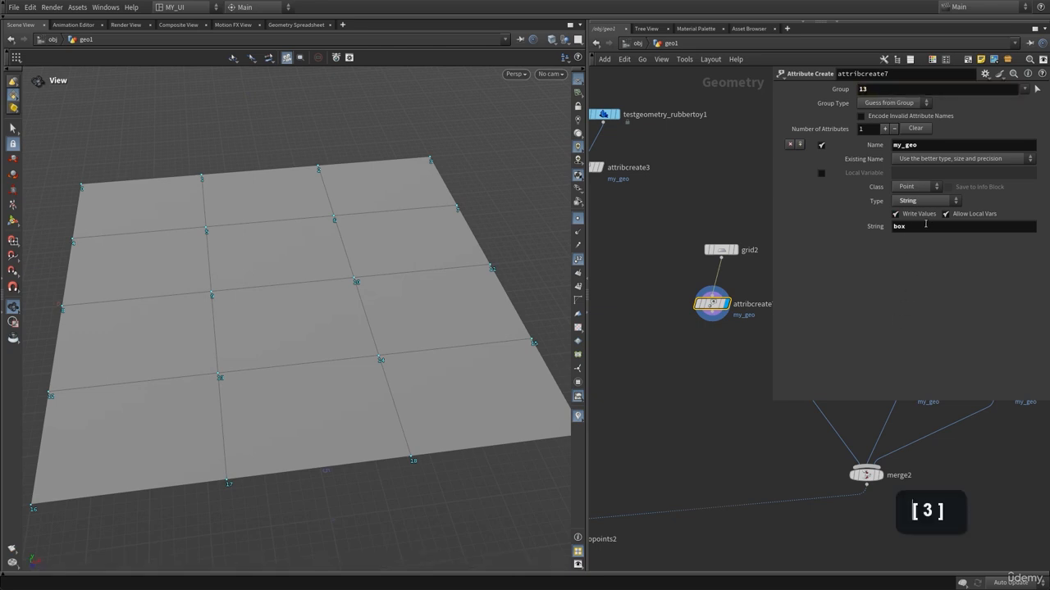
text(p)
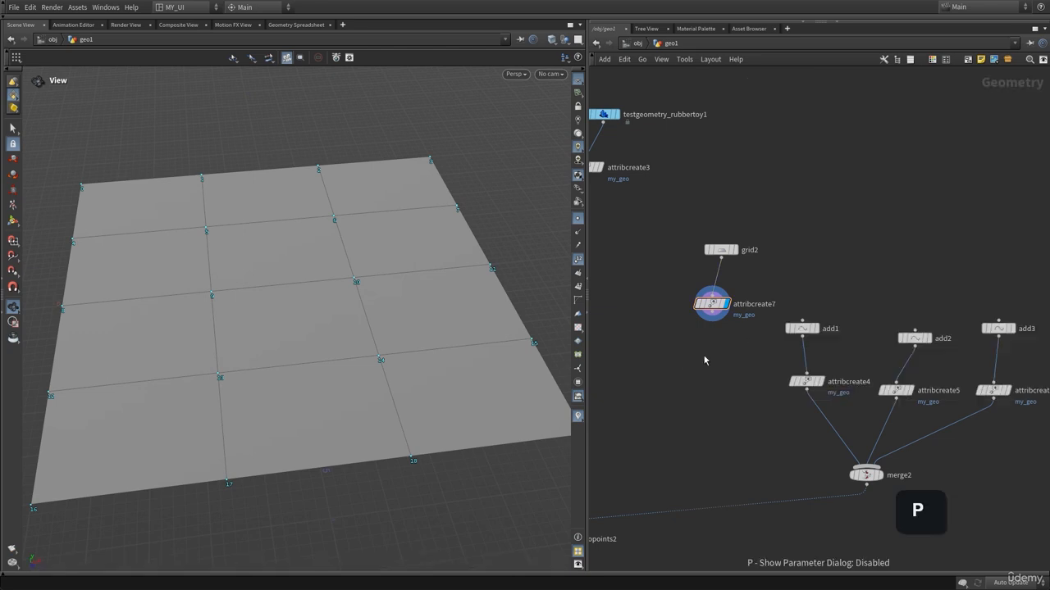
Duplicate attribcreate7 as attribcreate8 chained below it and open its parameters.
alt+drag(717, 312, 695, 349)
click(712, 311)
click(704, 399)
key(p)
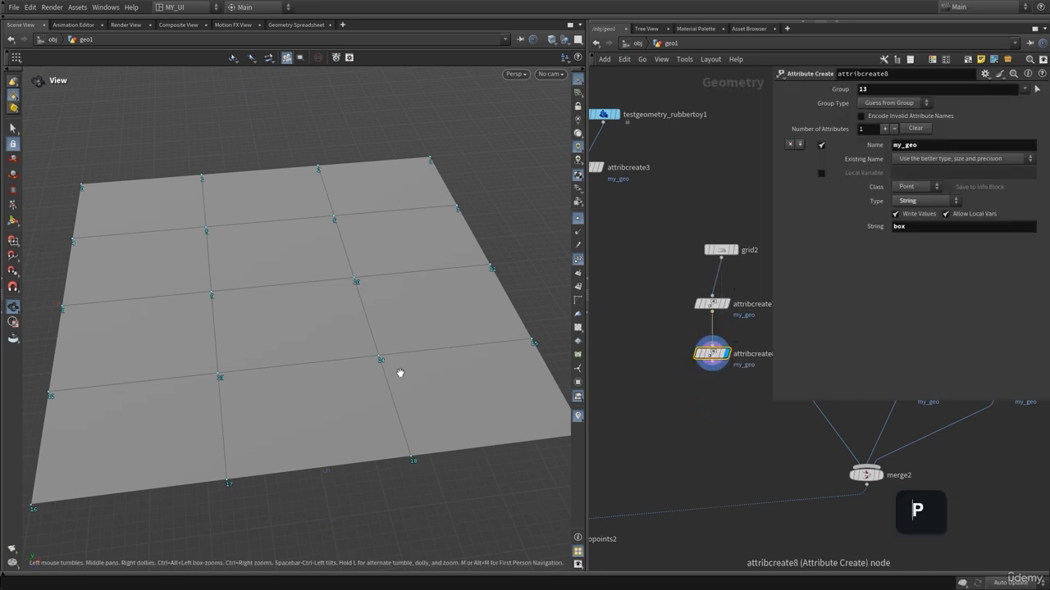
Set attribcreate8's group to point 18 and its my_geo string to rubber.
drag(400, 373, 407, 402)
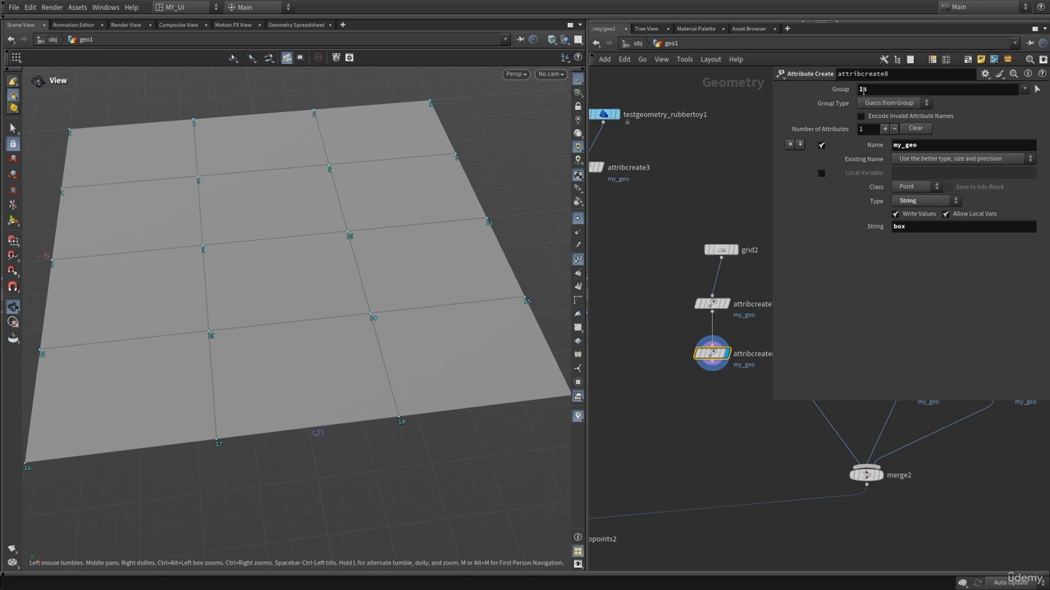
click(888, 91)
text(18)
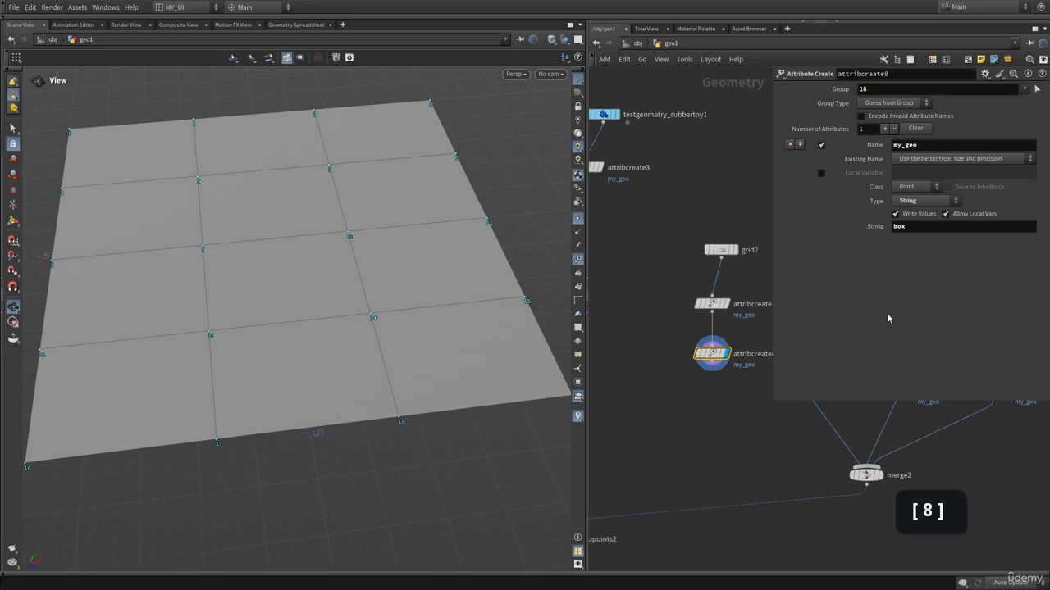
click(935, 230)
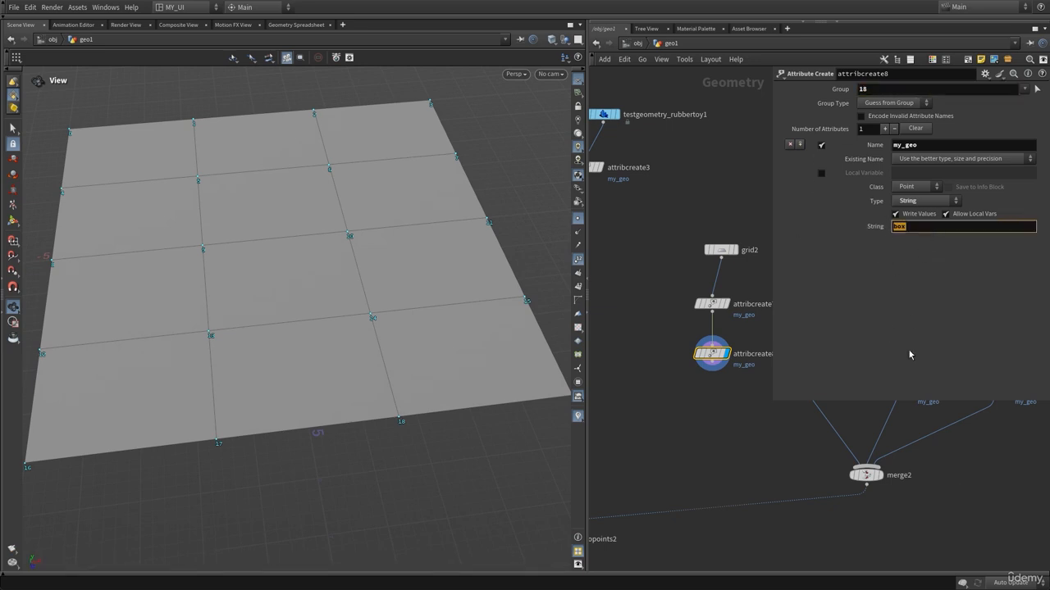
key(Return)
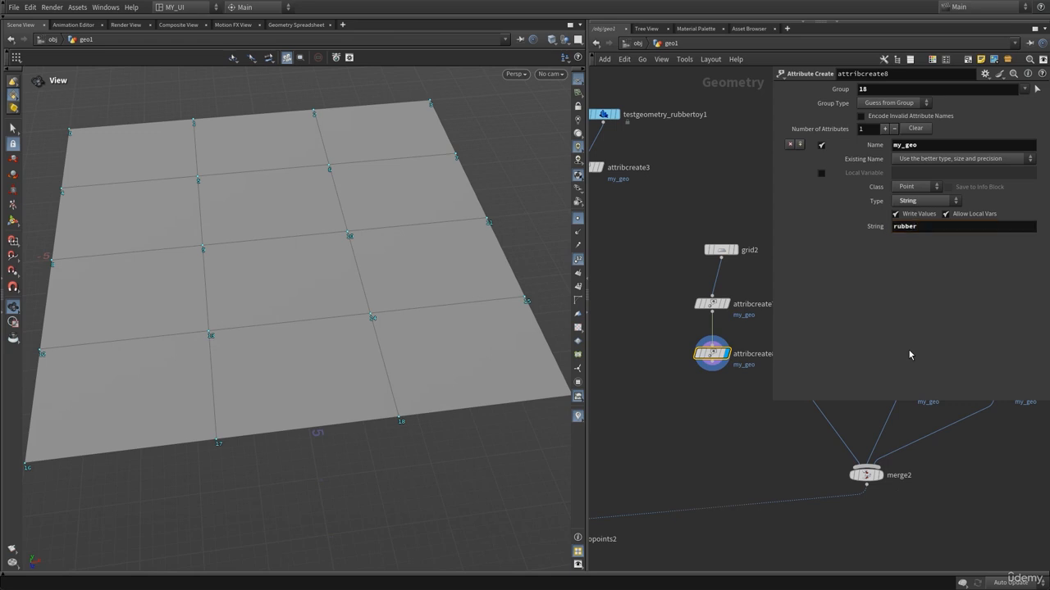
Duplicate attribcreate8 as attribcreate9 chained below it.
mouse_move(716, 359)
alt+drag(715, 359, 701, 424)
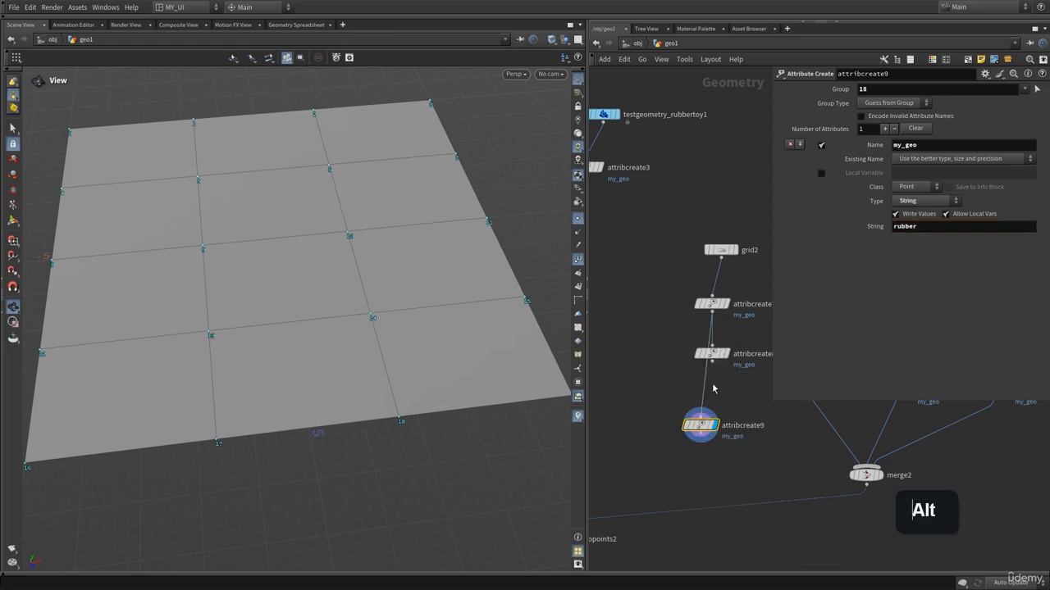
middle_drag(151, 398, 197, 409)
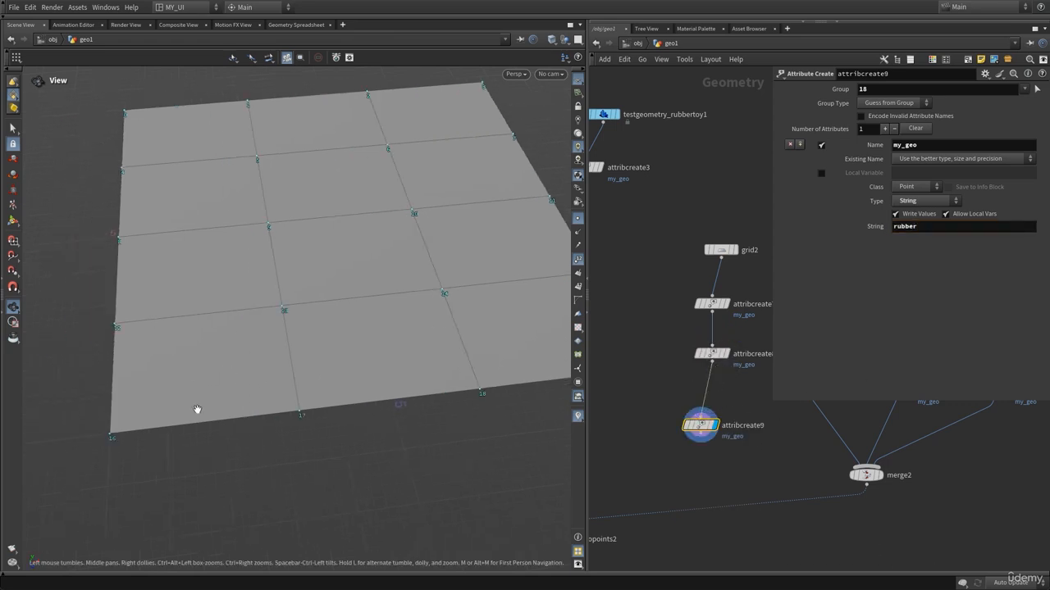
Set attribcreate9's group to point 16 and its my_geo string to sphere, then close the dialog.
click(903, 87)
text(16)
click(895, 390)
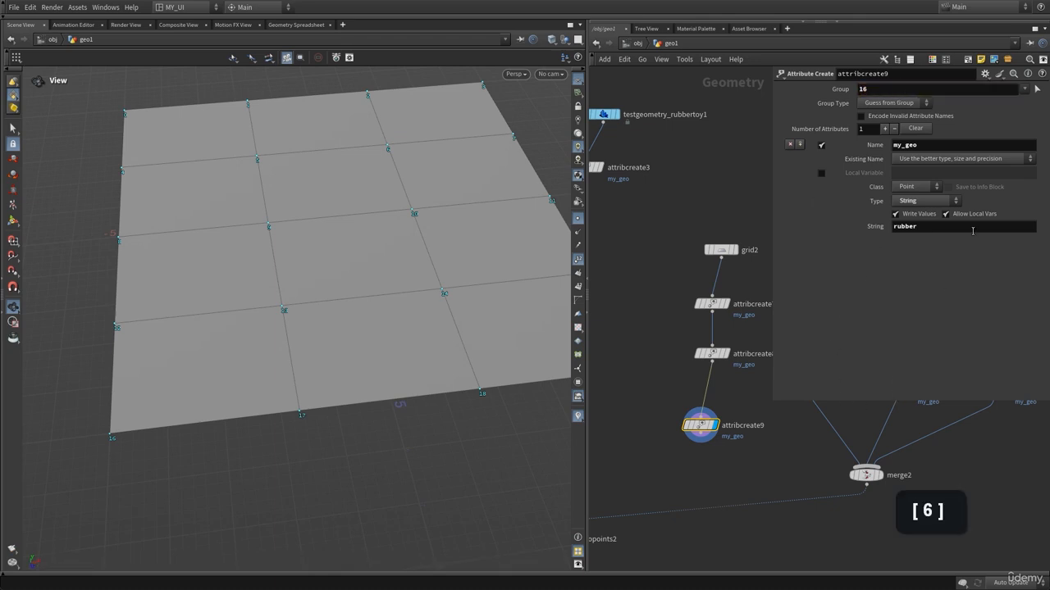
double_click(972, 227)
text(sphere)
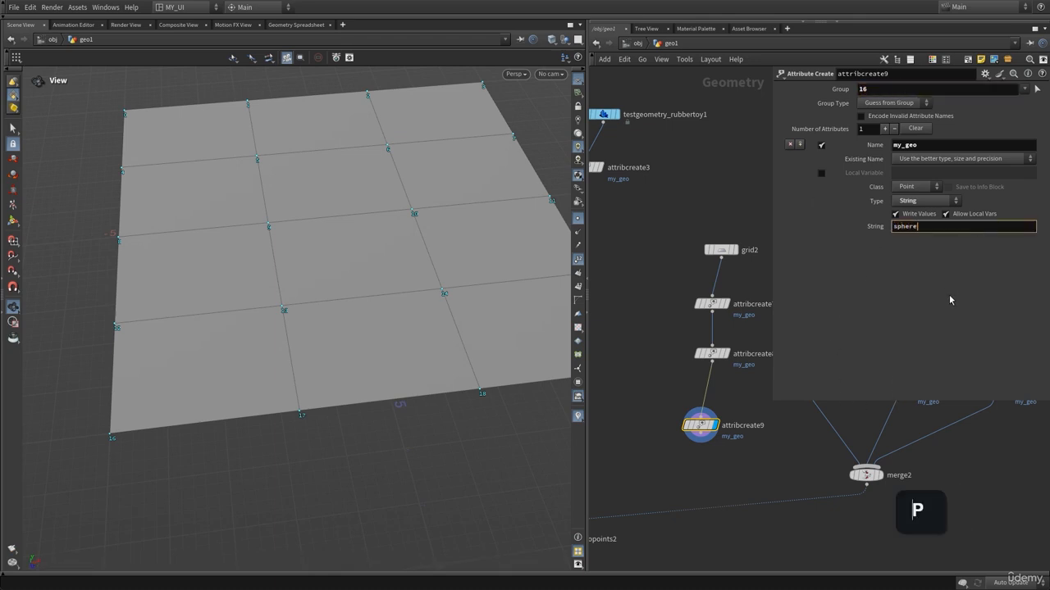
key(Return)
key(p)
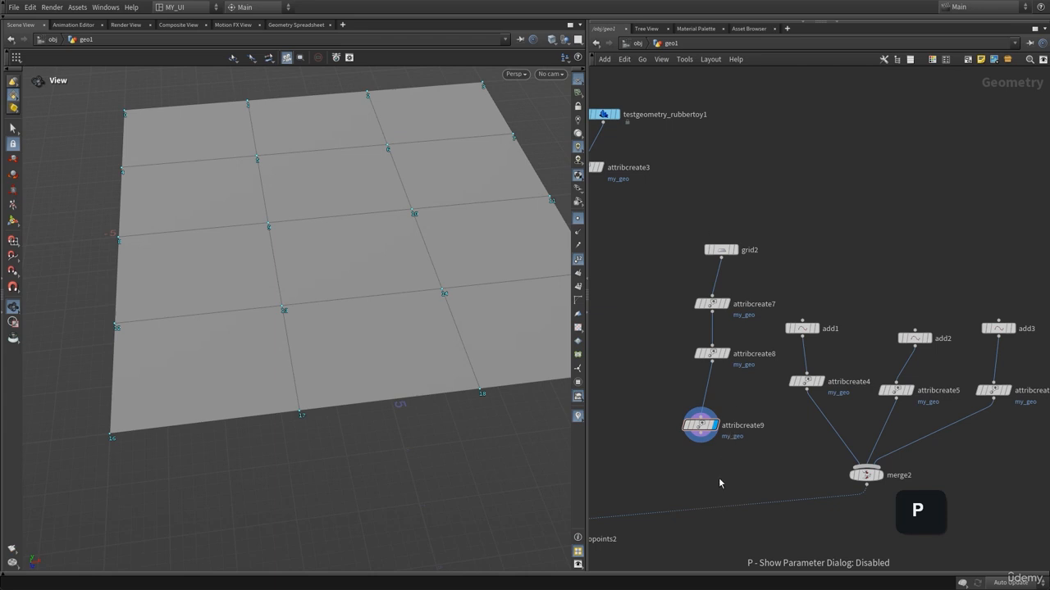
Wire attribcreate9 into copytopoints2's target points input and set copytopoints2's display flag.
middle_drag(719, 484, 848, 387)
click(825, 347)
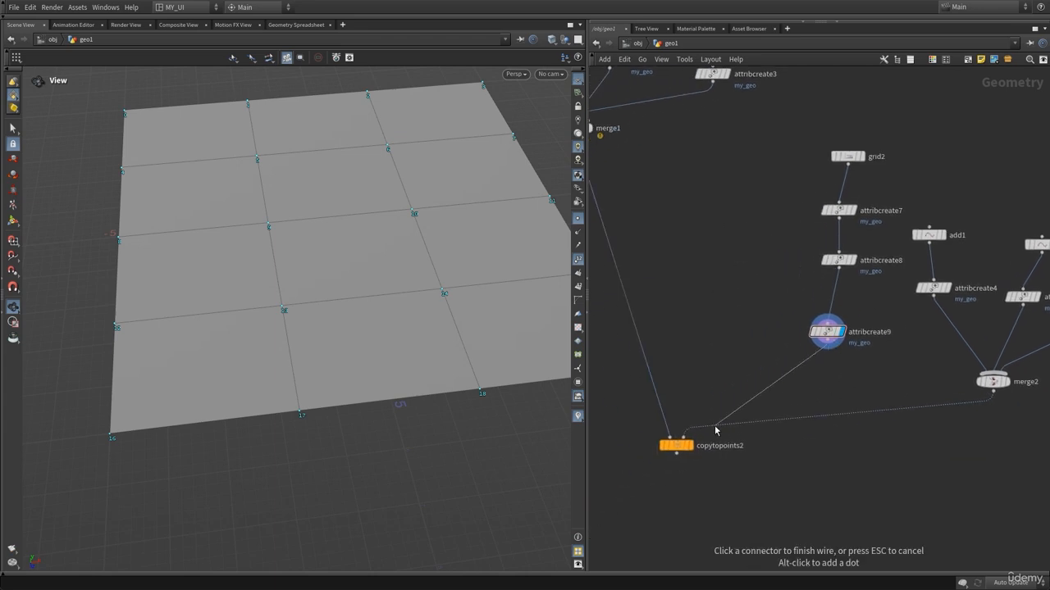
click(685, 437)
click(689, 445)
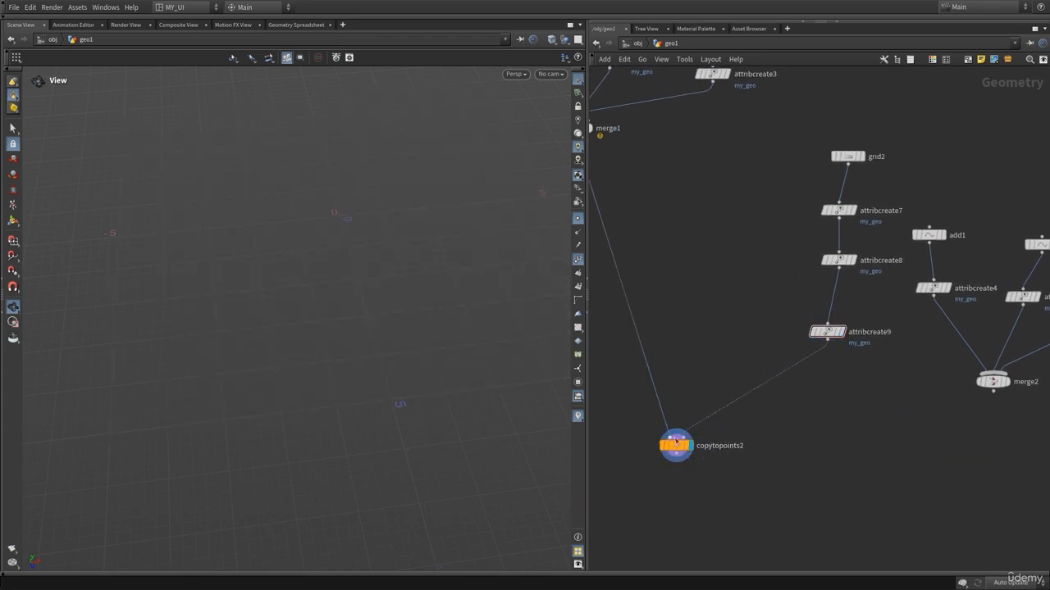
key(h)
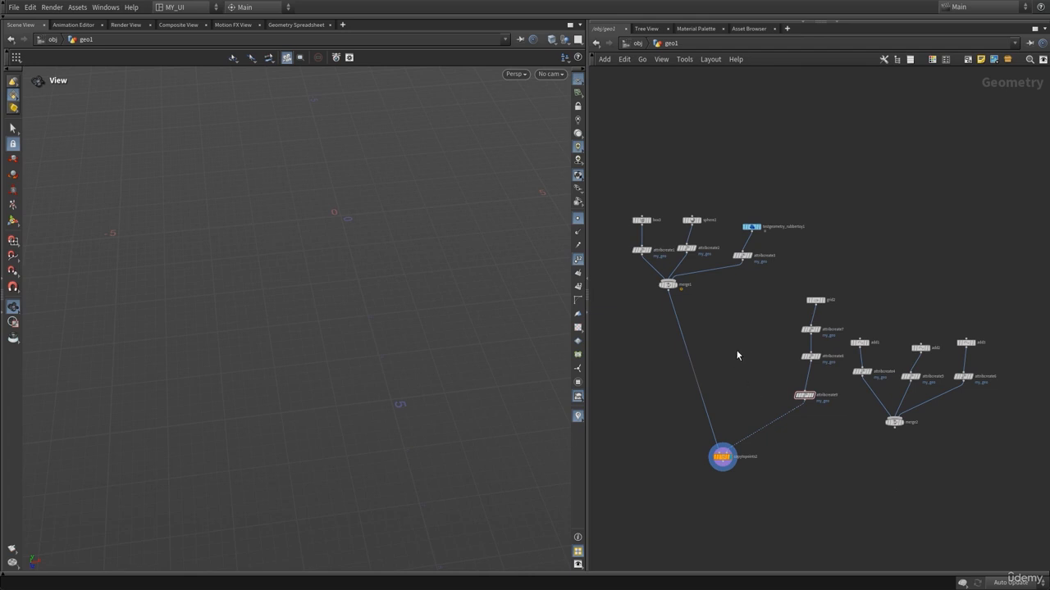
middle_drag(747, 352, 709, 330)
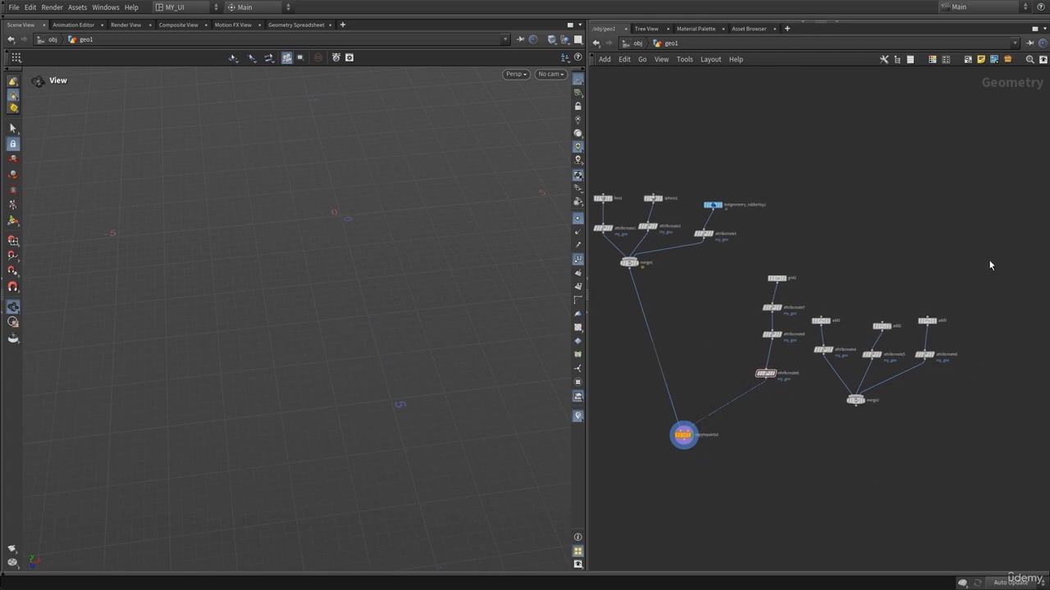
drag(986, 281, 912, 379)
click(684, 436)
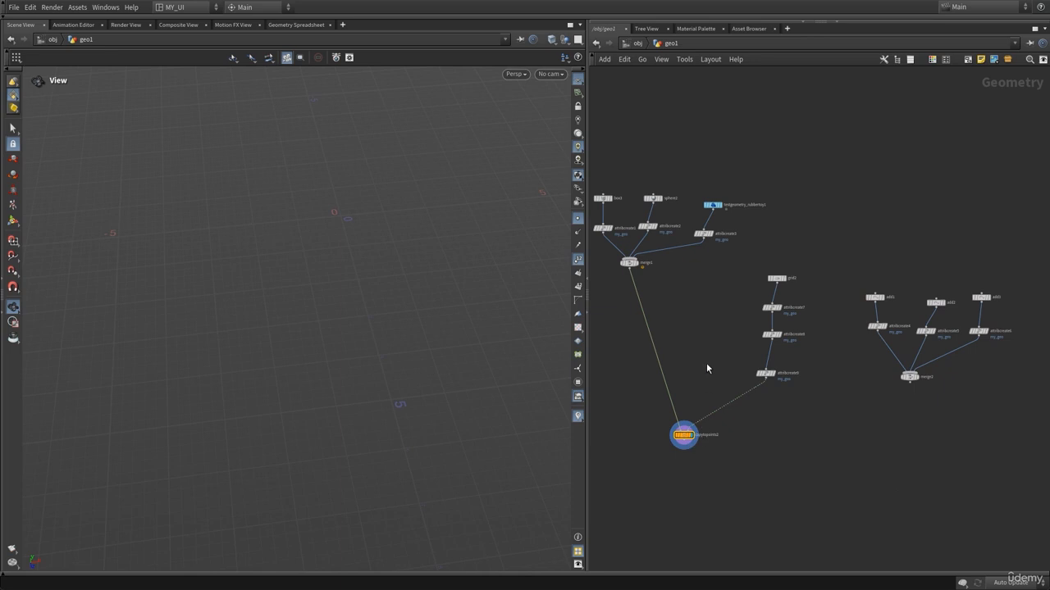
Display attribcreate9 in the viewport and turn off point number display.
scroll(706, 368, up, 2)
click(805, 376)
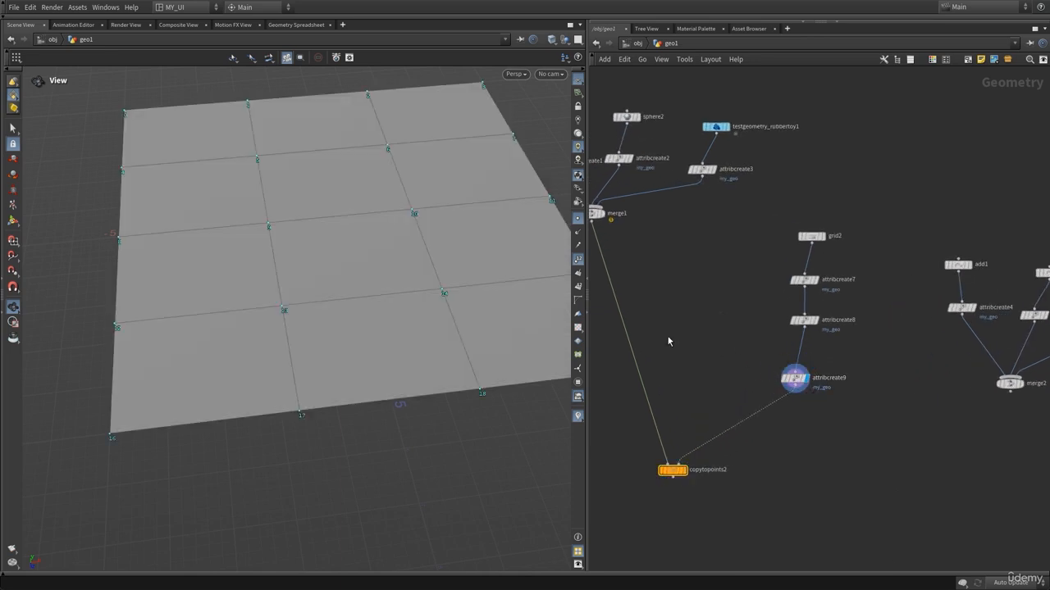
click(579, 259)
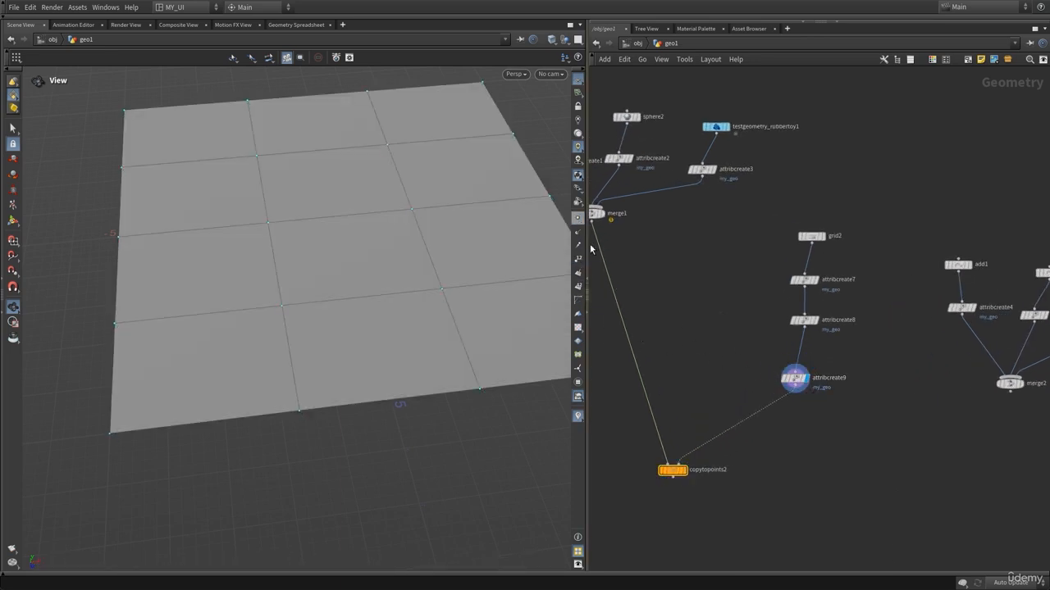
Inspect attribcreate9's node info for its point attributes.
middle_click(798, 381)
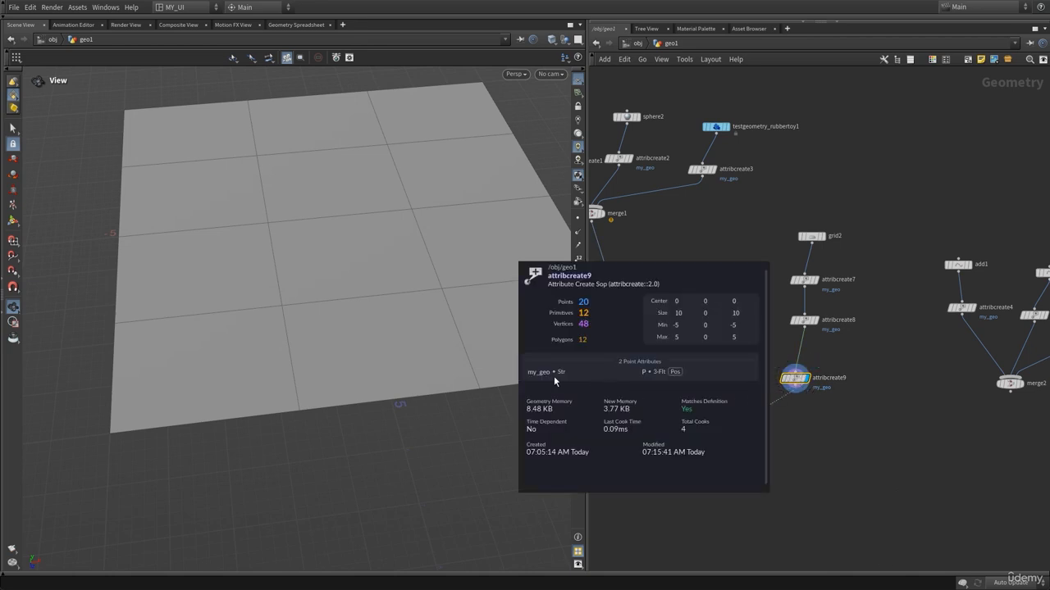
scroll(715, 310, up, 3)
click(794, 338)
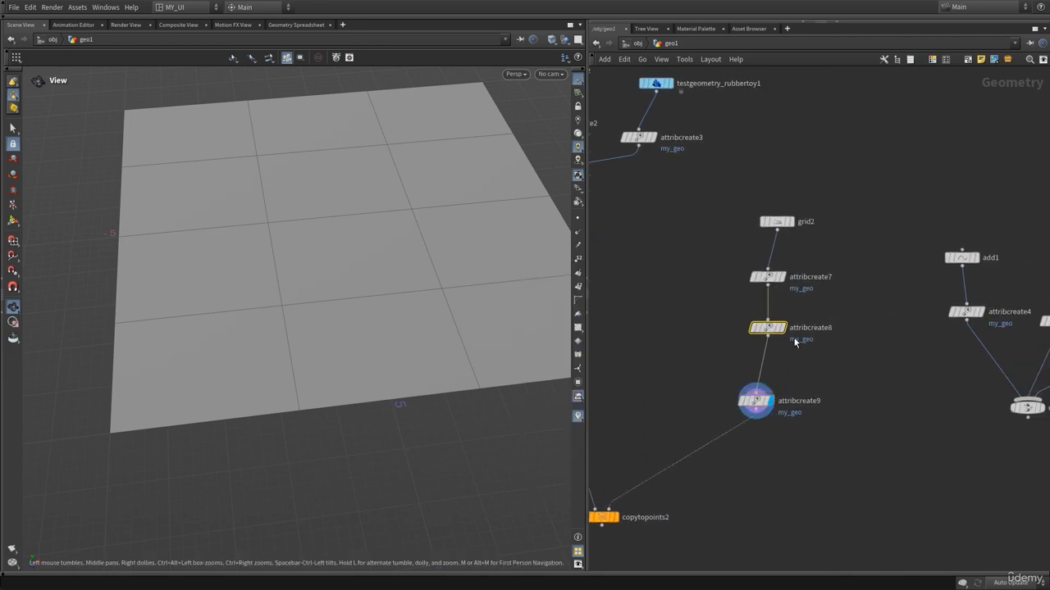
Set attribcreate7's group type to Points.
key(p)
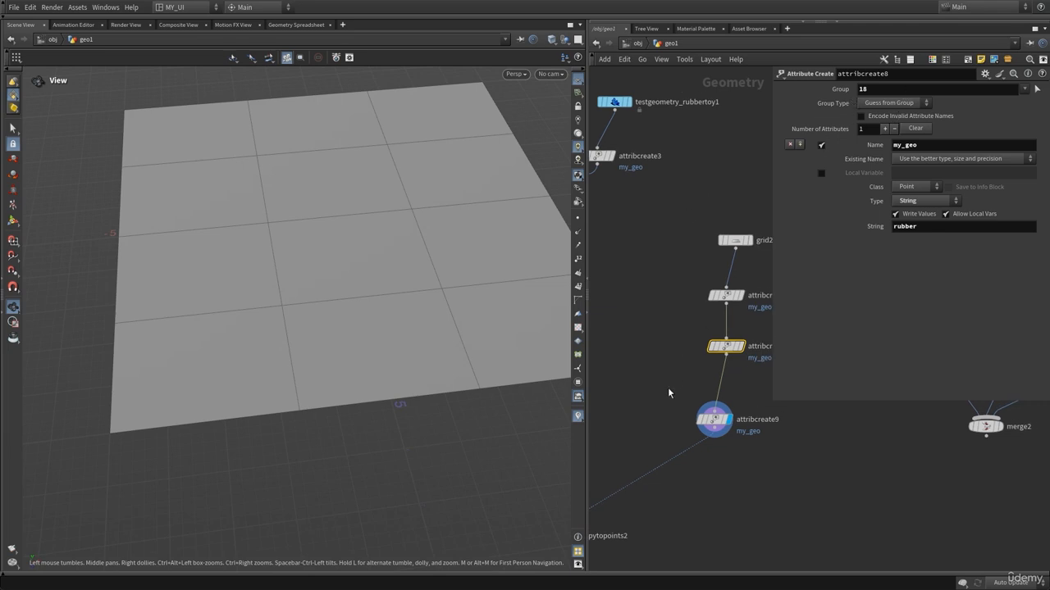
click(717, 420)
middle_click(720, 420)
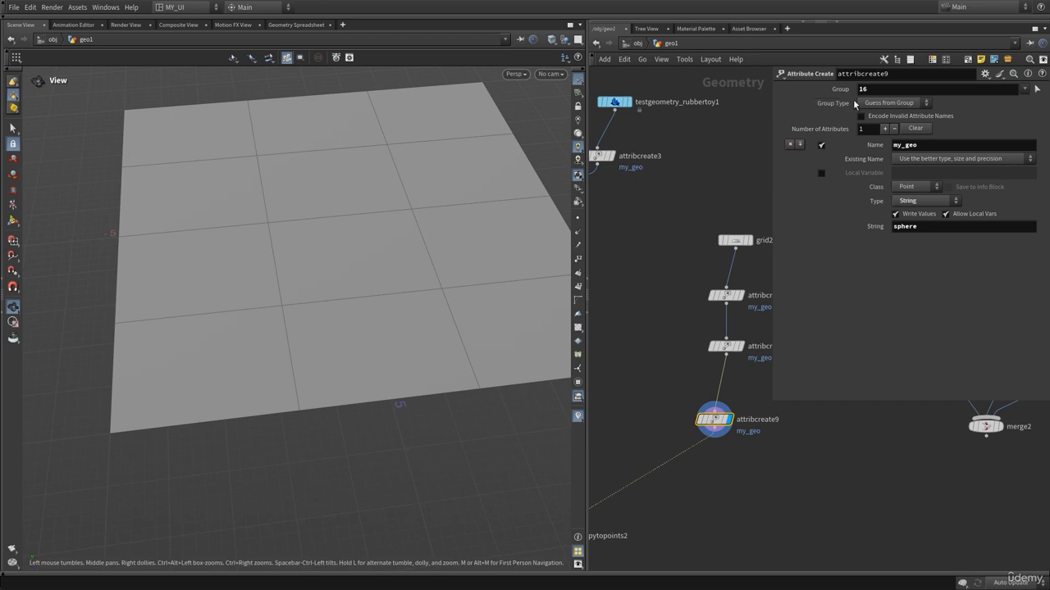
click(726, 295)
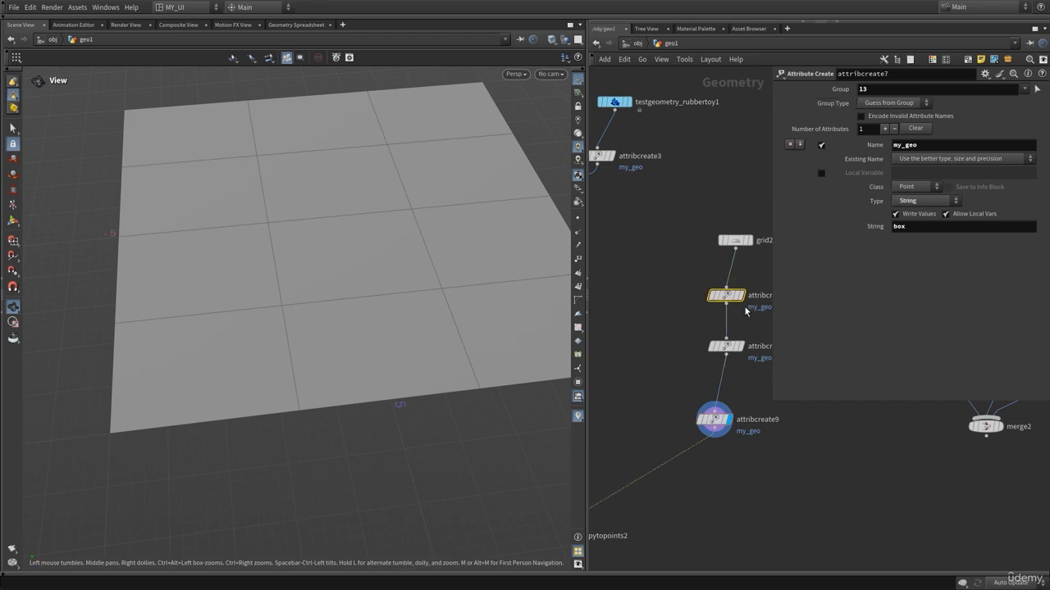
click(887, 104)
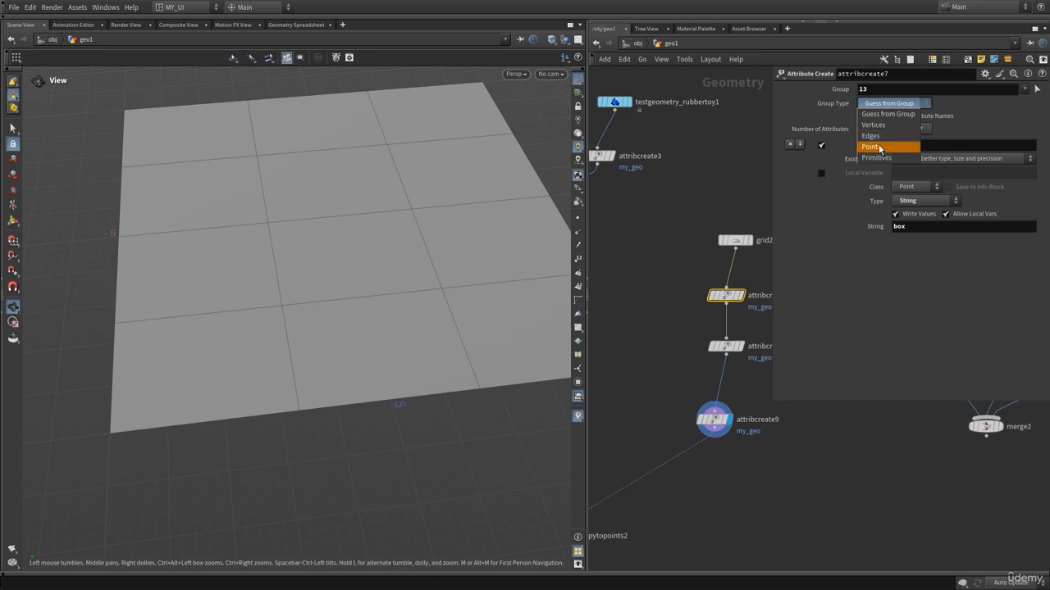
click(879, 147)
Turn on point numbers in the viewport, orbit to read them, and turn them off again.
middle_drag(732, 149, 709, 163)
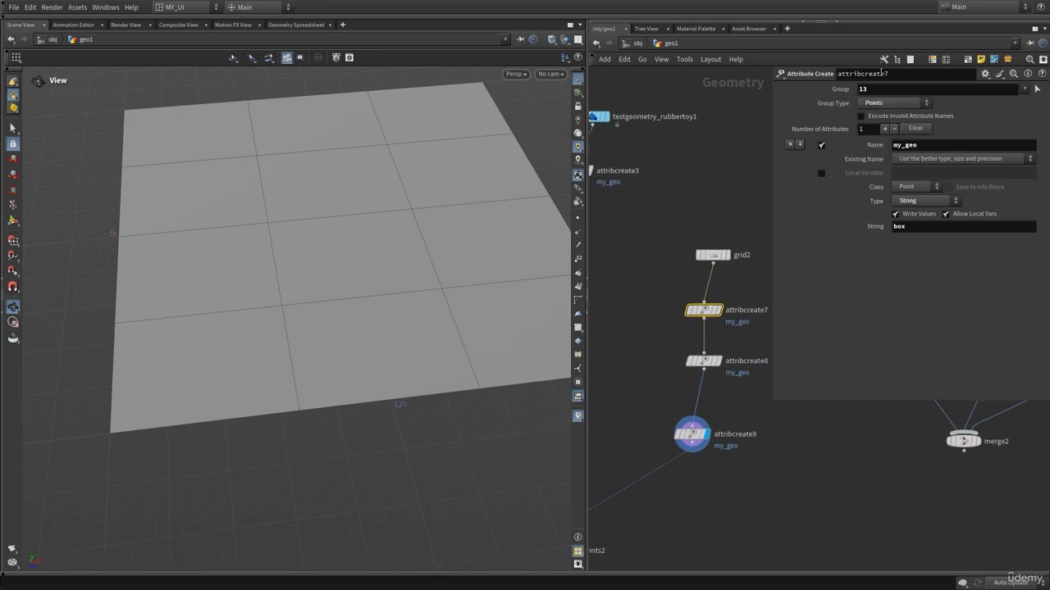
click(577, 286)
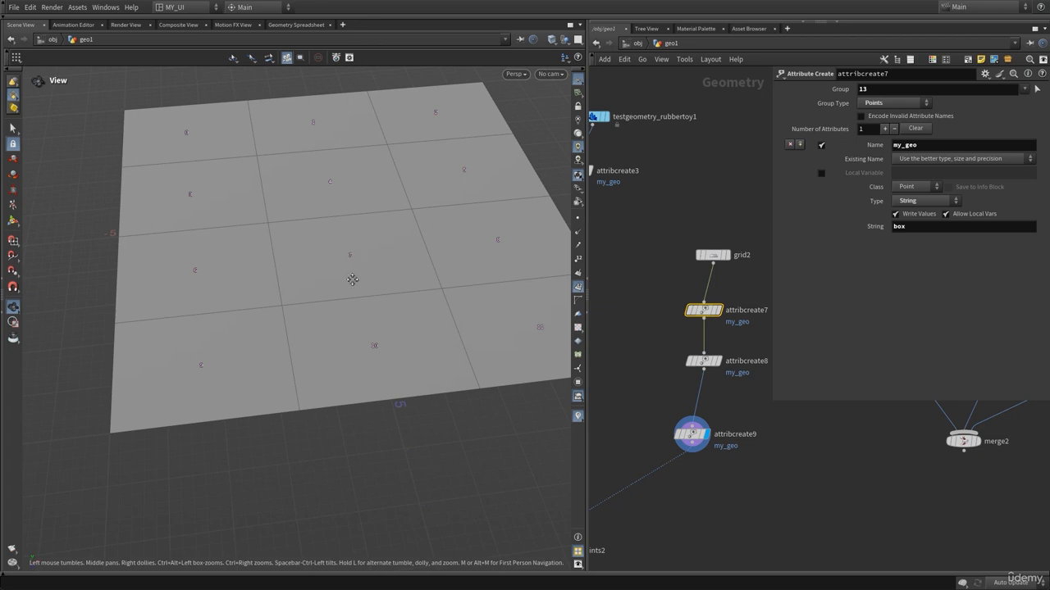
drag(353, 279, 385, 272)
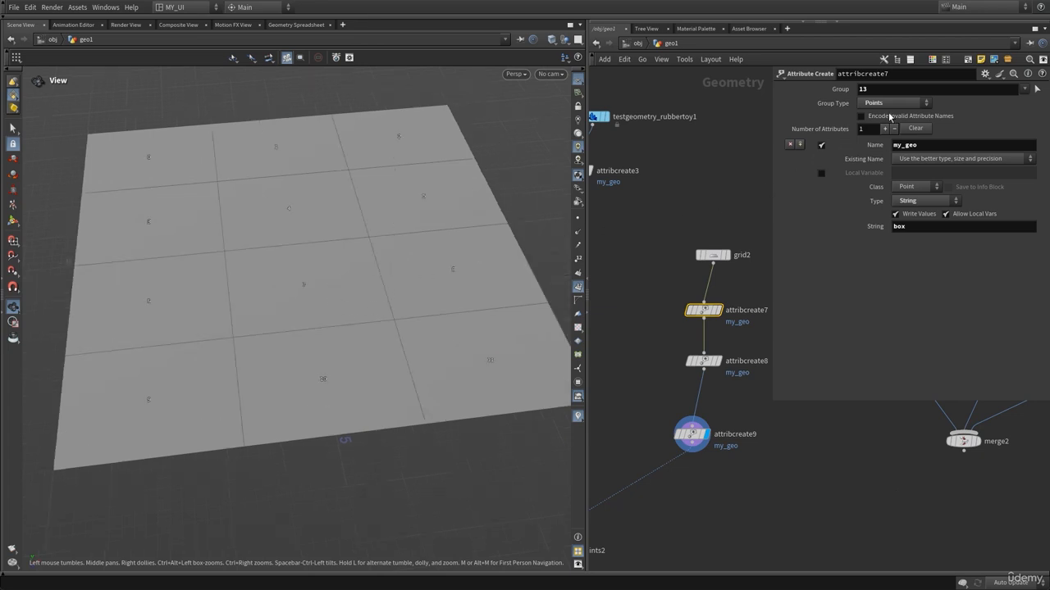
click(578, 290)
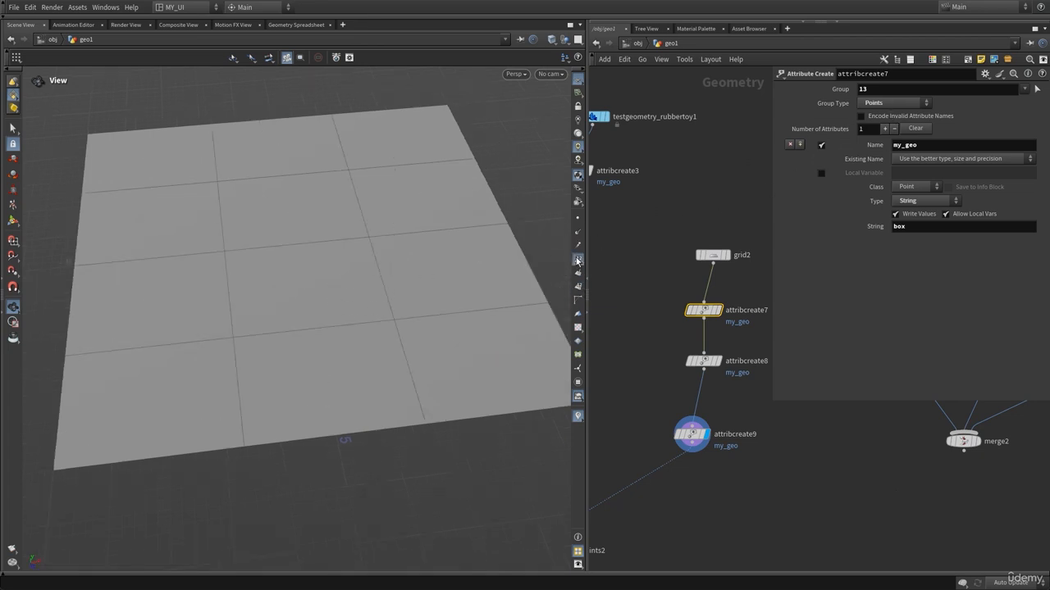
click(578, 259)
click(578, 259)
Set attribcreate8's group type to Points.
drag(681, 362, 749, 391)
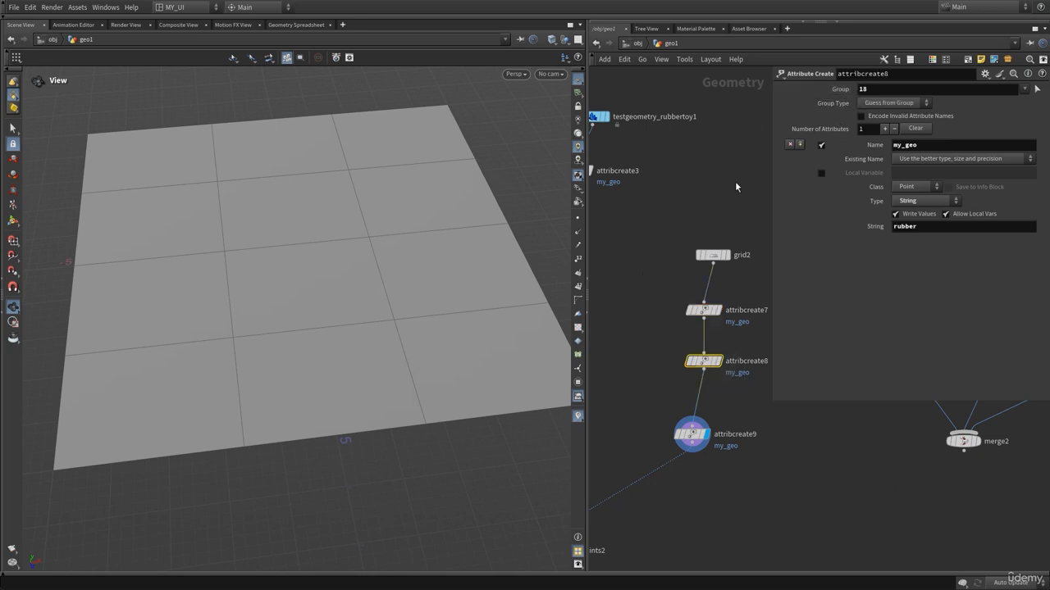
click(890, 104)
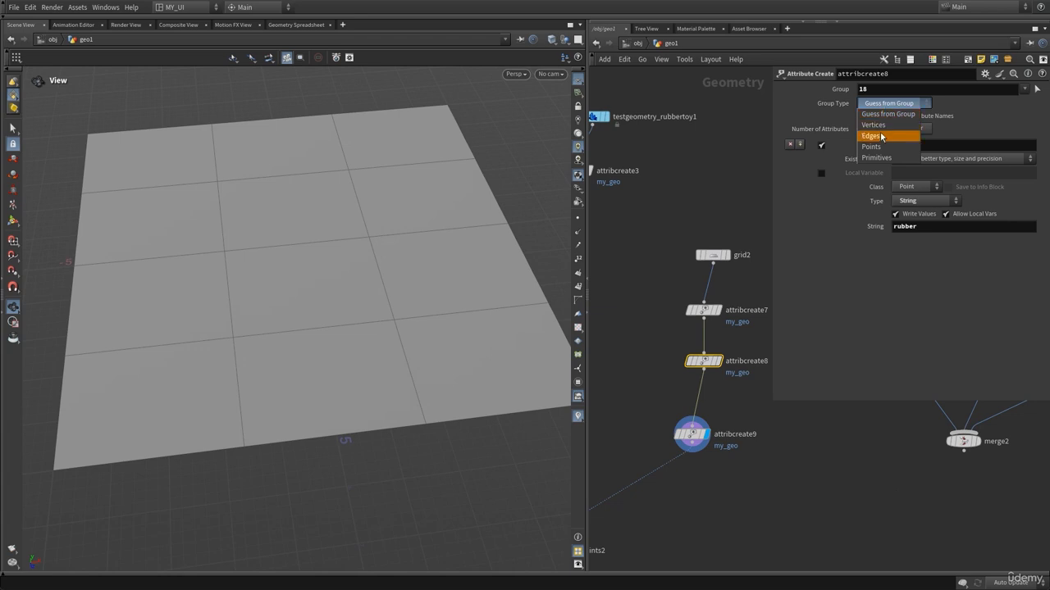
click(873, 146)
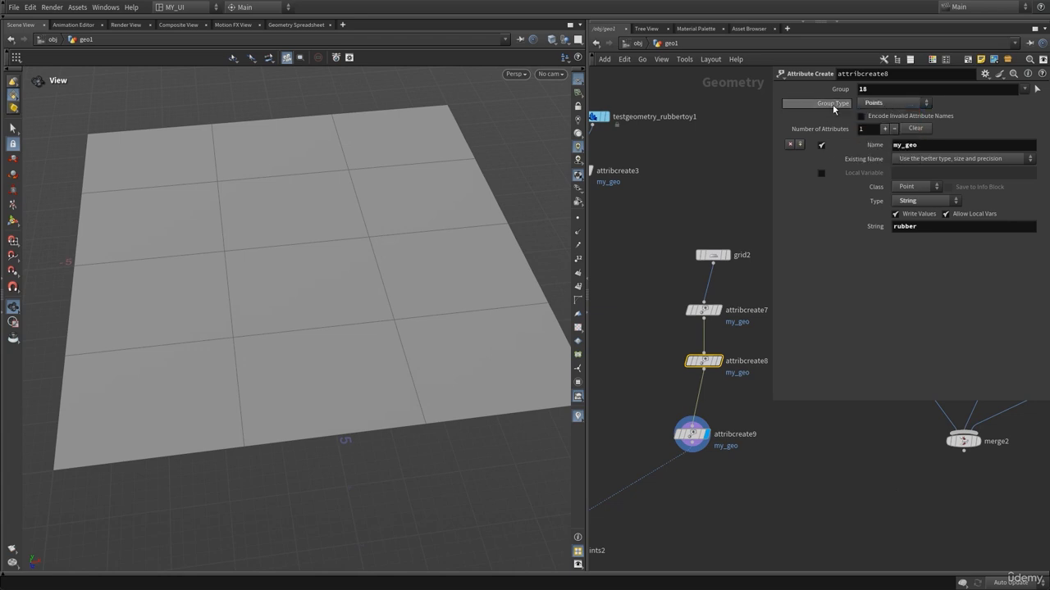
click(875, 91)
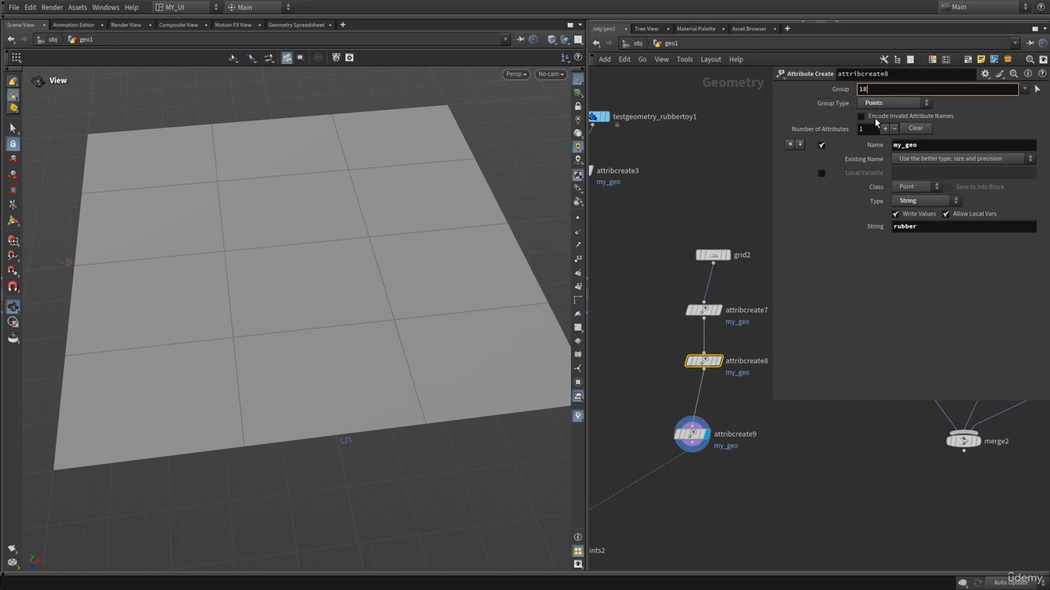
Set attribcreate9's group type to Points and check its node info, then hide the parameter dialog.
click(691, 434)
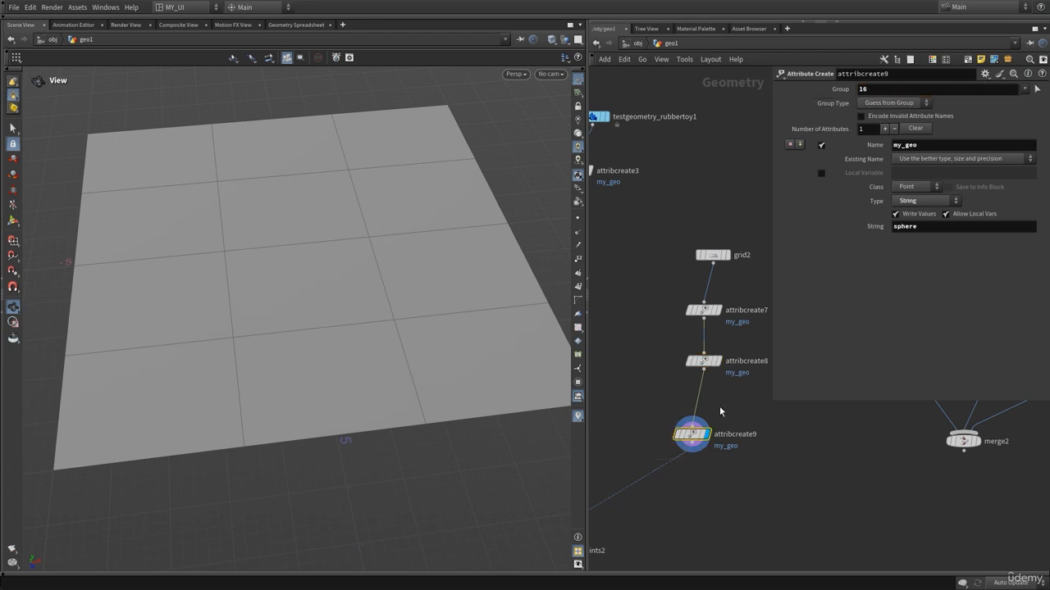
click(896, 104)
click(876, 147)
middle_drag(689, 458, 684, 391)
middle_click(688, 371)
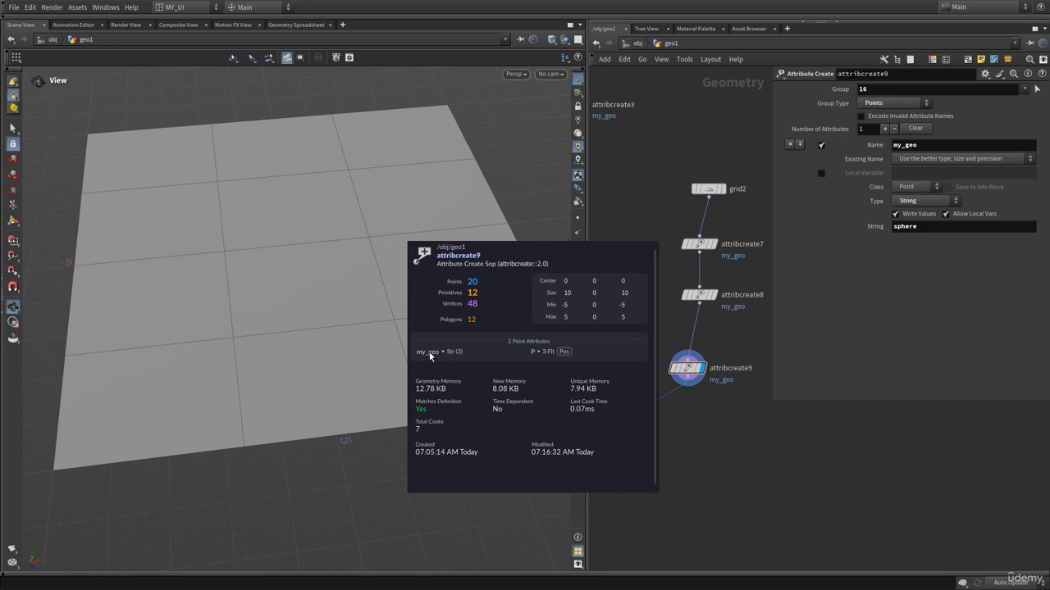
key(p)
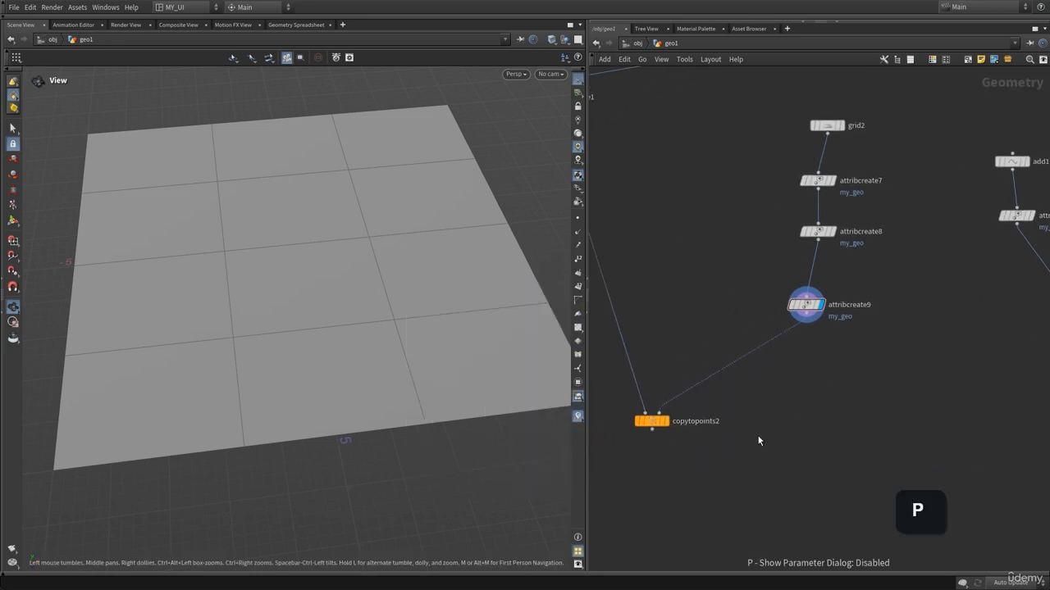
Display copytopoints2's result and orbit the viewport to examine the copied box, sphere and rubber toy.
click(664, 421)
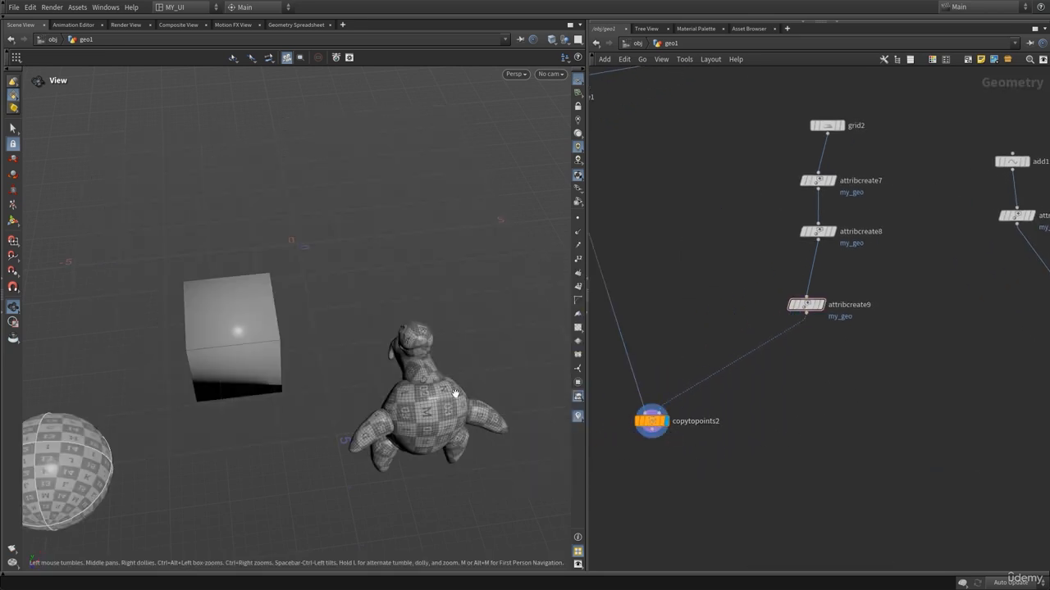
right_drag(455, 394, 290, 402)
middle_drag(290, 402, 279, 337)
drag(279, 337, 340, 318)
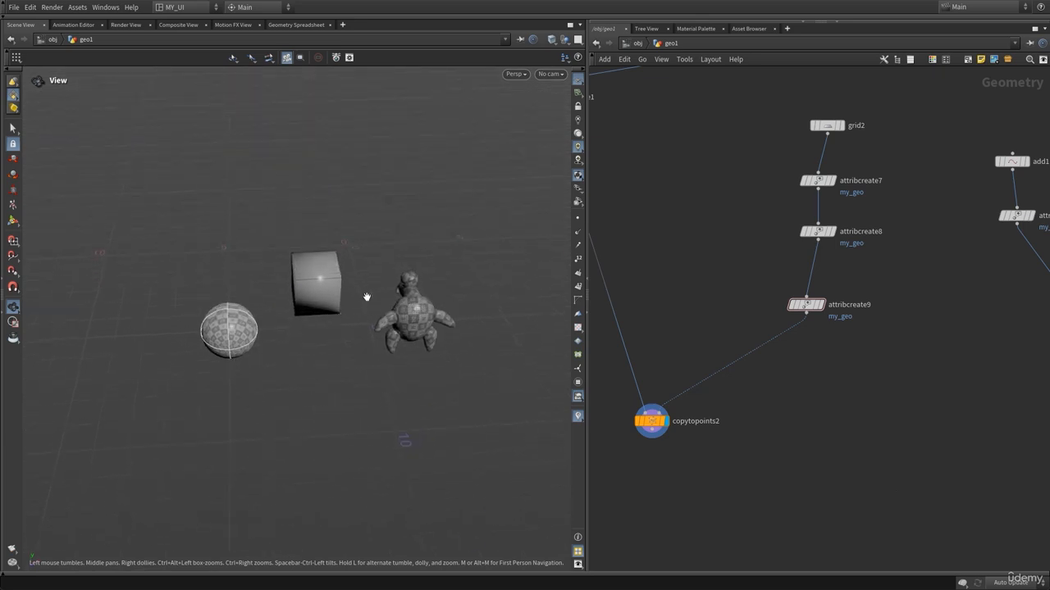
mouse_move(373, 294)
mouse_down()
mouse_move(330, 312)
mouse_move(360, 303)
mouse_up()
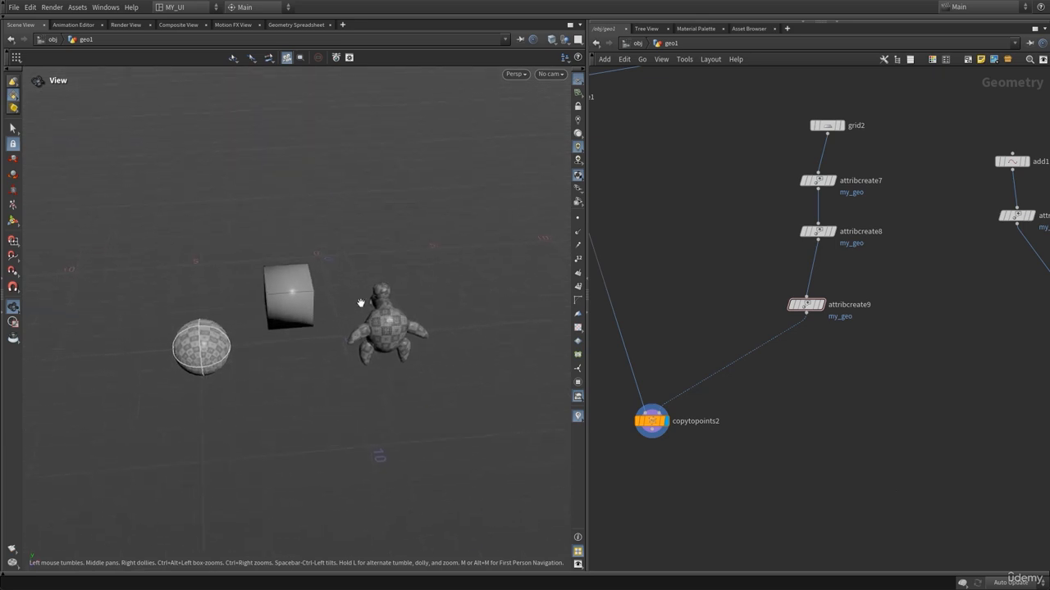
middle_drag(736, 257, 708, 315)
Switch the display between attribcreate9 and copytopoints2 to compare their results in the viewport.
mouse_move(815, 187)
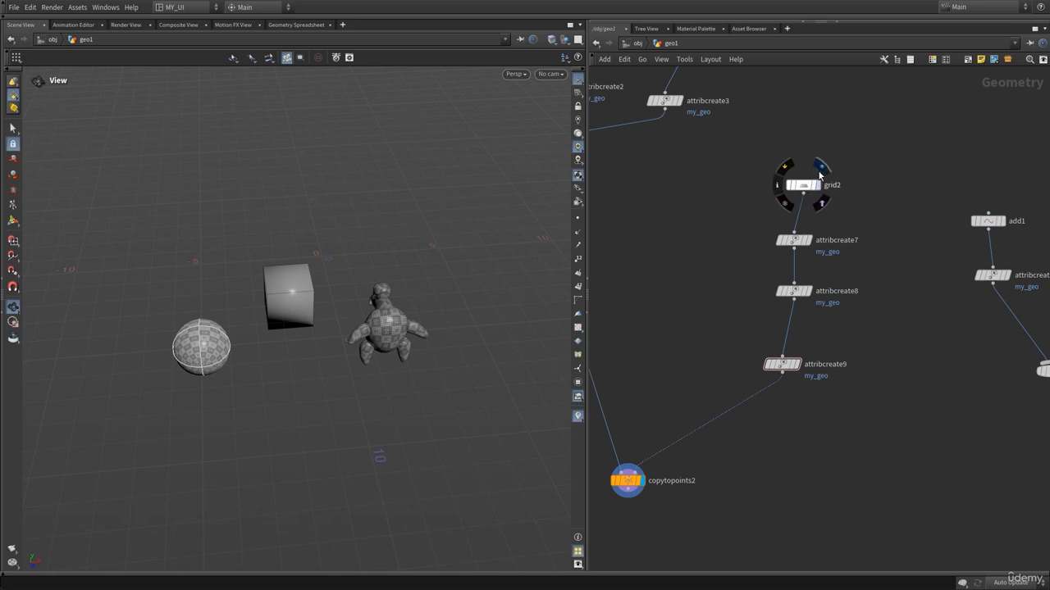
click(782, 364)
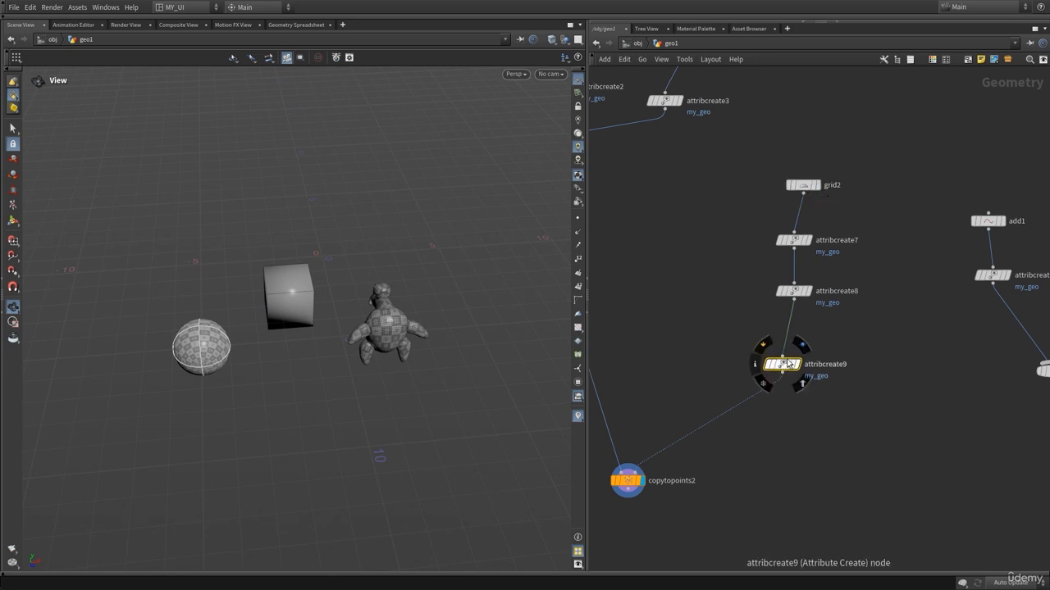
click(800, 347)
middle_click(781, 367)
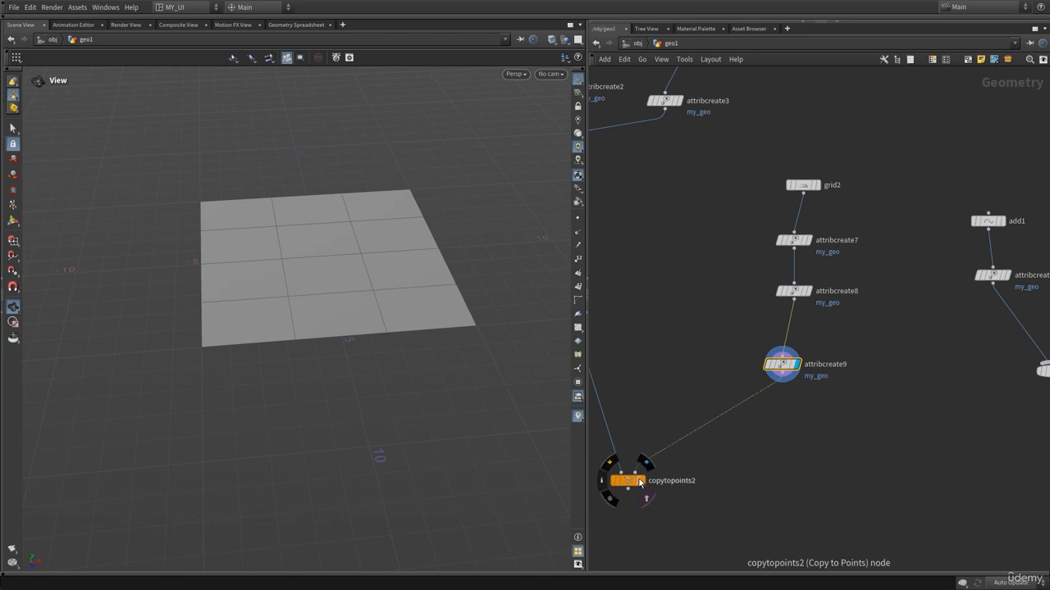
click(644, 464)
drag(363, 316, 365, 323)
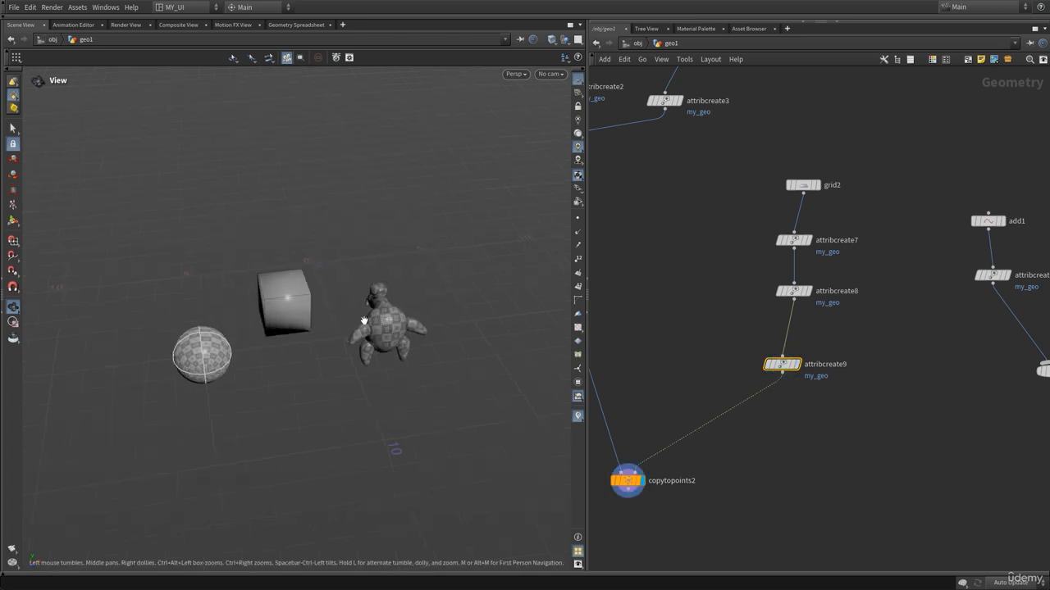
Open the Geometry Spreadsheet and insert a copy of attribcreate9 between grid2 and attribcreate7.
click(299, 24)
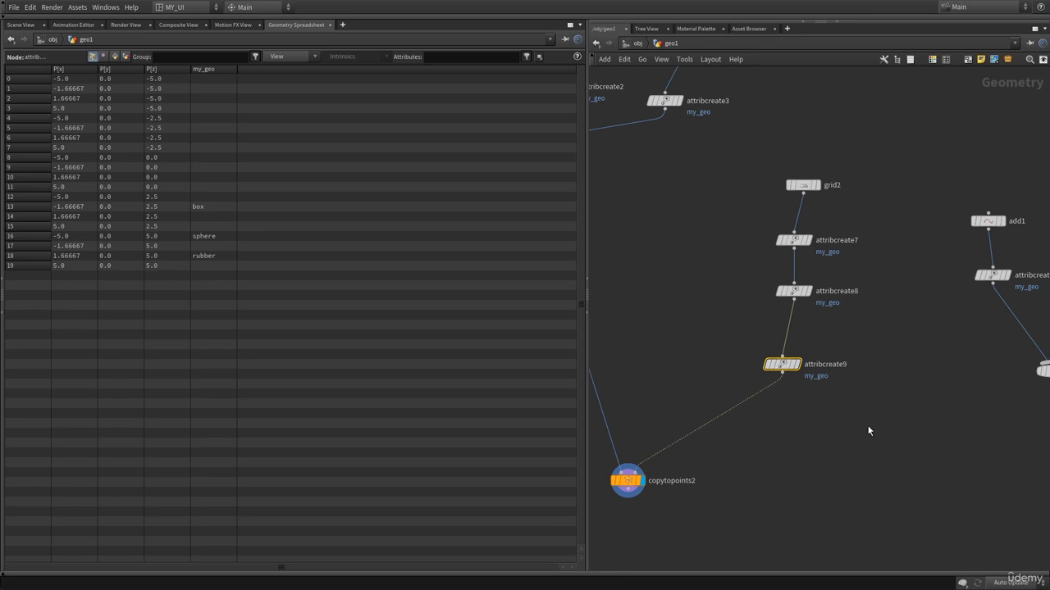
middle_drag(869, 431, 857, 388)
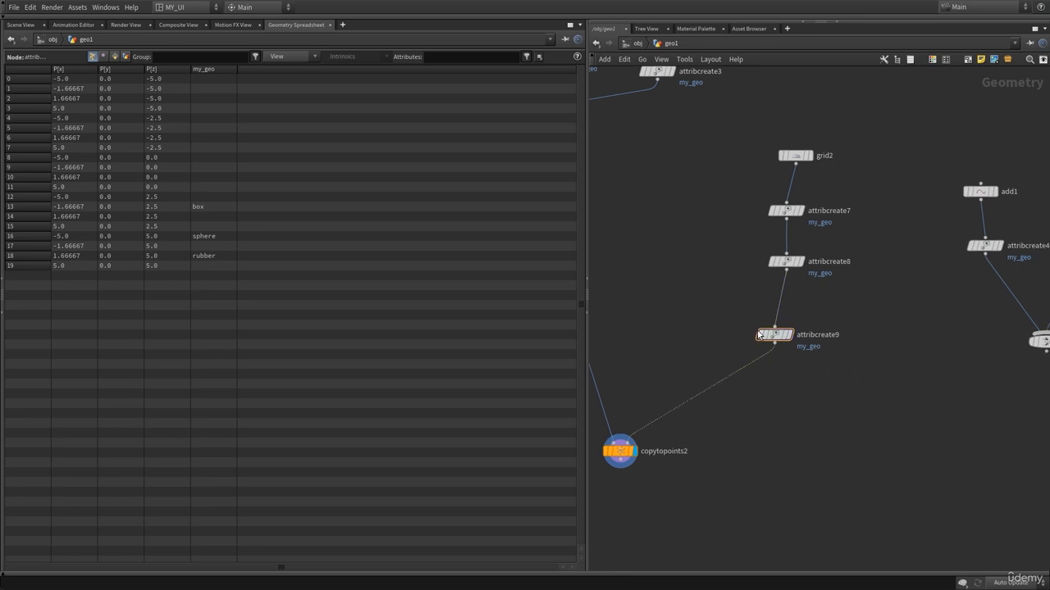
alt+drag(774, 335, 794, 176)
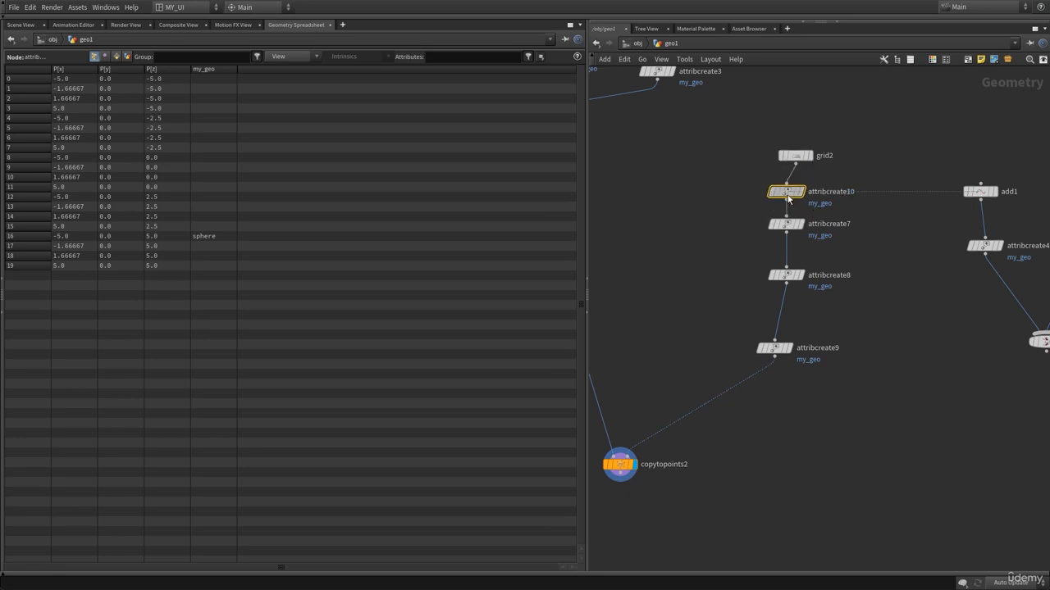
Clear the new attribute node's group so it assigns sphere to all points, then hide the parameter dialog.
key(p)
click(892, 90)
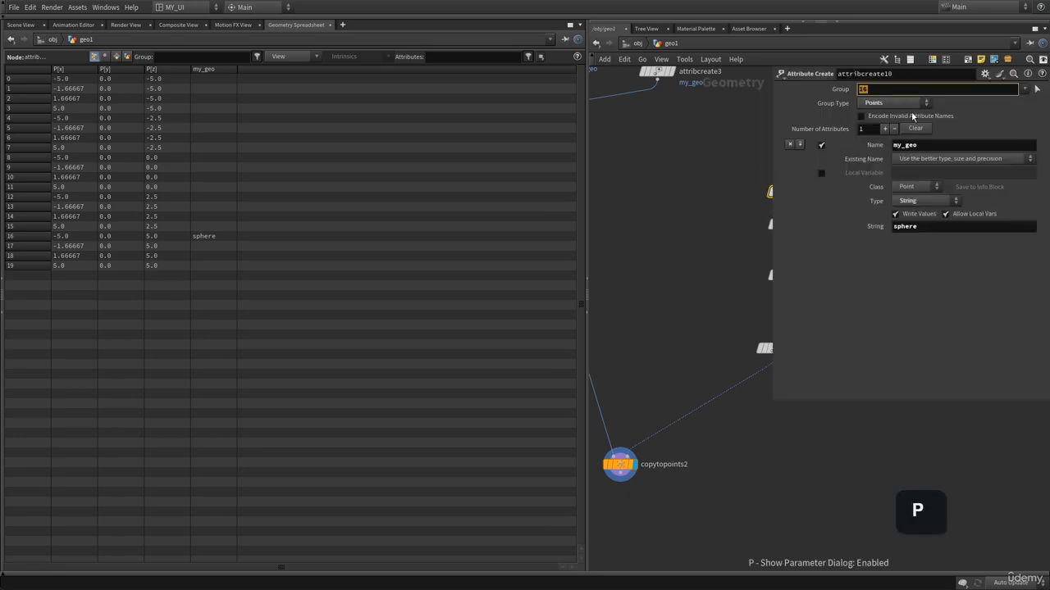
key(BackSpace)
key(BackSpace)
click(637, 162)
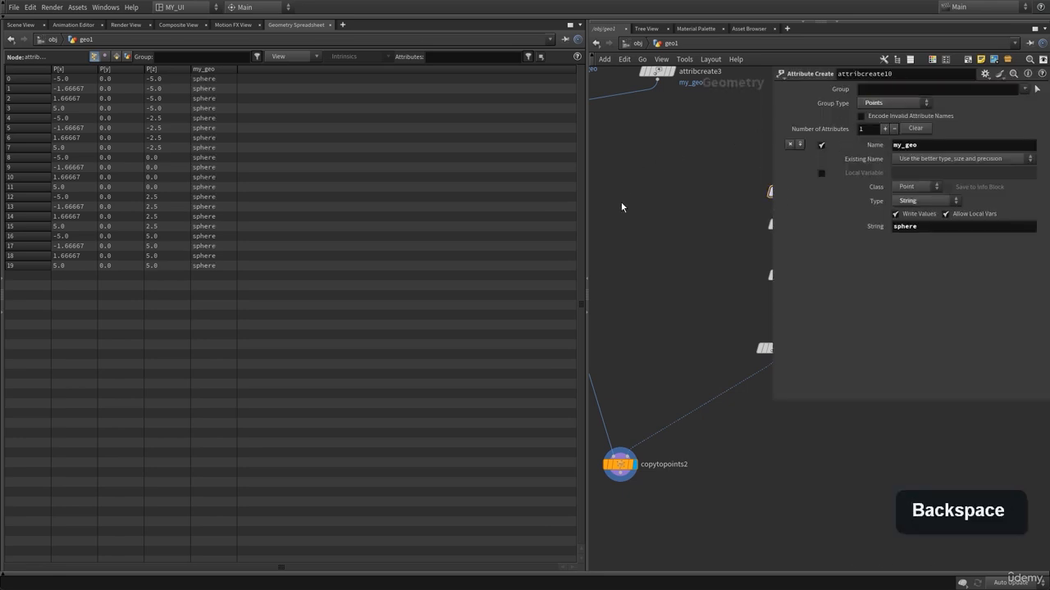
key(p)
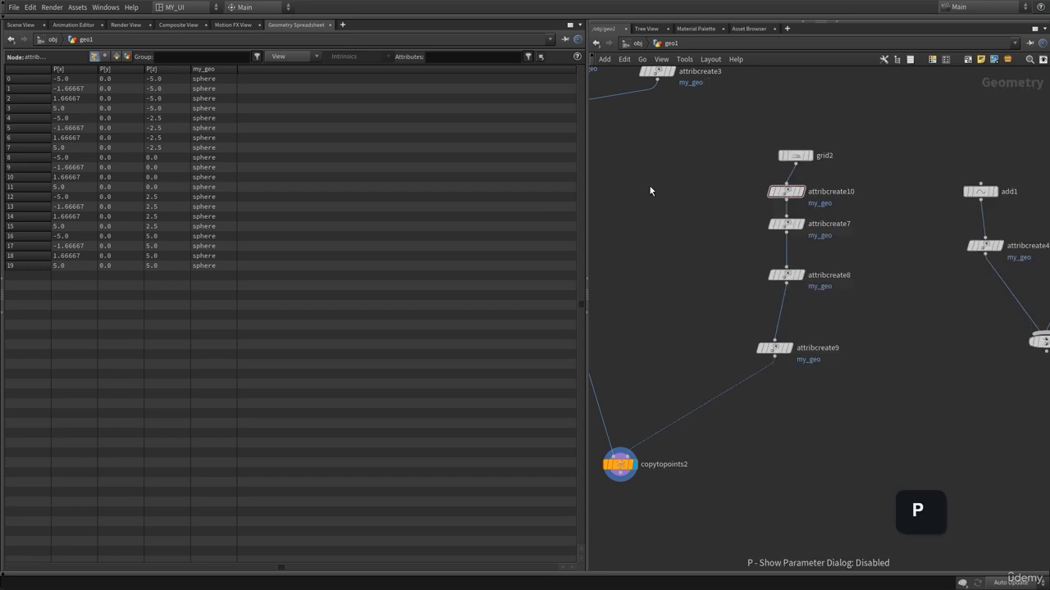
Display attribcreate9 to check the my_geo values of all points in the spreadsheet.
click(794, 329)
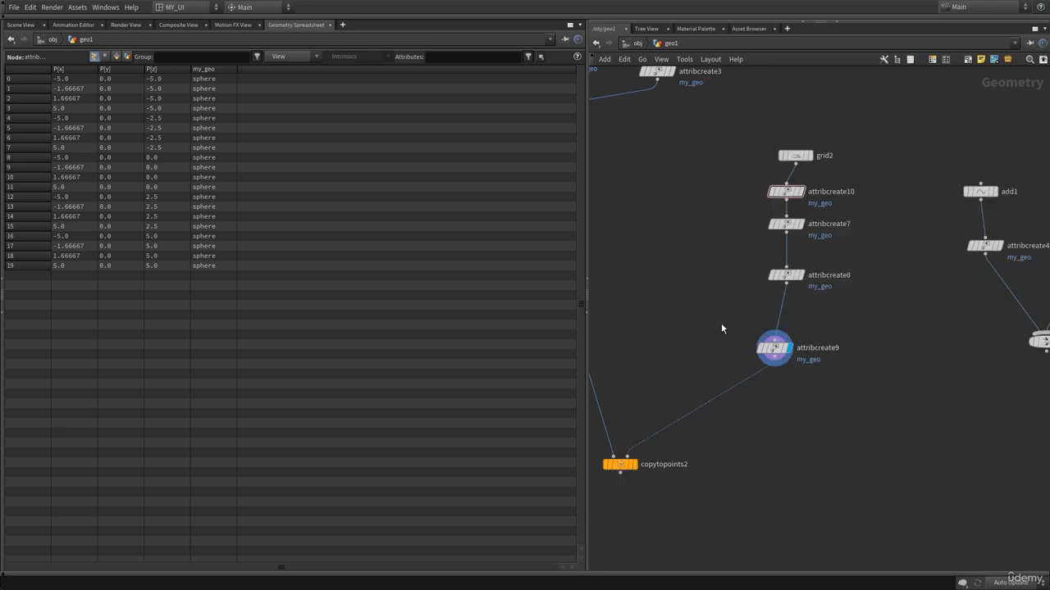
middle_drag(739, 187, 732, 214)
click(777, 215)
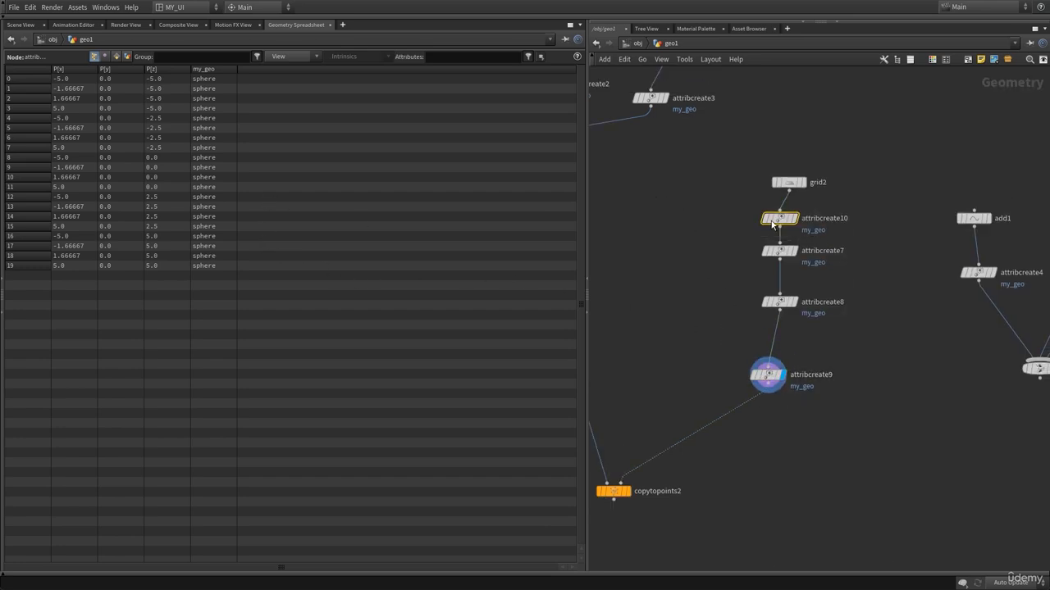
key(p)
key(p)
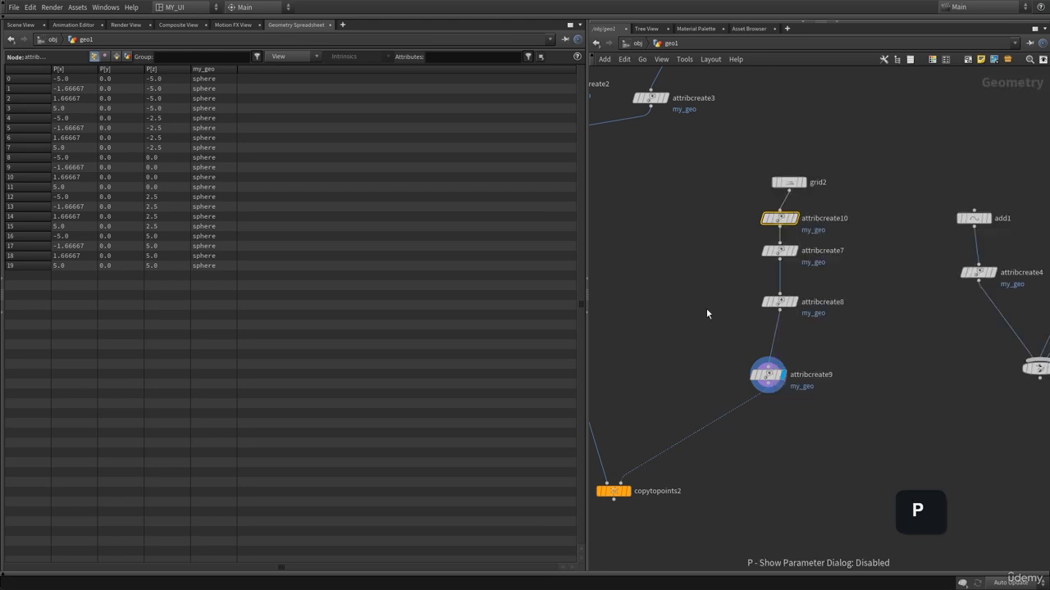
click(768, 376)
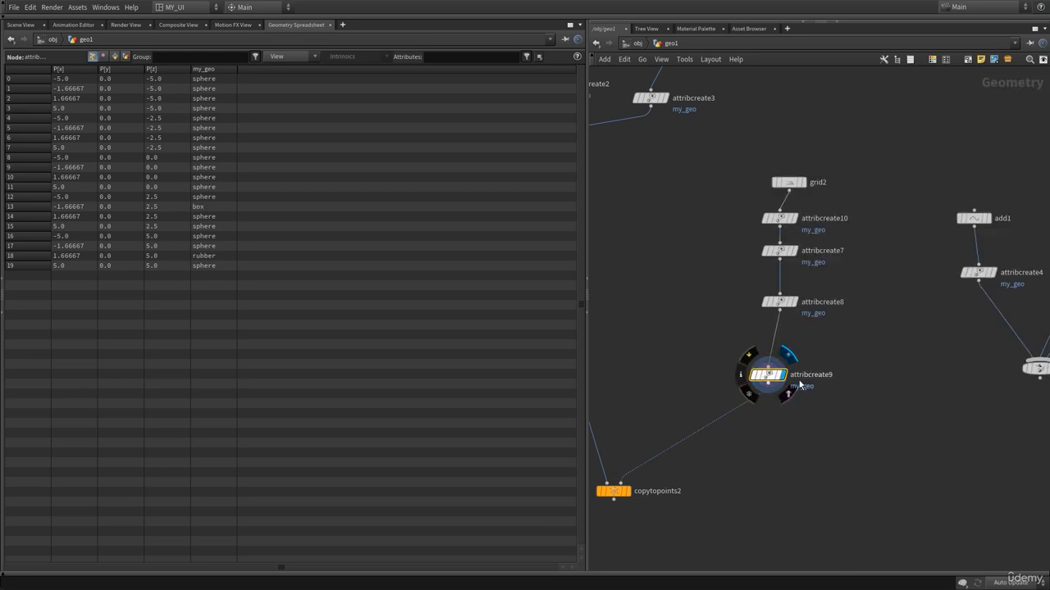
Return to the Scene View and display copytopoints2's result.
scroll(782, 429, up, 4)
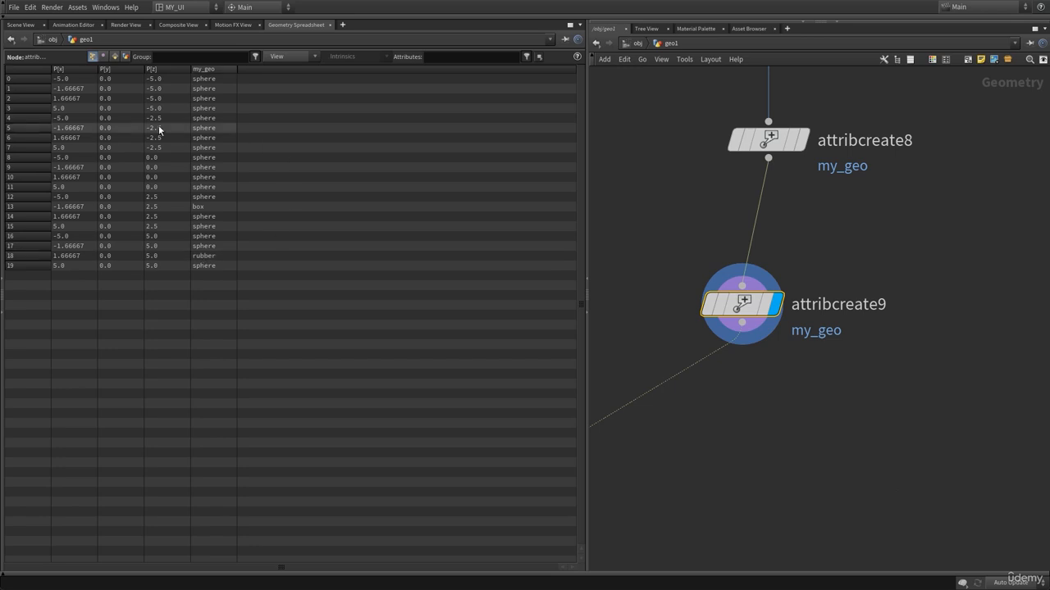
click(30, 25)
middle_drag(831, 423, 932, 392)
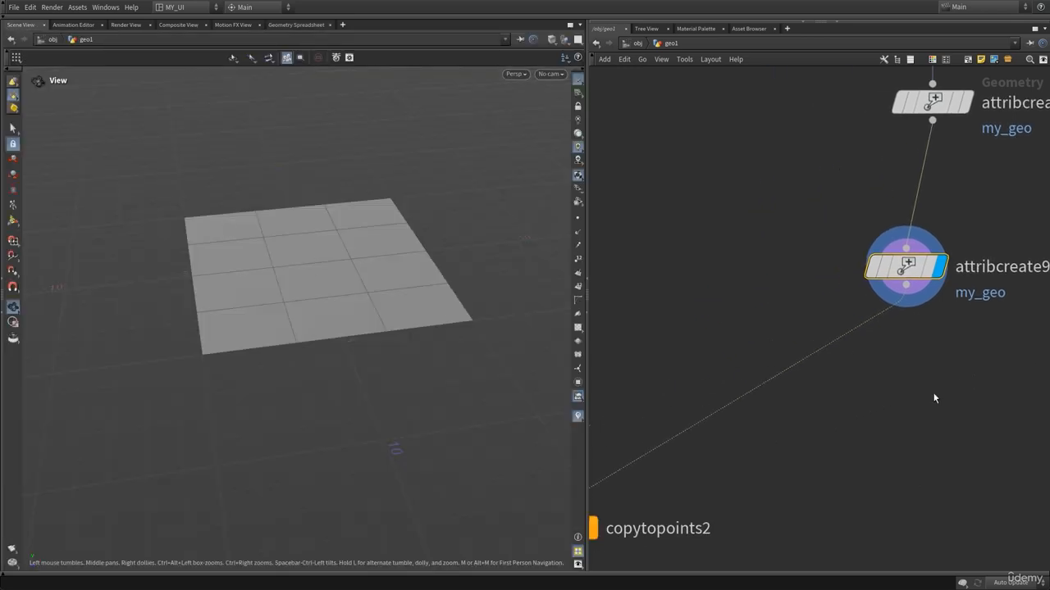
scroll(933, 392, down, 5)
click(787, 410)
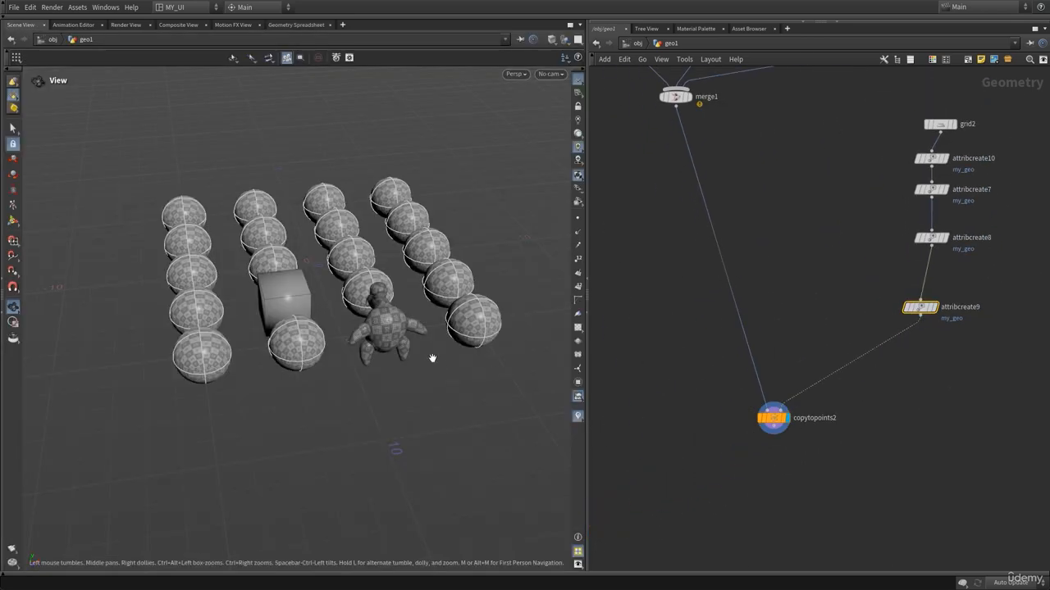
Orbit the copied result, then display attribcreate10 and review its attribute parameters before hiding the dialog.
drag(325, 320, 319, 340)
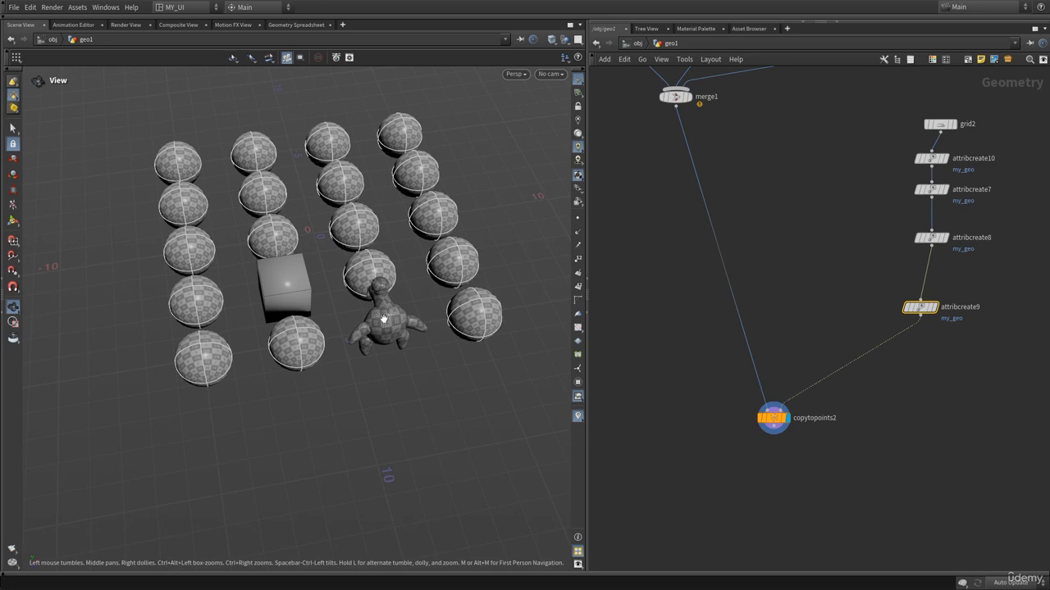
drag(359, 212, 332, 244)
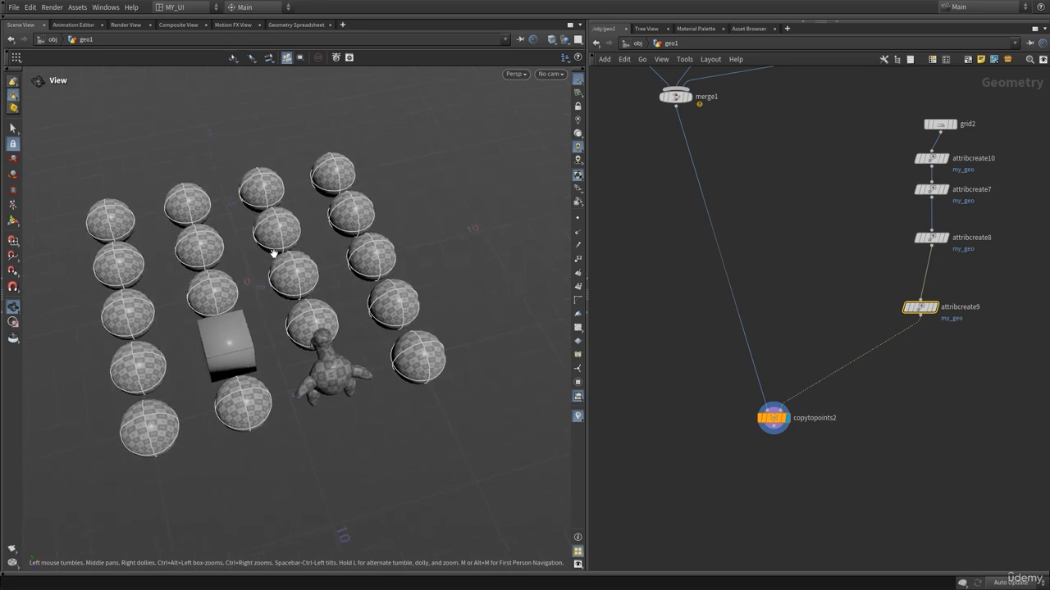
middle_drag(819, 255, 751, 318)
scroll(781, 257, up, 4)
middle_drag(858, 198, 805, 237)
click(862, 242)
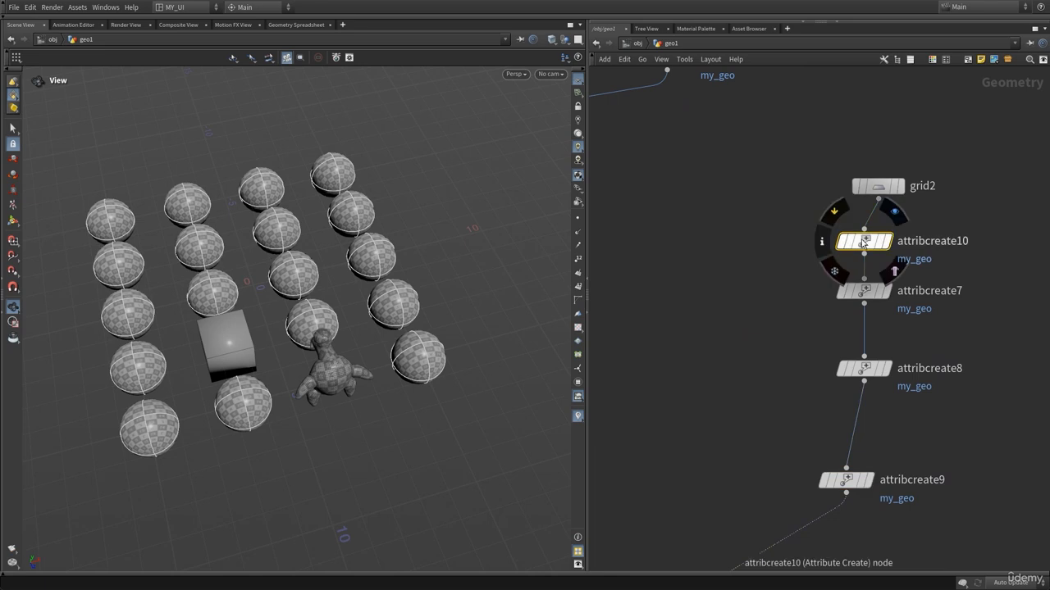
key(r)
key(p)
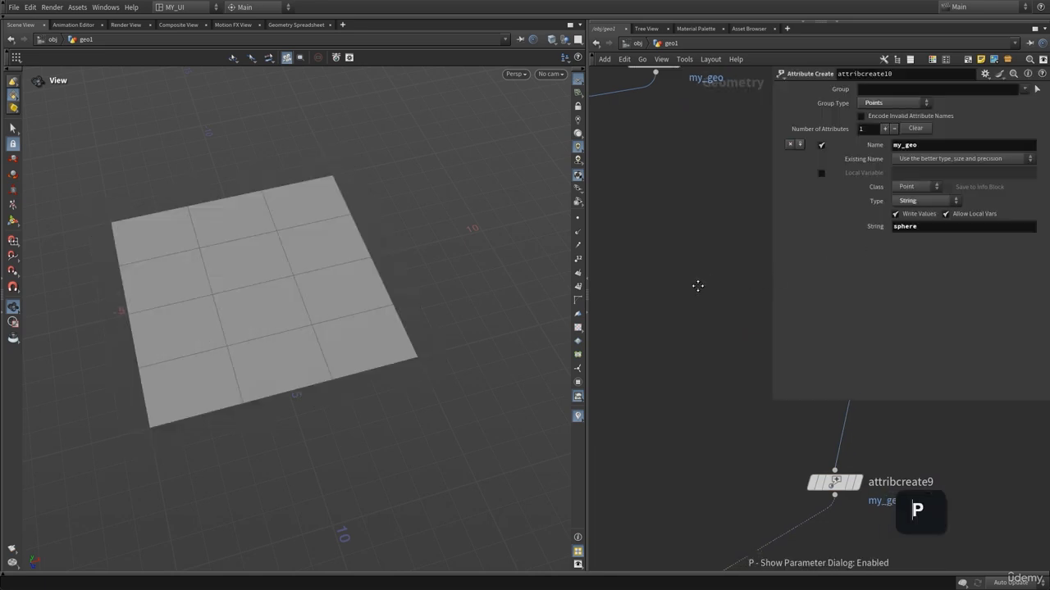
key(p)
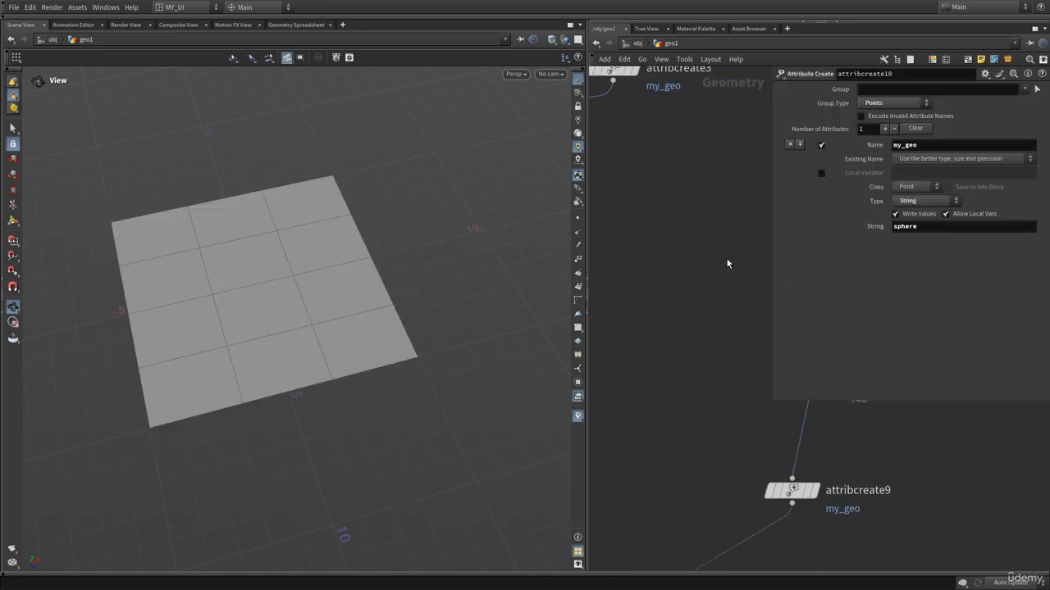
Delete the four attribute create nodes chained below grid2.
scroll(689, 281, down, 3)
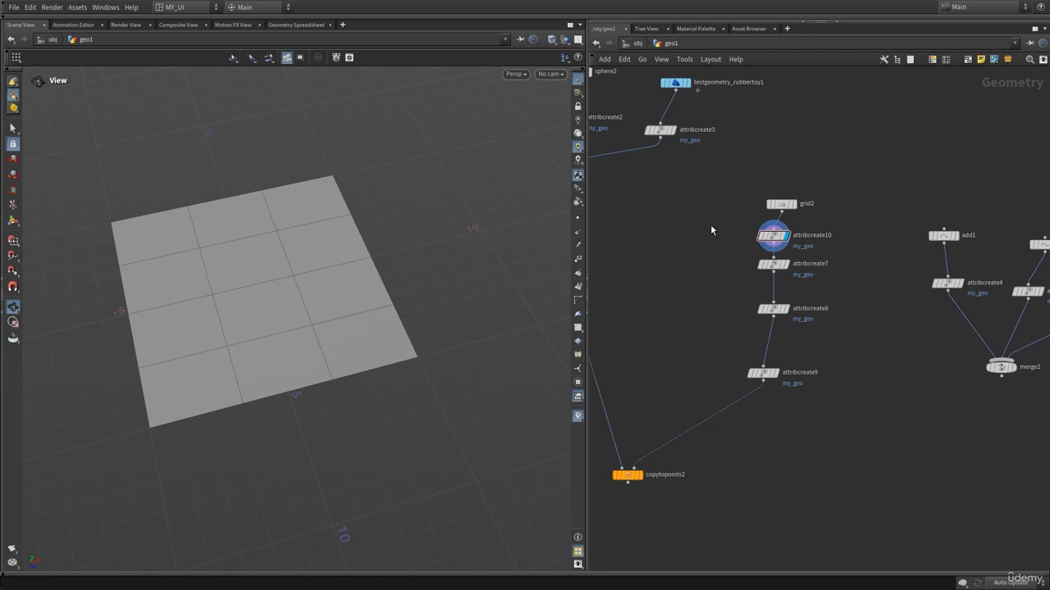
drag(710, 224, 818, 417)
key(Delete)
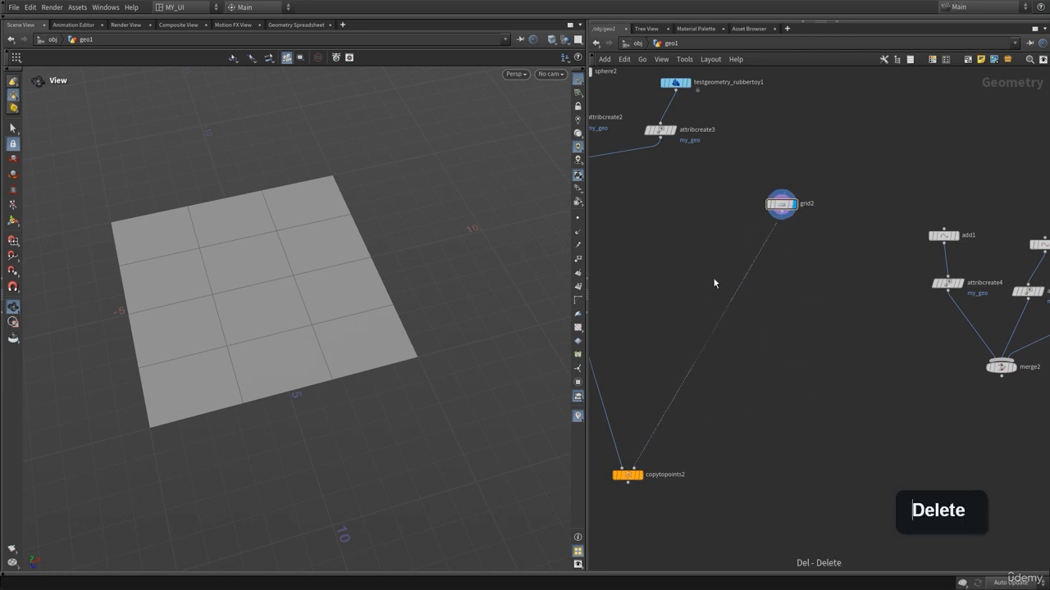
Display merge1's combined geometry in the viewport.
middle_drag(713, 283, 790, 337)
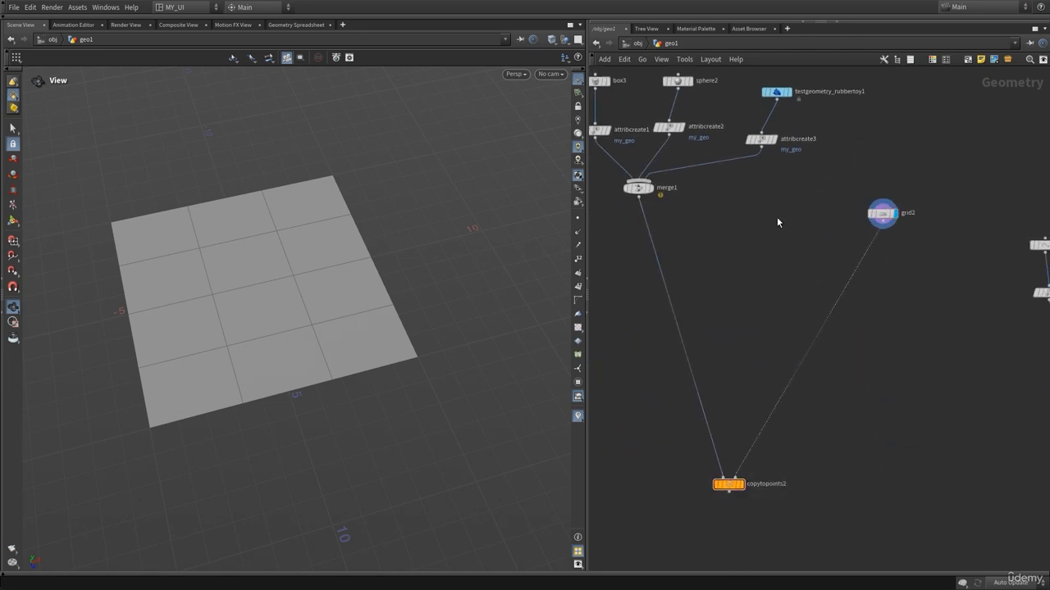
middle_drag(868, 367, 793, 342)
middle_drag(689, 304, 806, 321)
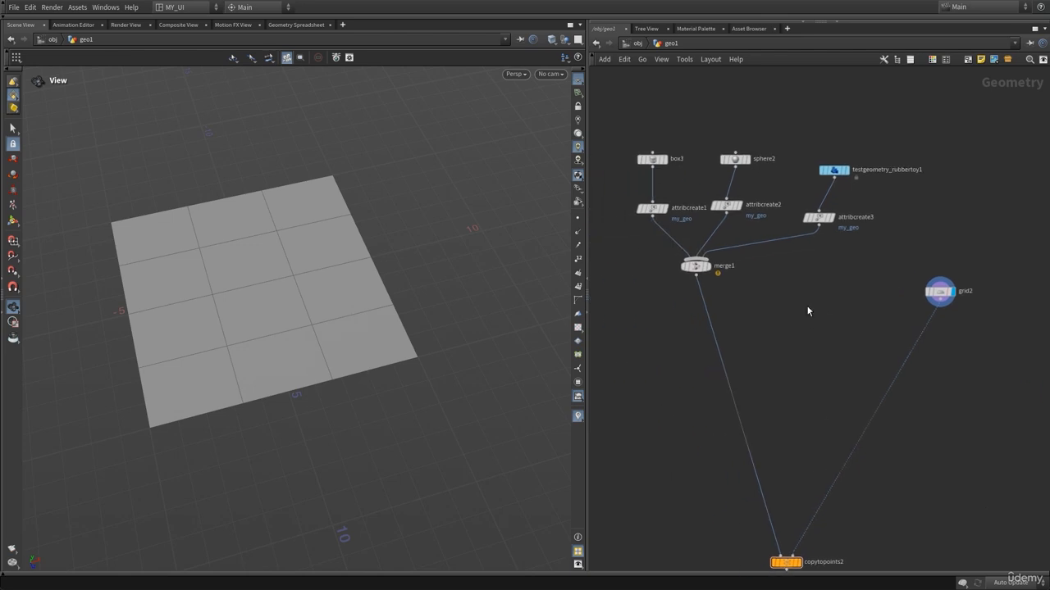
drag(617, 180, 859, 233)
click(779, 332)
middle_drag(778, 332, 760, 322)
click(691, 258)
middle_click(681, 257)
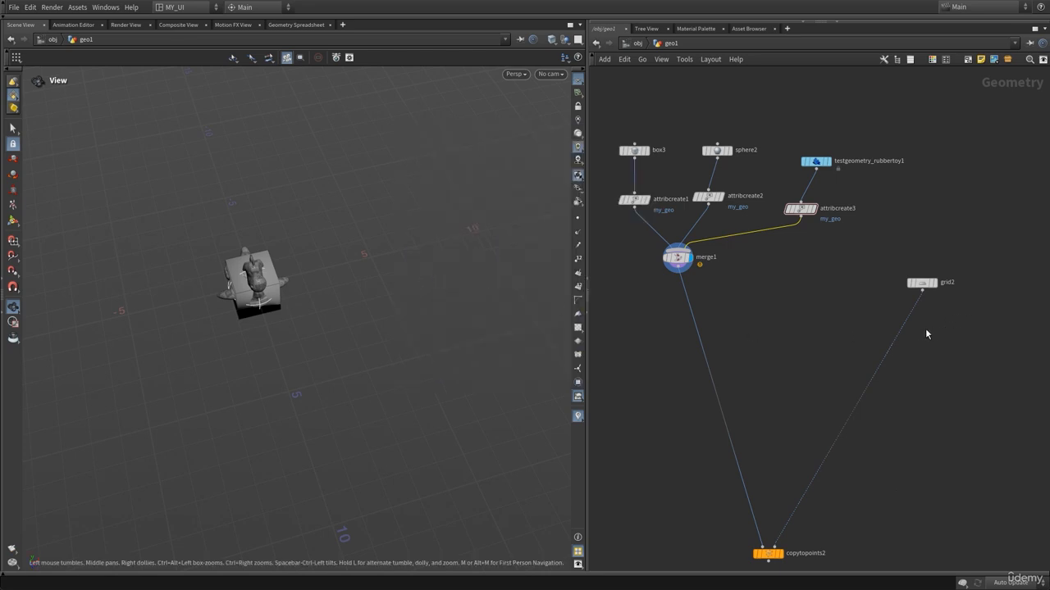
Add an Attribute from Pieces node to the network below grid2.
key(Tab)
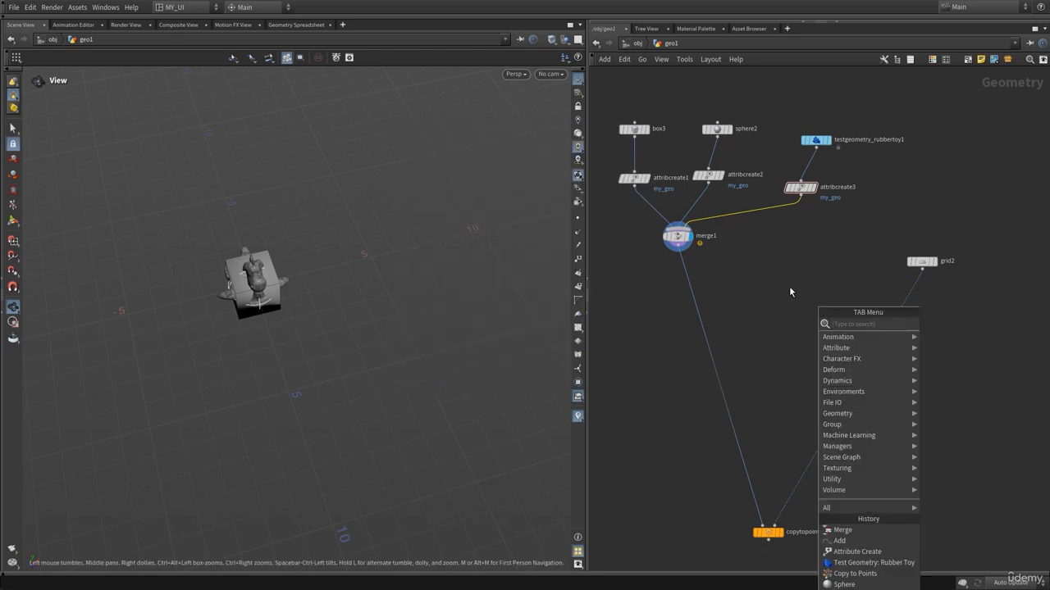
text(attr)
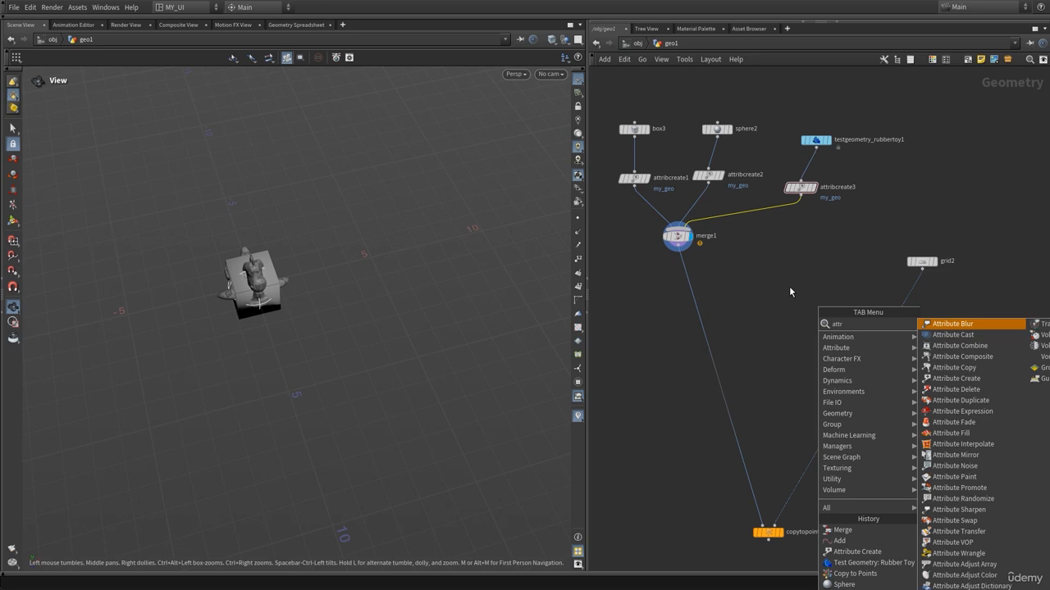
text(fro)
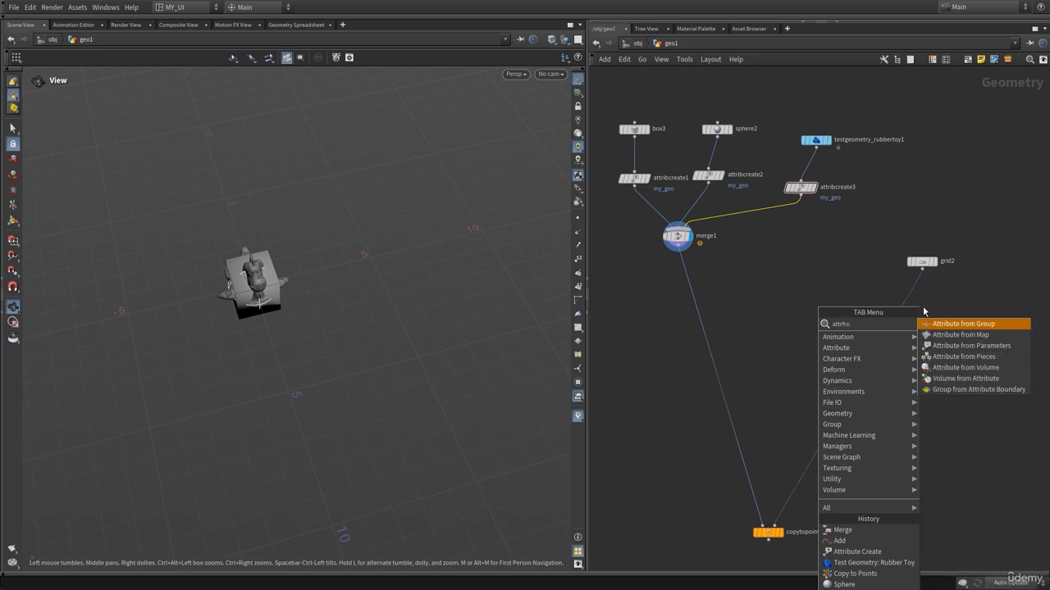
click(952, 357)
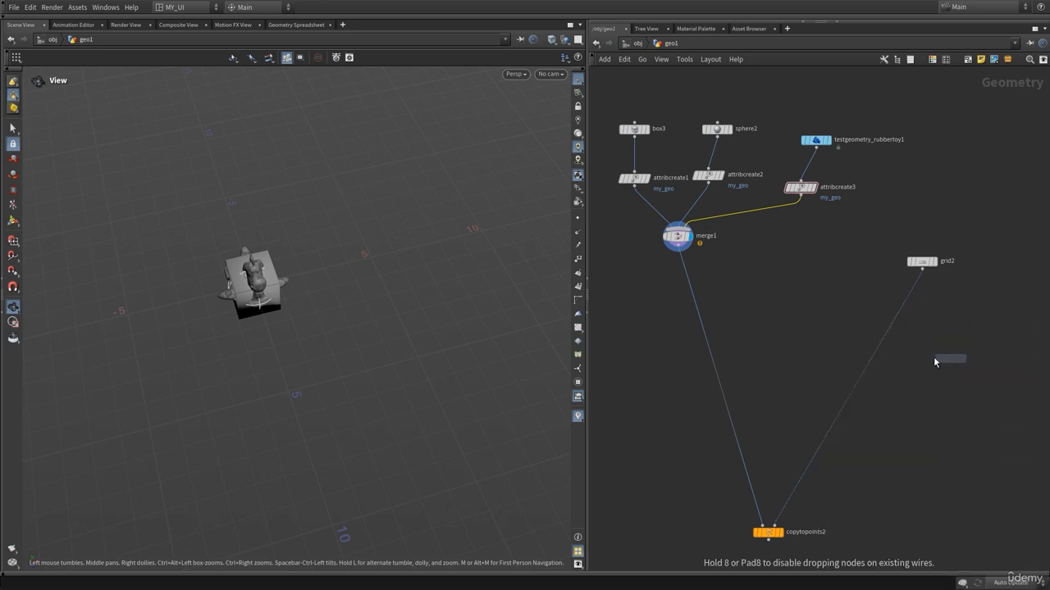
click(803, 355)
scroll(746, 305, up, 3)
middle_drag(818, 355, 698, 312)
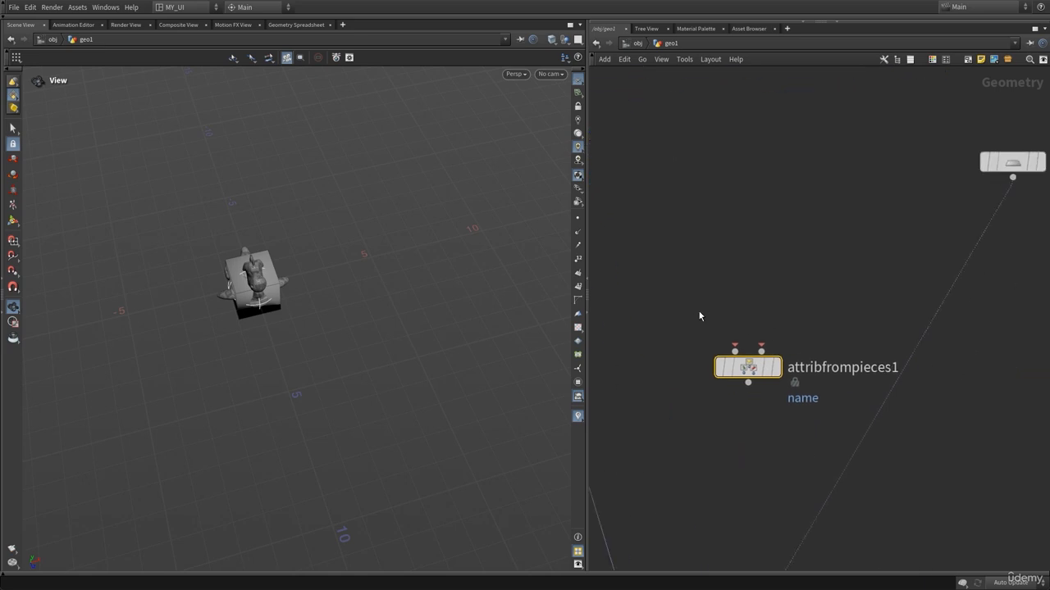
drag(748, 367, 743, 398)
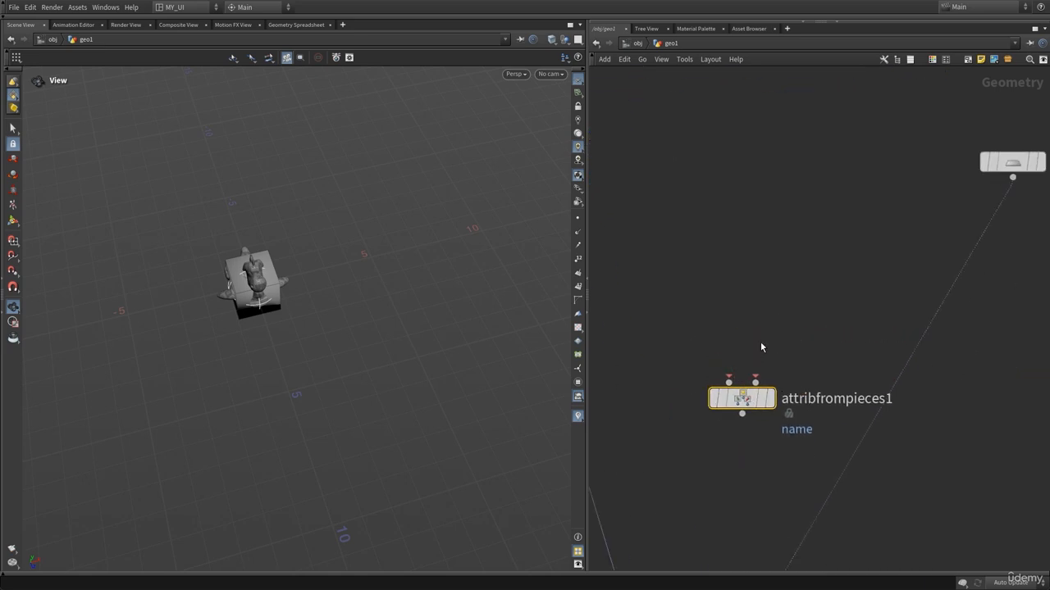
Connect grid2 into the first input of the Attribute from Pieces node.
middle_drag(851, 307, 799, 323)
click(990, 178)
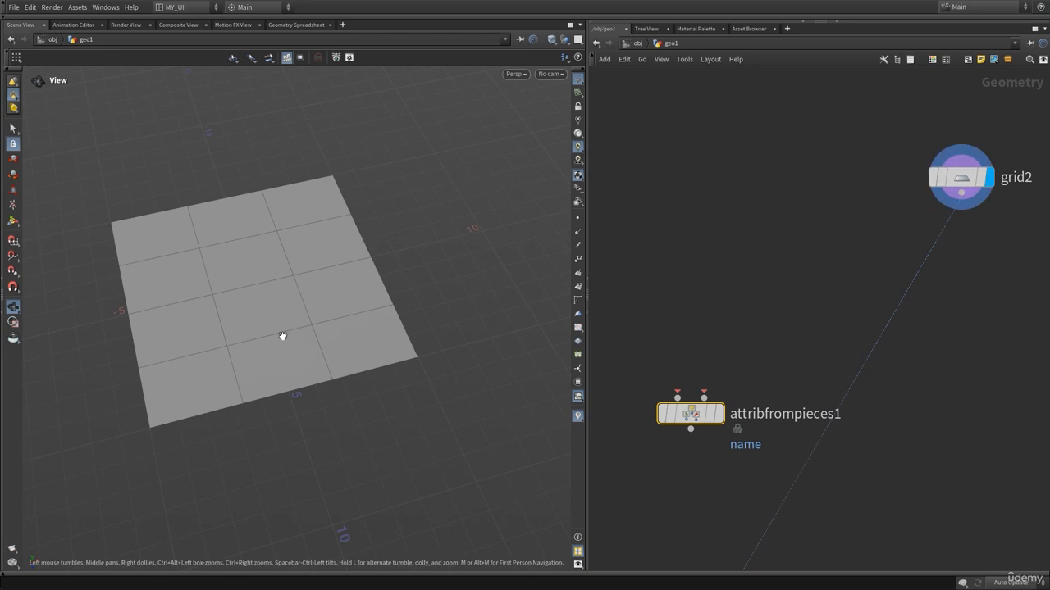
mouse_move(281, 335)
mouse_down()
mouse_move(309, 352)
mouse_move(291, 341)
mouse_up()
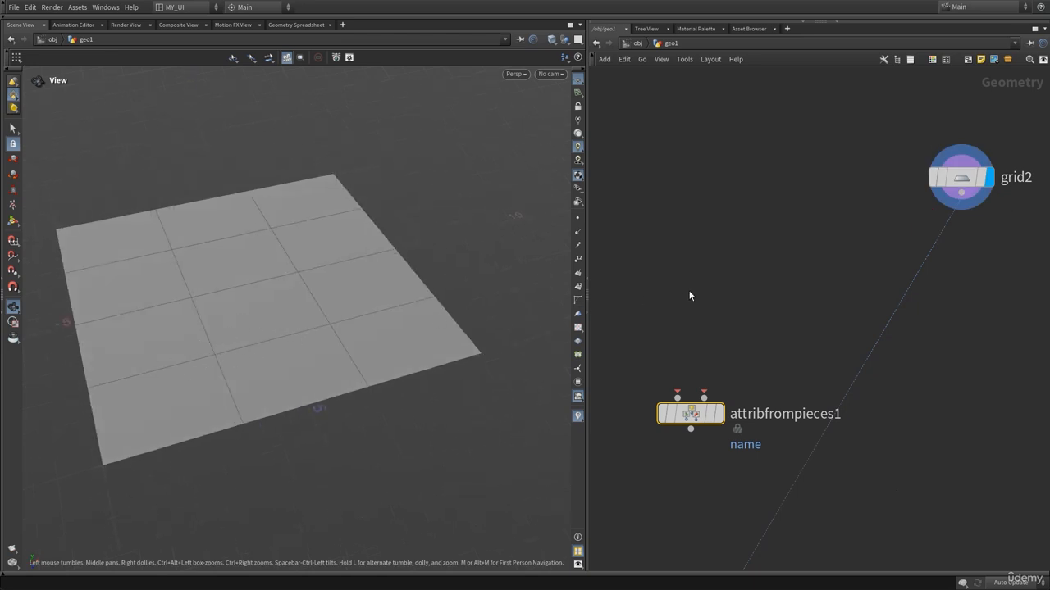
drag(677, 397, 968, 220)
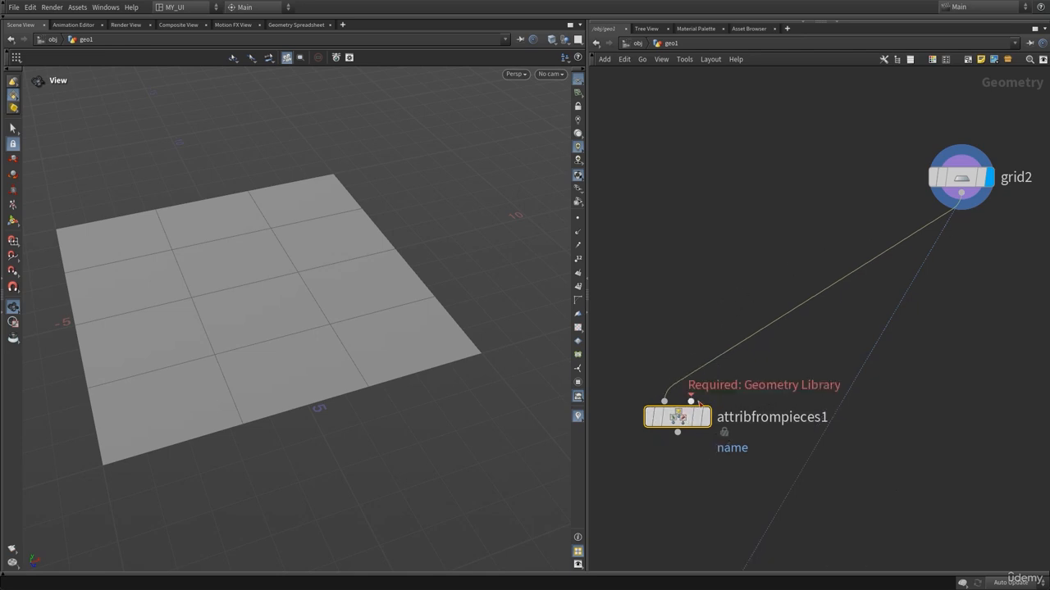
Connect merge1 into the second input of the Attribute from Pieces node.
scroll(802, 326, down, 3)
click(686, 202)
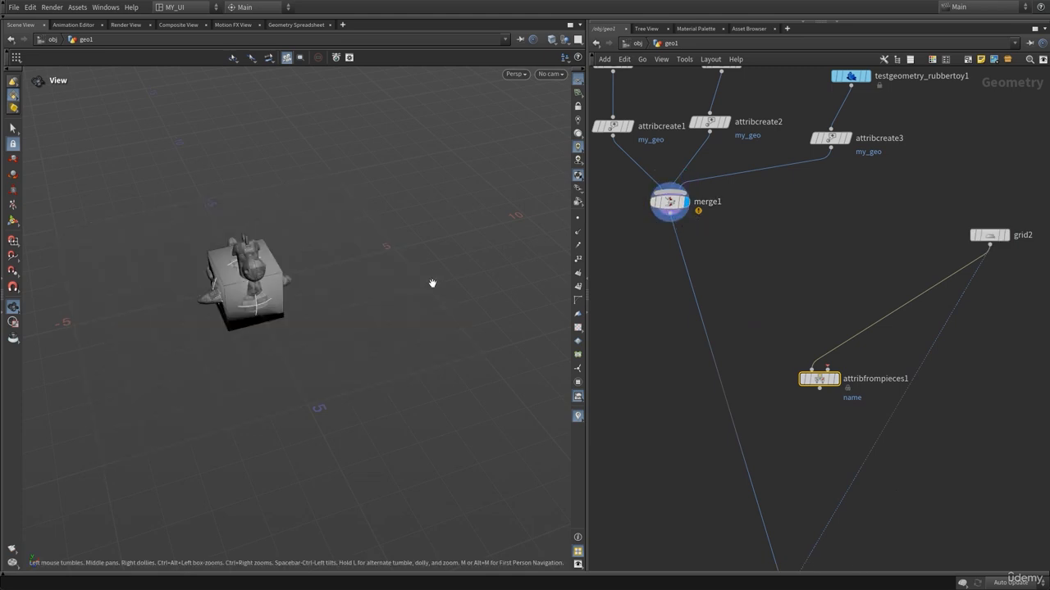
key(h)
drag(943, 193, 588, 336)
click(755, 373)
middle_drag(755, 373, 728, 235)
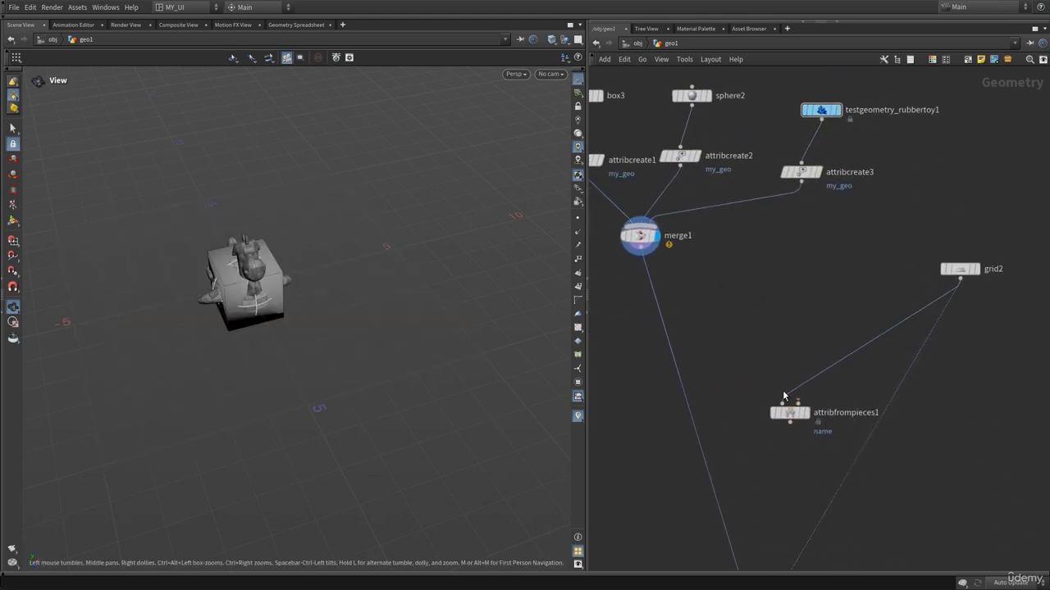
click(784, 401)
click(642, 250)
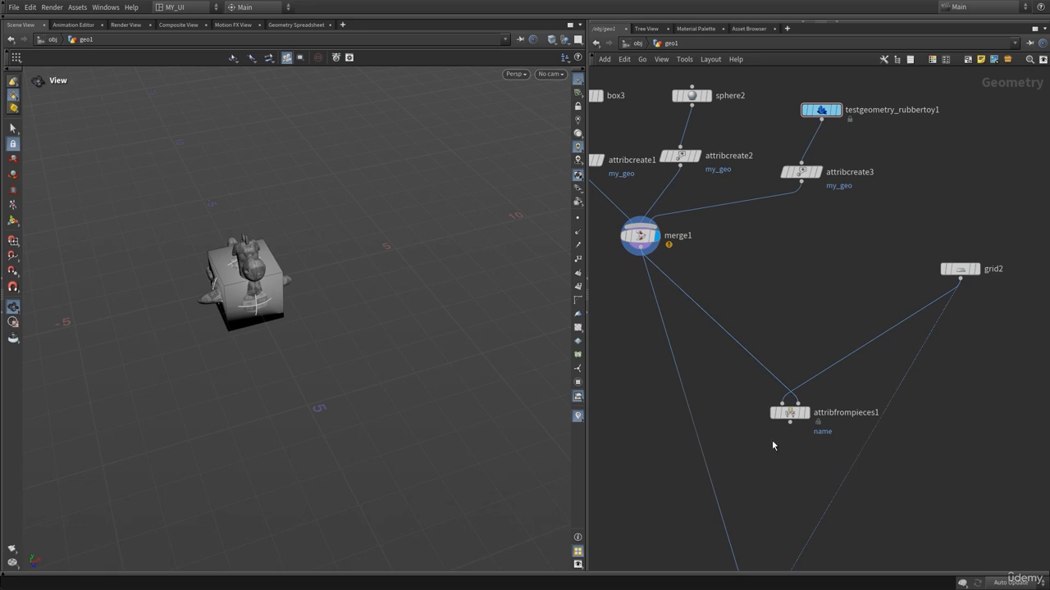
middle_drag(773, 445, 729, 406)
Display the Attribute from Pieces node and open its parameter dialog.
mouse_move(747, 376)
click(768, 355)
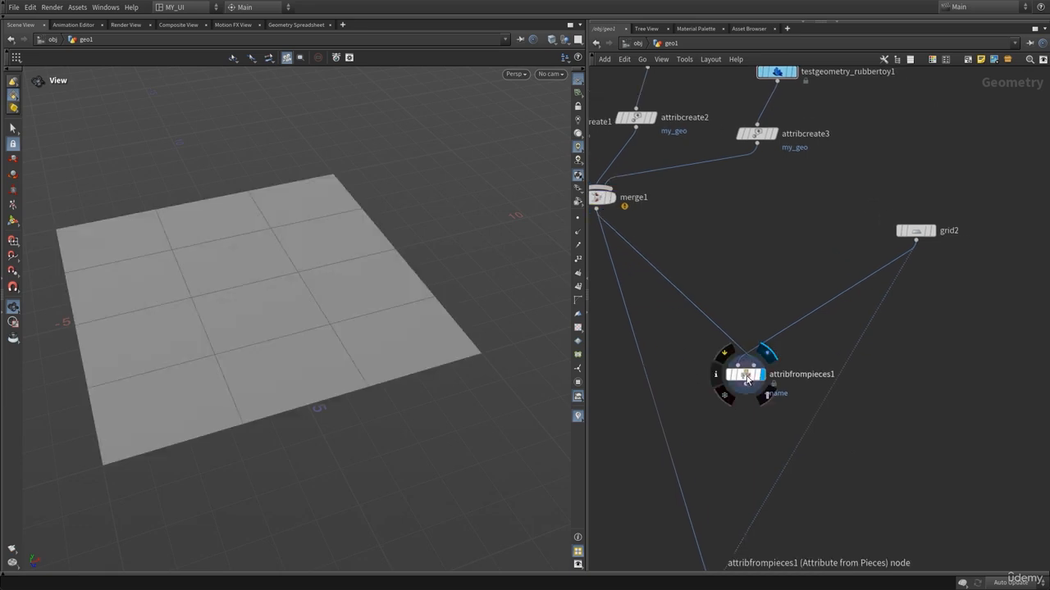
drag(746, 379, 736, 346)
key(p)
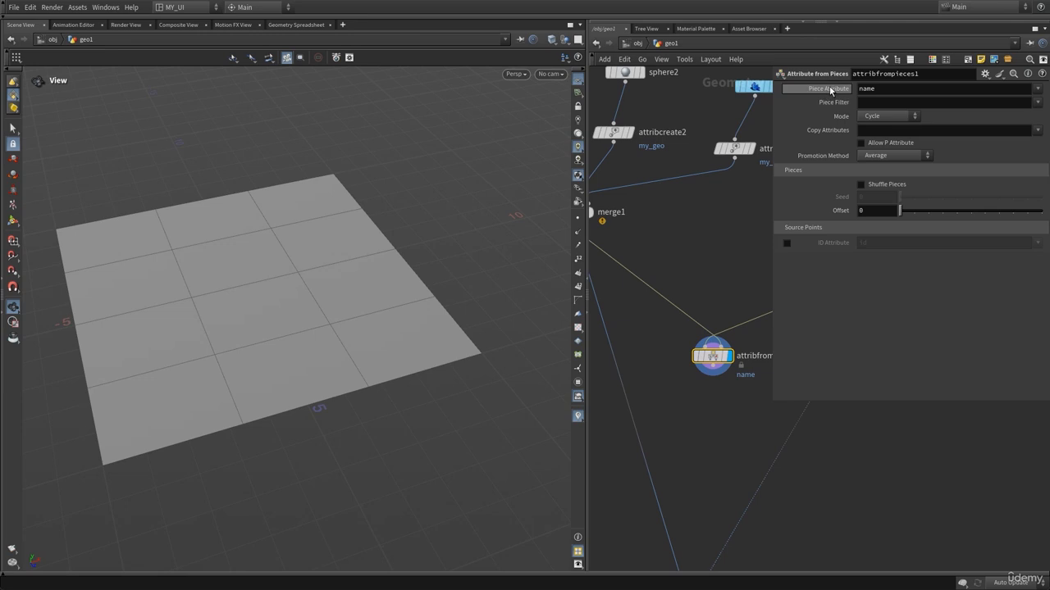
click(882, 90)
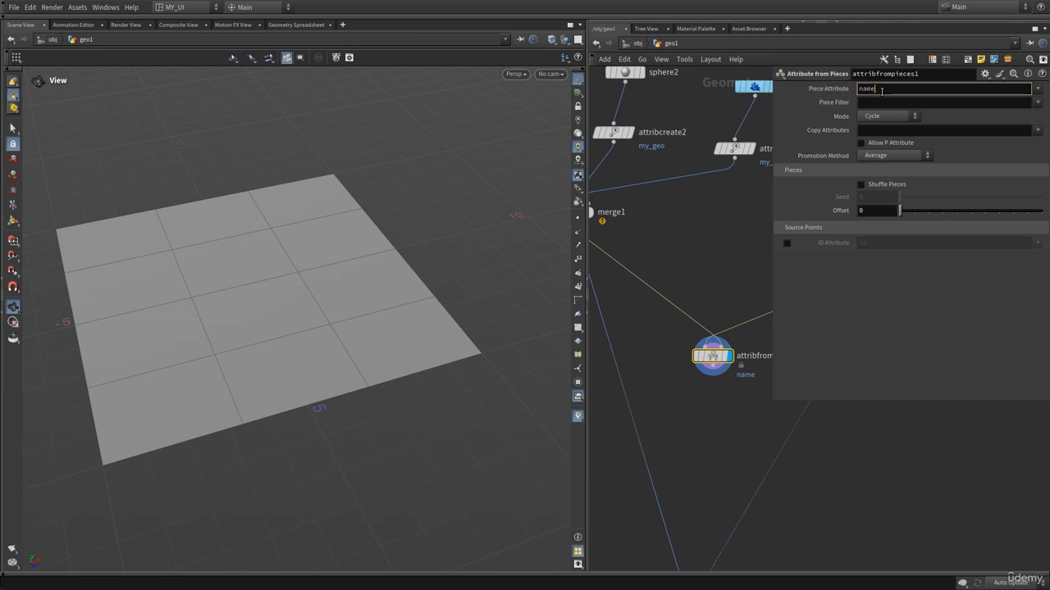
double_click(881, 91)
click(885, 285)
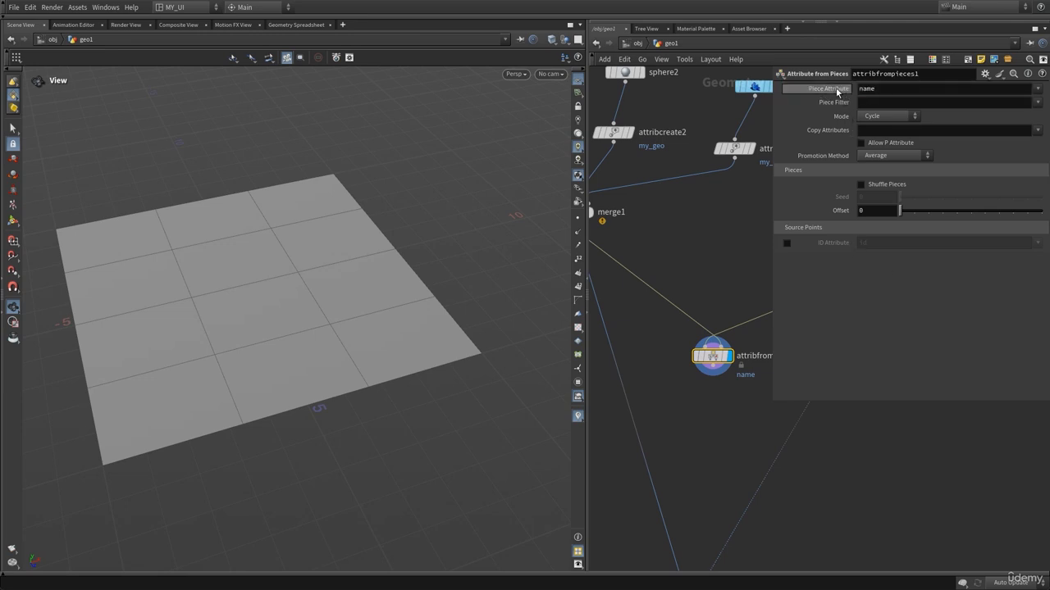
double_click(924, 88)
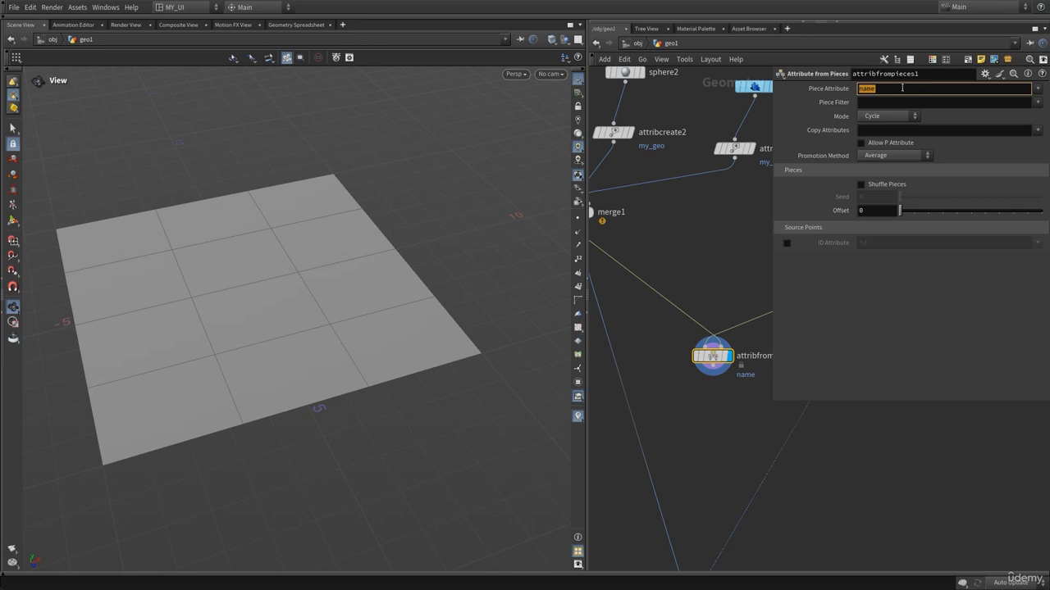
Check attribcreate2's attribute name in its parameters, then hide the dialog.
click(688, 214)
middle_drag(684, 219, 779, 304)
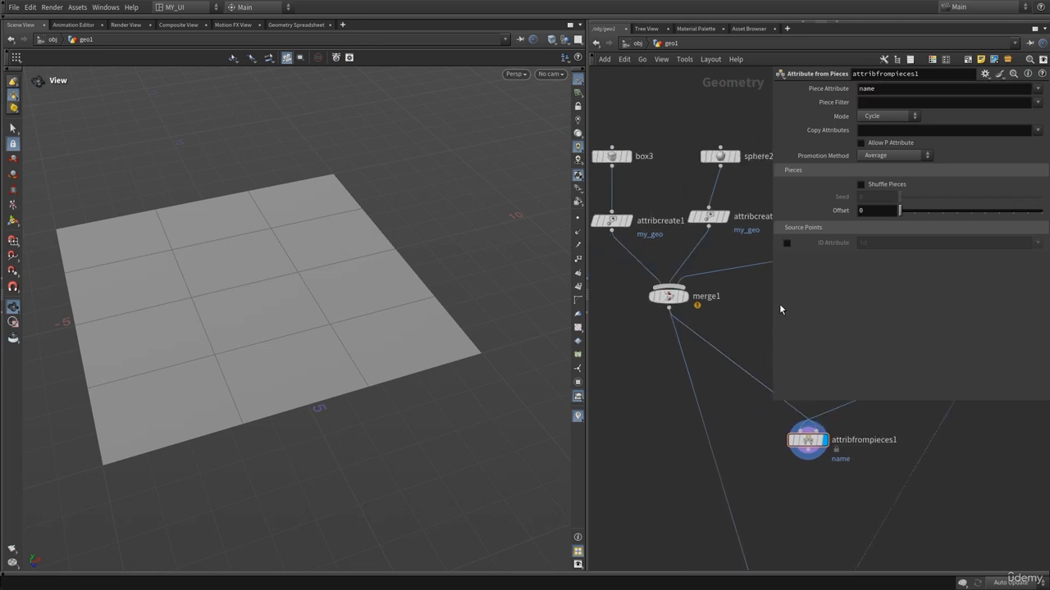
drag(691, 240, 693, 239)
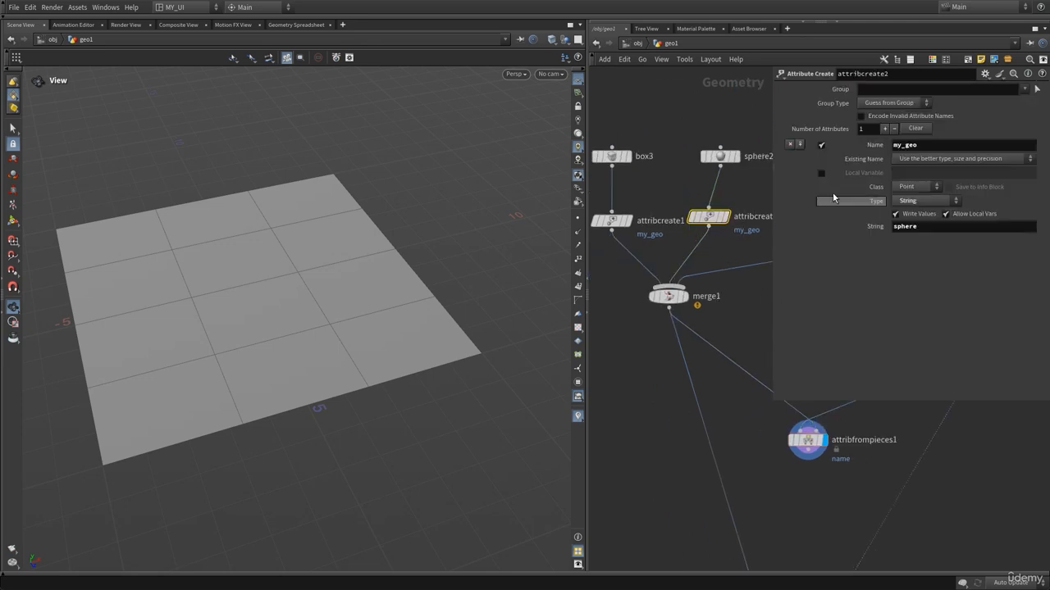
key(p)
middle_drag(736, 305, 712, 284)
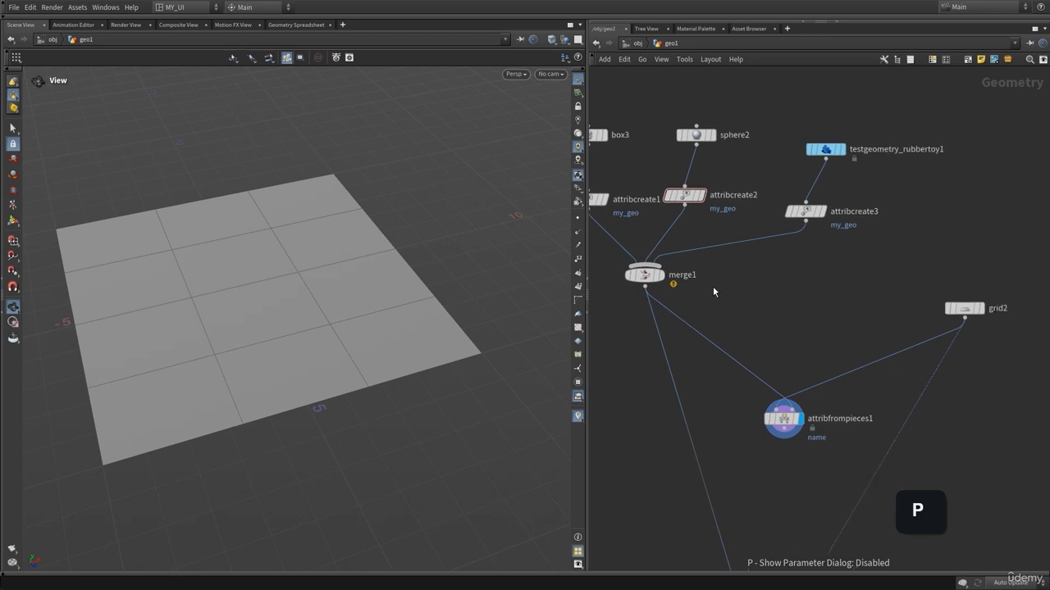
drag(798, 331, 759, 451)
Set the Attribute from Pieces node's Piece Attribute to my_geo.
key(p)
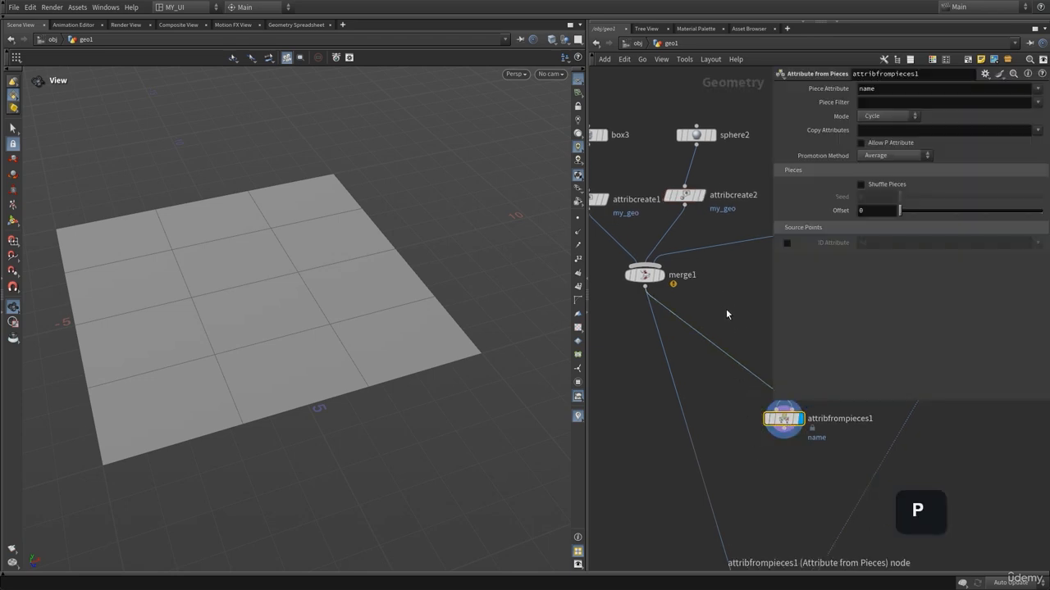
middle_drag(807, 346, 775, 362)
click(895, 88)
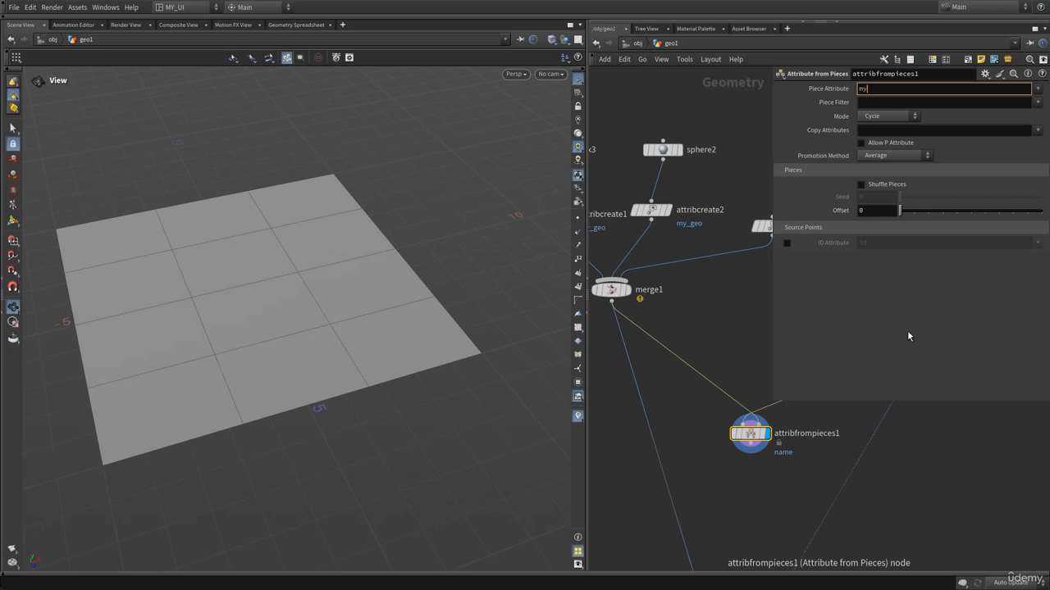
text(my_)
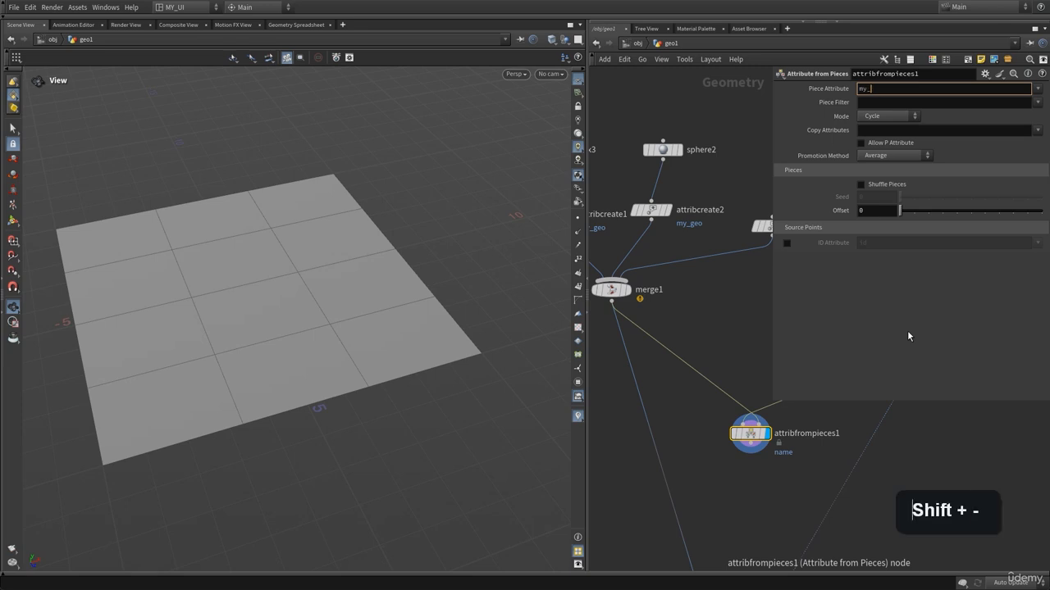
text(geo)
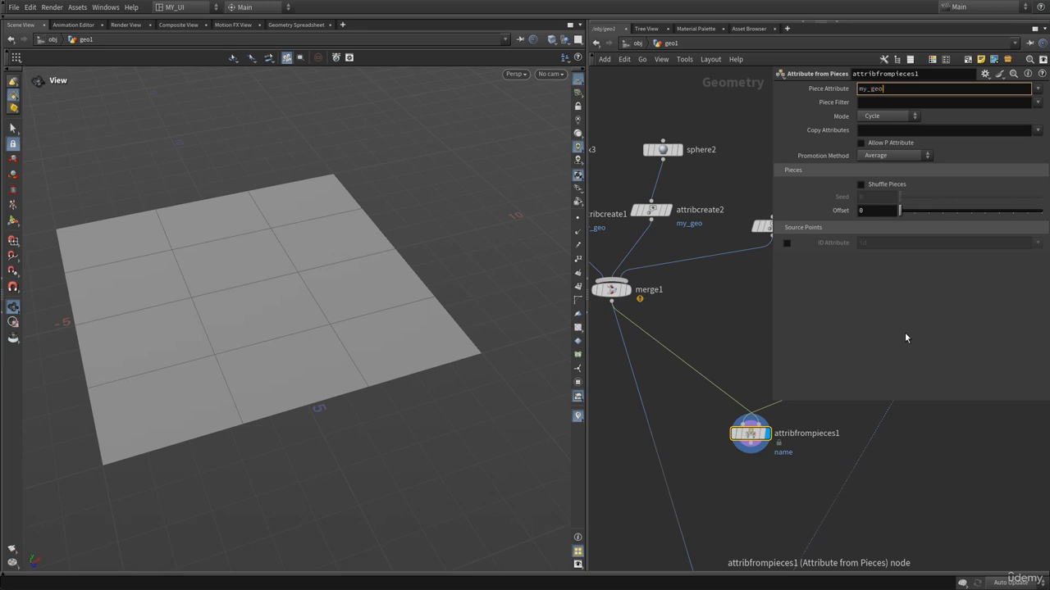
key(Return)
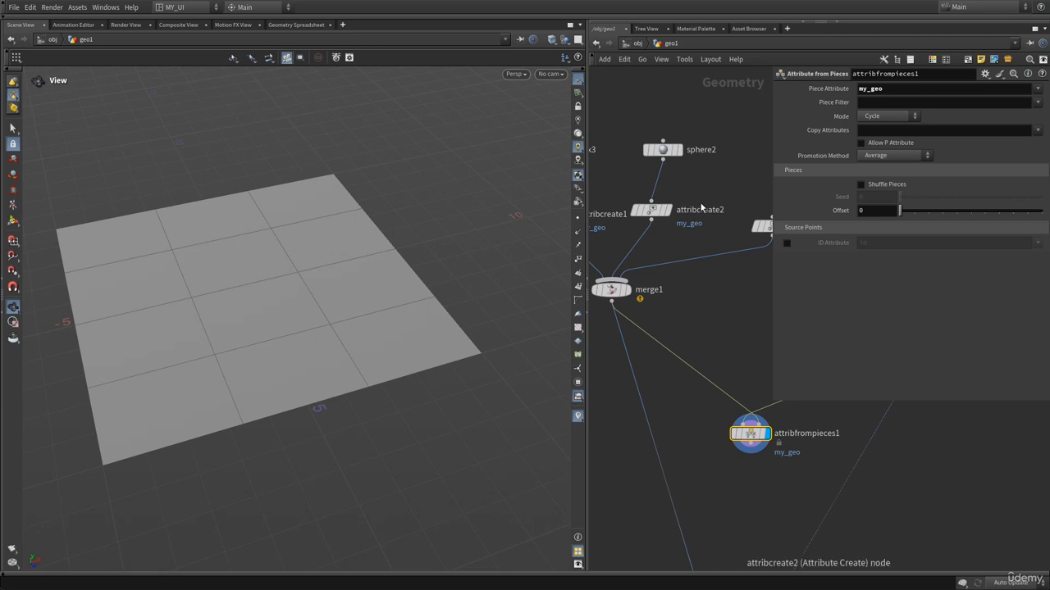
Check attribcreate1's string value and inspect the Attribute from Pieces node's info and attributes.
middle_drag(754, 221, 801, 284)
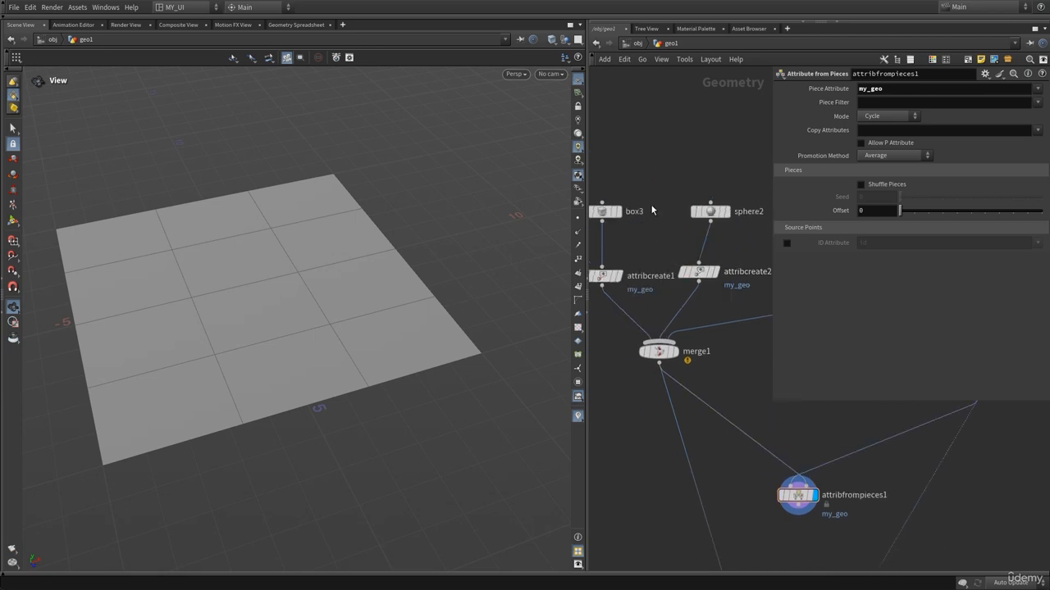
click(606, 212)
click(607, 276)
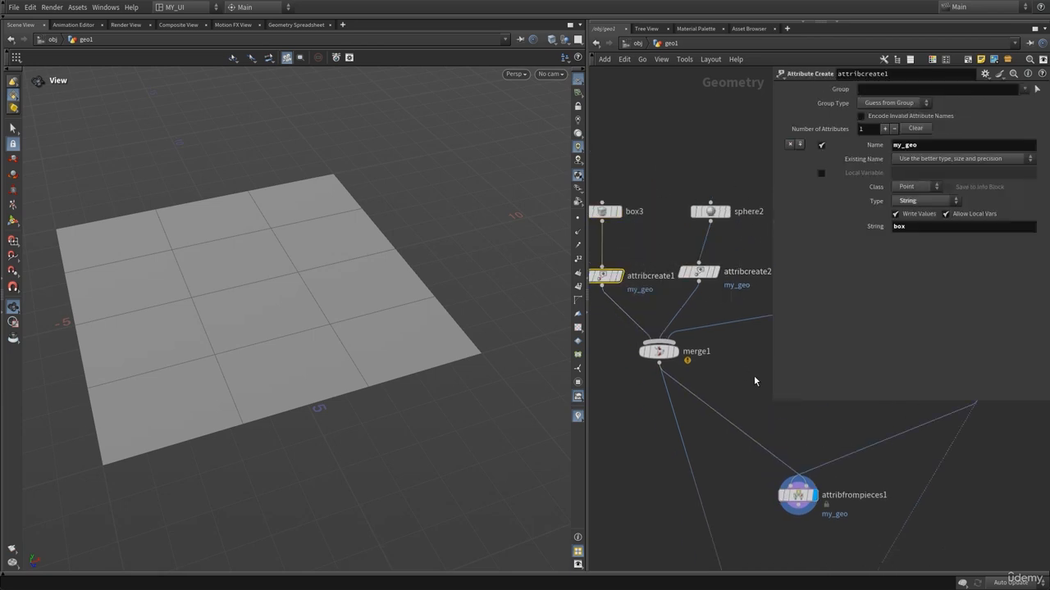
key(p)
middle_drag(896, 427, 833, 337)
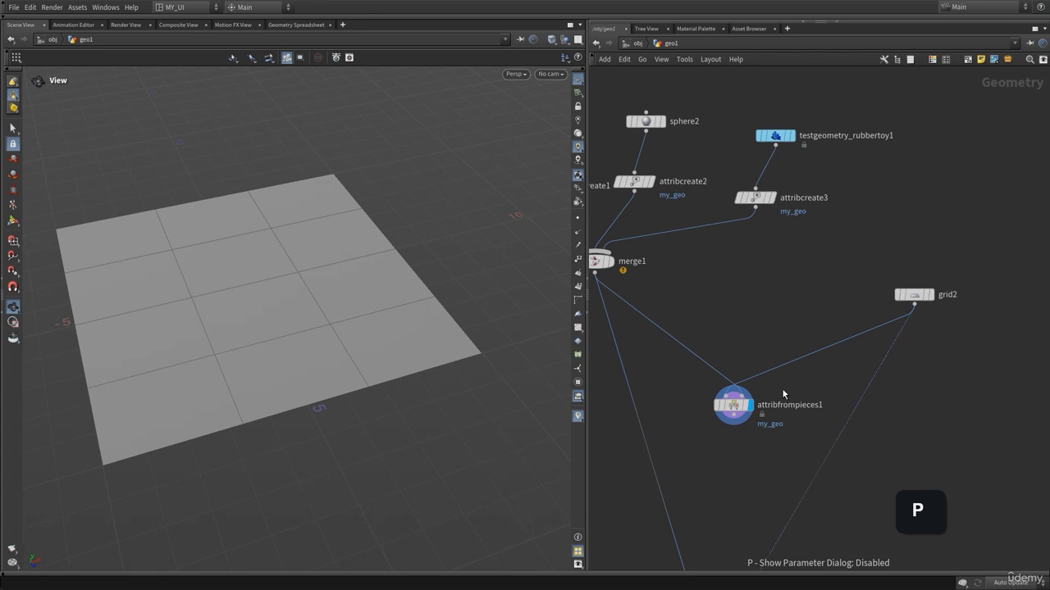
middle_click(727, 410)
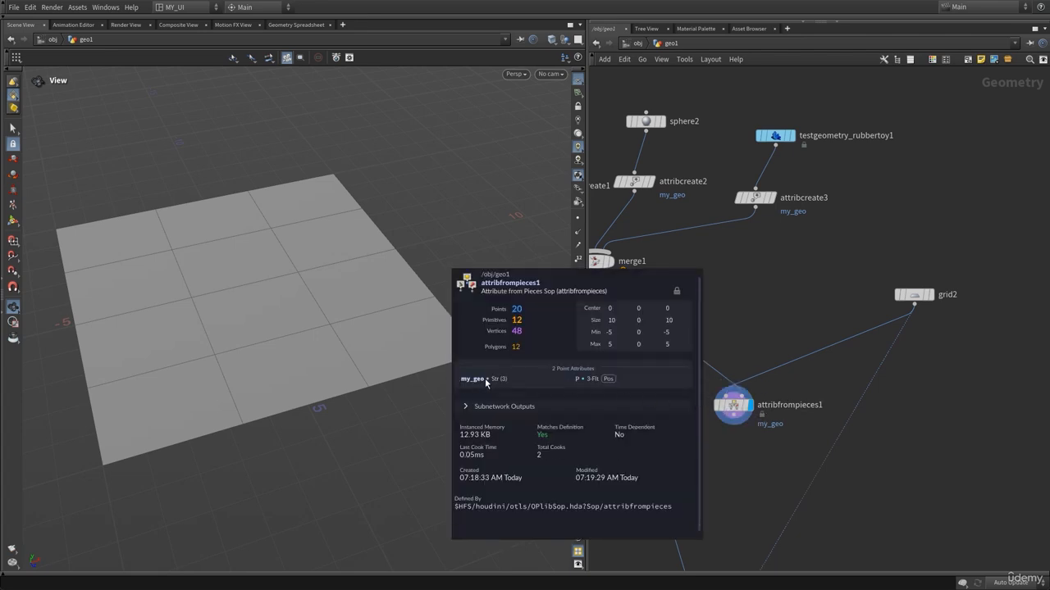
Wire attribfrompieces1 into the Copy to Points node's target points input and display the Copy to Points node.
drag(734, 409, 923, 391)
middle_drag(919, 467, 892, 277)
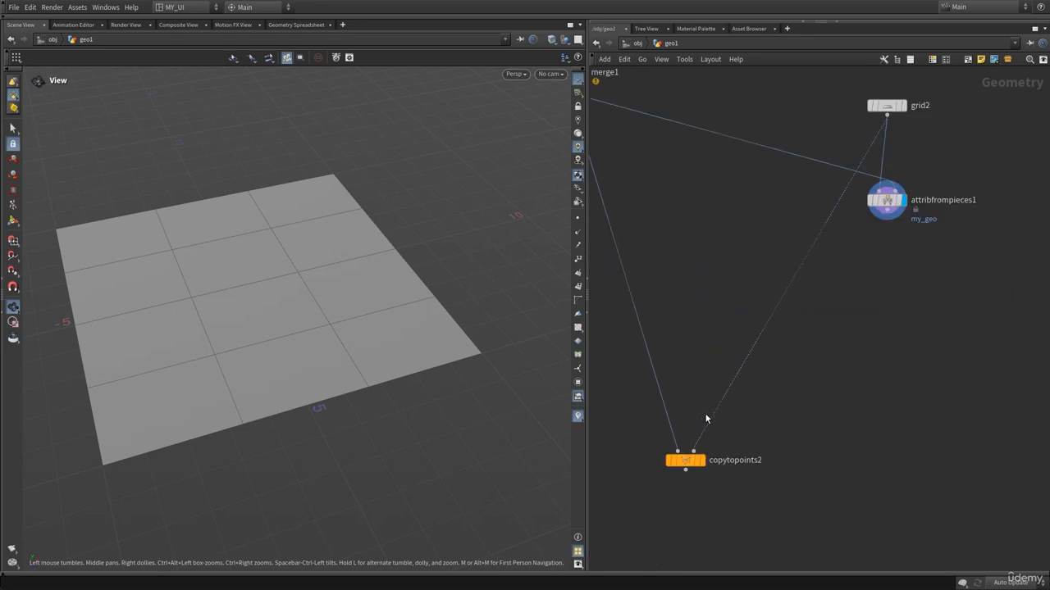
click(694, 453)
click(881, 236)
drag(892, 211, 855, 224)
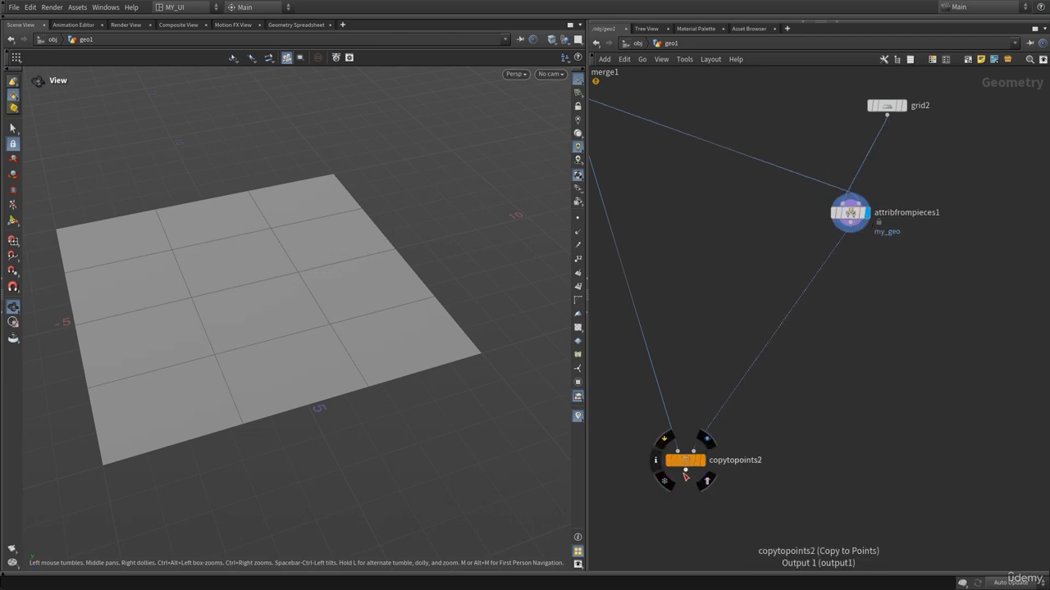
click(703, 448)
Set grid2's Rows to 7 with Columns at 4 to change the number of copies.
right_drag(480, 373, 276, 349)
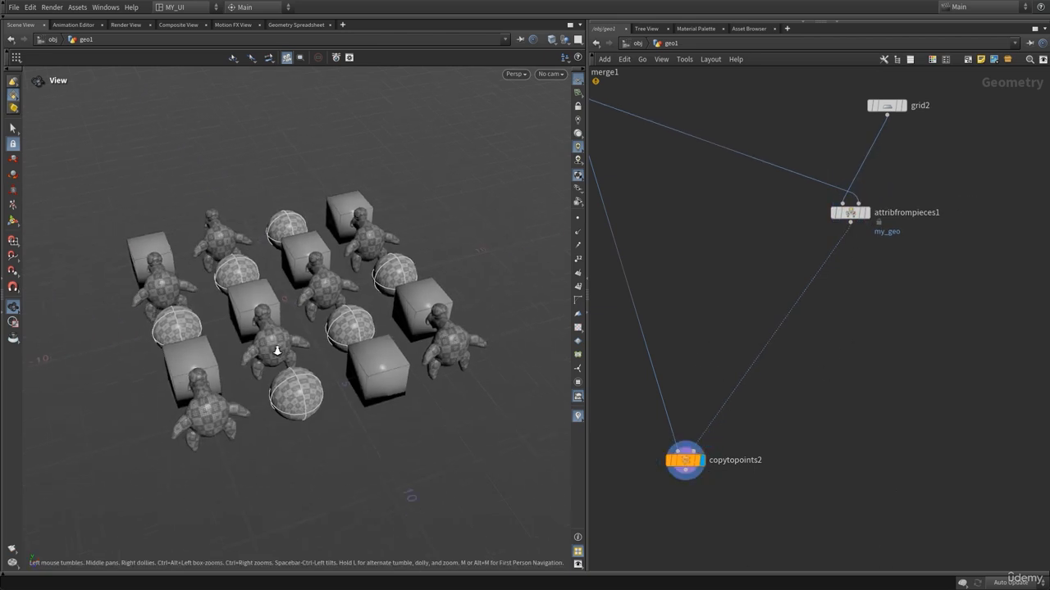
drag(276, 349, 283, 367)
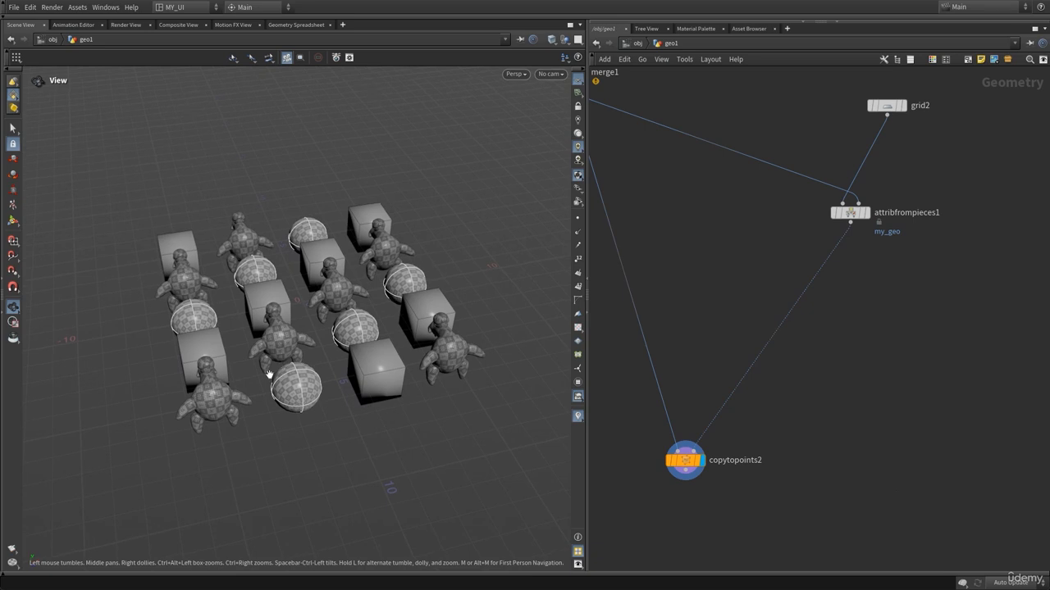
right_drag(271, 368, 300, 362)
middle_drag(749, 294, 791, 387)
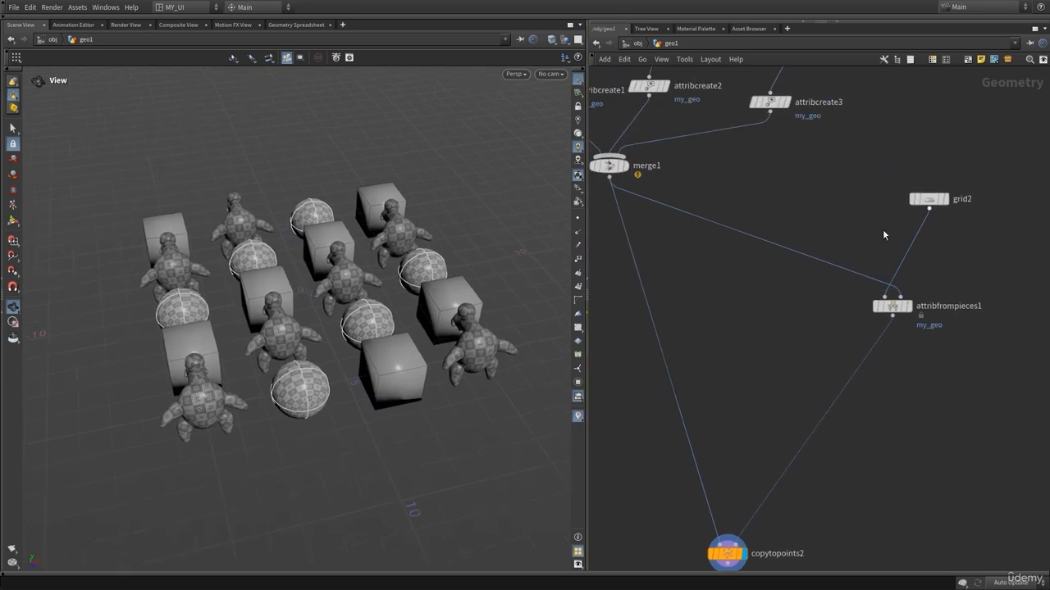
drag(356, 380, 356, 396)
middle_drag(798, 219, 780, 232)
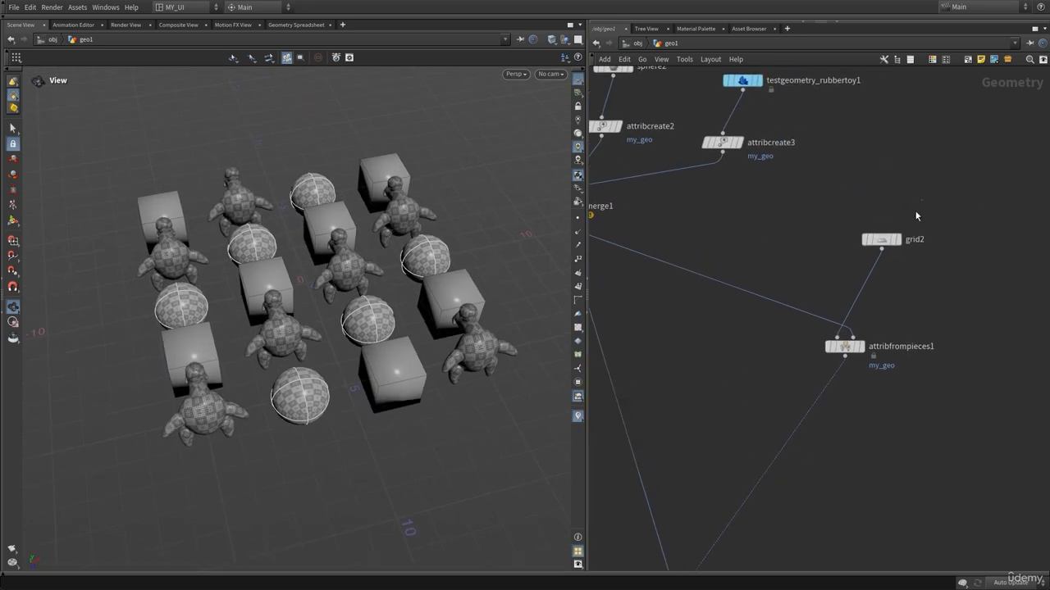
click(881, 239)
key(p)
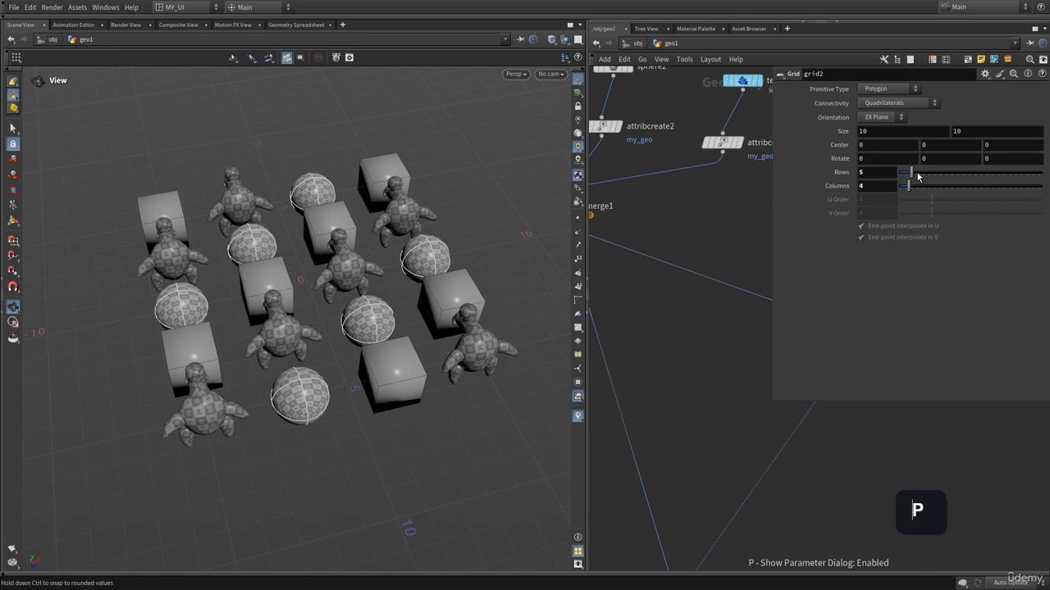
drag(911, 172, 922, 192)
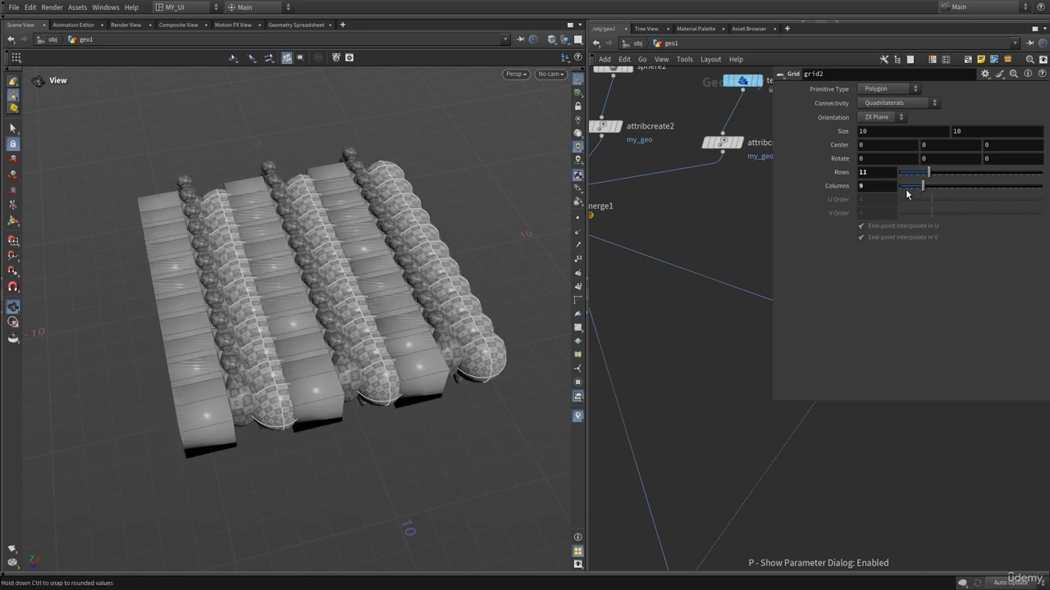
click(908, 192)
drag(919, 175, 916, 174)
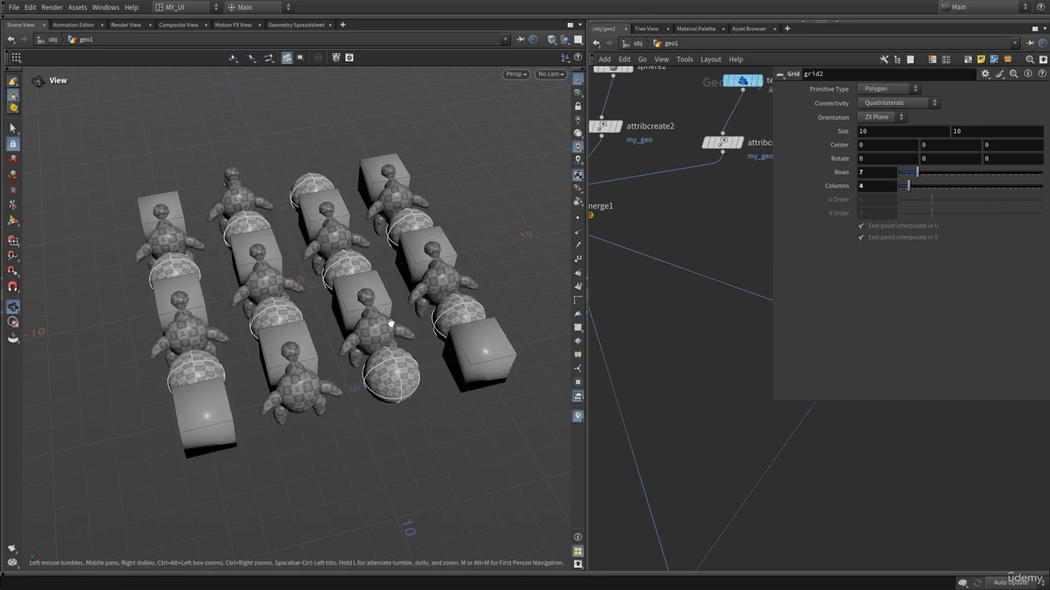
key(p)
Add a Platonic Solids node beside the rubber toy and display it.
click(843, 346)
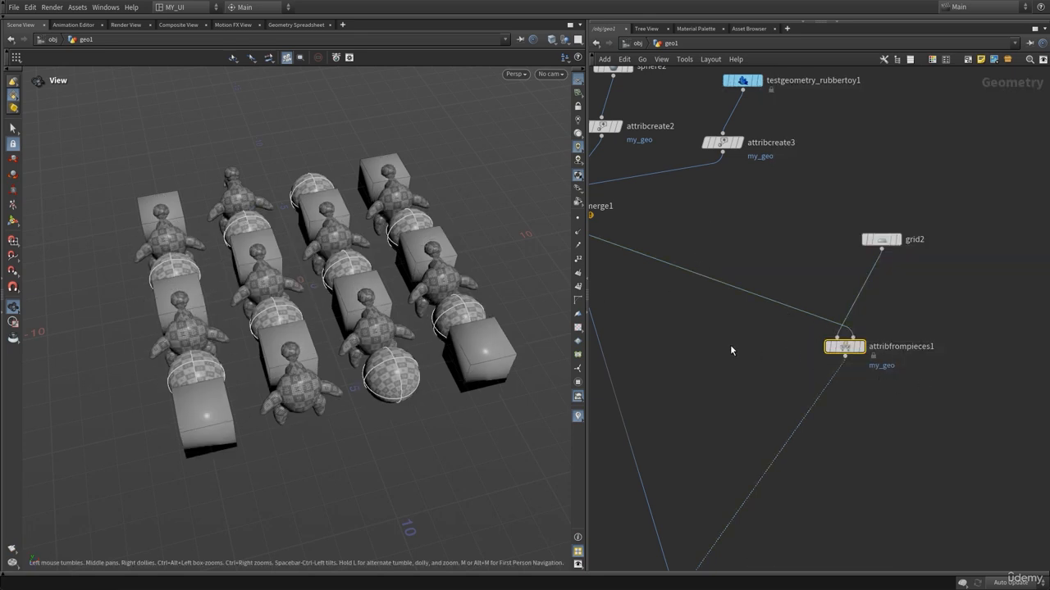
middle_drag(731, 350, 755, 377)
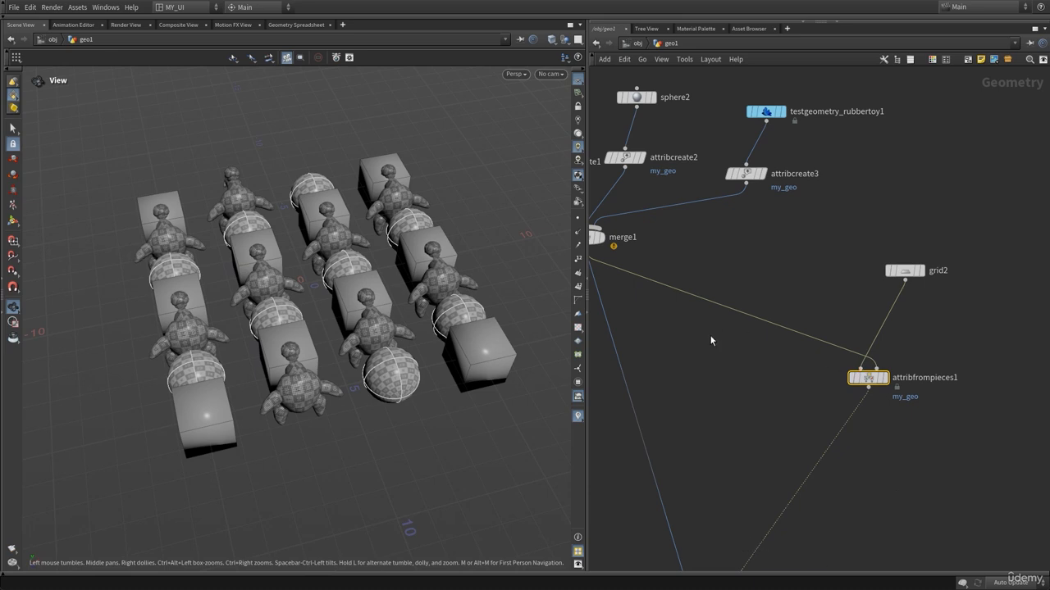
middle_drag(711, 341, 828, 379)
middle_drag(911, 305, 728, 277)
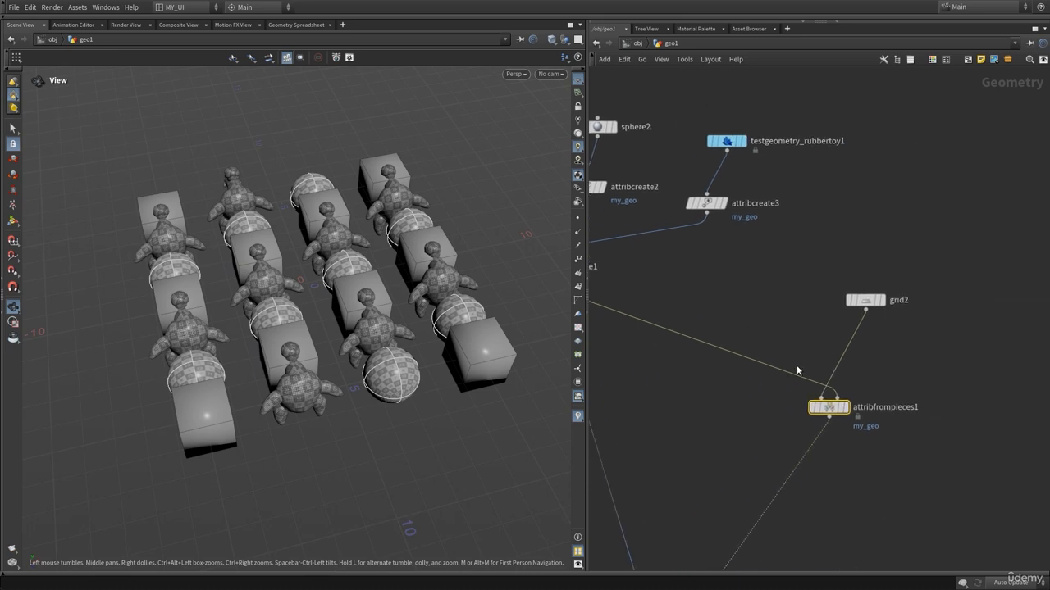
click(877, 300)
middle_drag(678, 417, 738, 433)
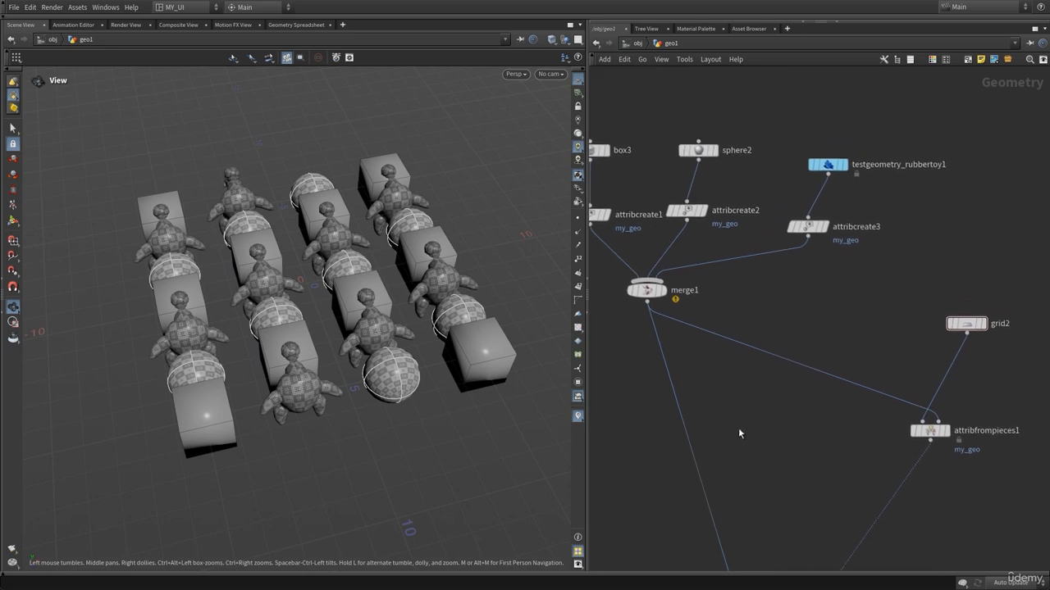
scroll(867, 304, down, 3)
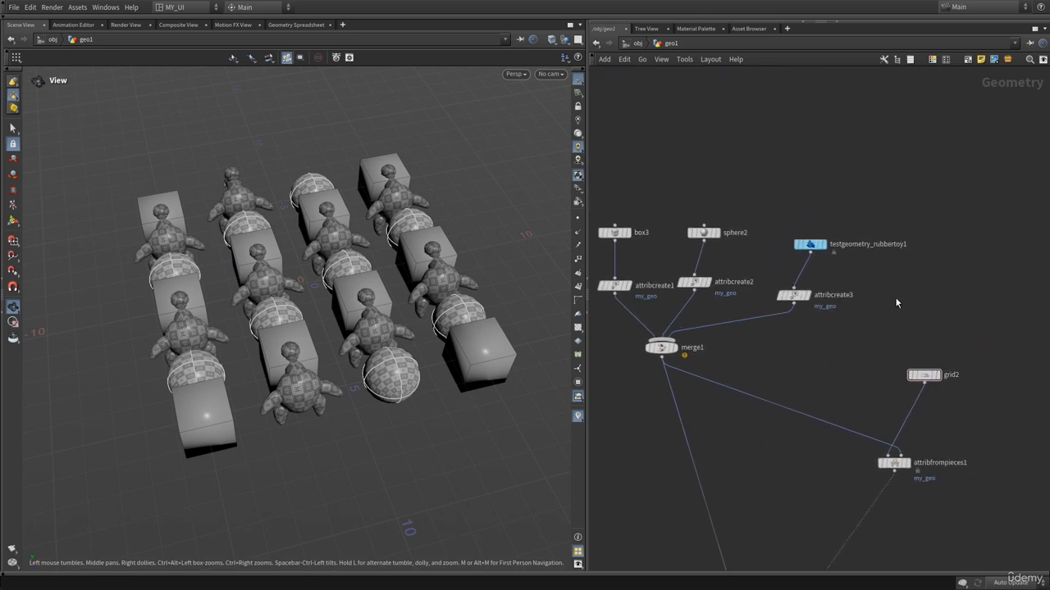
scroll(894, 297, down, 1)
drag(946, 378, 839, 523)
click(857, 323)
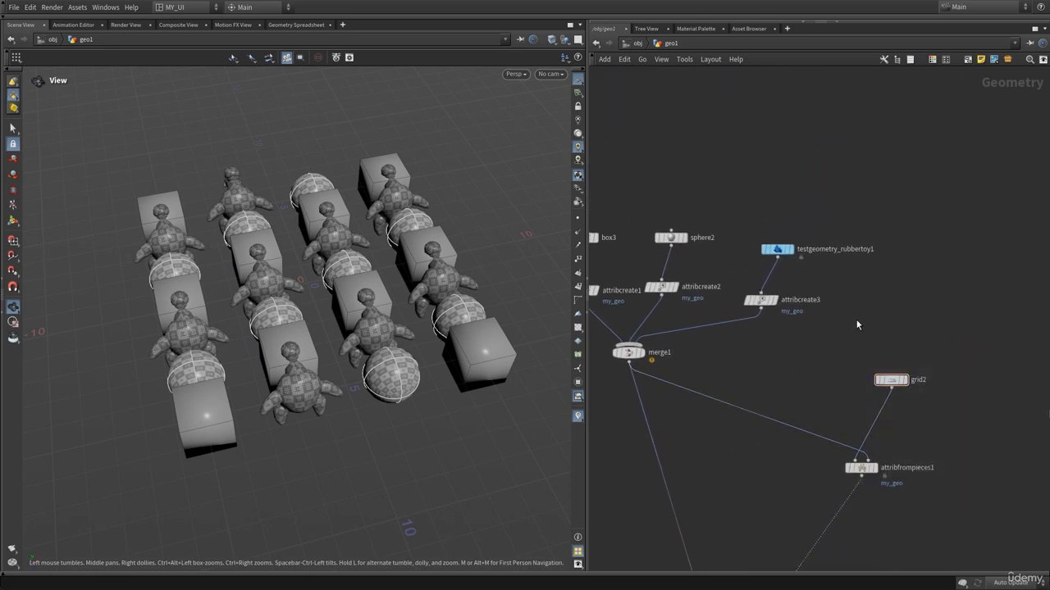
middle_drag(839, 326, 798, 350)
key(Tab)
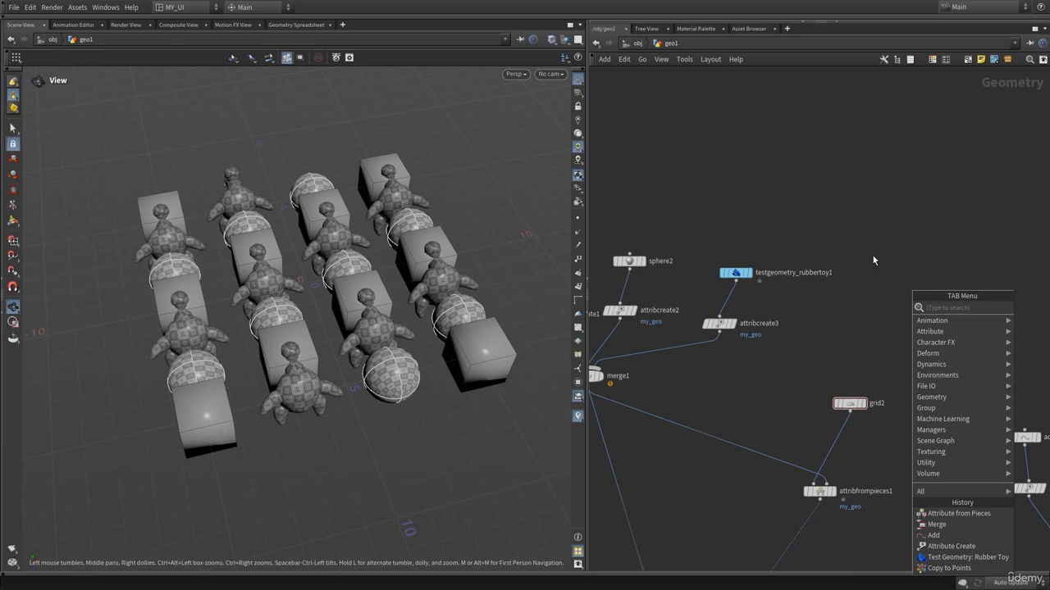
text(plat)
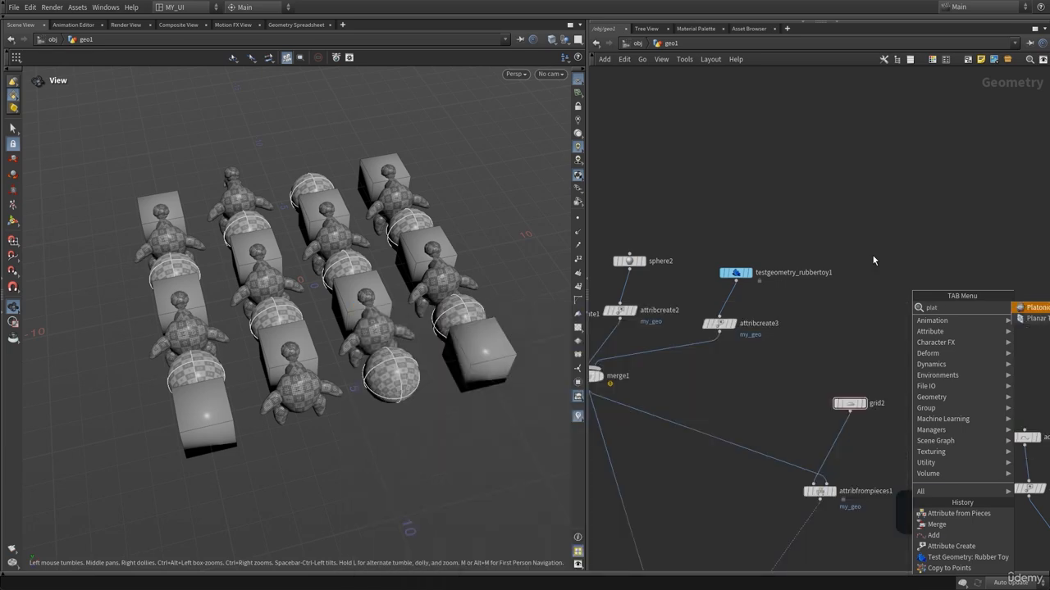
key(Return)
click(856, 287)
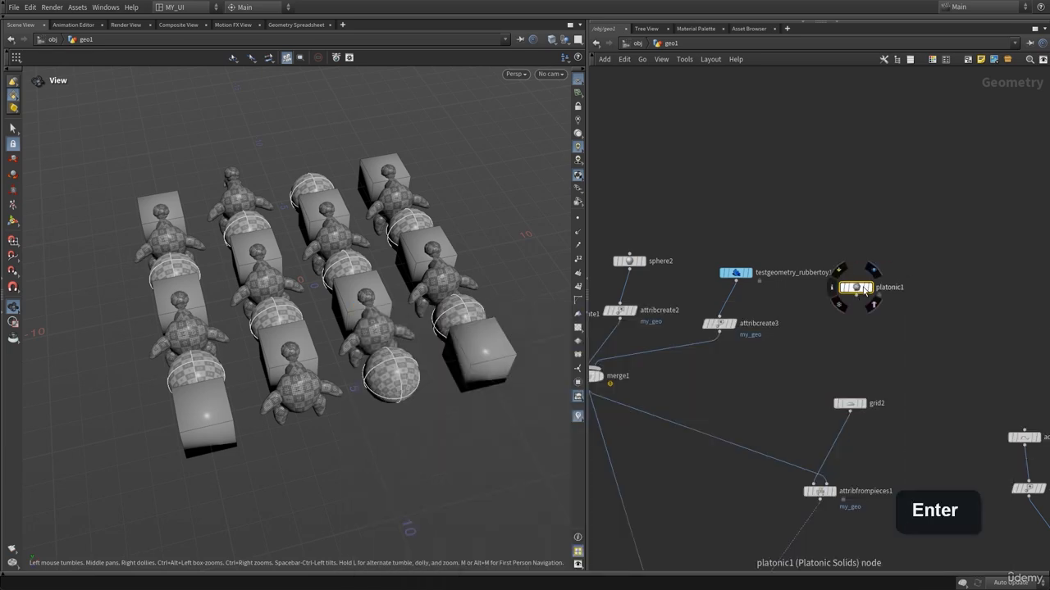
click(872, 273)
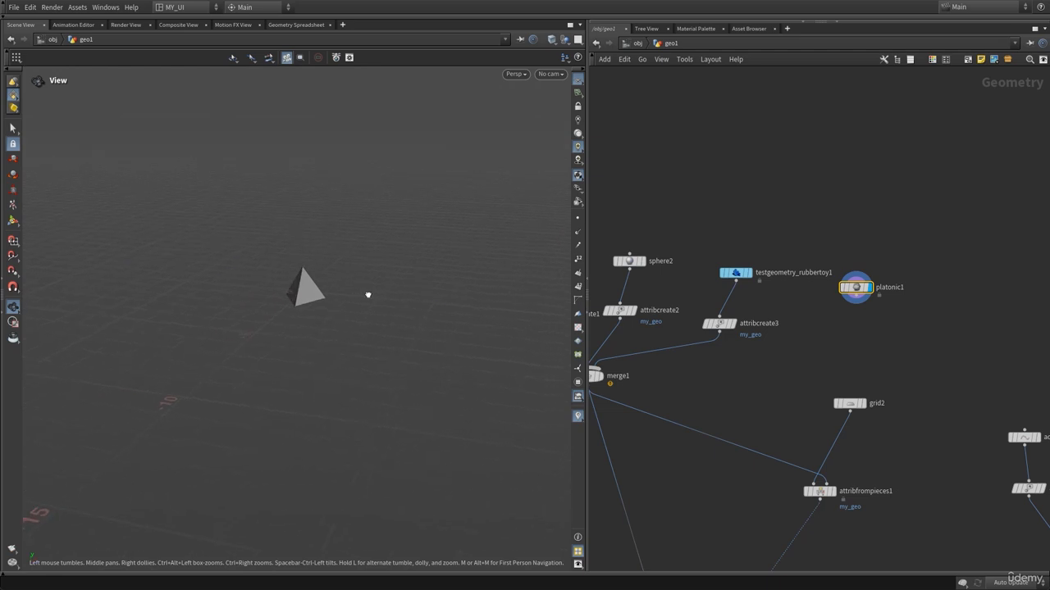
drag(855, 287, 859, 288)
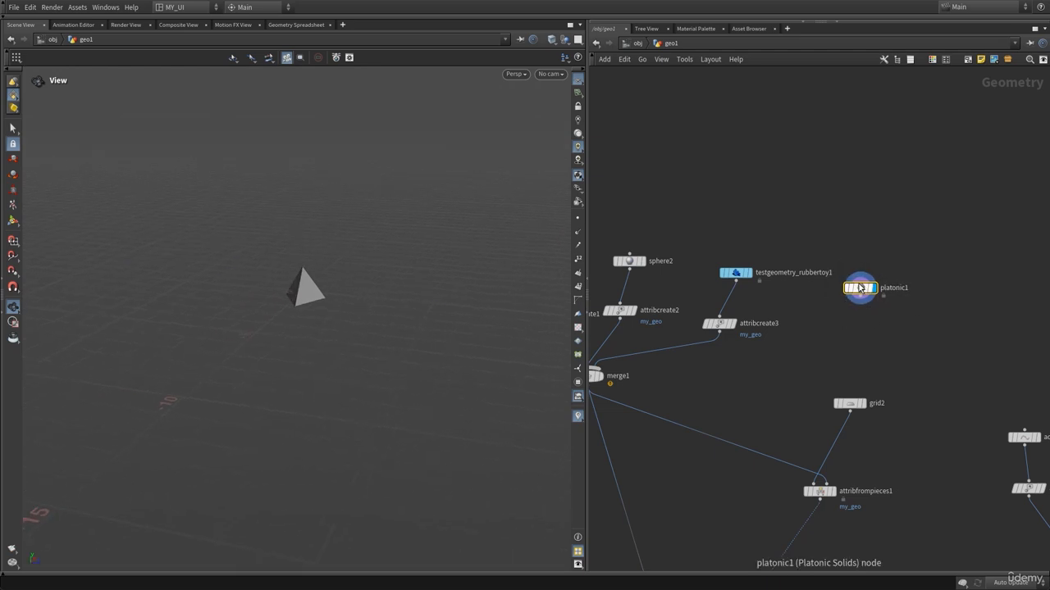
Set the Platonic Solids node's Solid Type to Octahedron.
key(p)
middle_drag(744, 164, 639, 204)
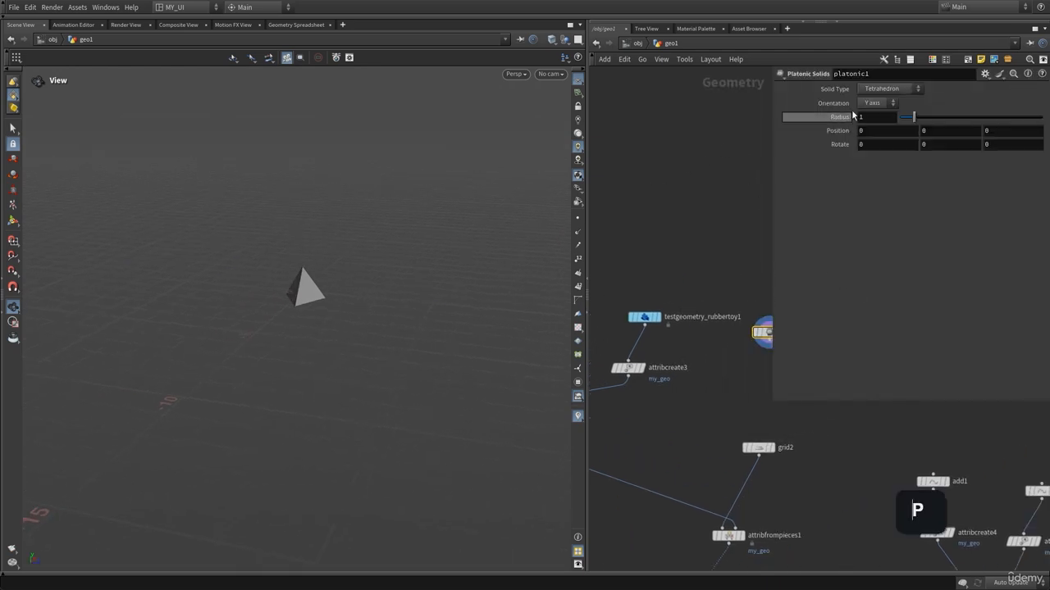
click(884, 91)
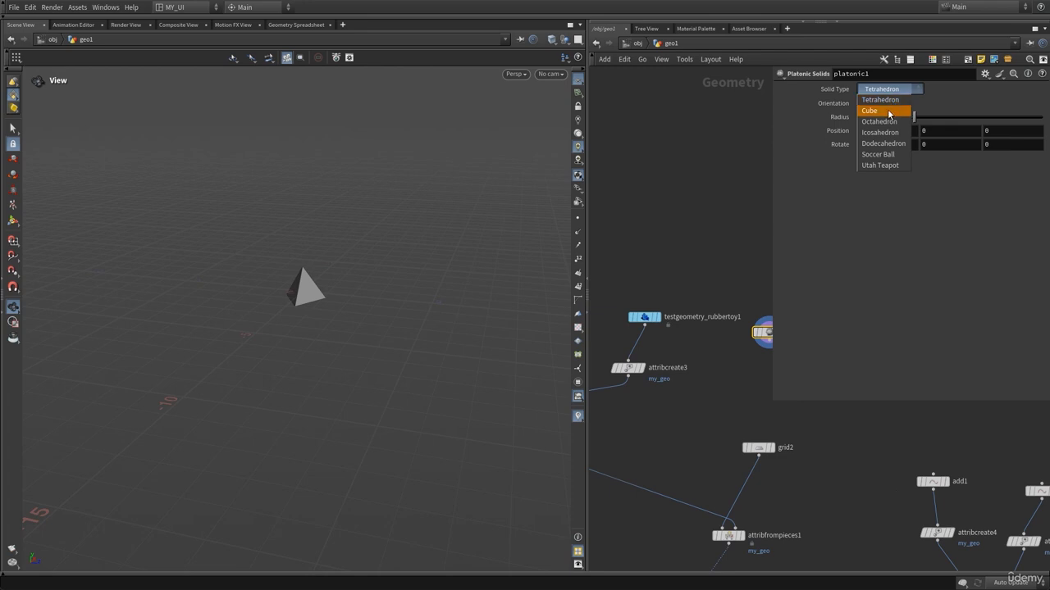
click(894, 103)
click(903, 92)
click(886, 121)
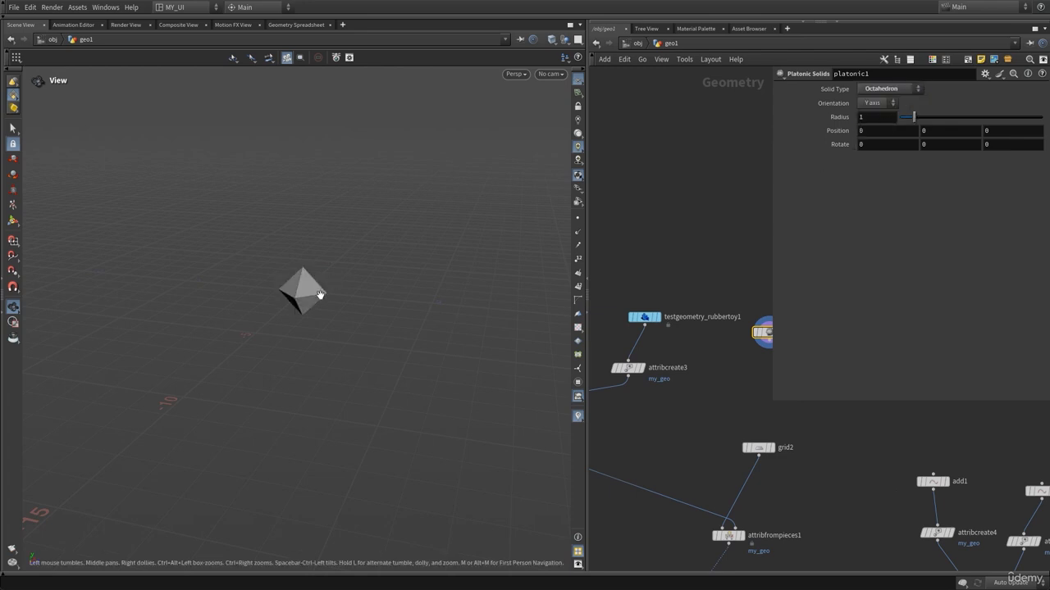
scroll(274, 285, up, 3)
drag(274, 286, 210, 305)
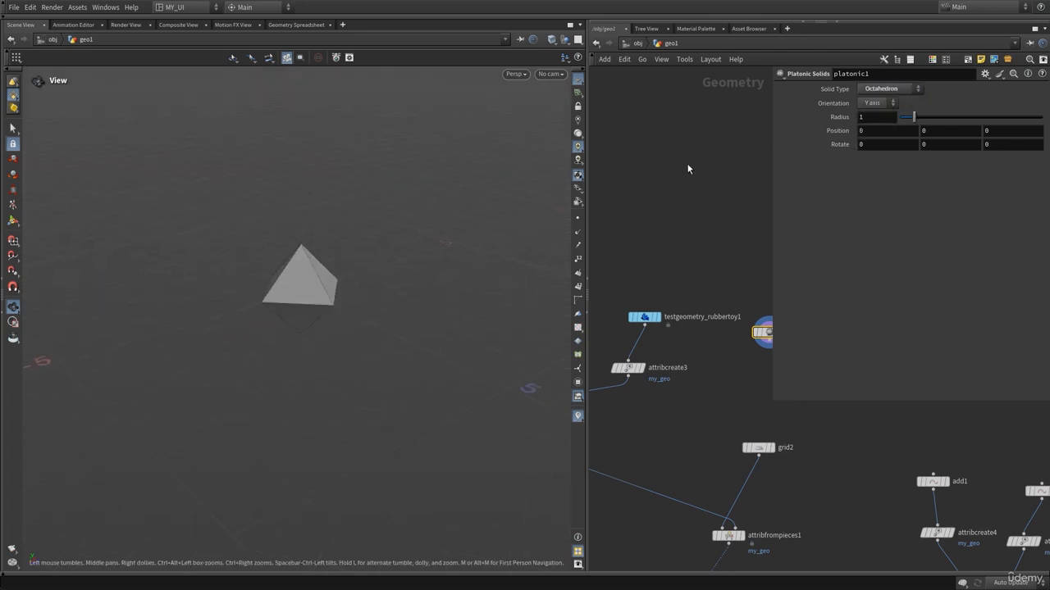
key(p)
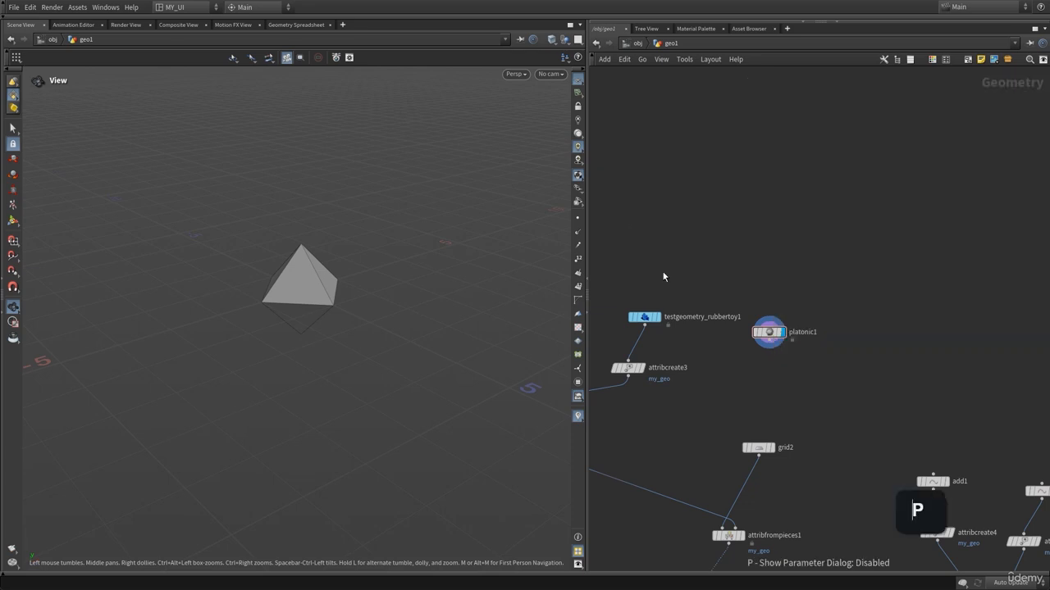
scroll(877, 347, down, 3)
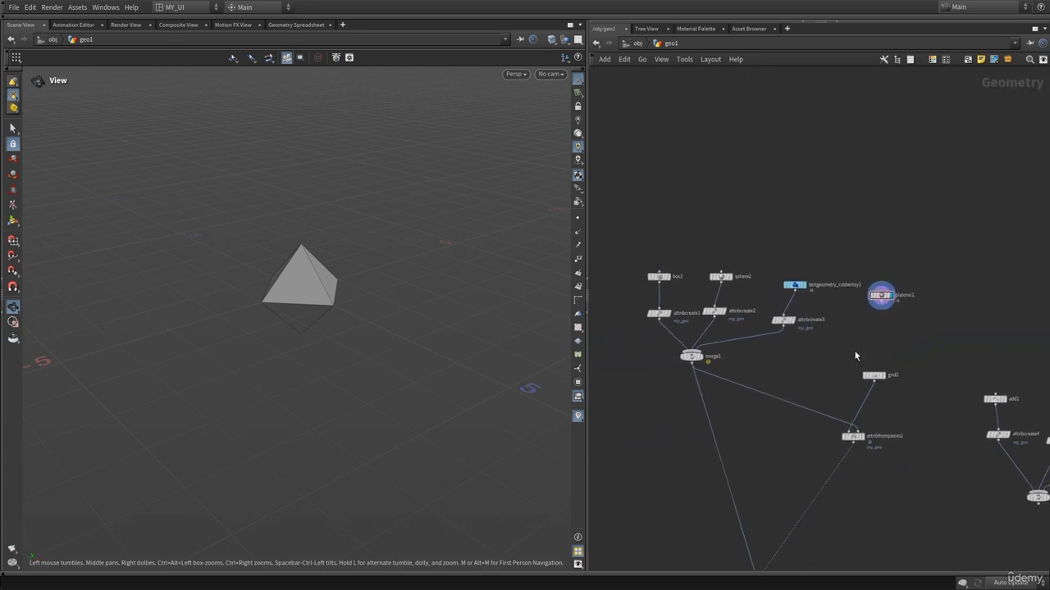
middle_drag(911, 440, 680, 284)
drag(684, 253, 927, 426)
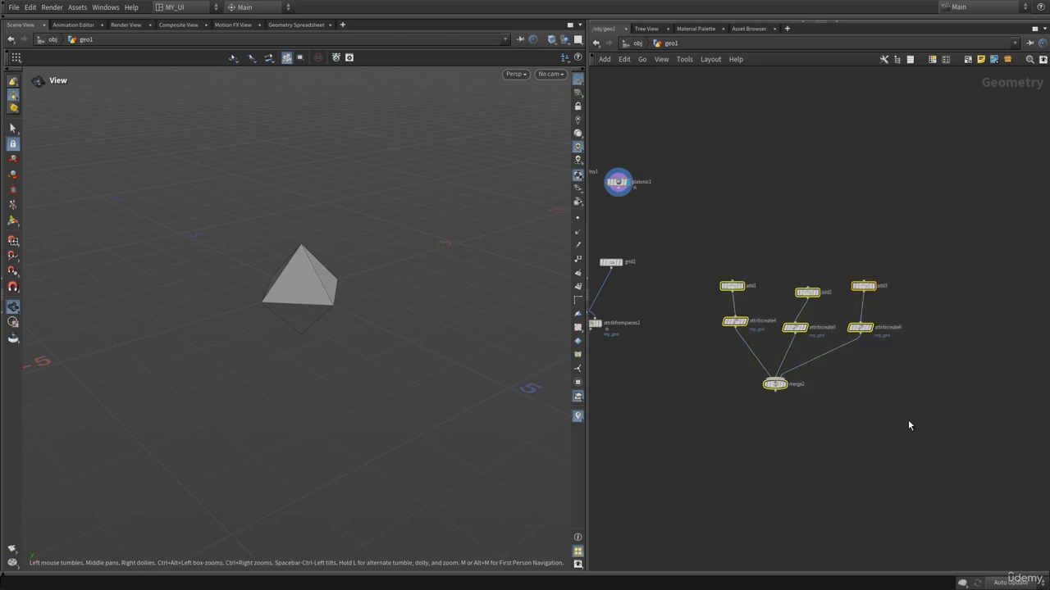
click(856, 432)
scroll(855, 432, down, 3)
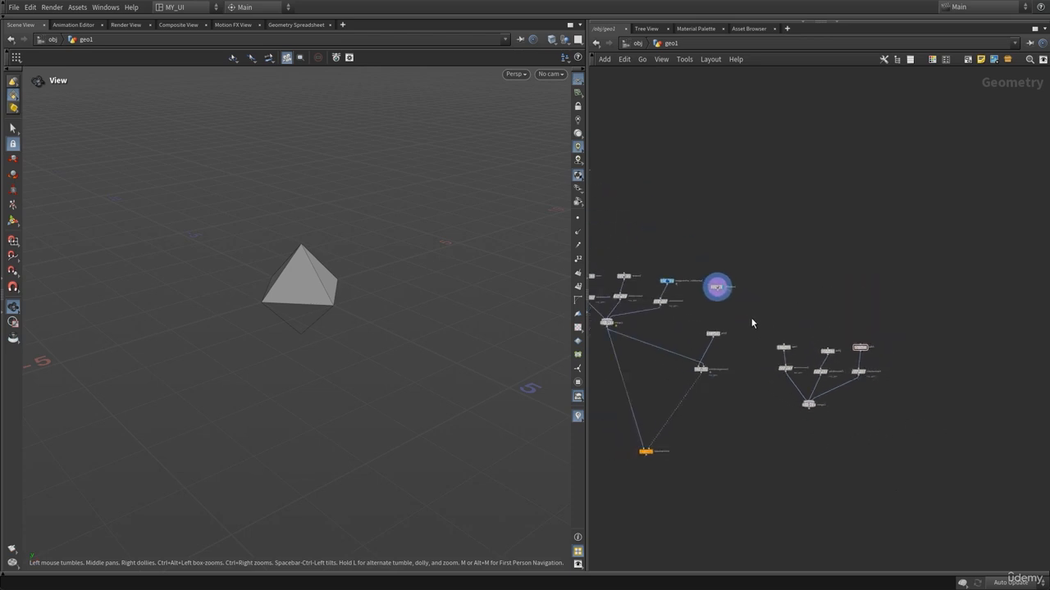
Select the separate group of nodes ending in merge2 and enclose them in a network box.
drag(753, 323, 875, 437)
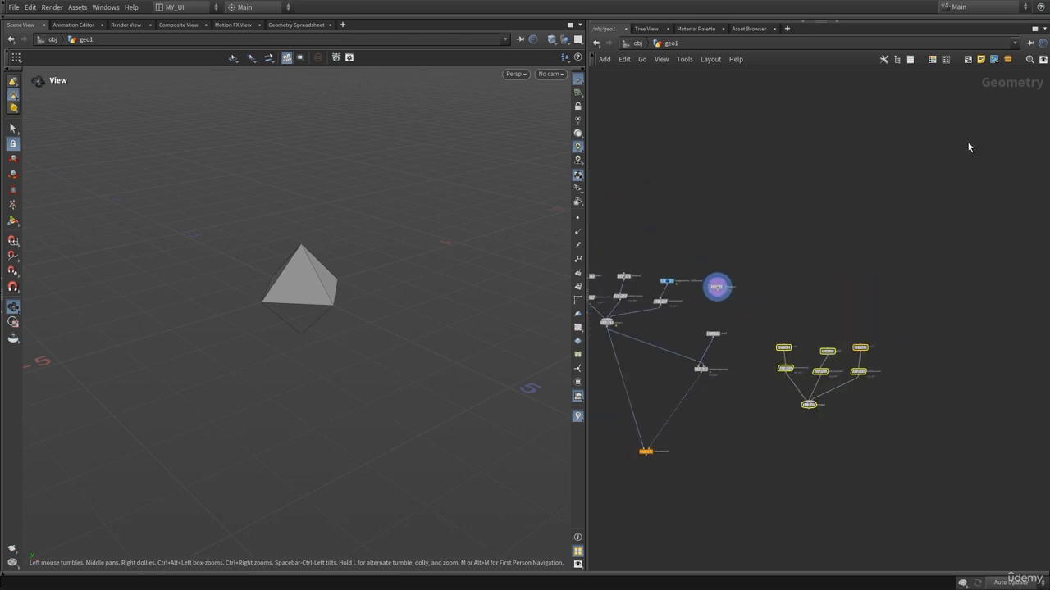
drag(762, 320, 934, 463)
click(969, 60)
click(933, 116)
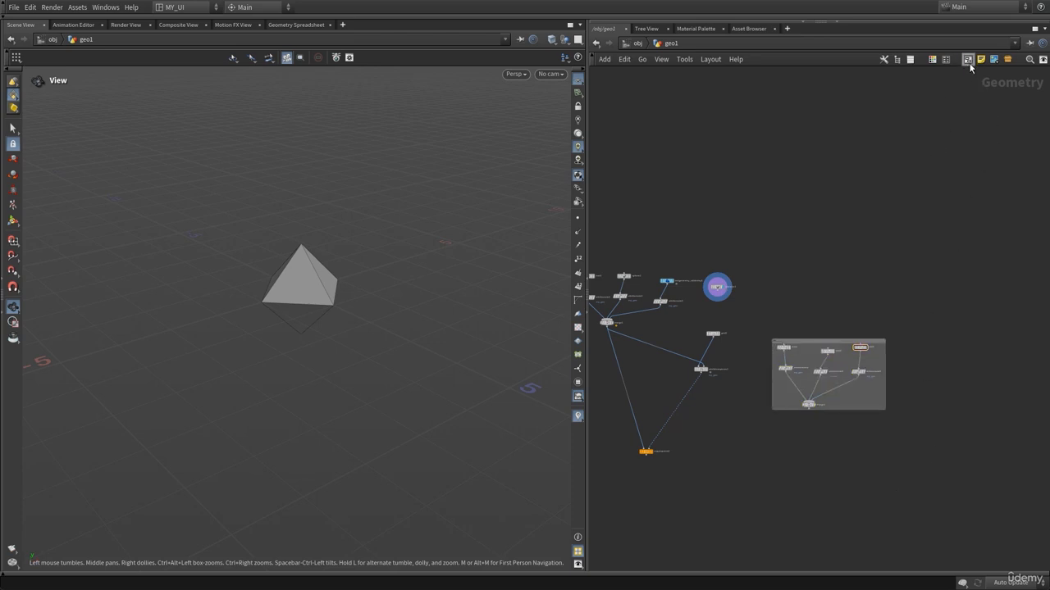
scroll(837, 259, up, 4)
middle_drag(818, 403, 842, 319)
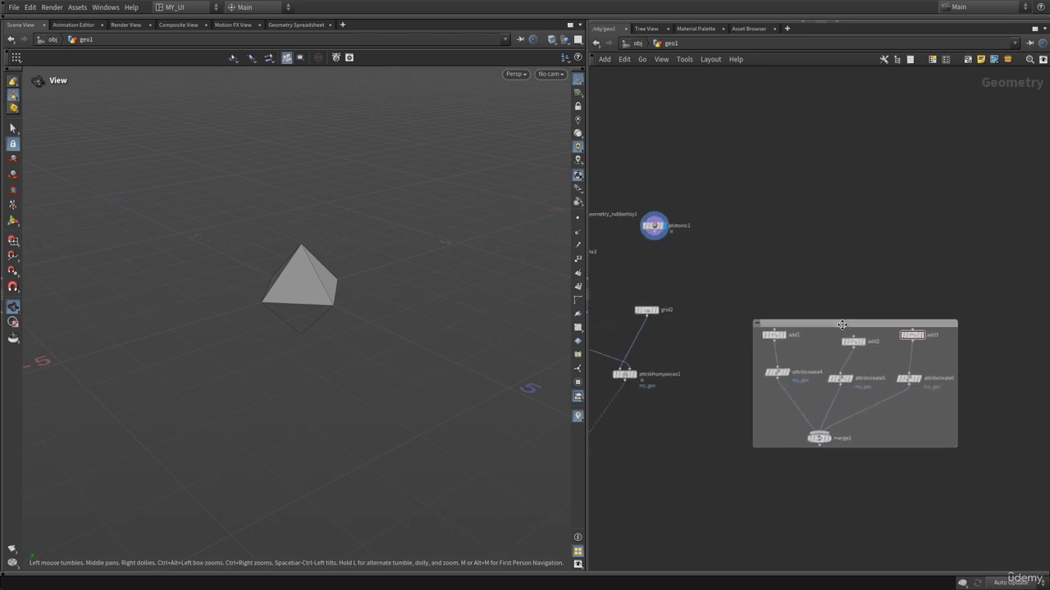
drag(843, 323, 942, 337)
scroll(779, 435, down, 1)
middle_drag(779, 434, 701, 362)
drag(832, 280, 916, 284)
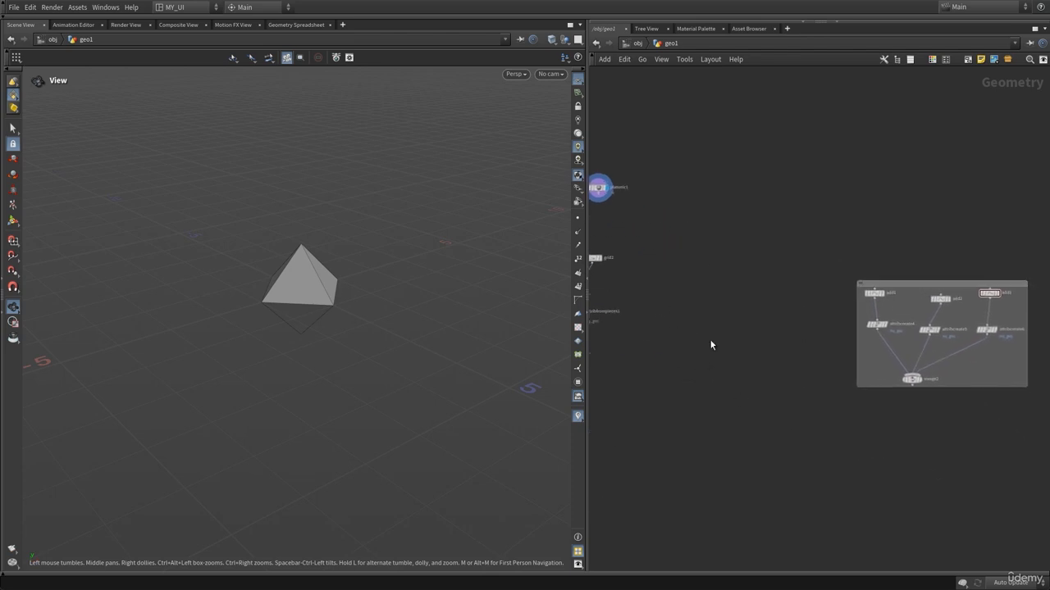
middle_drag(709, 341, 909, 350)
middle_drag(857, 309, 877, 389)
scroll(886, 336, up, 3)
middle_drag(856, 331, 942, 341)
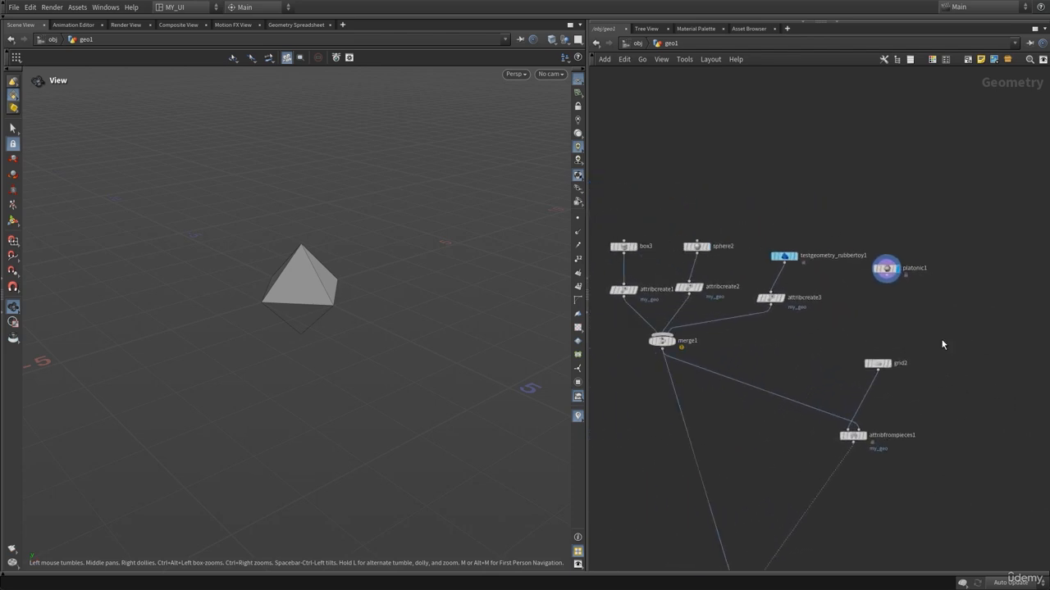
scroll(943, 328, up, 1)
drag(950, 355, 965, 554)
click(631, 373)
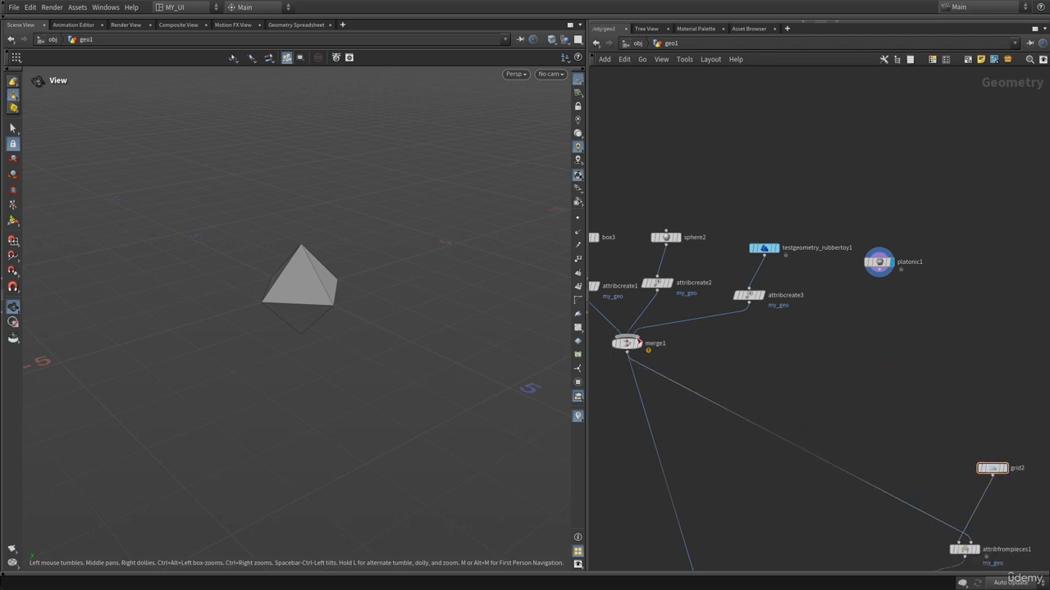
click(638, 343)
key(Escape)
middle_drag(844, 340, 798, 346)
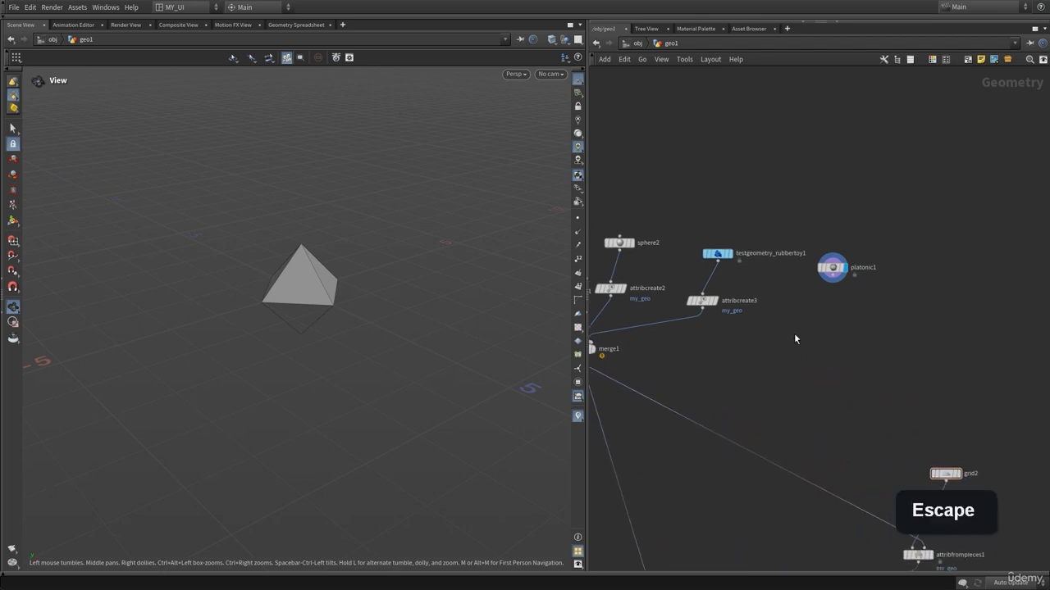
Duplicate the attribcreate3 node and connect the copy below the platonic1 node.
right_click(838, 308)
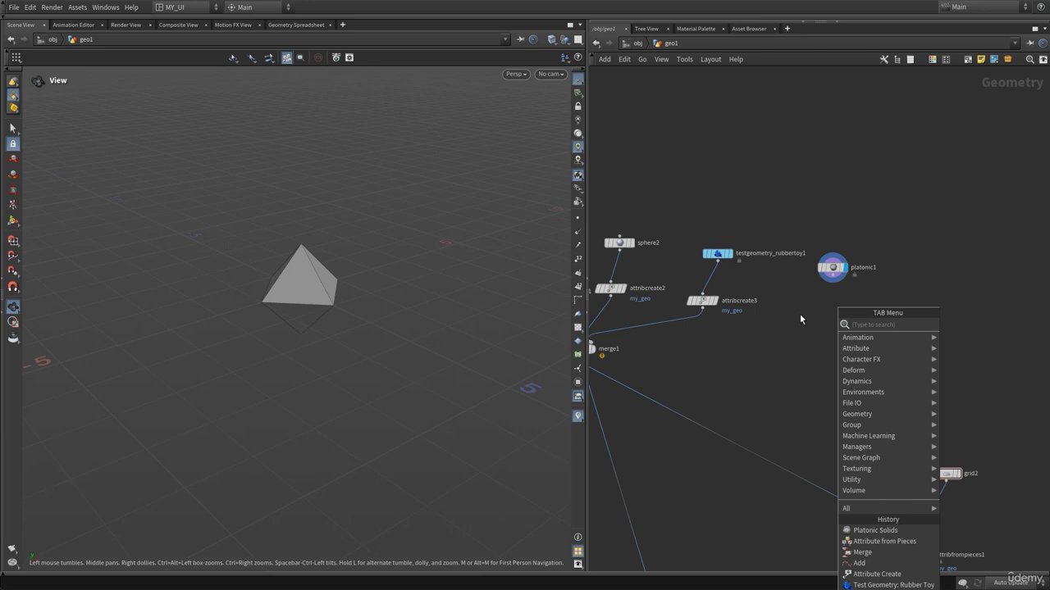
click(703, 301)
alt+drag(706, 305, 834, 348)
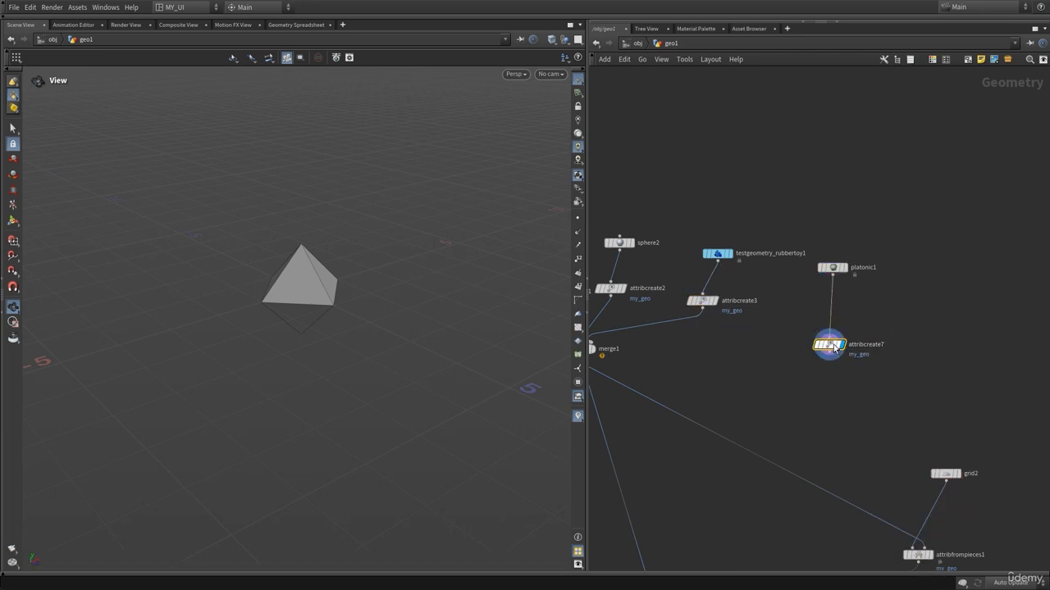
Set the new Attribute Create node's my_geo string value to wqed.
key(p)
click(961, 228)
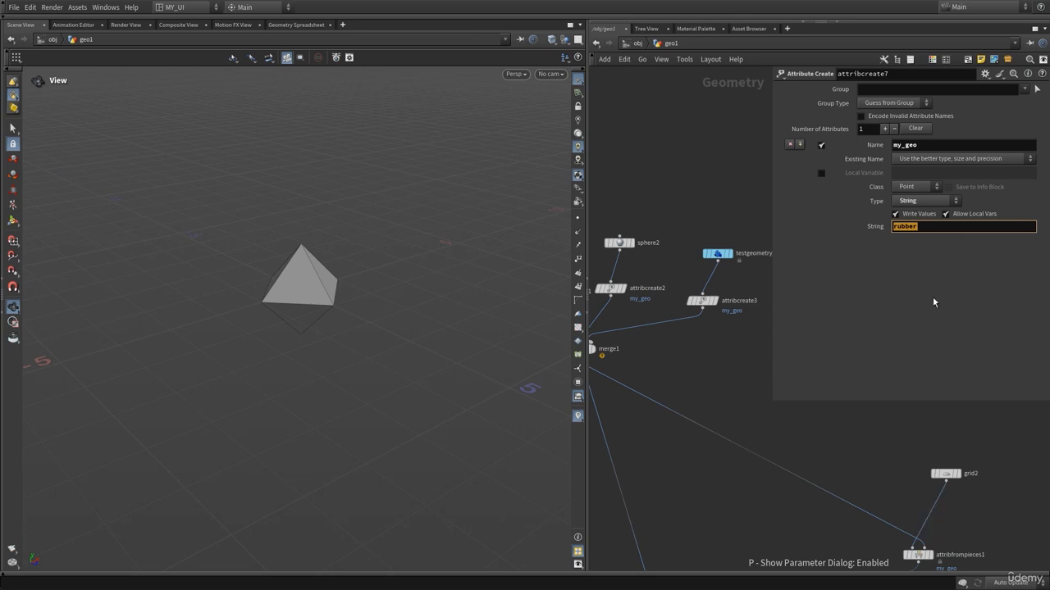
text(wqed)
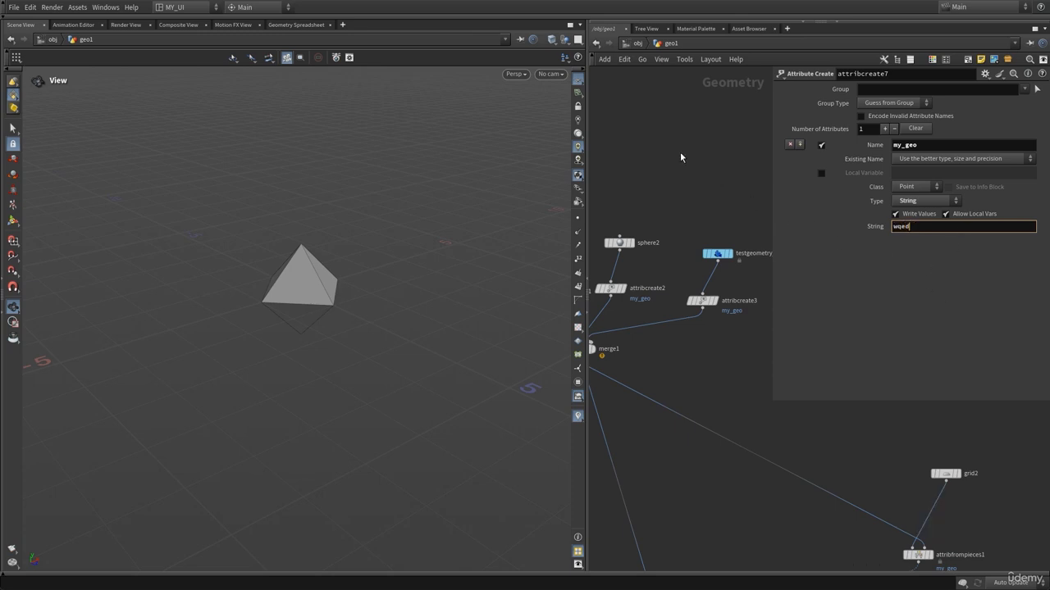
text(p)
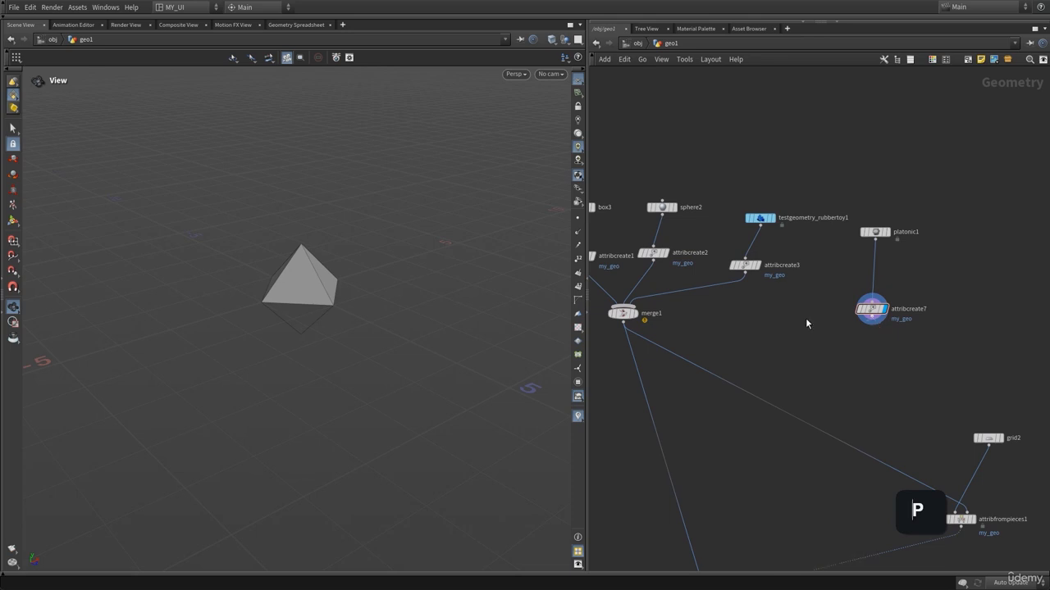
Wire the output of attribcreate7 into merge1 as an additional input.
click(872, 322)
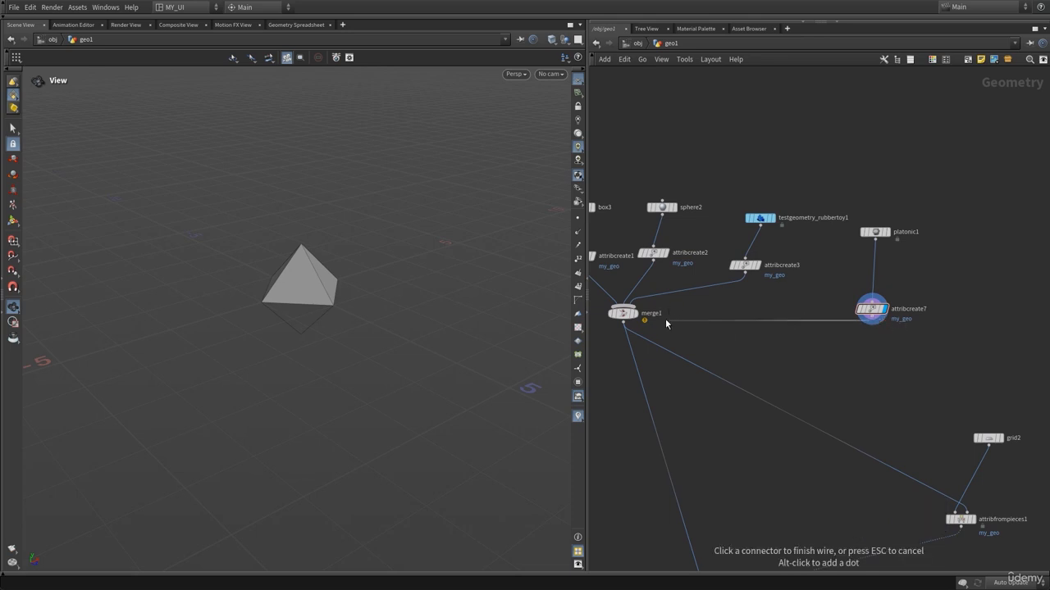
click(624, 305)
scroll(850, 460, down, 2)
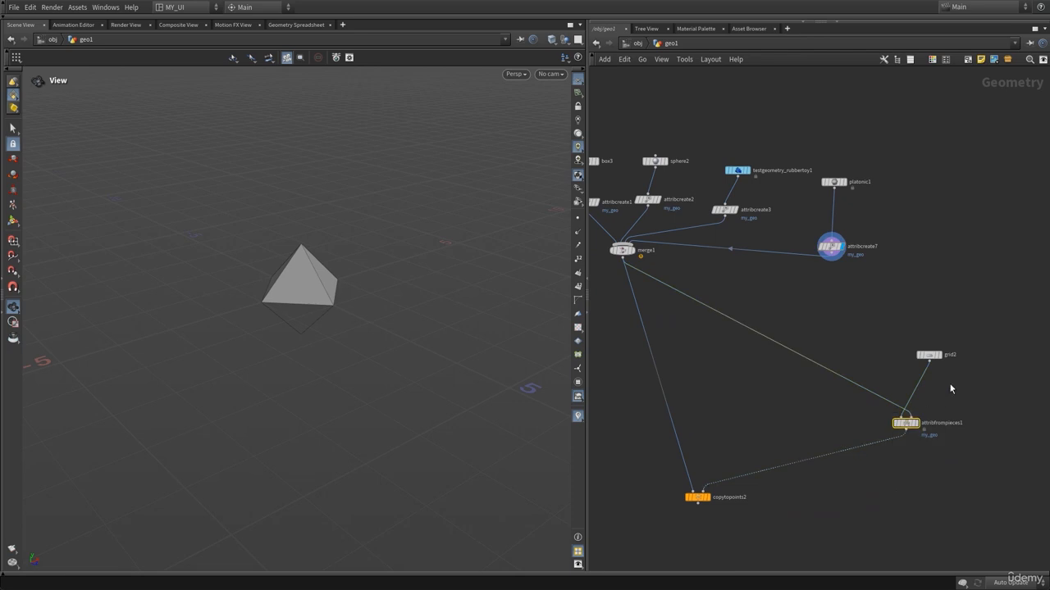
Display the copytopoints2 node and orbit the viewport to inspect the copied boxes, toys, spheres and octahedra.
middle_drag(703, 469, 759, 431)
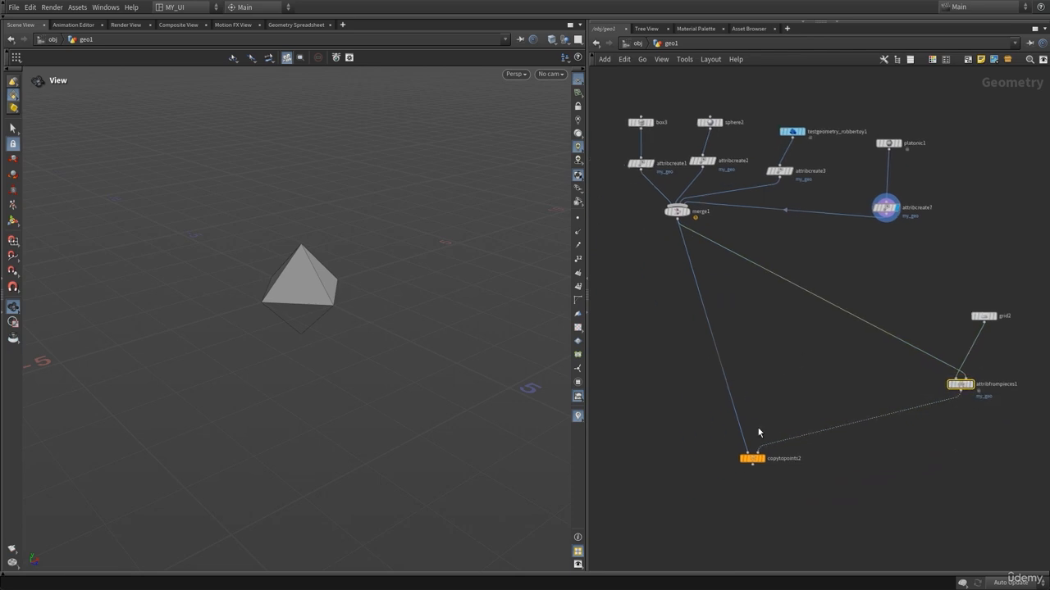
click(765, 444)
right_drag(379, 346, 208, 372)
drag(346, 368, 401, 396)
middle_drag(401, 396, 254, 357)
right_drag(254, 357, 456, 328)
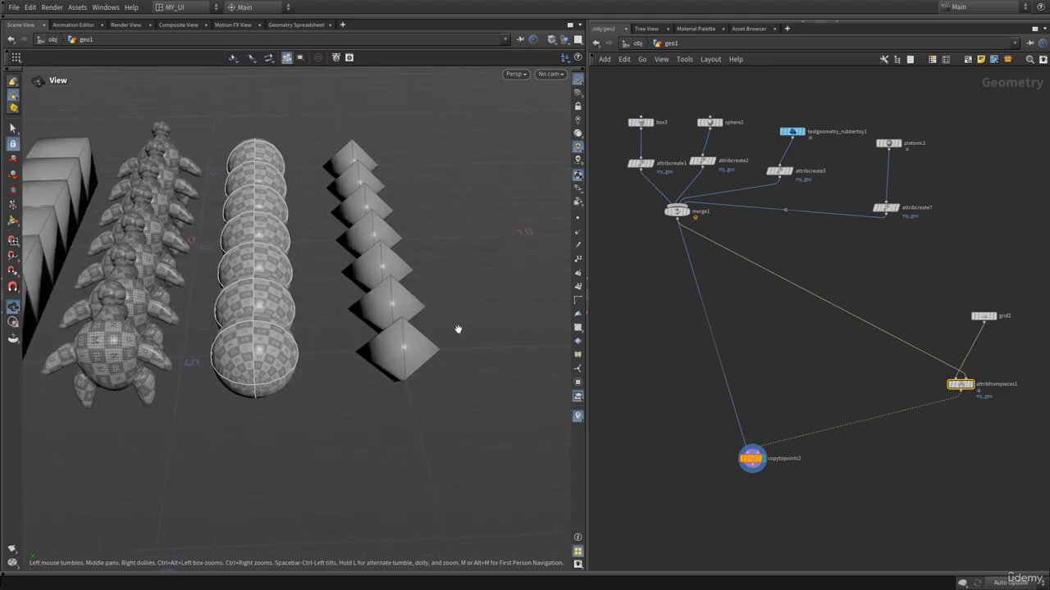
drag(457, 329, 321, 374)
middle_drag(435, 318, 215, 379)
drag(364, 293, 382, 274)
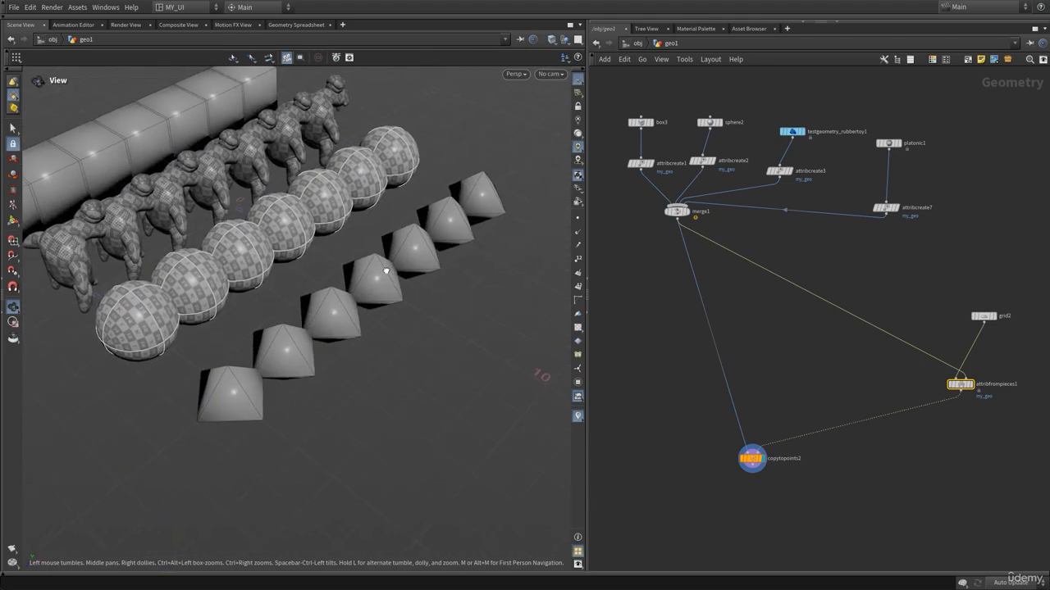
right_drag(383, 274, 274, 287)
drag(274, 286, 390, 283)
Rearrange the attribcreate7 and neighbouring nodes into a tidier network layout.
middle_drag(798, 253, 801, 328)
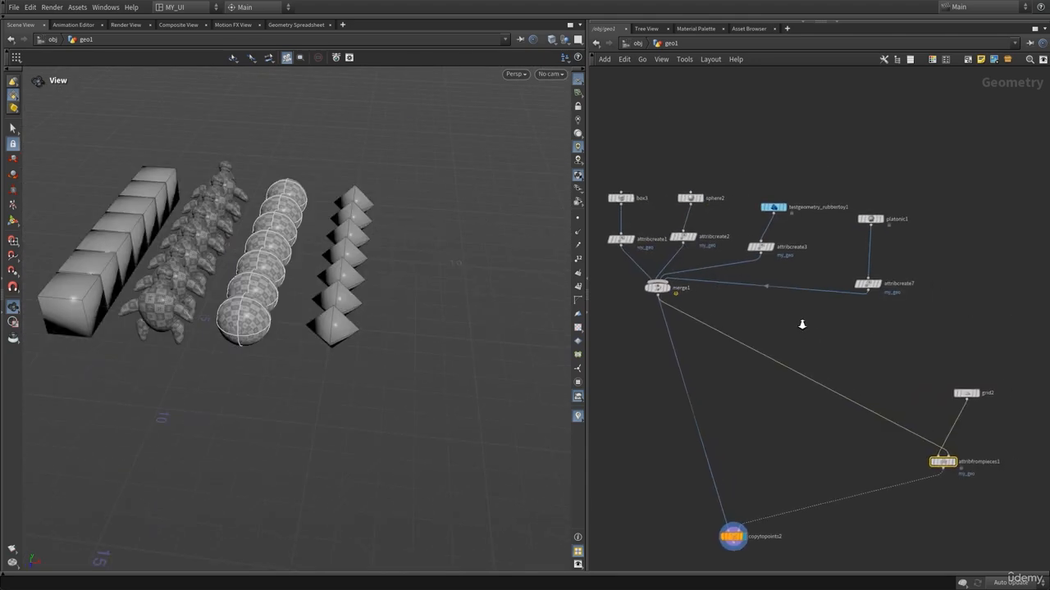
right_drag(800, 322, 810, 318)
middle_drag(810, 318, 881, 364)
drag(1005, 280, 959, 332)
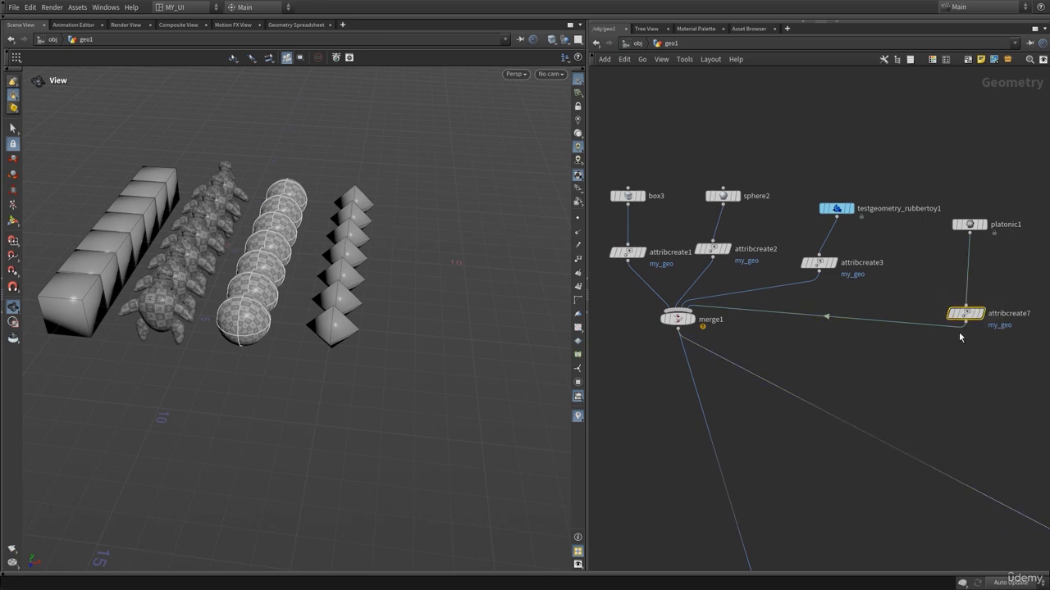
drag(883, 241, 785, 278)
right_drag(888, 353, 881, 353)
middle_drag(885, 355, 881, 342)
drag(666, 256, 777, 277)
drag(881, 244, 820, 278)
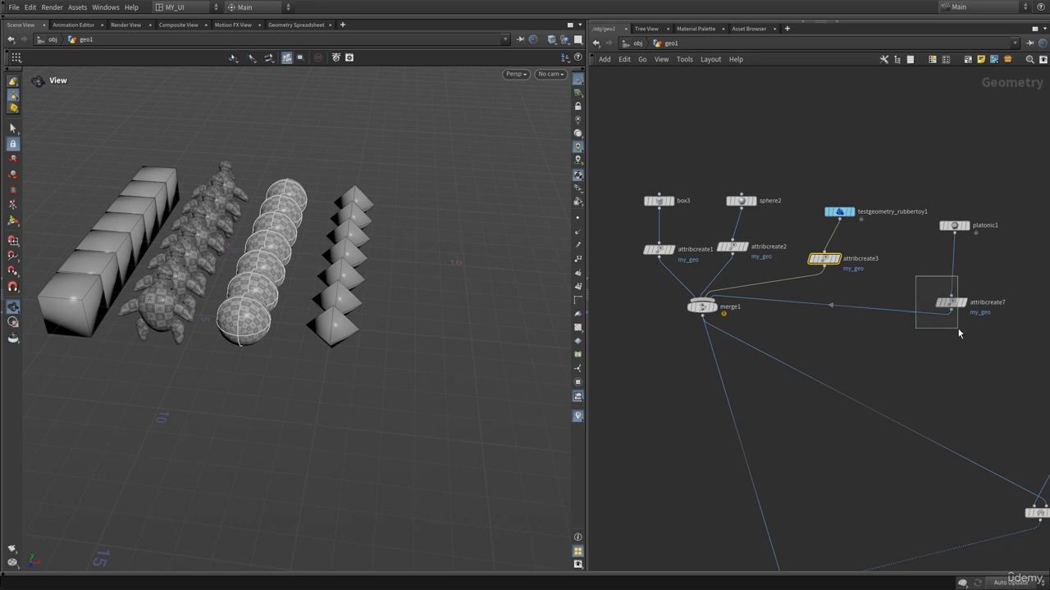
drag(958, 332, 959, 332)
middle_drag(888, 374, 850, 361)
drag(964, 266, 880, 316)
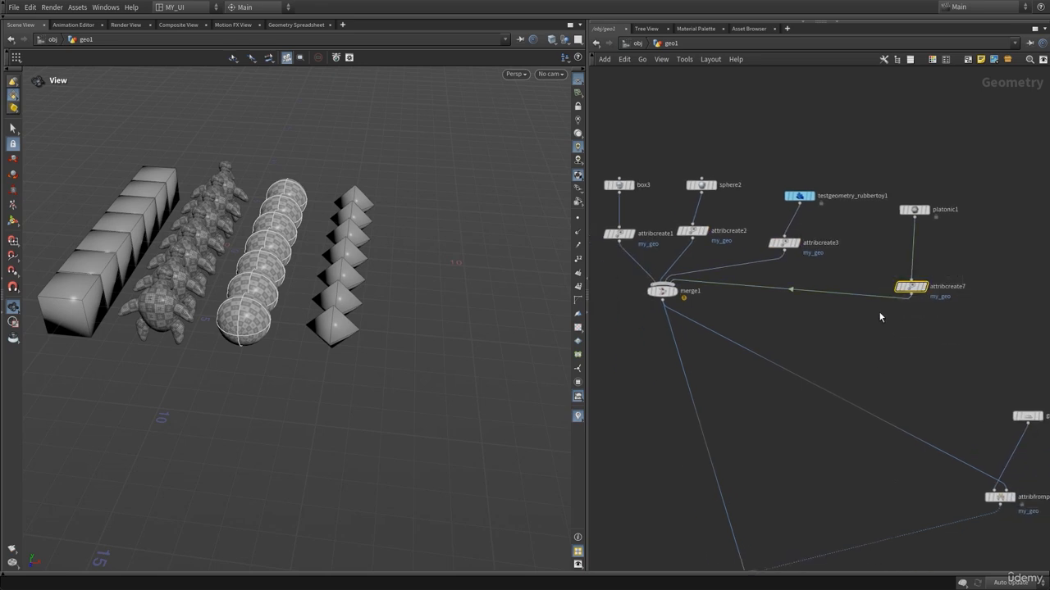
click(786, 244)
click(693, 231)
click(620, 235)
drag(951, 312, 667, 238)
scroll(922, 332, down, 3)
middle_drag(911, 343, 743, 313)
scroll(818, 299, down, 3)
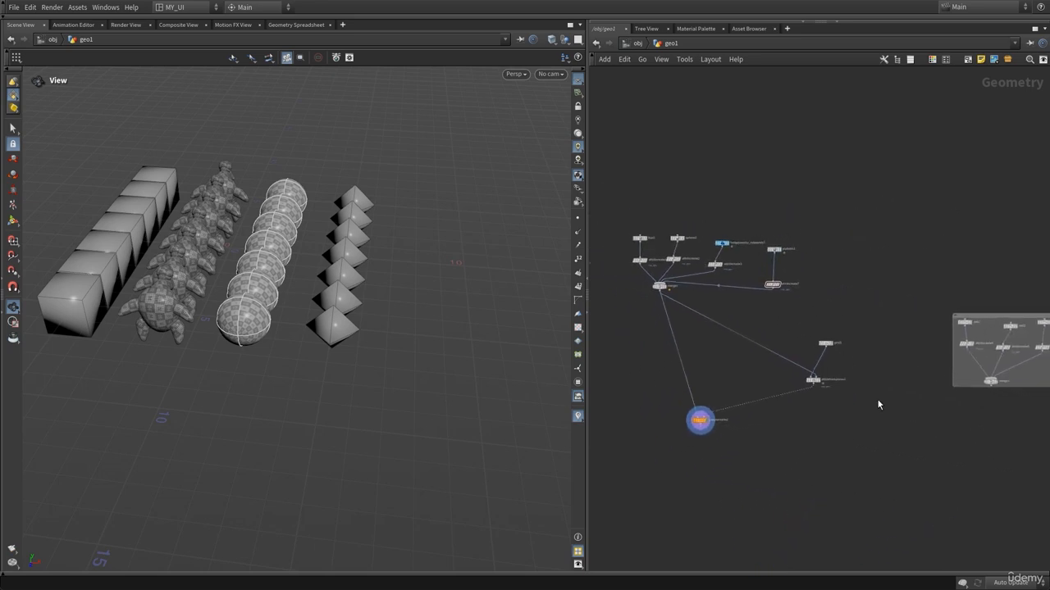
Select the whole Copy to Points network and duplicate it beside the original.
middle_drag(878, 404, 838, 401)
scroll(756, 379, down, 3)
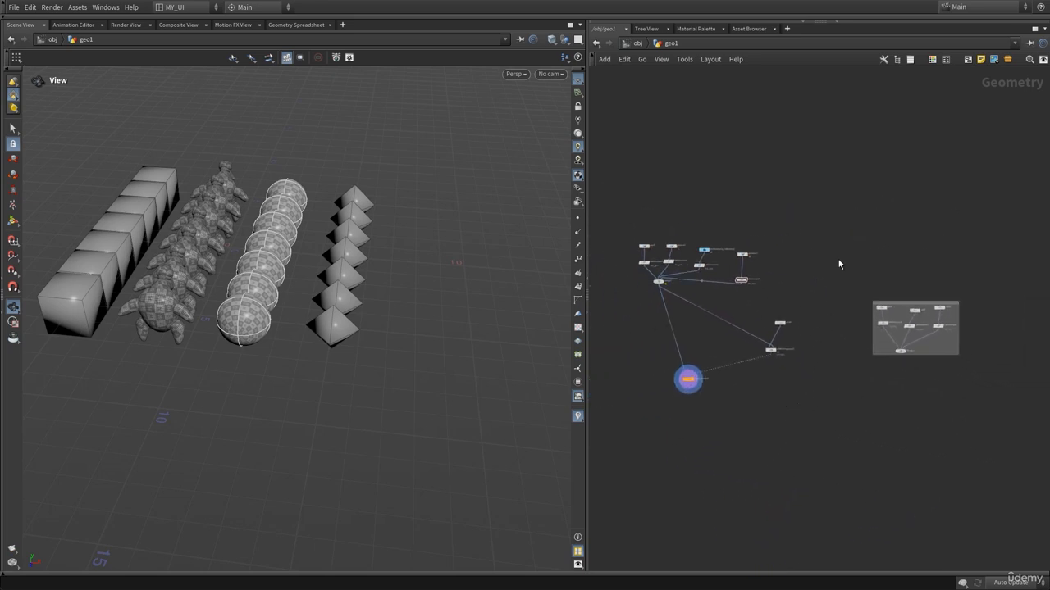
drag(837, 226, 624, 428)
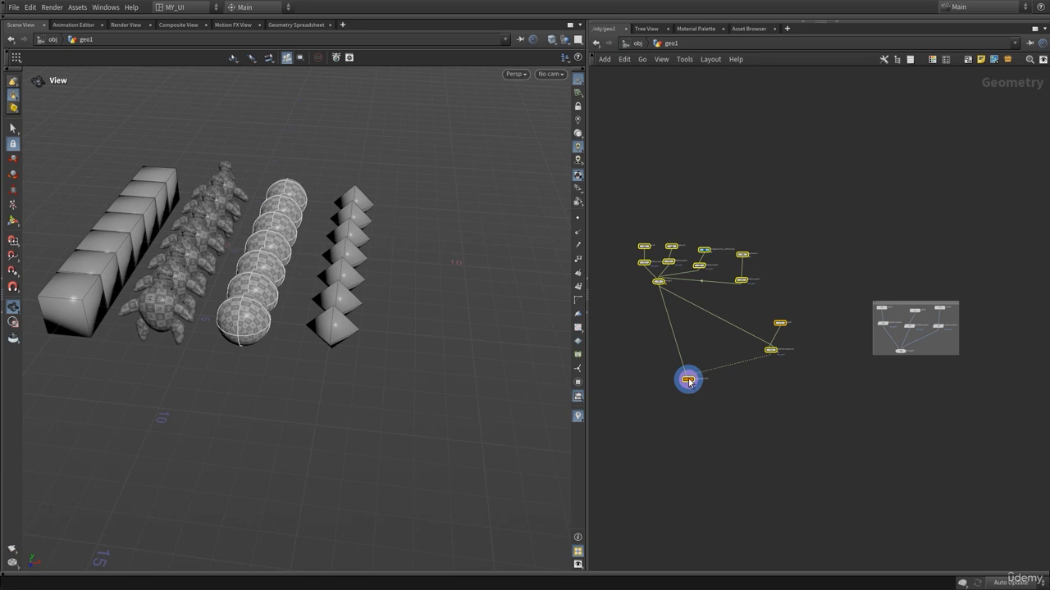
mouse_move(688, 382)
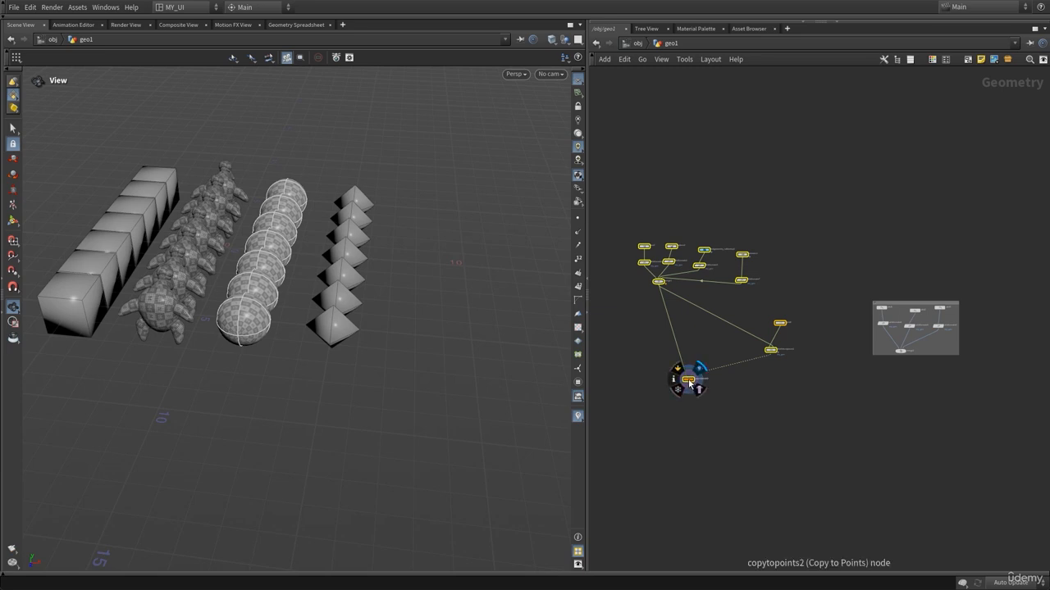
alt+drag(689, 382, 1008, 370)
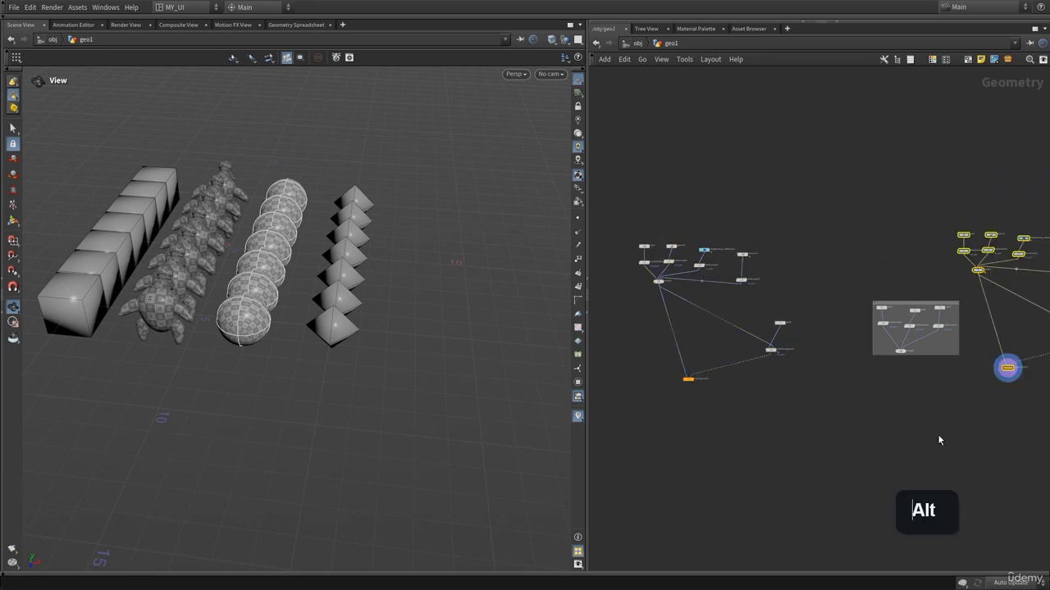
middle_drag(939, 440, 618, 424)
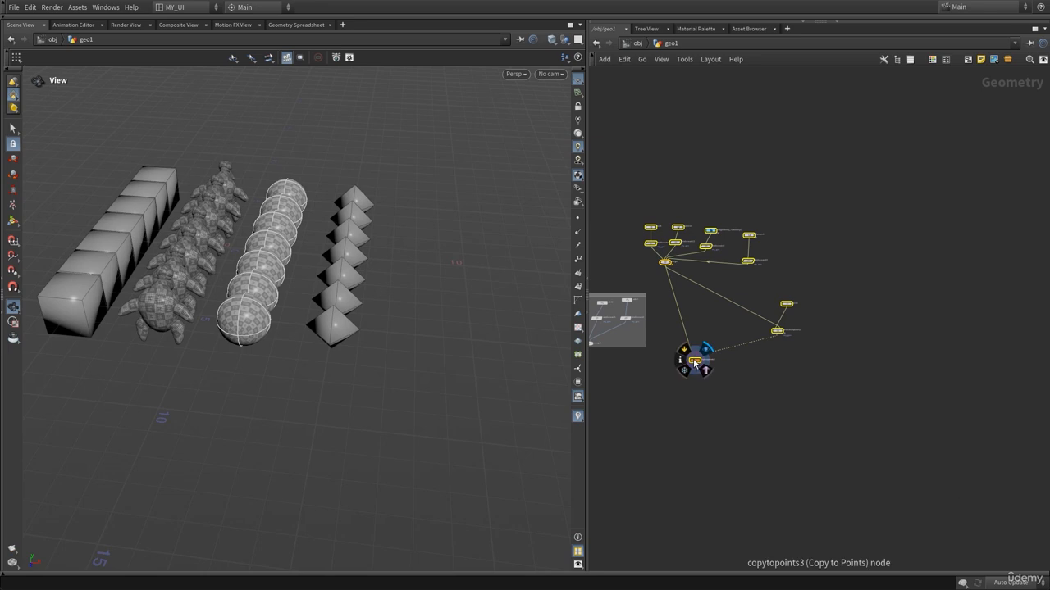
drag(694, 362, 820, 420)
Delete the four Attribute Create nodes in the duplicated network so the shapes feed merge3 directly.
click(888, 181)
right_drag(759, 217, 865, 282)
middle_drag(873, 328, 646, 154)
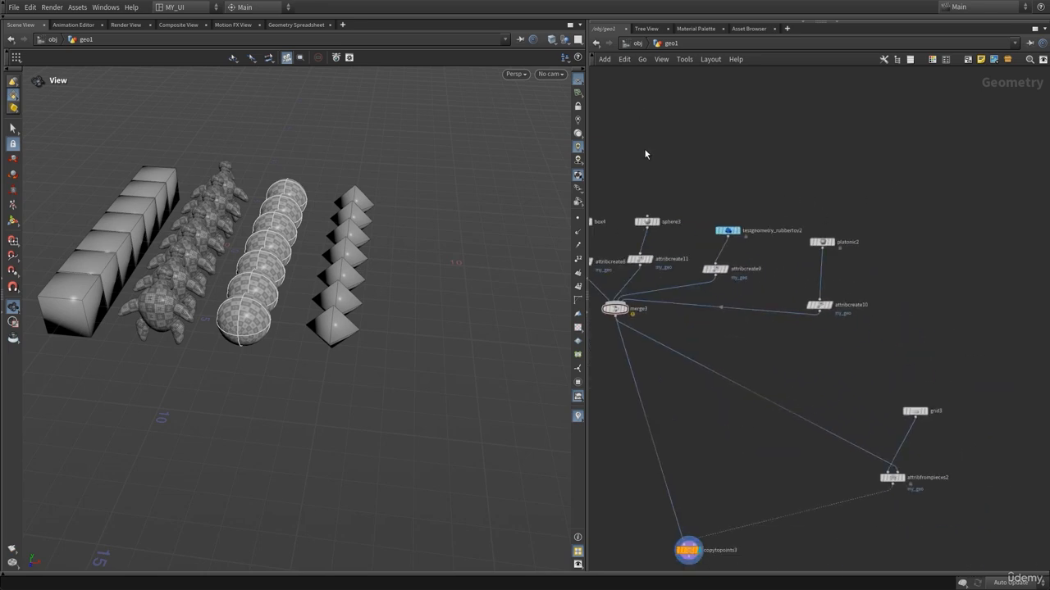
right_drag(646, 154, 691, 155)
middle_drag(859, 421, 1019, 392)
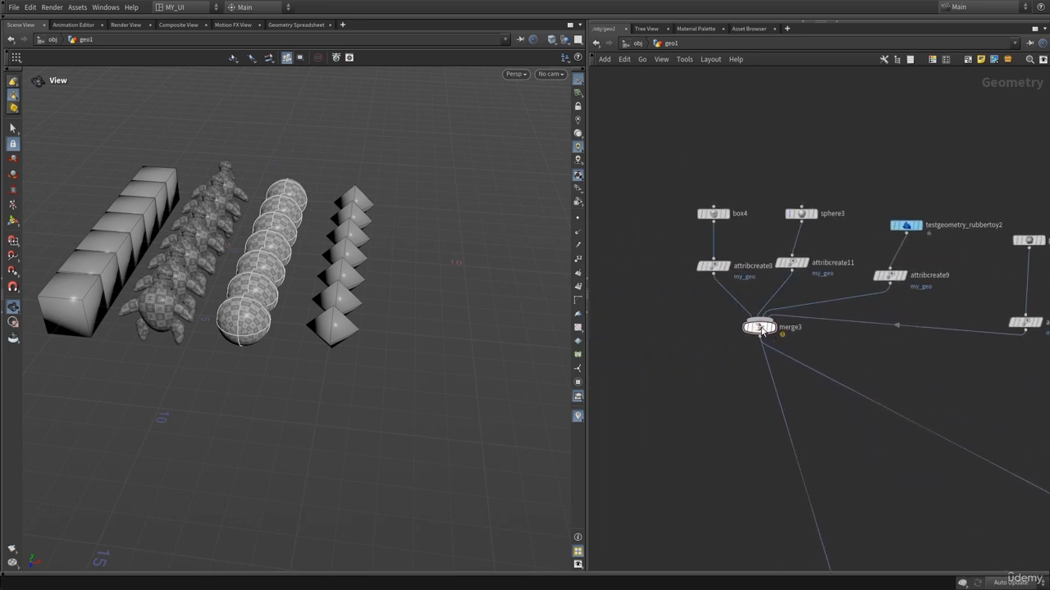
click(771, 328)
drag(652, 245, 730, 286)
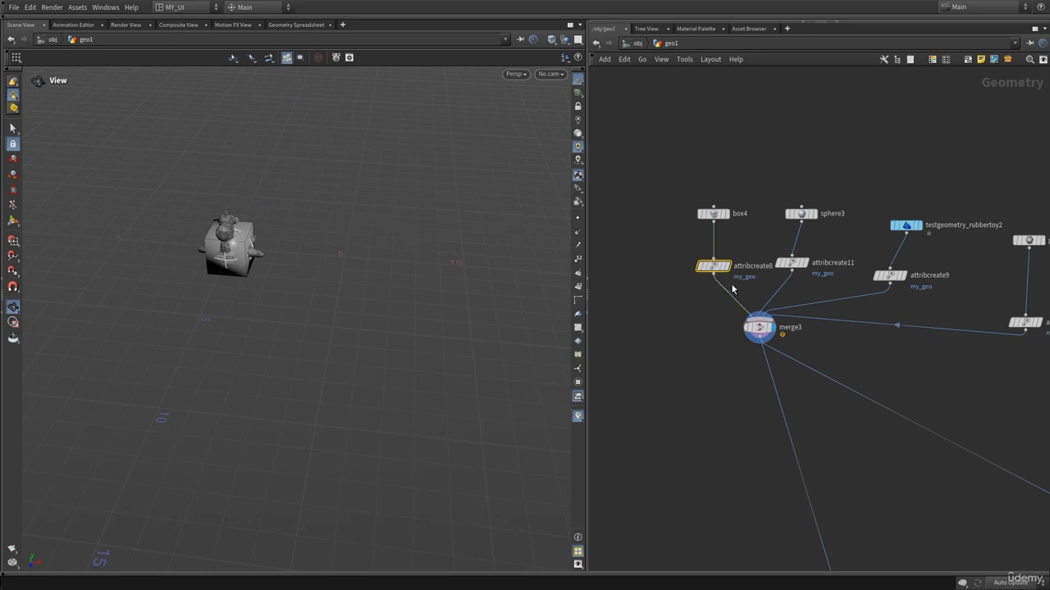
key(Delete)
drag(766, 246, 806, 283)
key(Delete)
drag(848, 253, 943, 302)
key(Delete)
middle_drag(945, 304, 760, 268)
drag(803, 266, 900, 303)
key(Delete)
Reposition the box4, sphere3, testgeometry_rubbertoy2 and platonic2 nodes closer above merge3.
middle_drag(753, 302, 904, 325)
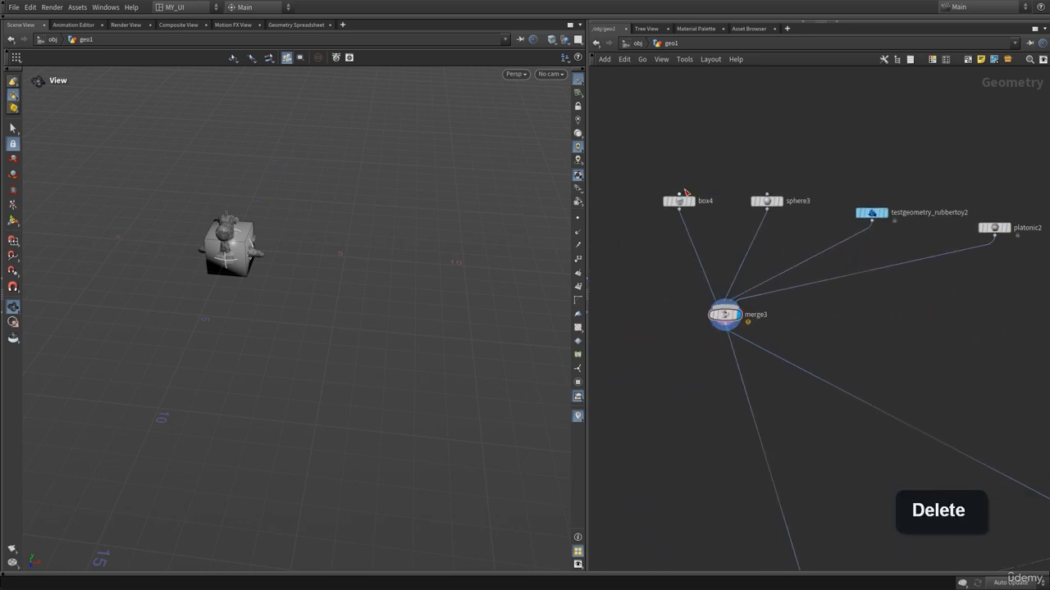
drag(686, 192, 665, 195)
drag(769, 199, 747, 198)
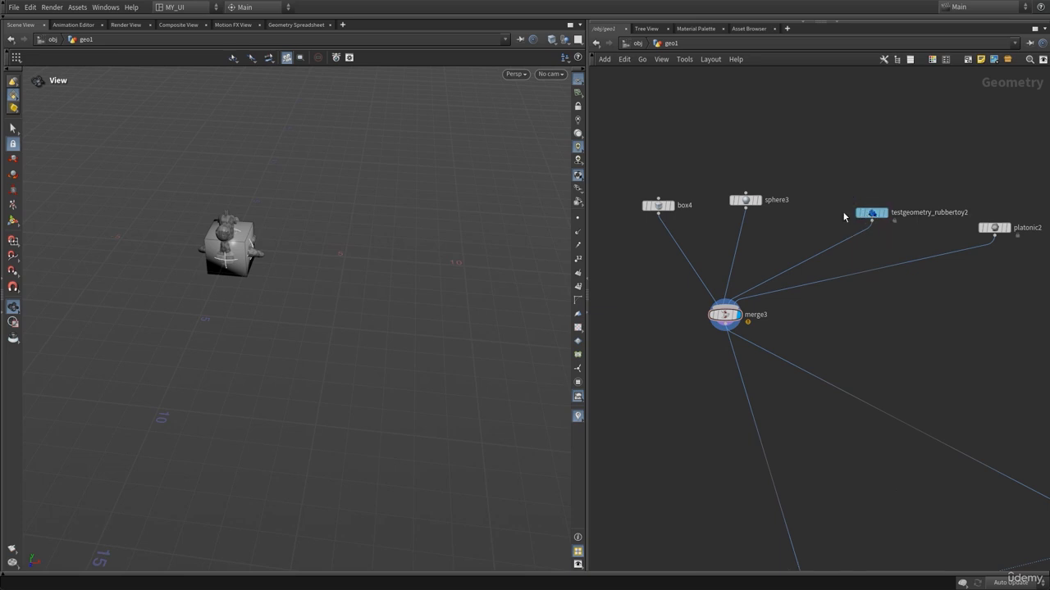
drag(844, 216, 795, 209)
drag(993, 228, 886, 240)
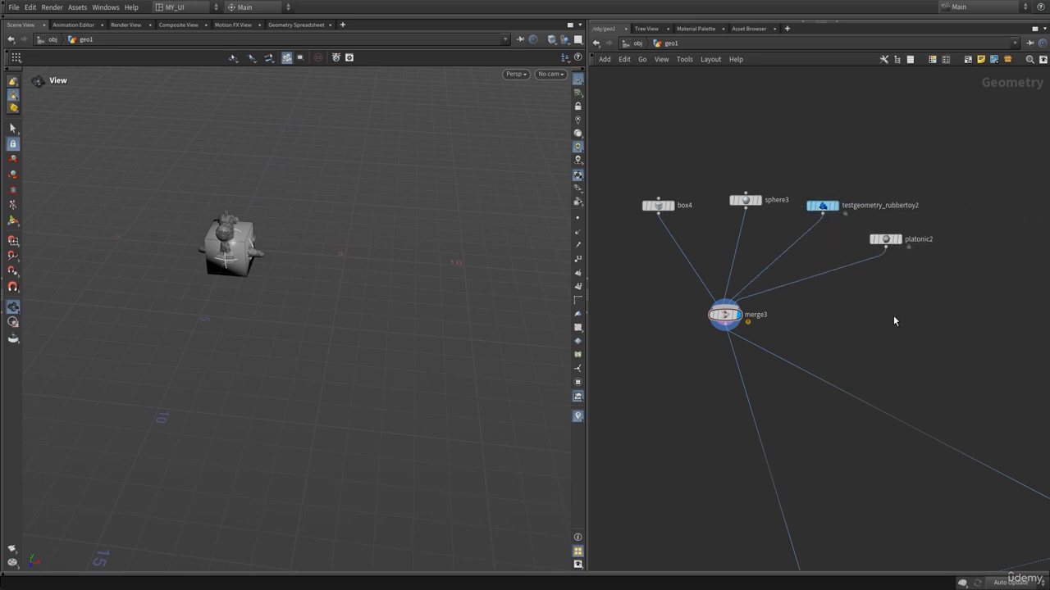
Add a Connectivity node below merge3 and wire merge3's output into it.
key(Tab)
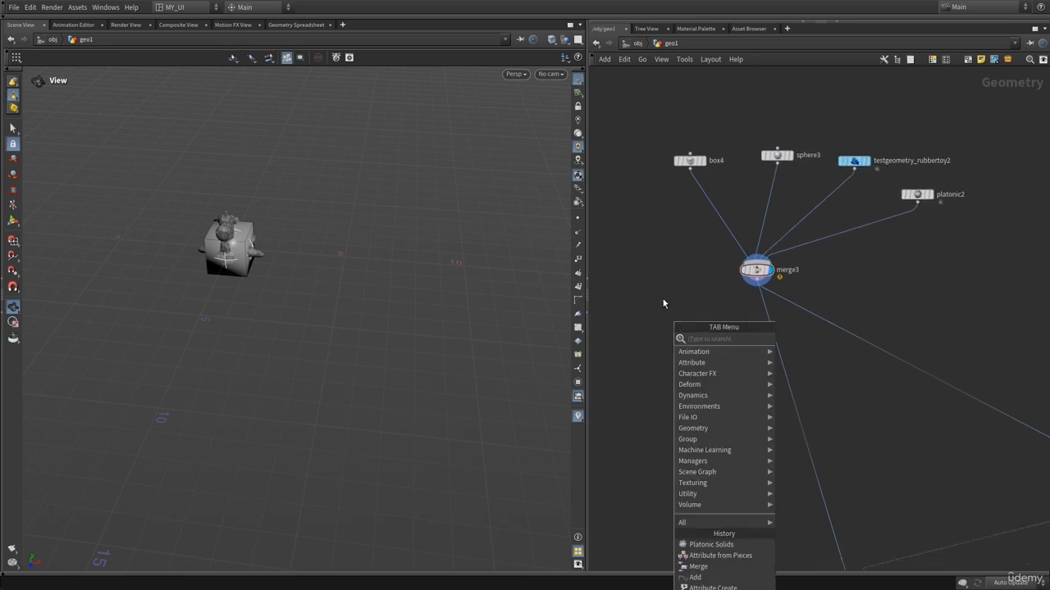
text(c)
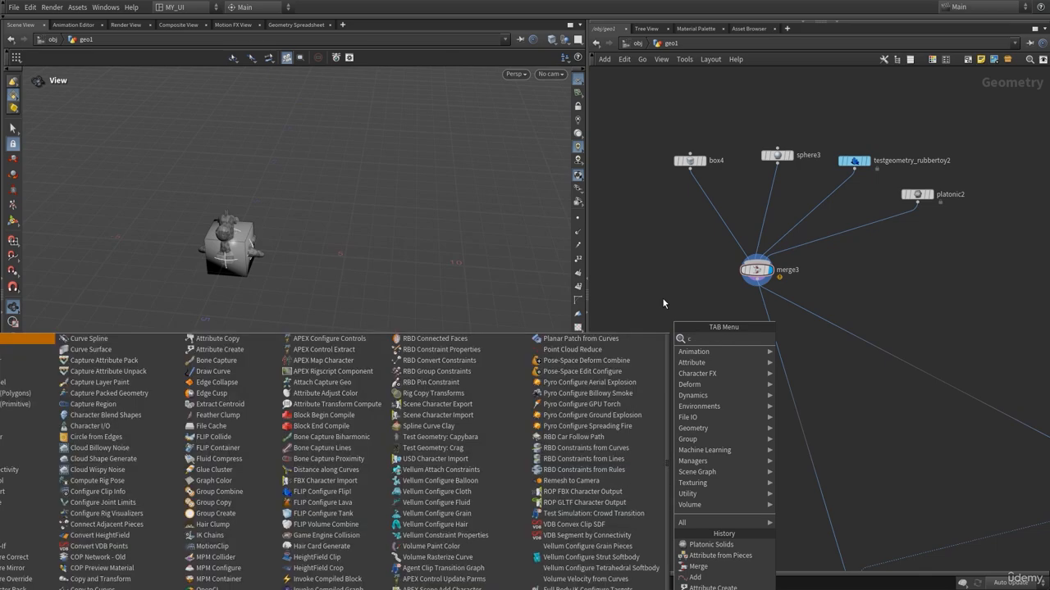
text(oo)
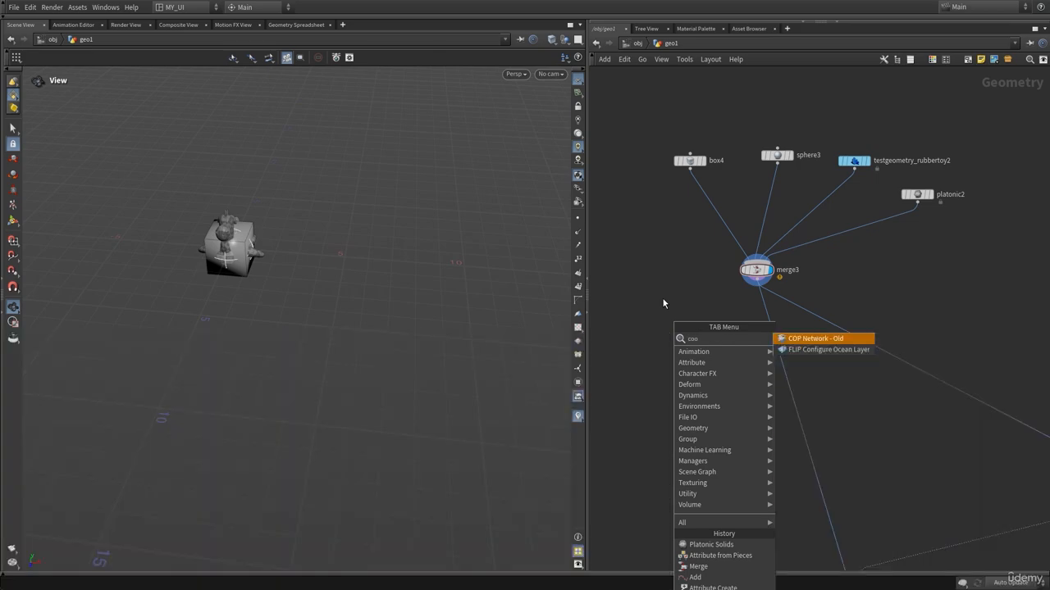
key(BackSpace)
text(ne)
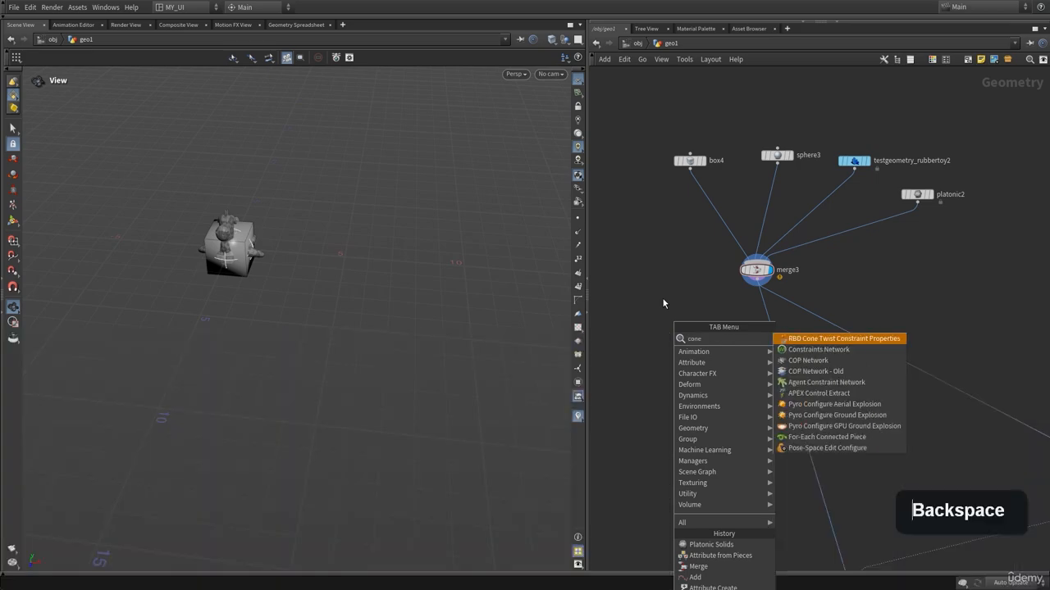
key(BackSpace)
click(663, 300)
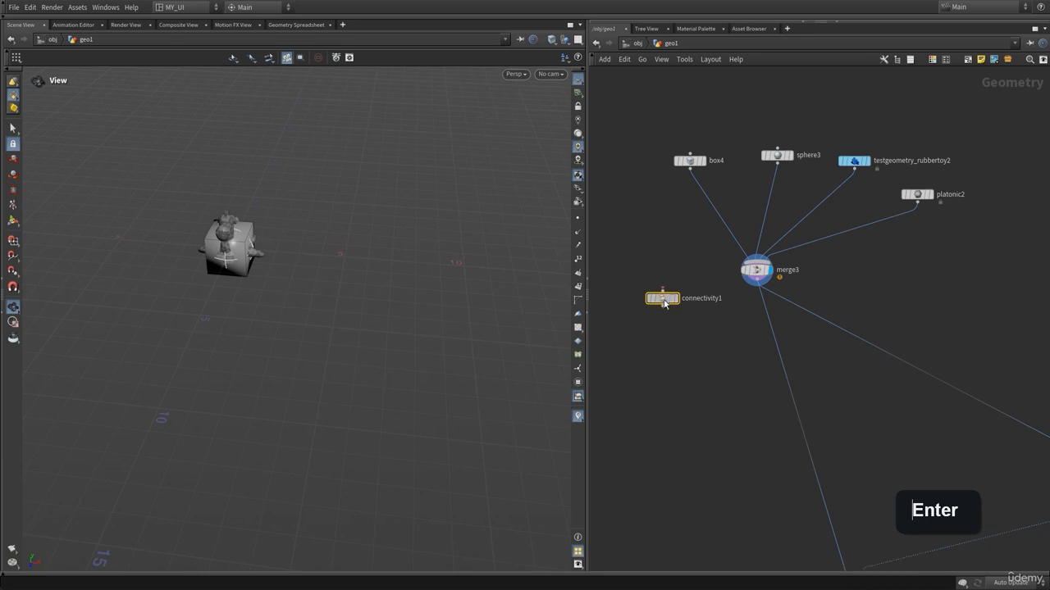
drag(663, 301, 702, 345)
scroll(672, 275, up, 3)
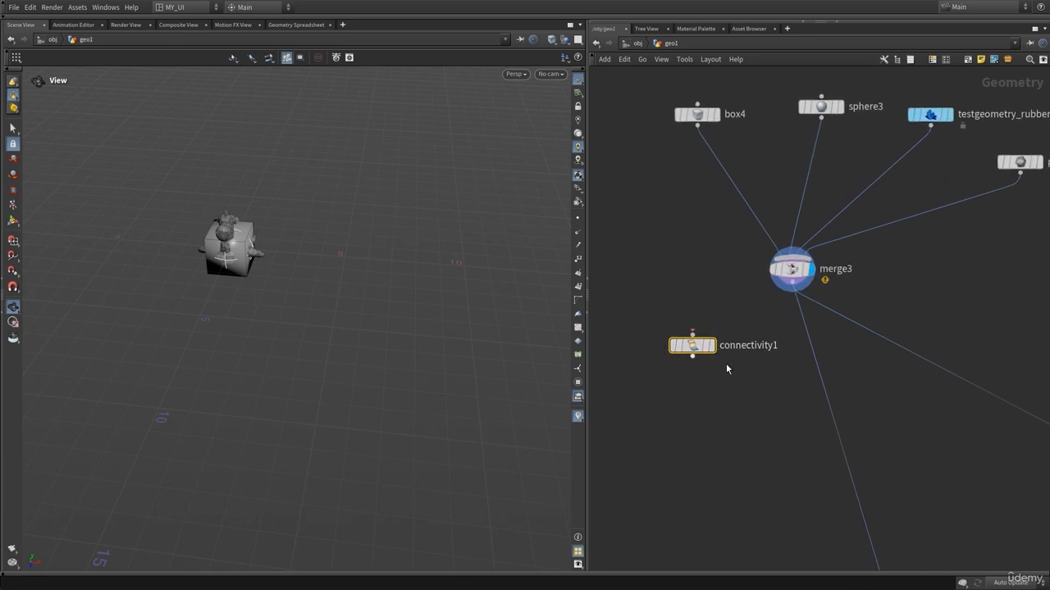
drag(793, 282, 693, 333)
mouse_move(693, 358)
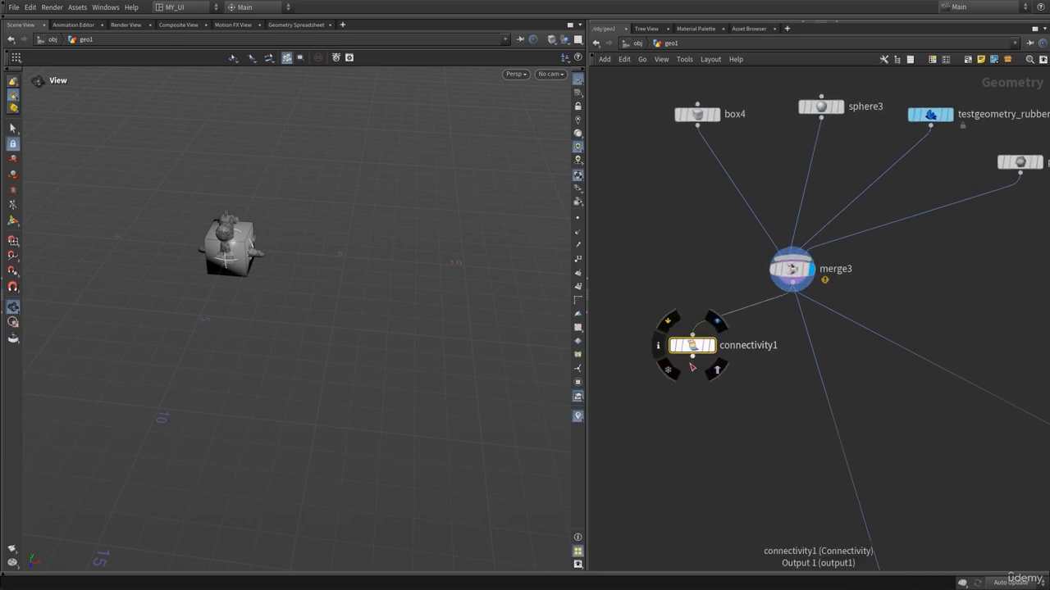
Display connectivity1 and set its Connectivity Type to Primitive.
click(717, 327)
key(p)
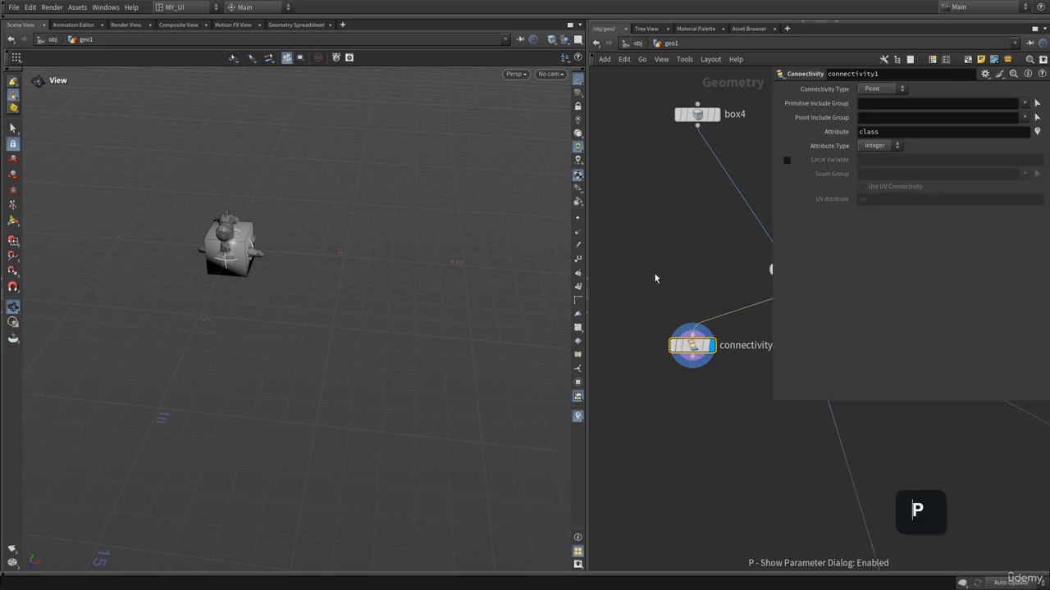
middle_drag(712, 216, 659, 248)
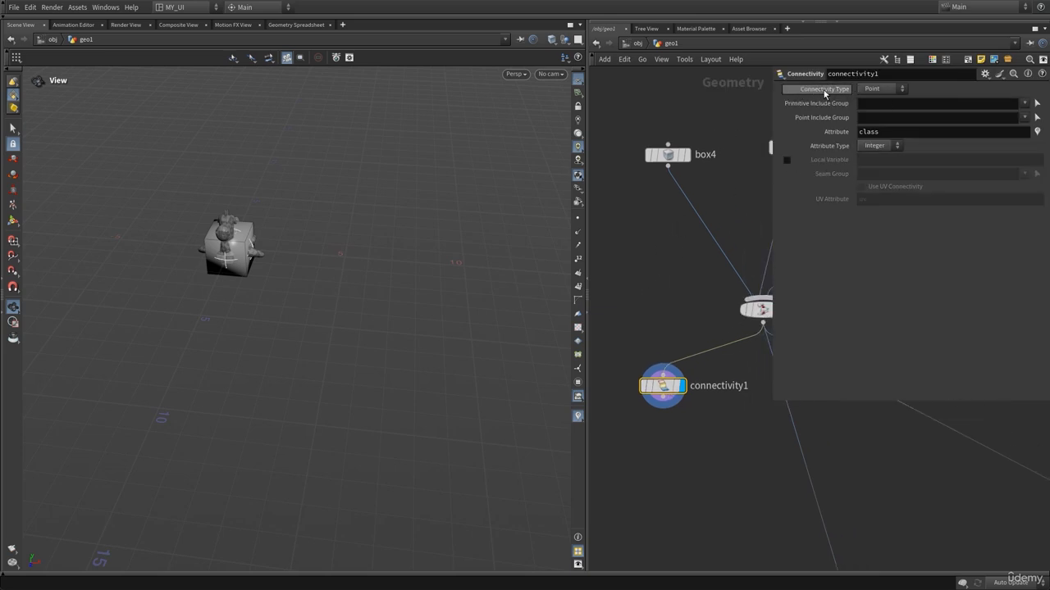
click(885, 91)
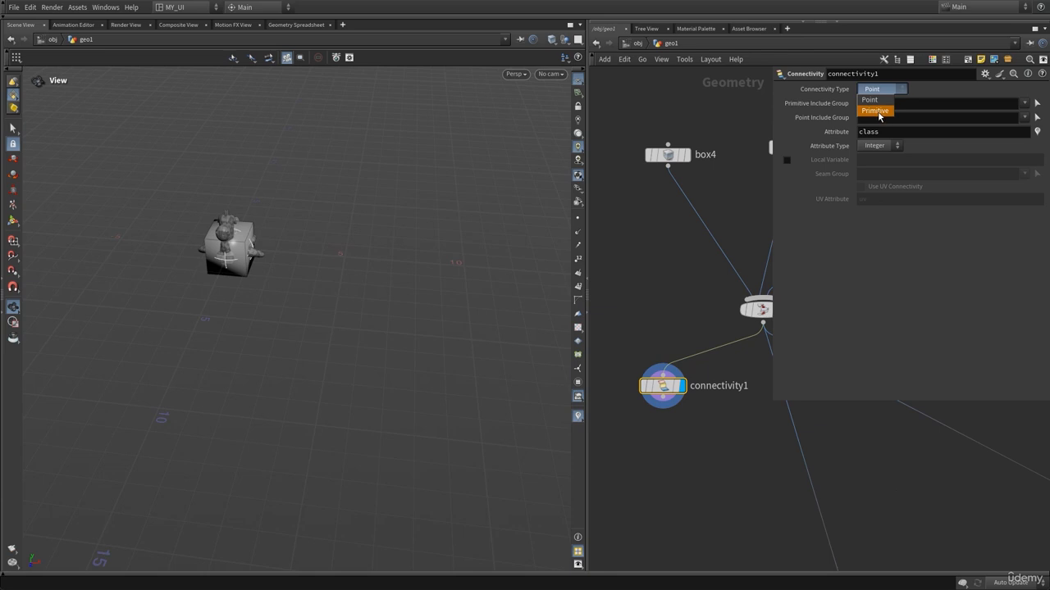
click(875, 110)
Inspect connectivity1's node info for its primitive class attribute.
middle_drag(705, 106, 693, 128)
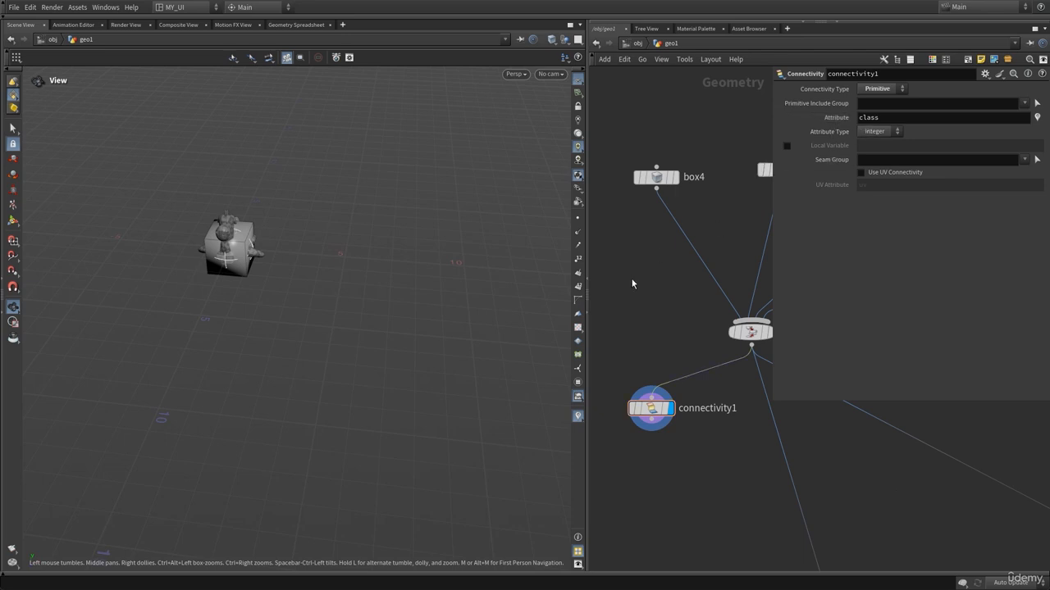
key(p)
middle_click(650, 416)
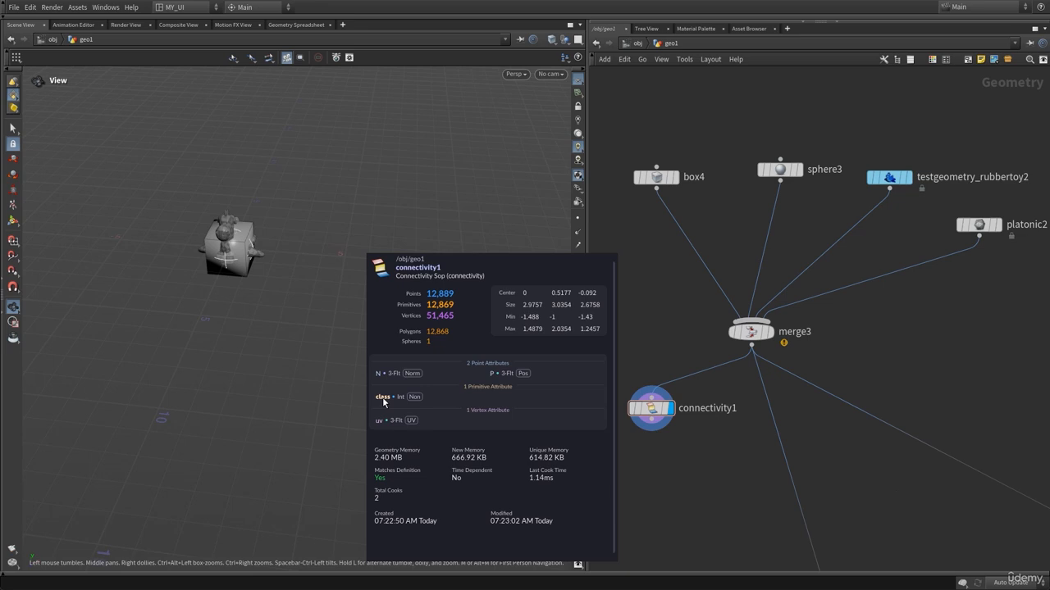
Display box4 and select its faces in the viewport to examine its primitives.
middle_drag(693, 310, 683, 362)
click(670, 207)
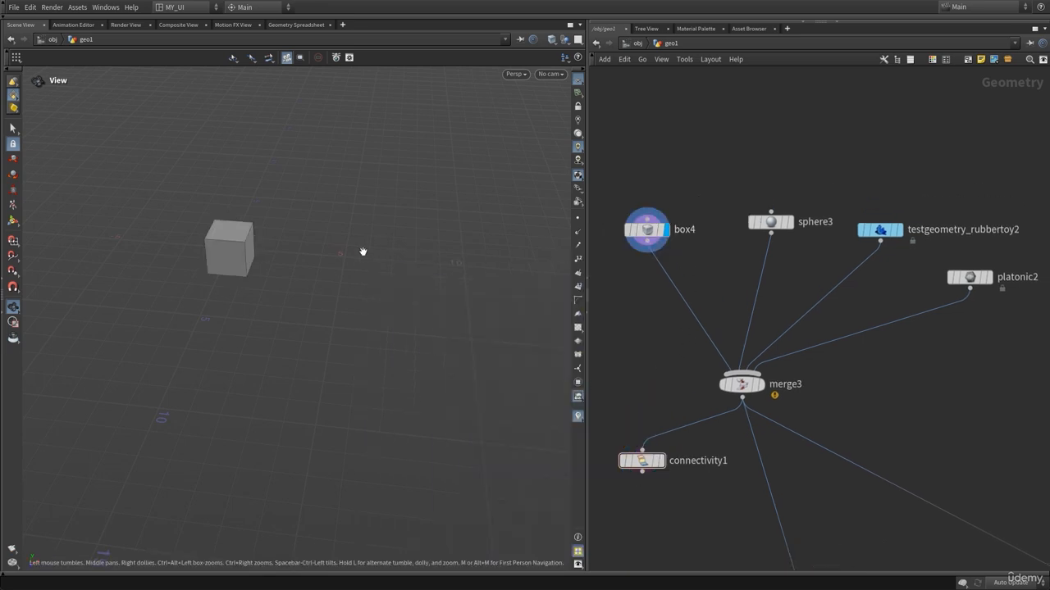
key(h)
drag(261, 252, 307, 239)
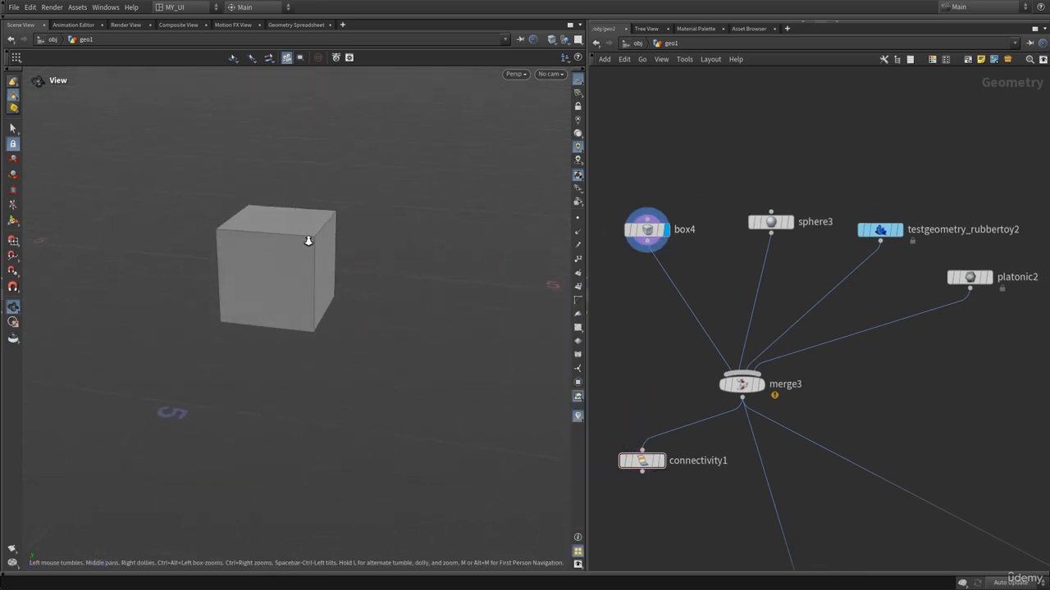
scroll(306, 239, up, 3)
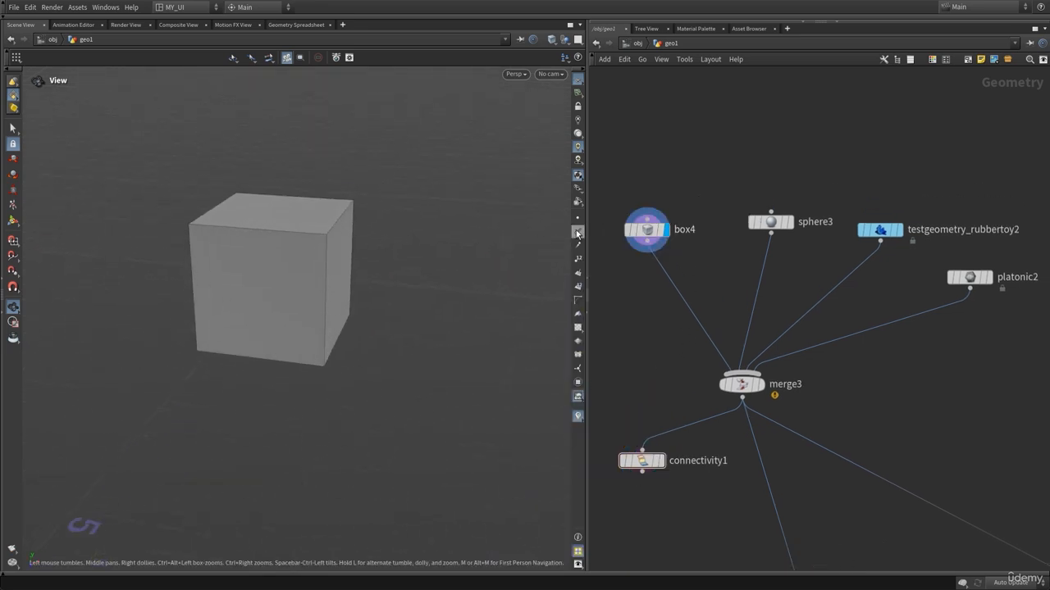
click(13, 129)
click(289, 239)
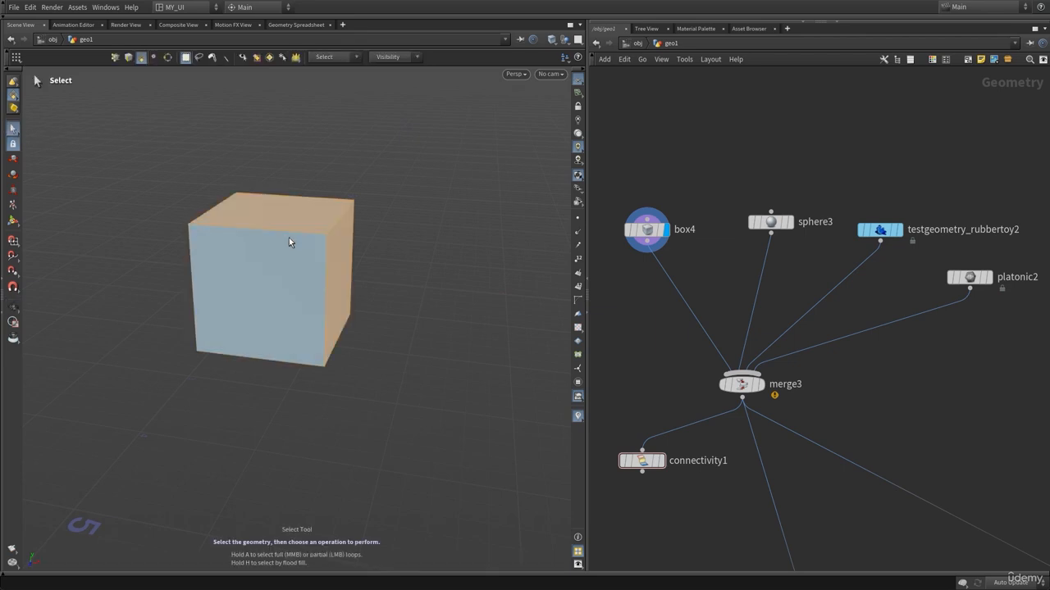
alt+drag(332, 320, 362, 272)
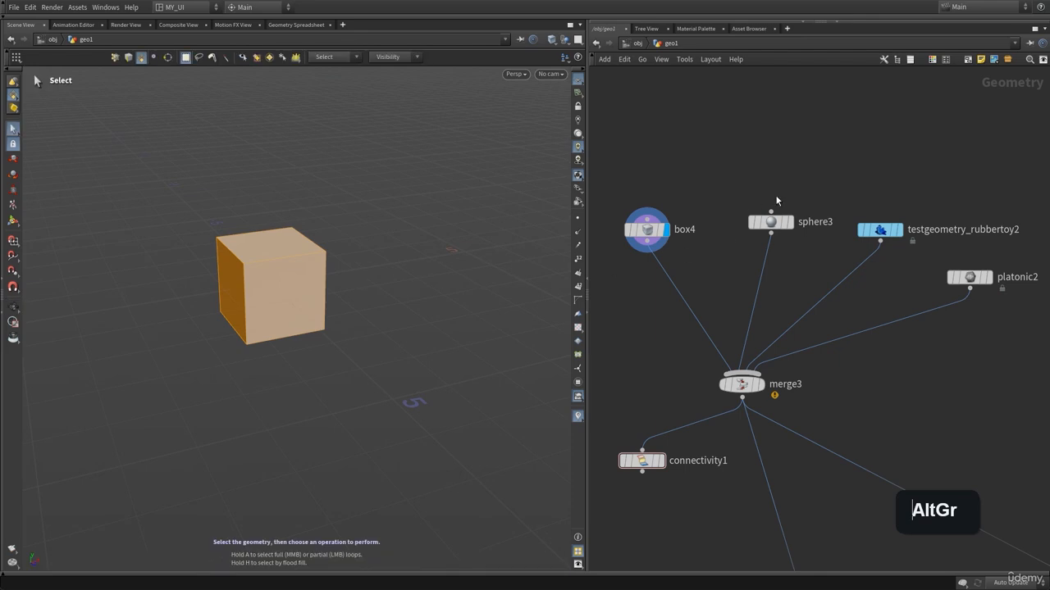
Display sphere3 and select the sphere in the viewport.
drag(749, 190, 840, 243)
click(794, 206)
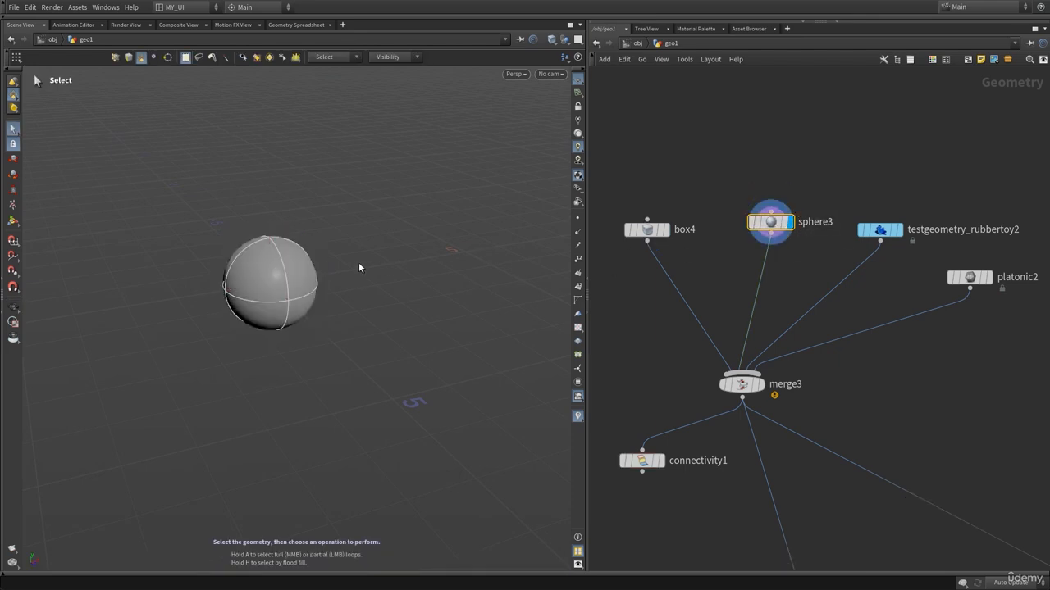
click(274, 283)
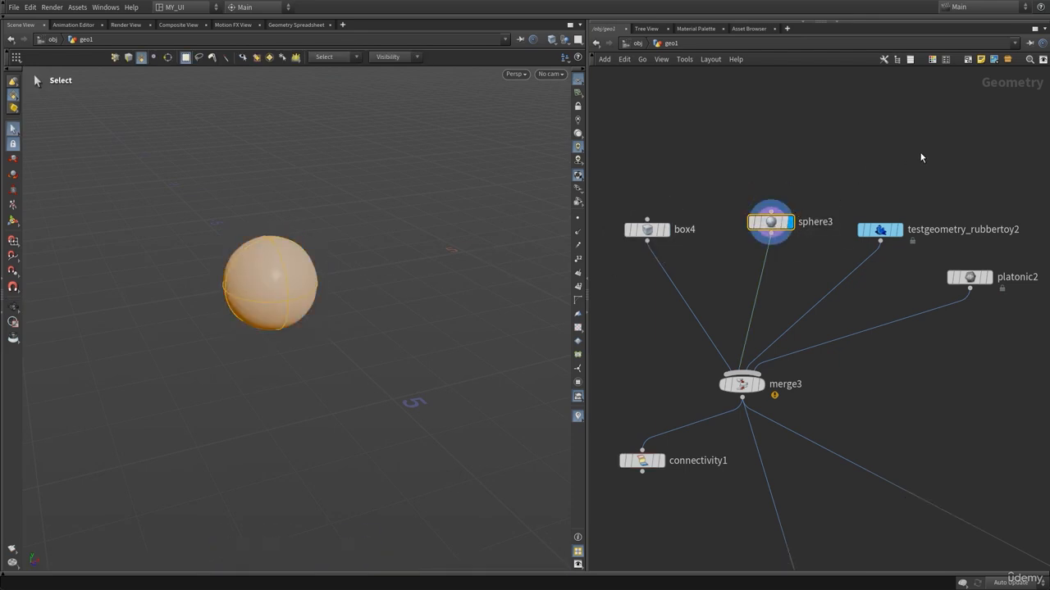
Display the rubber toy and then platonic2, selecting their pieces in the viewport while orbiting around them.
middle_drag(919, 156, 827, 173)
click(752, 244)
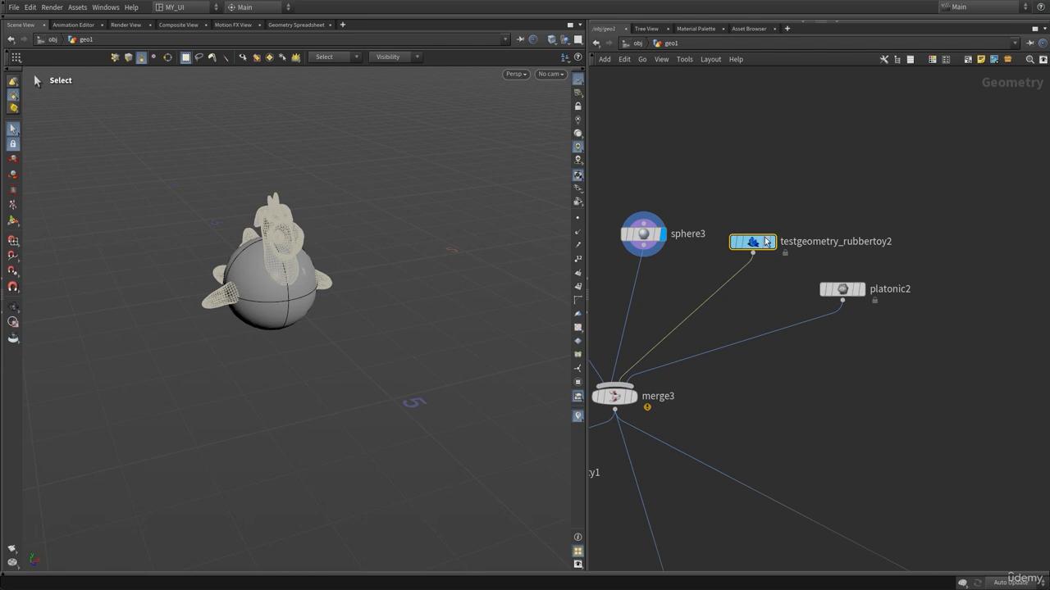
click(769, 242)
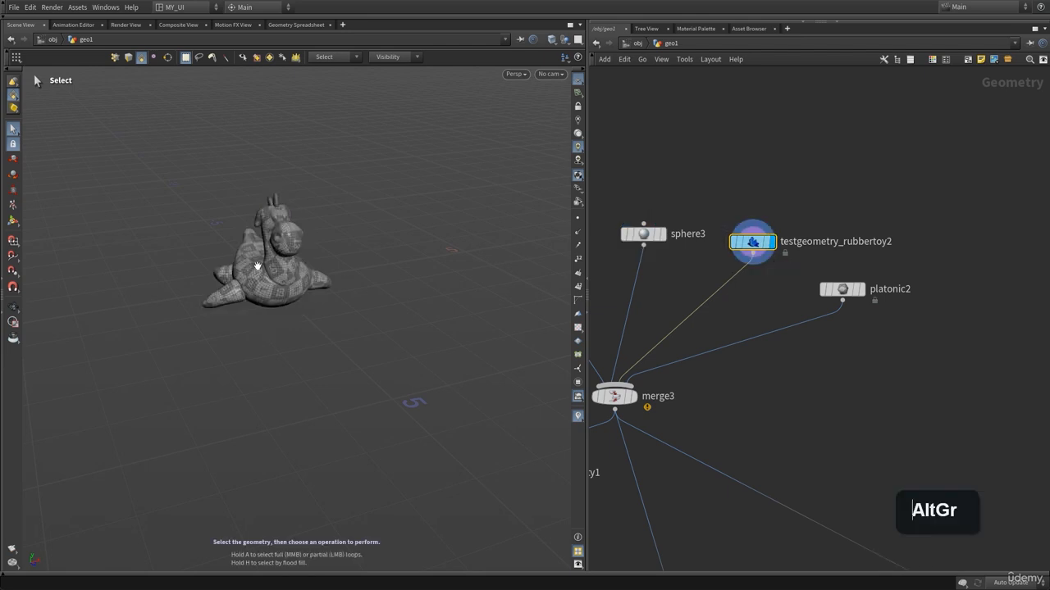
alt+drag(251, 265, 219, 231)
click(272, 243)
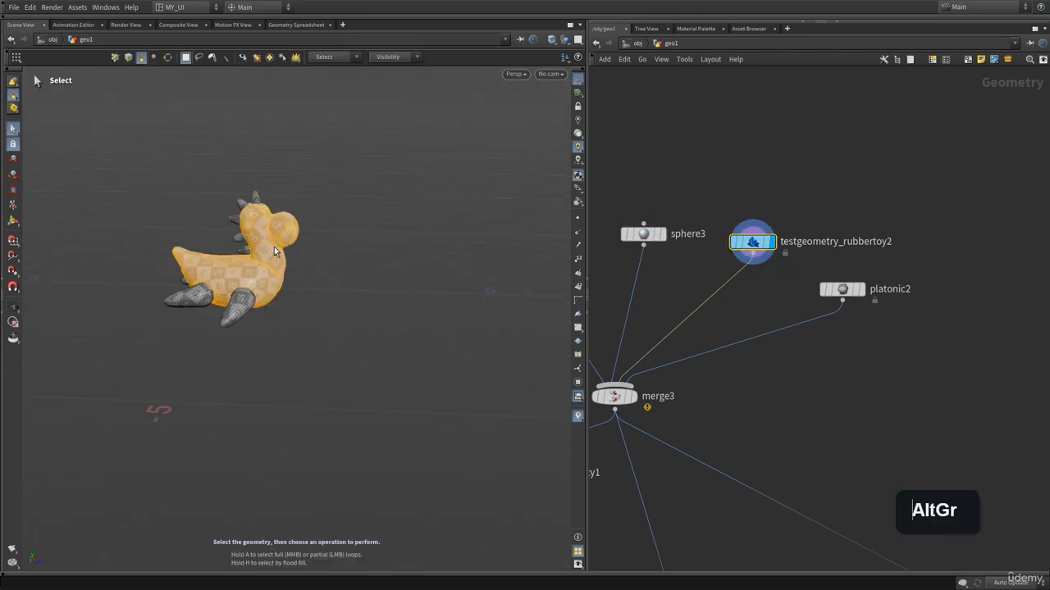
alt+right_drag(217, 298, 374, 268)
alt+drag(300, 294, 267, 345)
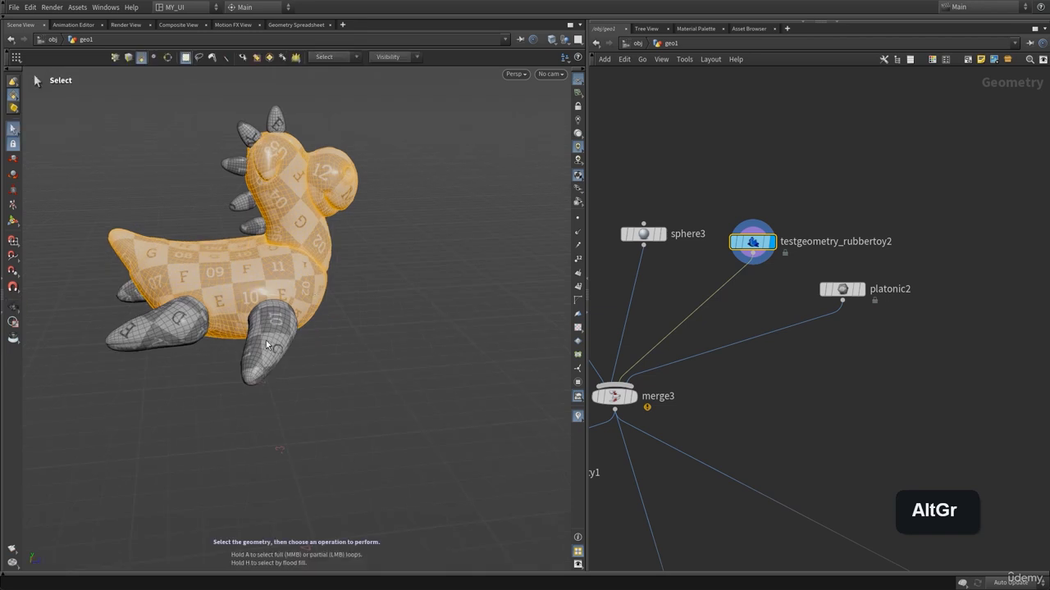
click(267, 345)
alt+drag(289, 181, 293, 198)
alt+middle_drag(259, 221, 348, 223)
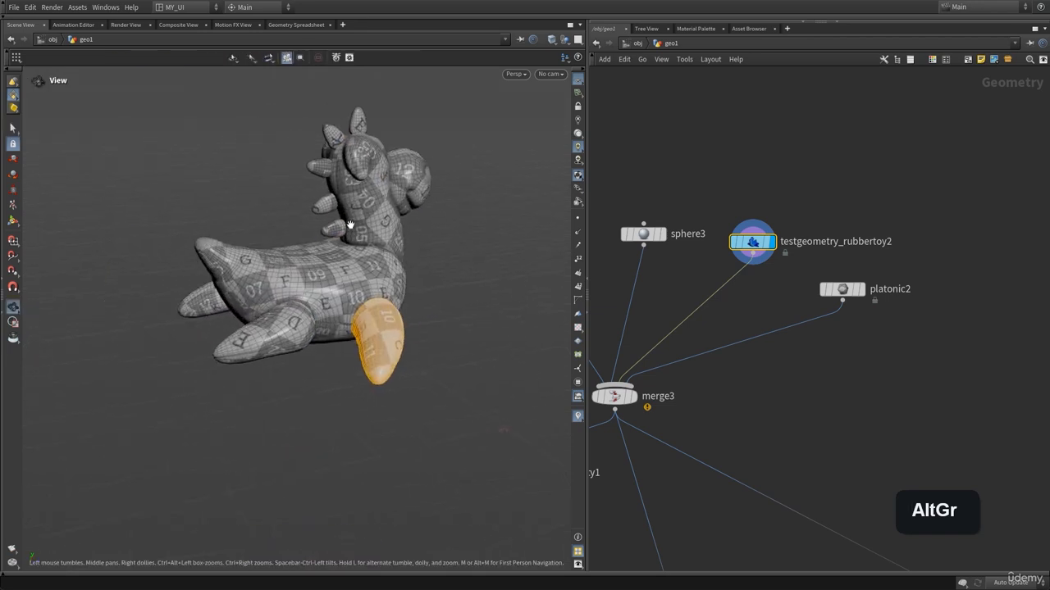
alt+drag(328, 236, 319, 249)
click(418, 185)
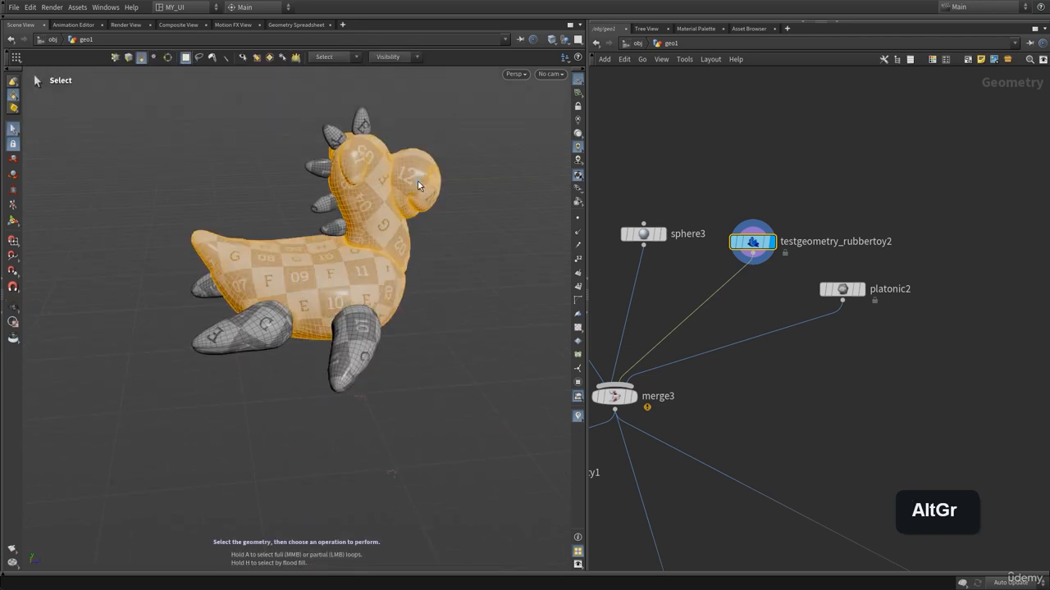
click(213, 180)
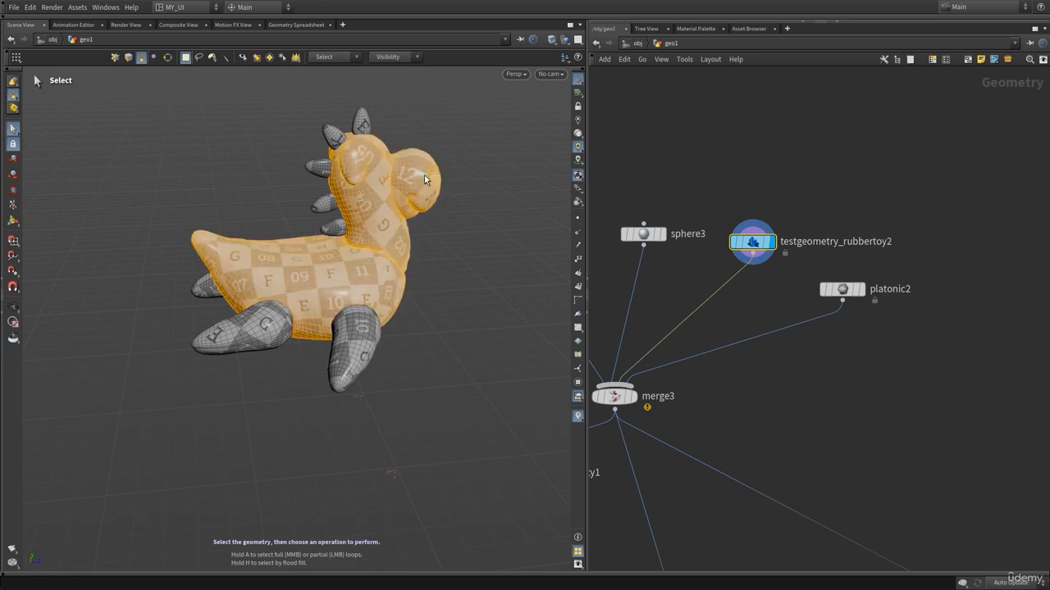
alt+drag(424, 175, 358, 207)
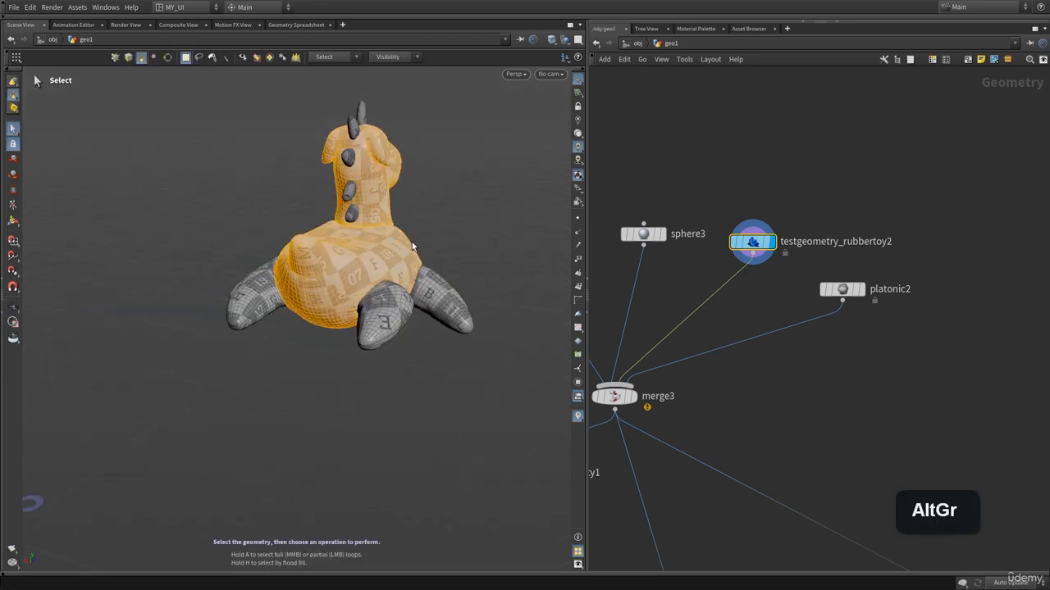
alt+drag(436, 237, 386, 238)
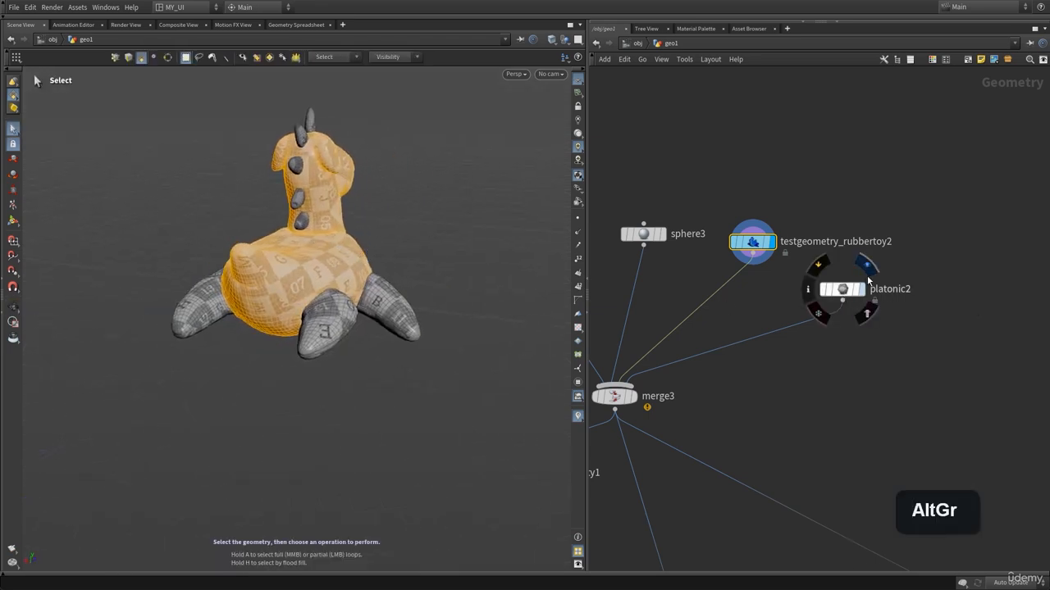
click(868, 276)
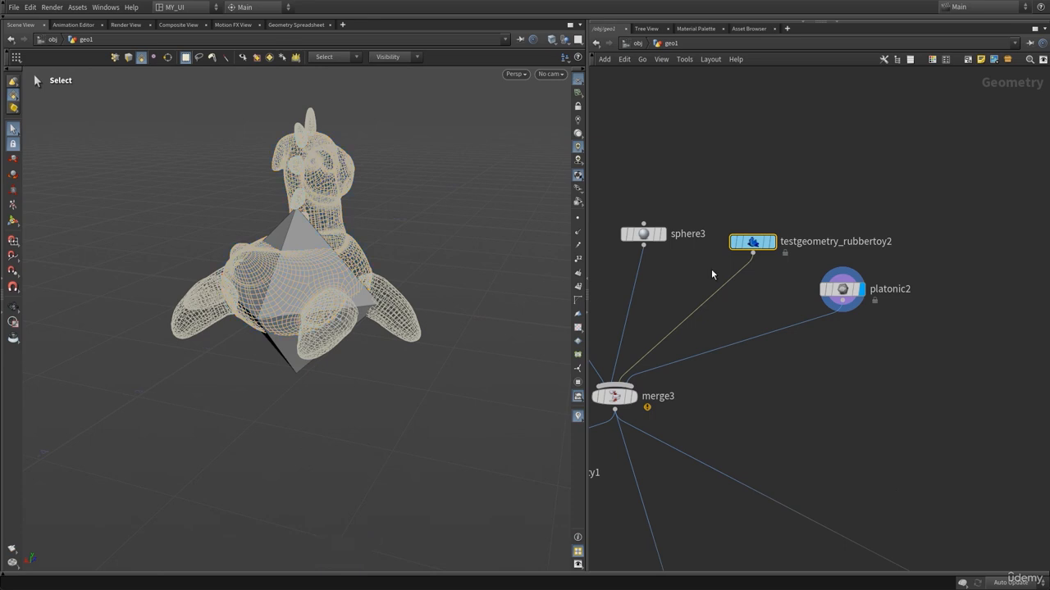
click(853, 293)
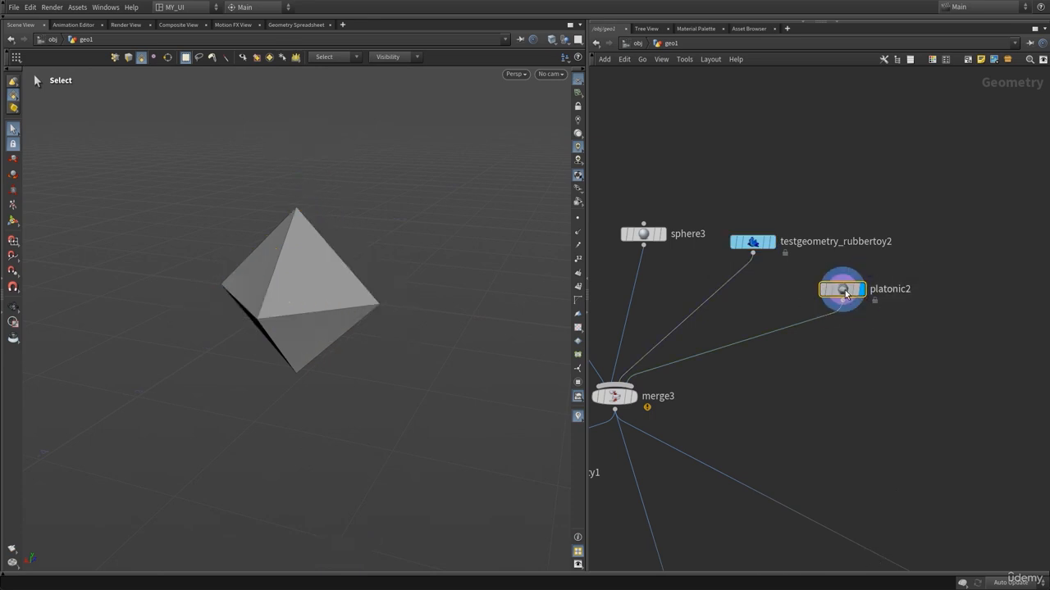
Reposition the platonic2 and testgeometry_rubbertoy2 nodes around merge3.
drag(857, 299, 903, 305)
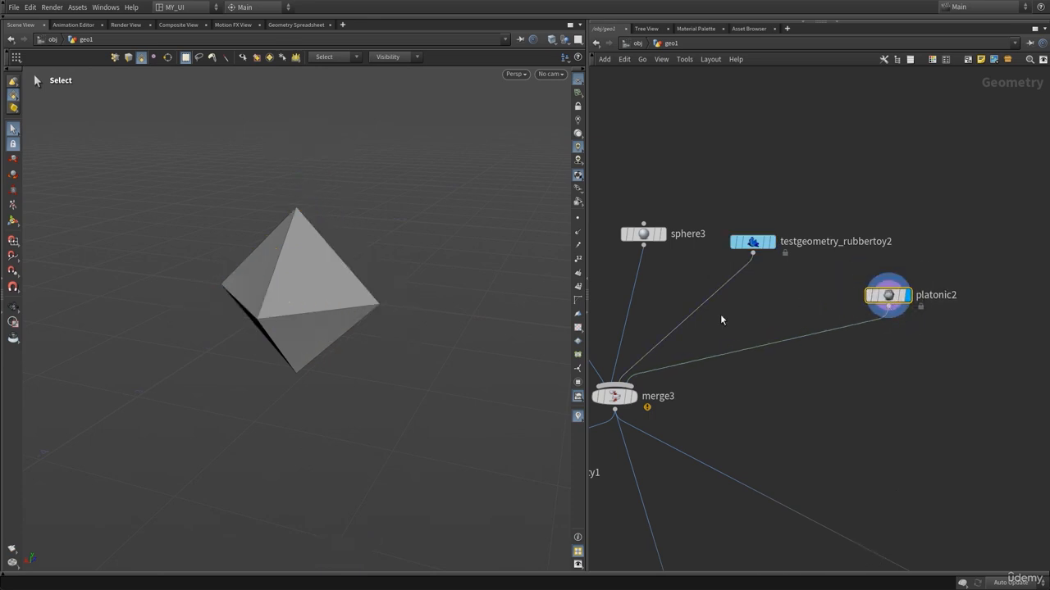
drag(809, 206, 741, 263)
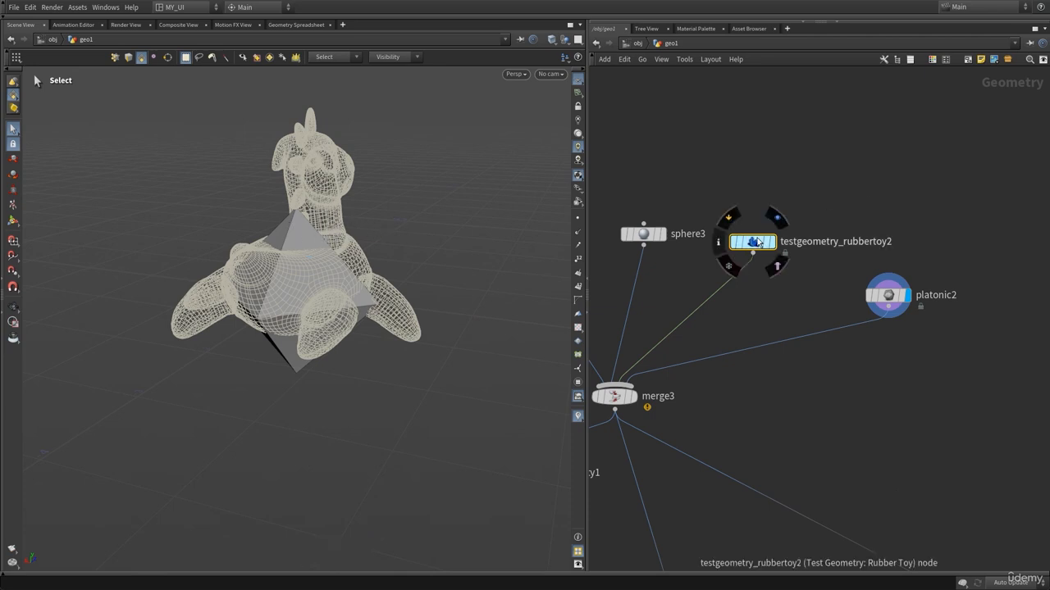
drag(740, 242, 783, 203)
mouse_move(797, 211)
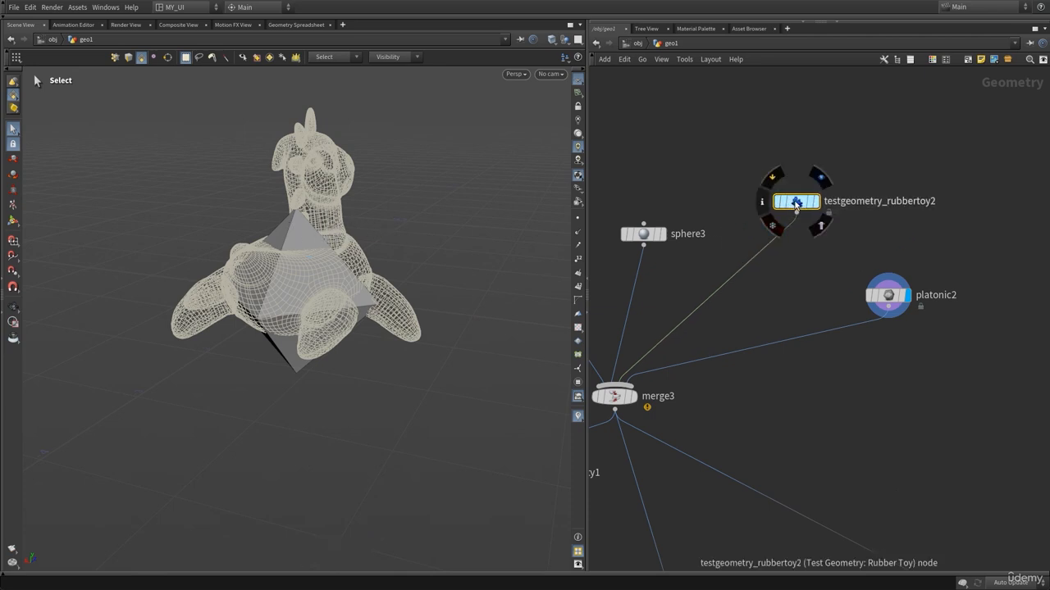
alt+drag(321, 193, 289, 187)
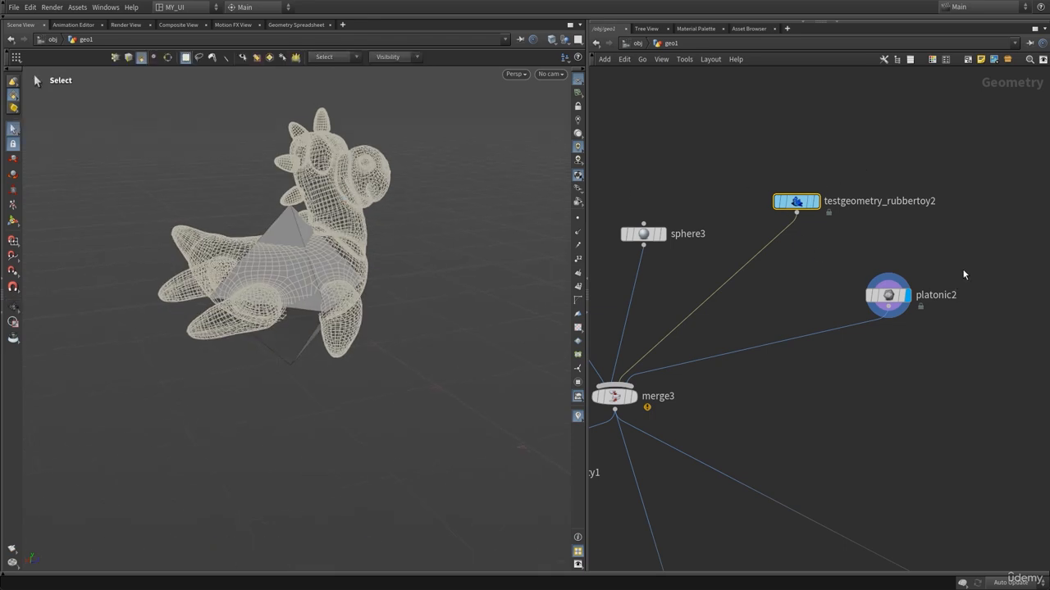
click(888, 295)
drag(888, 297, 897, 327)
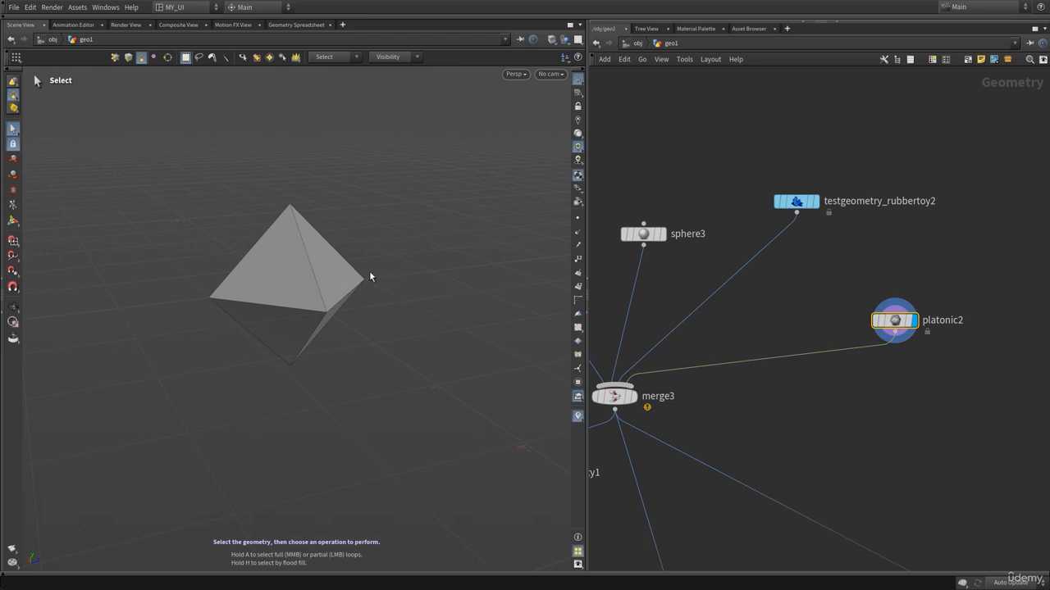
Select platonic2's geometry in the viewport and orbit around it.
double_click(272, 273)
alt+drag(258, 290, 347, 281)
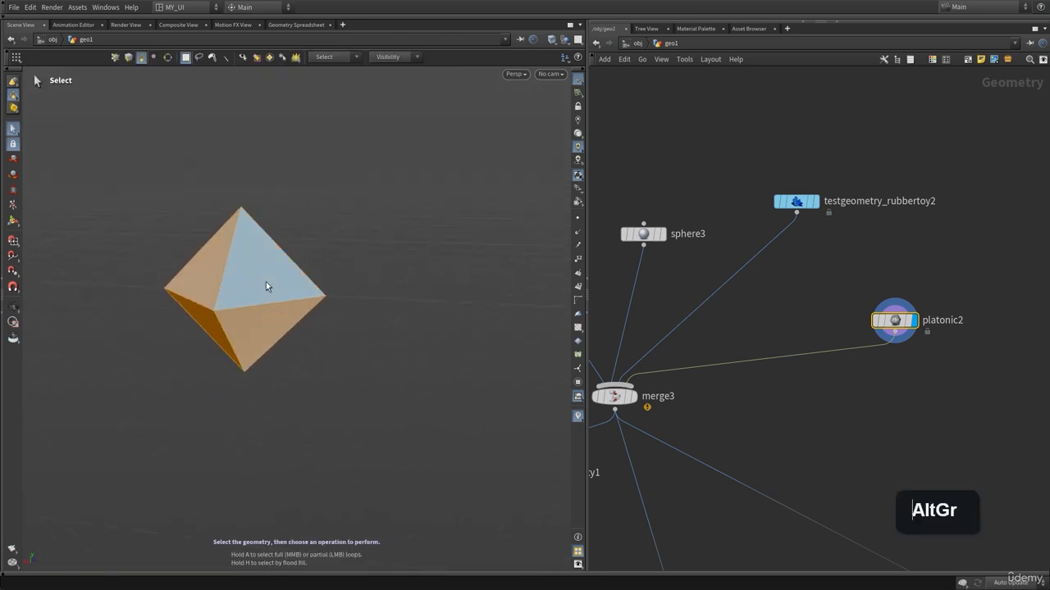
click(13, 307)
Delete the wire connecting testgeometry_rubbertoy2 to merge3.
scroll(276, 290, down, 4)
middle_drag(694, 328, 804, 330)
click(863, 255)
key(Delete)
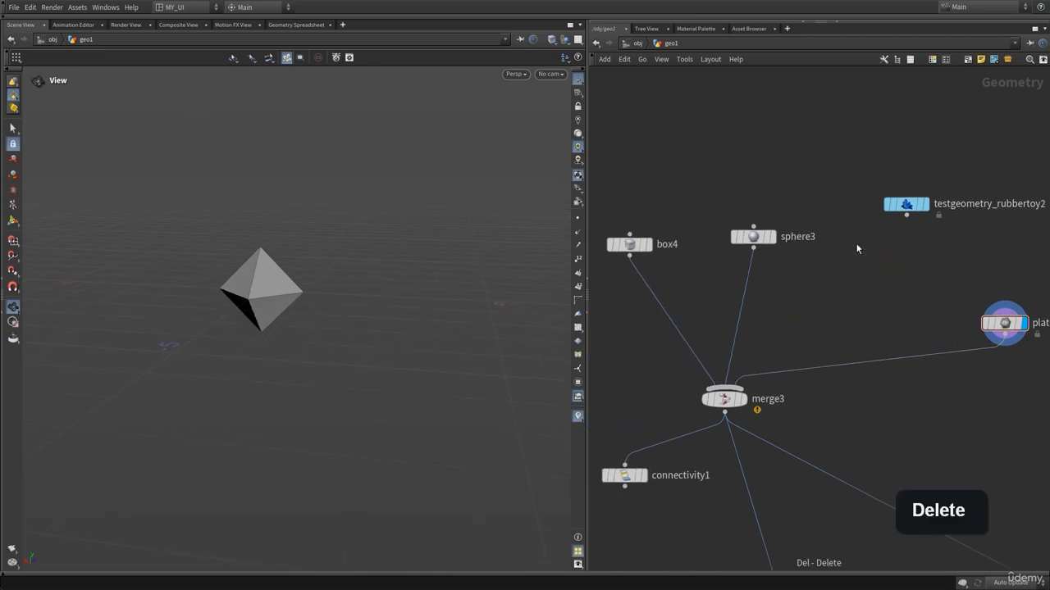
Rearrange the input nodes around merge3 and set the display flag on merge3.
middle_drag(867, 293, 798, 284)
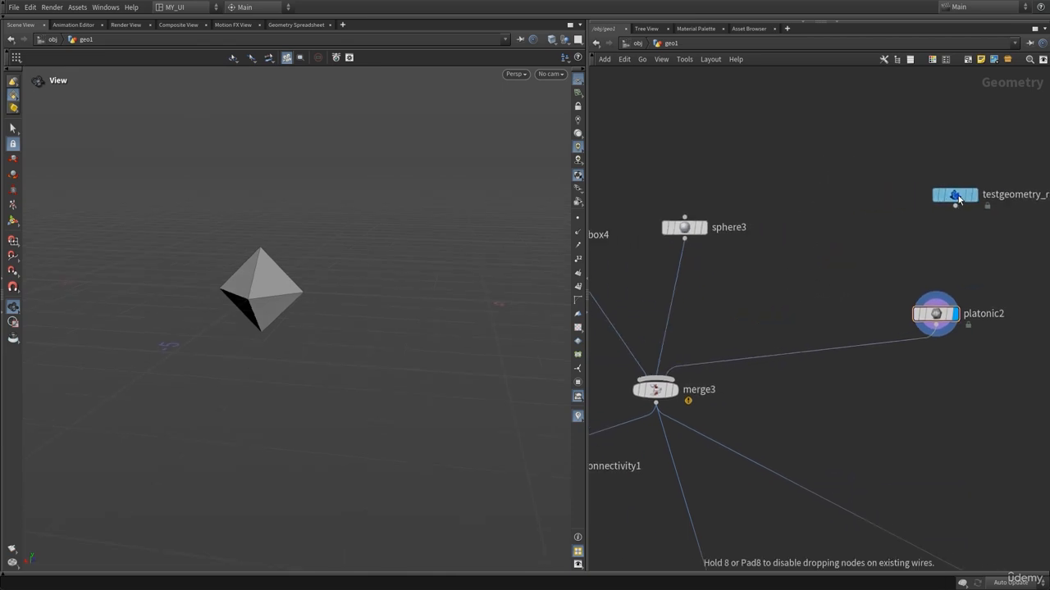
drag(938, 311, 839, 276)
middle_drag(742, 383, 842, 335)
scroll(856, 353, down, 3)
drag(686, 190, 831, 239)
click(783, 327)
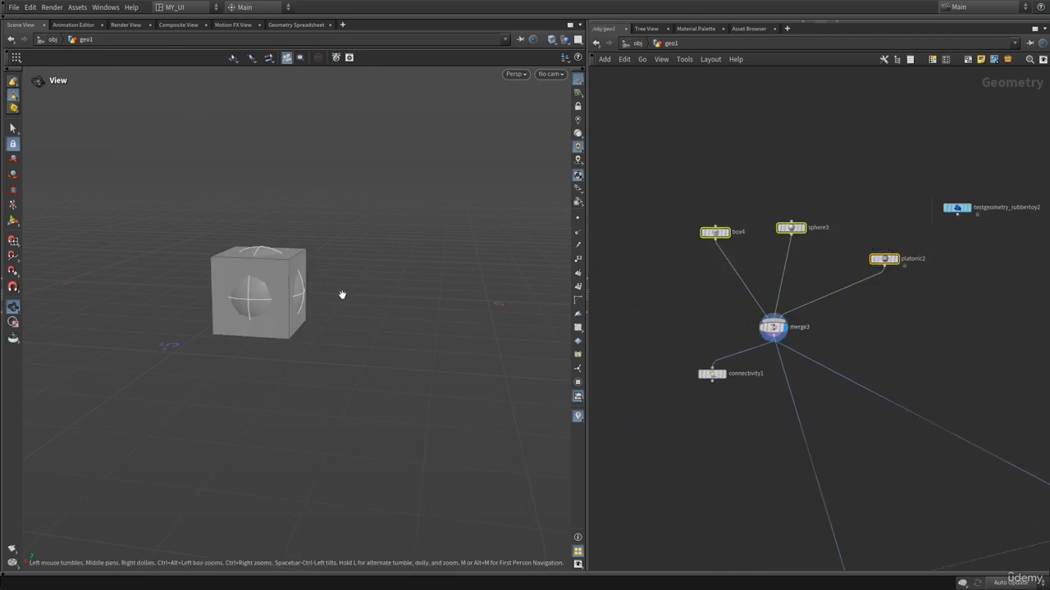
Open connectivity1's parameters and set its attribute type to String.
mouse_move(726, 362)
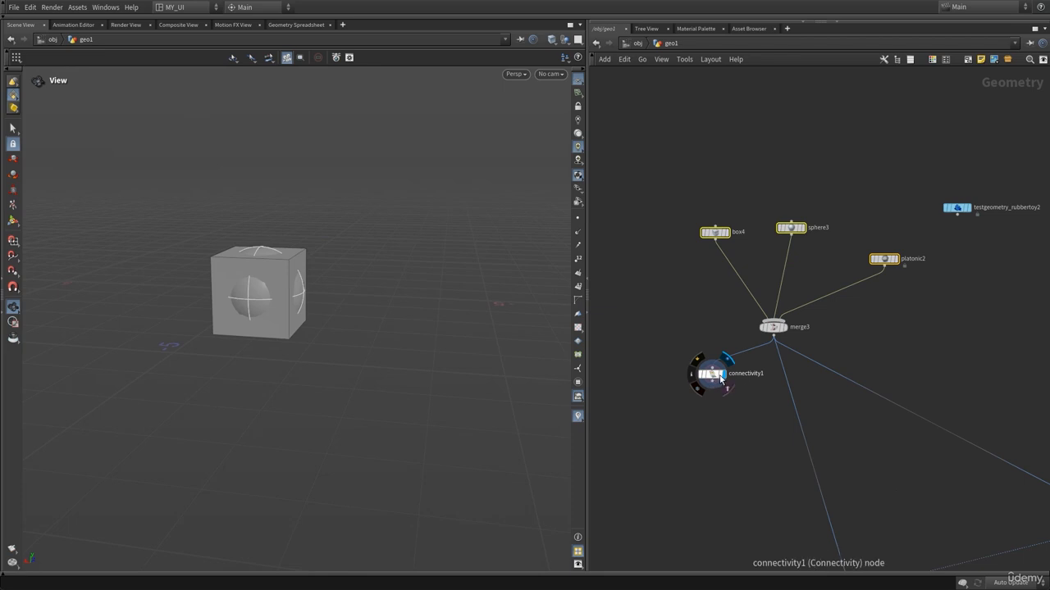
click(716, 379)
key(p)
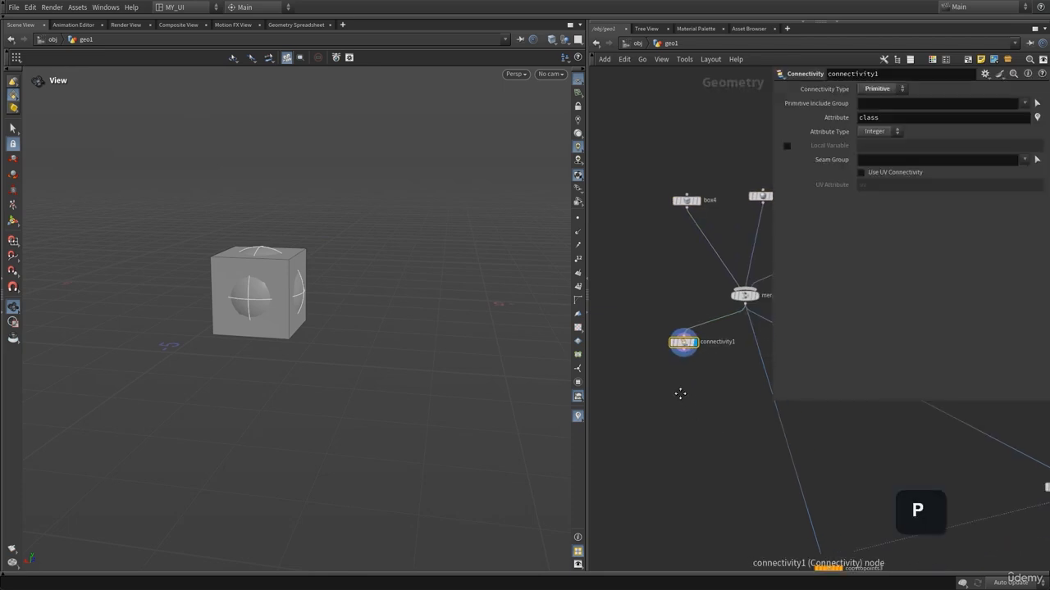
click(879, 133)
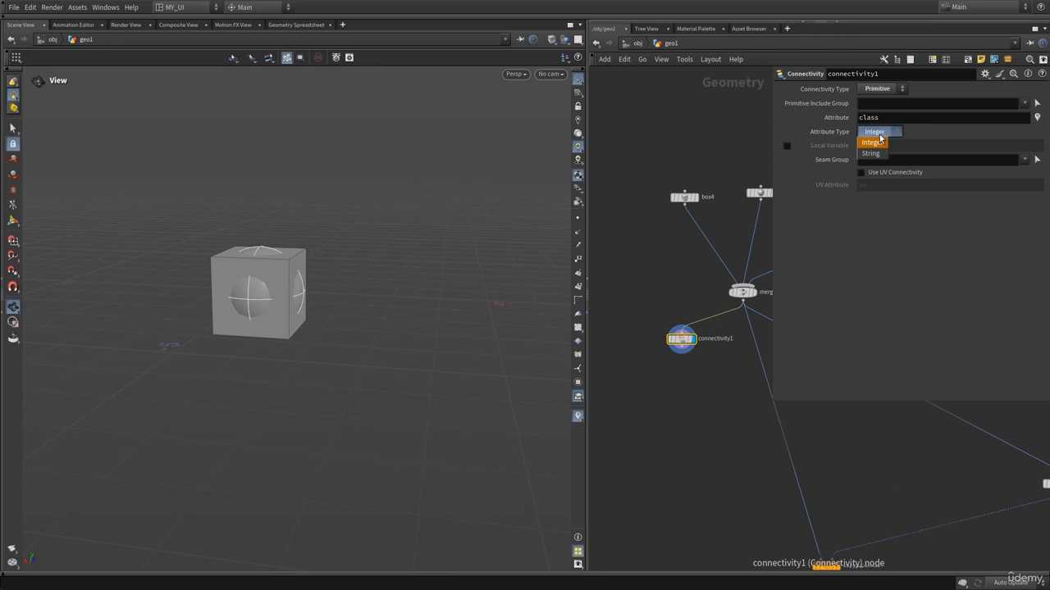
click(871, 144)
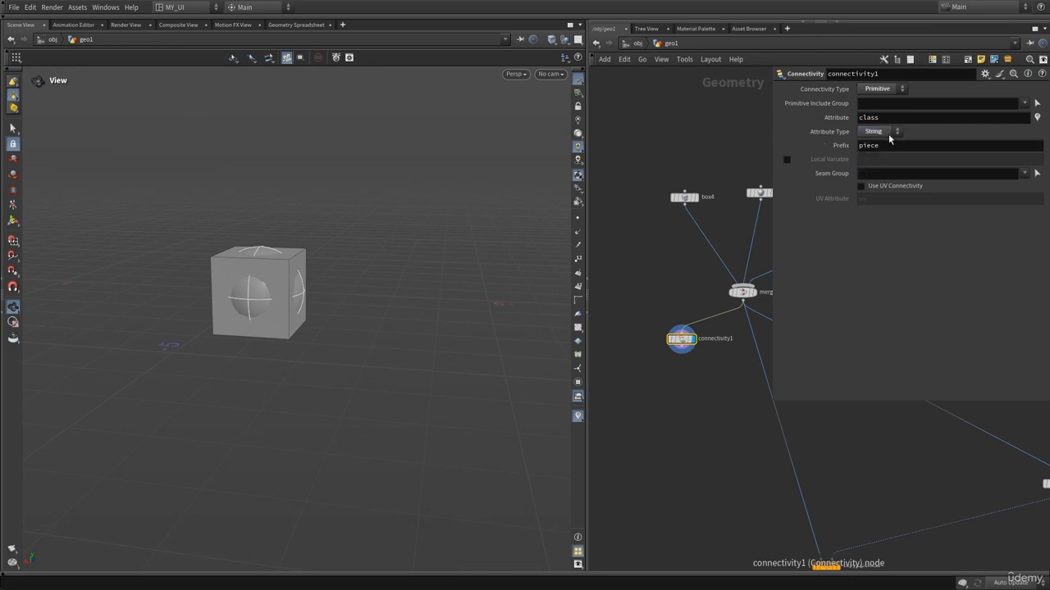
Inspect connectivity1's class primitive attribute in the node info and the Geometry Spreadsheet.
key(p)
middle_click(681, 341)
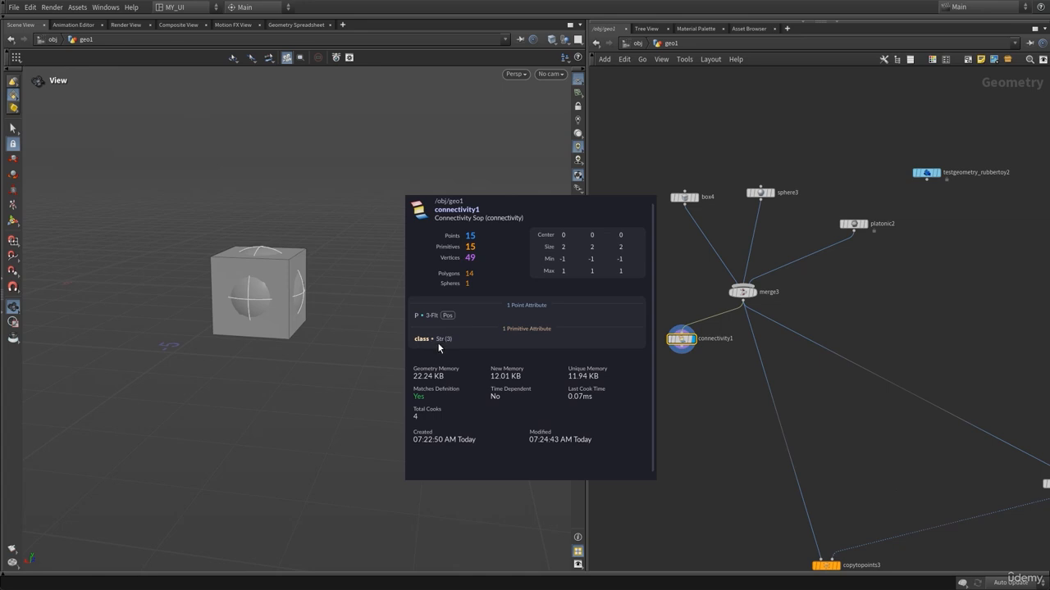
middle_drag(450, 348, 434, 327)
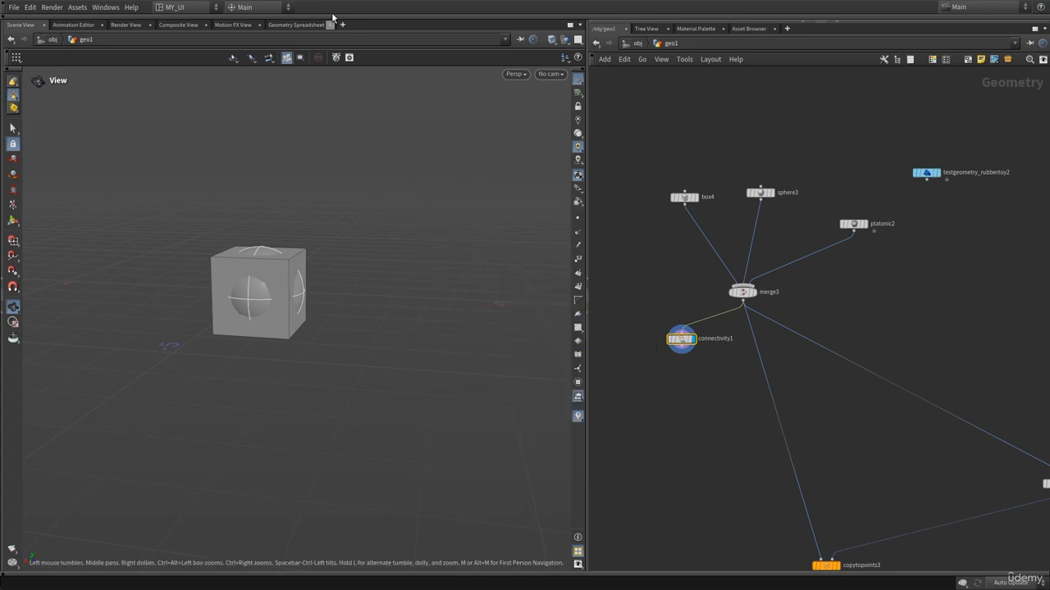
click(297, 25)
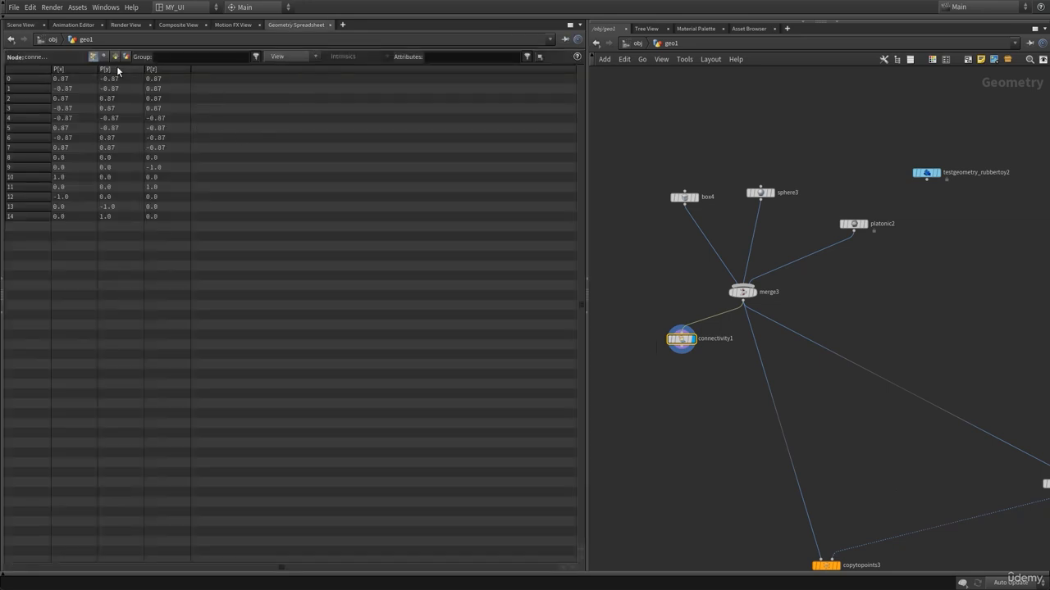
middle_drag(683, 340, 655, 341)
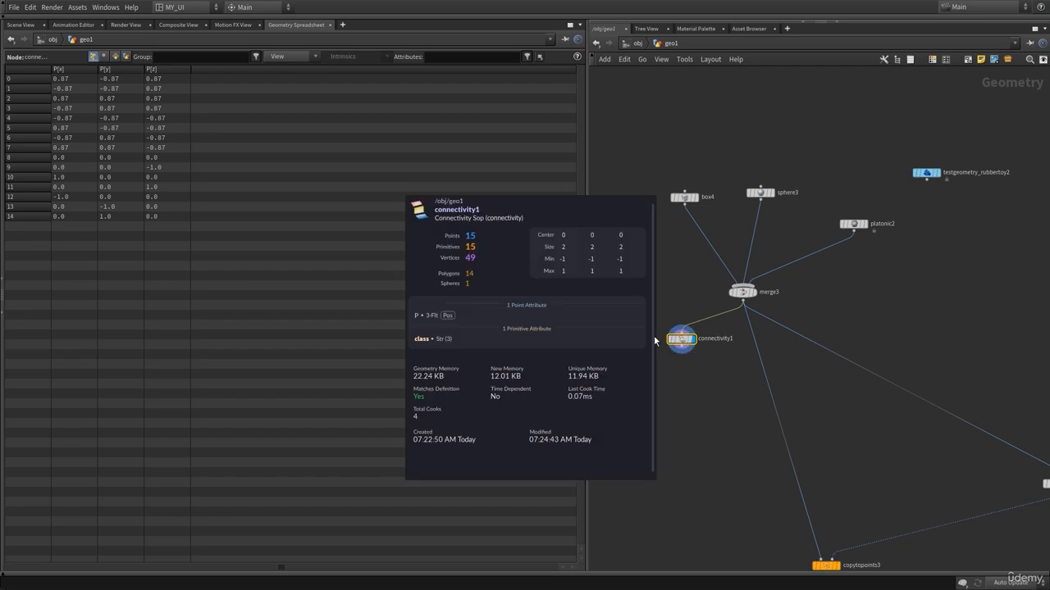
middle_drag(491, 336, 484, 316)
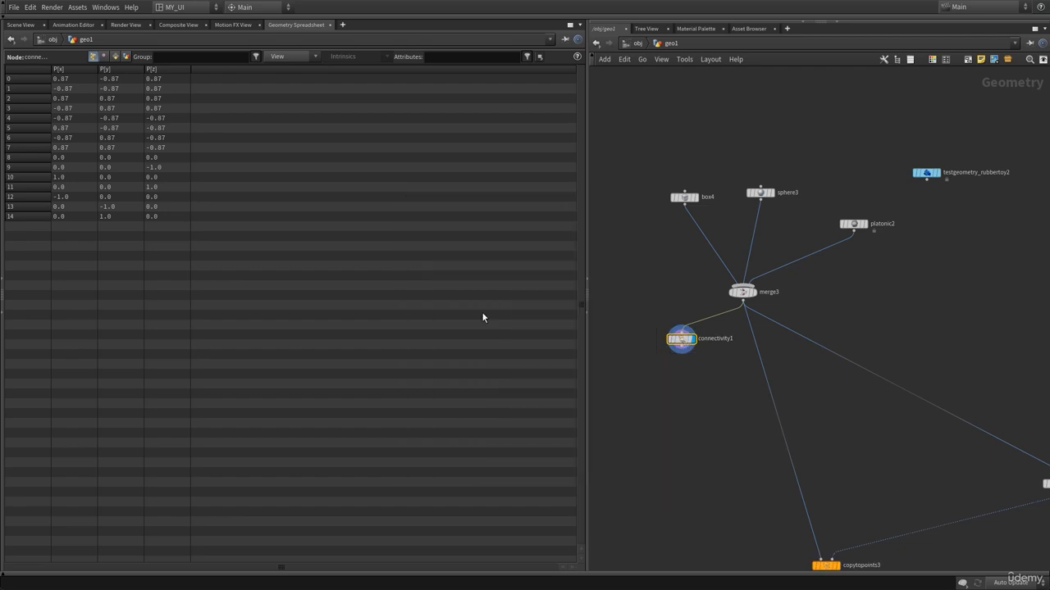
click(115, 57)
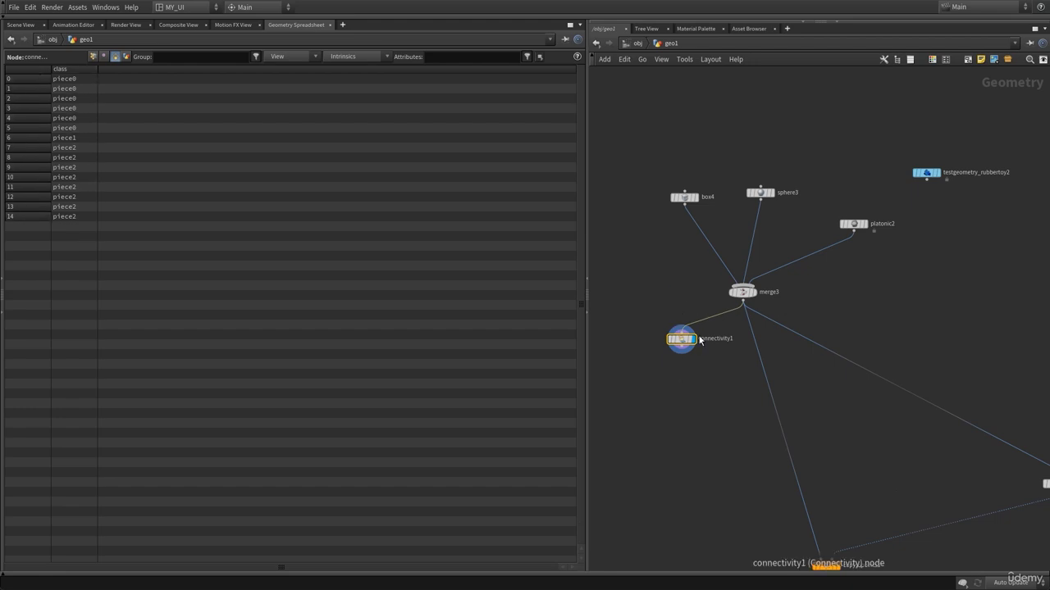
Set connectivity1's attribute type back to Integer and return to the Scene View.
key(p)
click(893, 132)
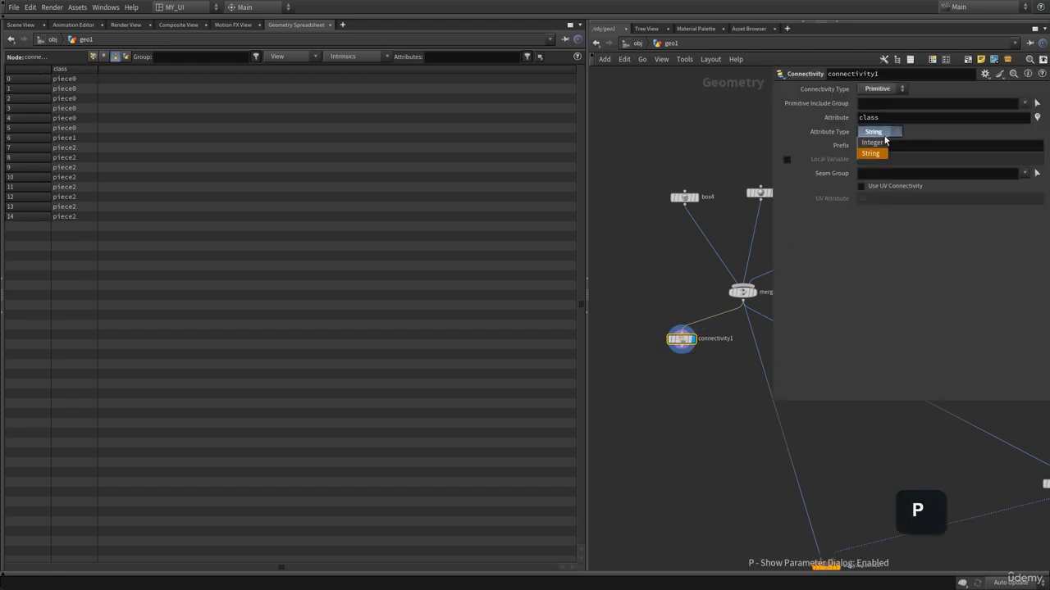
click(881, 144)
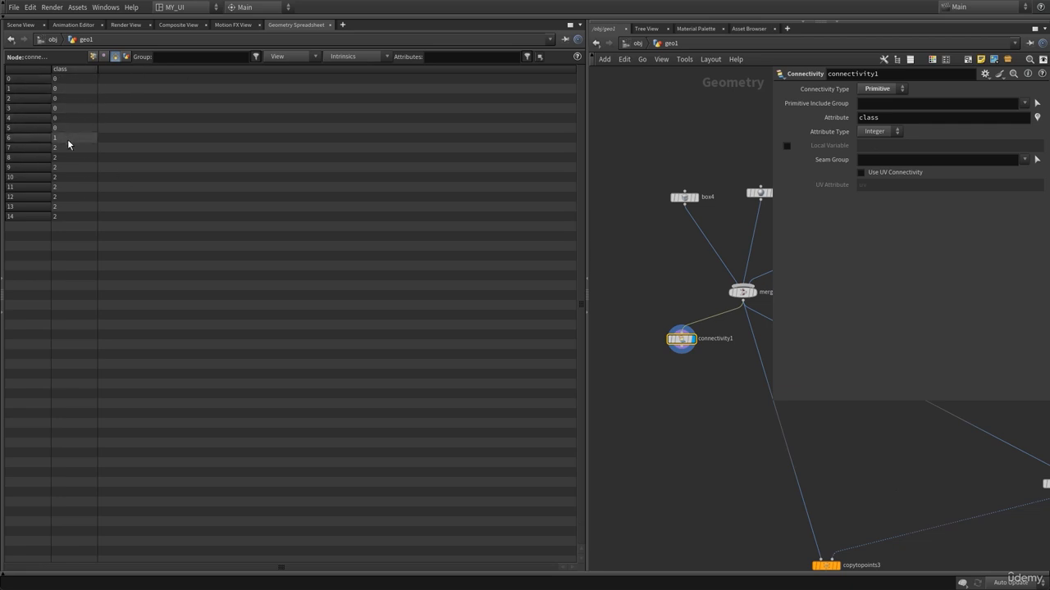
click(21, 25)
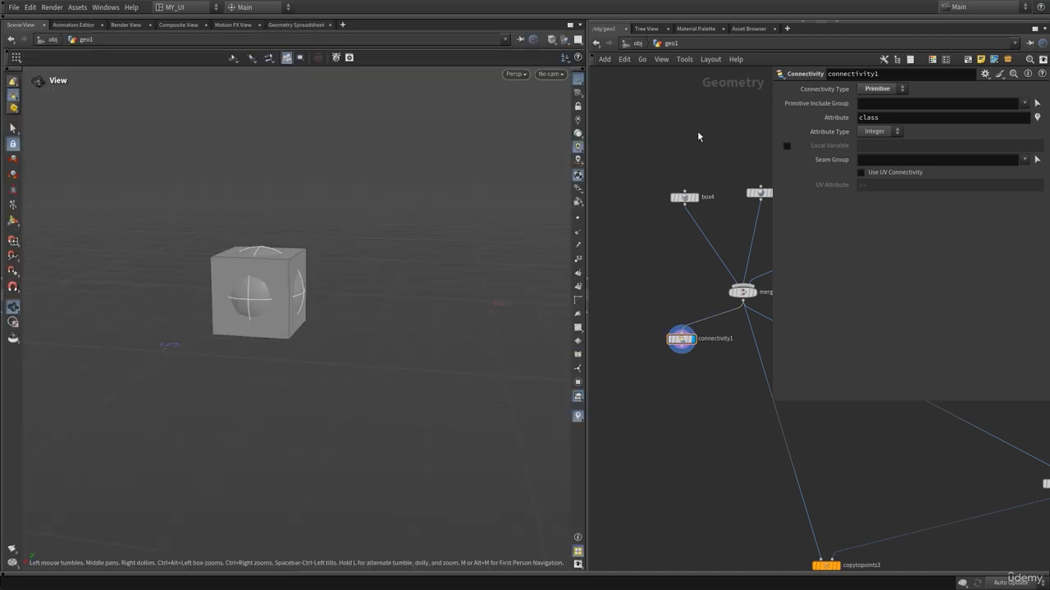
Wire connectivity1's output into the first input of attribfrompieces2.
key(p)
middle_drag(721, 424, 672, 369)
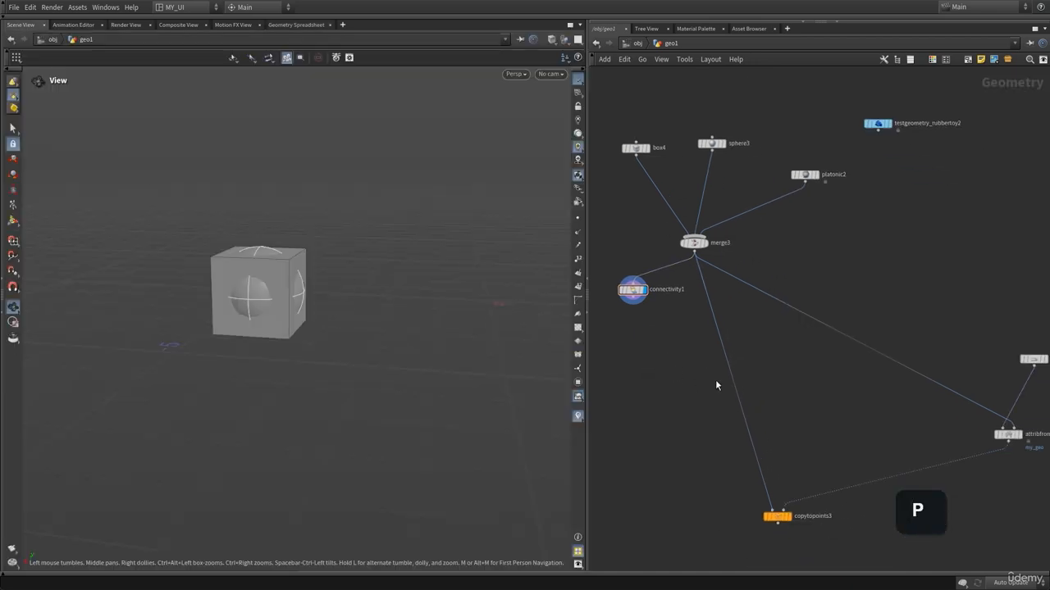
scroll(692, 343, up, 3)
scroll(845, 361, down, 2)
middle_drag(846, 368, 809, 398)
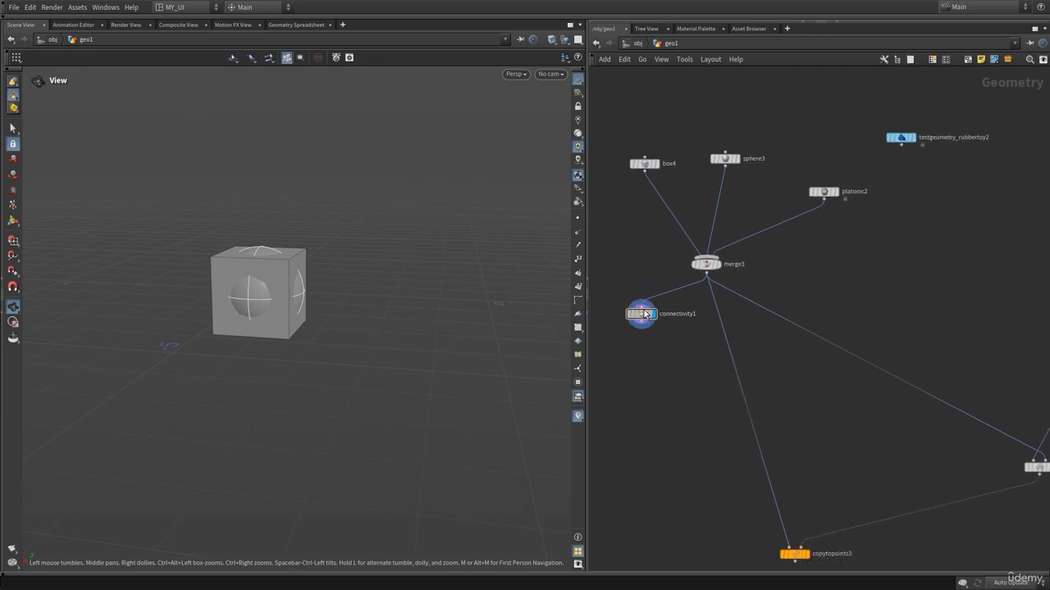
drag(644, 315, 790, 269)
middle_drag(793, 374, 701, 392)
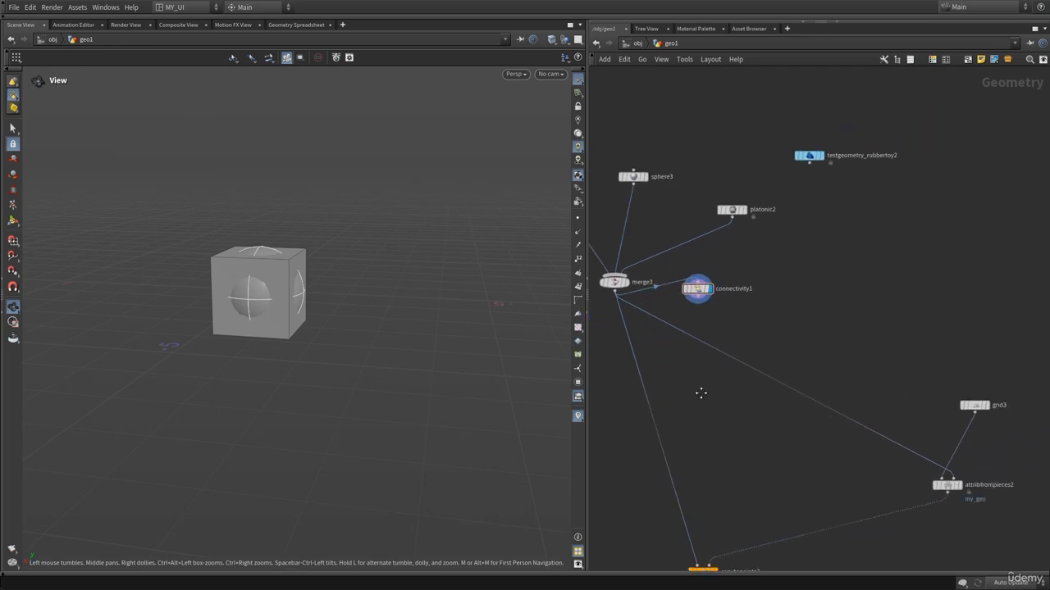
click(952, 476)
click(697, 289)
drag(701, 289, 684, 311)
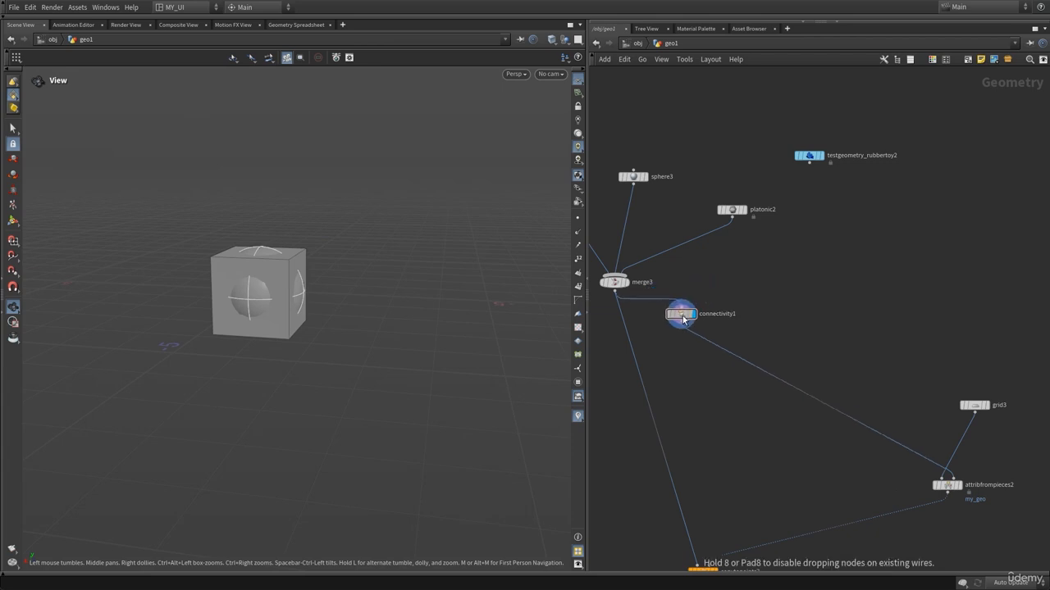
Wire connectivity1 into copytopoints3's first input and place it directly below merge3.
middle_drag(699, 520, 724, 464)
click(721, 483)
click(704, 262)
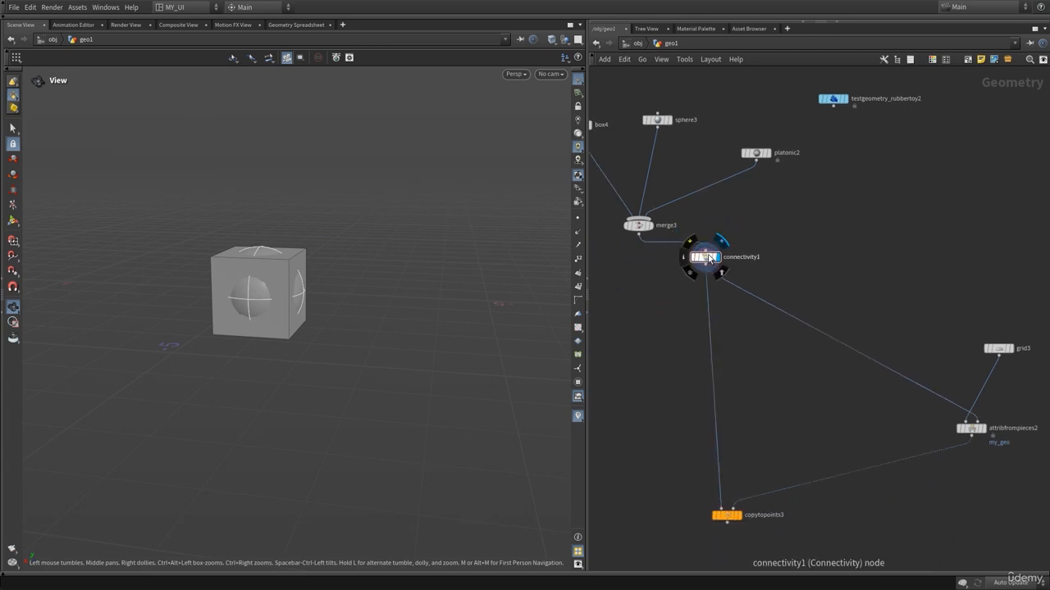
drag(704, 256, 629, 288)
middle_drag(685, 392, 738, 351)
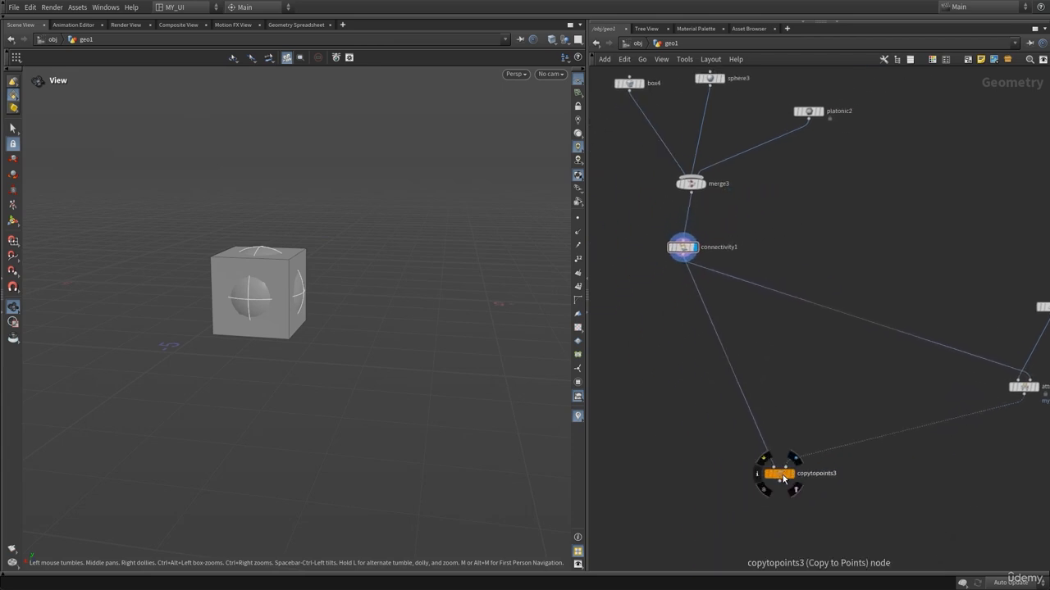
drag(690, 249, 692, 241)
middle_drag(850, 275, 736, 284)
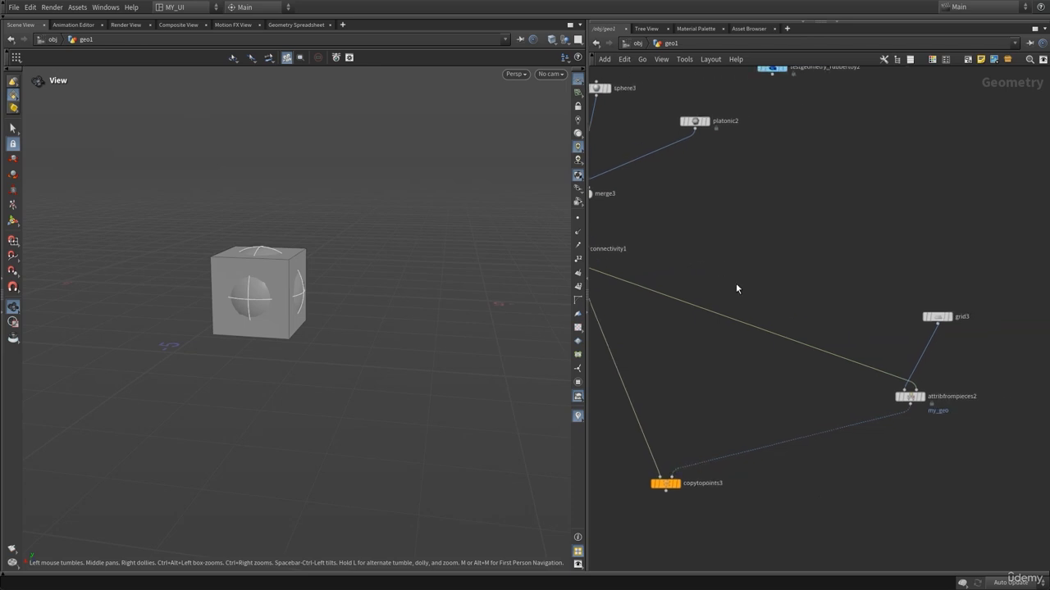
Compare attribfrompieces2's Piece Attribute with the attribute name set on connectivity1.
click(909, 396)
key(p)
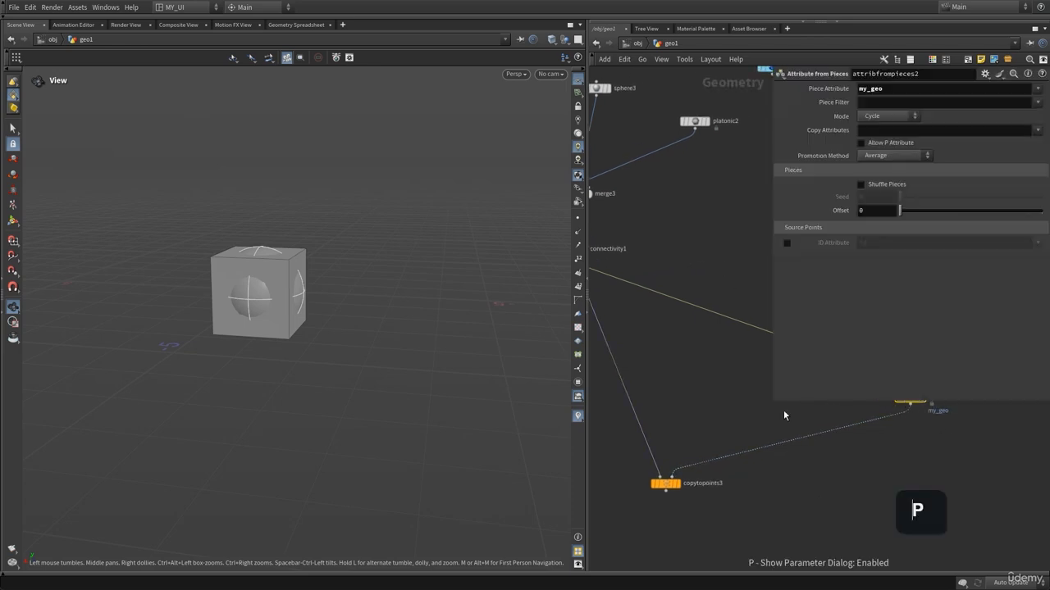
middle_drag(759, 442, 606, 476)
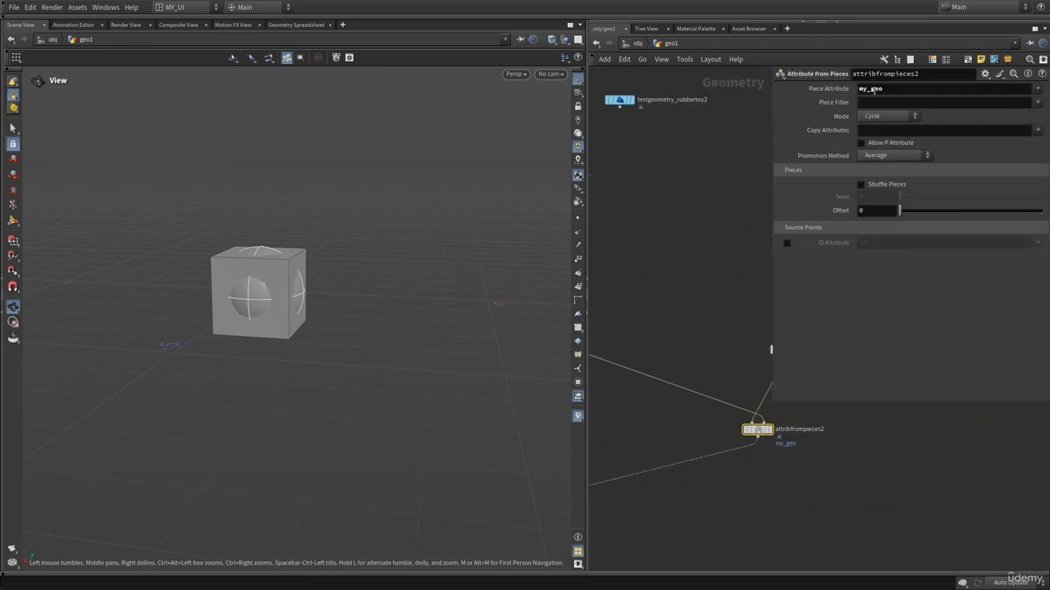
click(898, 89)
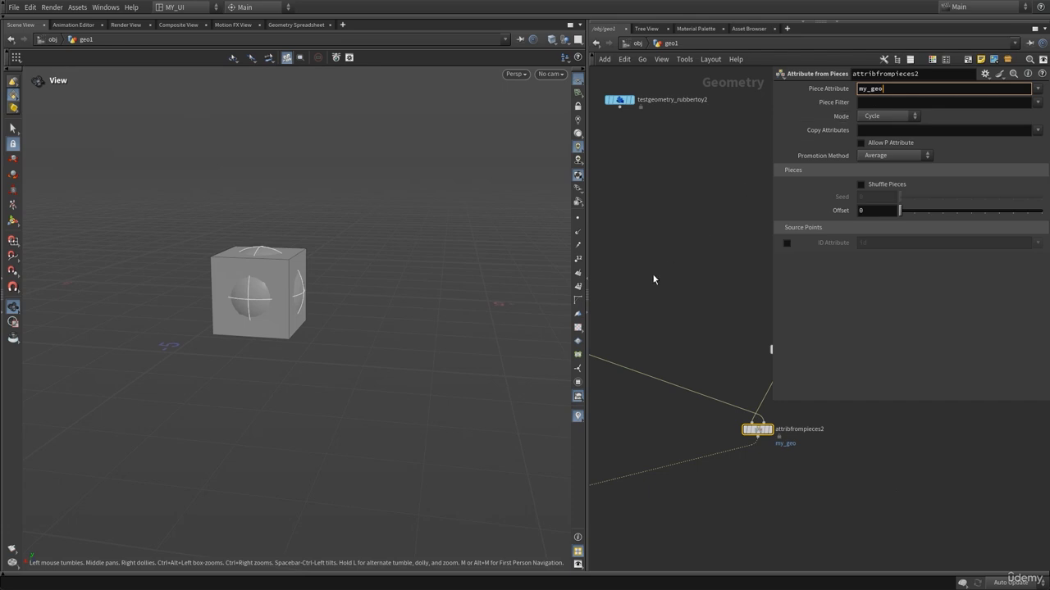
mouse_move(654, 280)
middle_down()
mouse_move(760, 308)
mouse_move(745, 300)
mouse_move(799, 298)
middle_up()
middle_drag(698, 405, 740, 416)
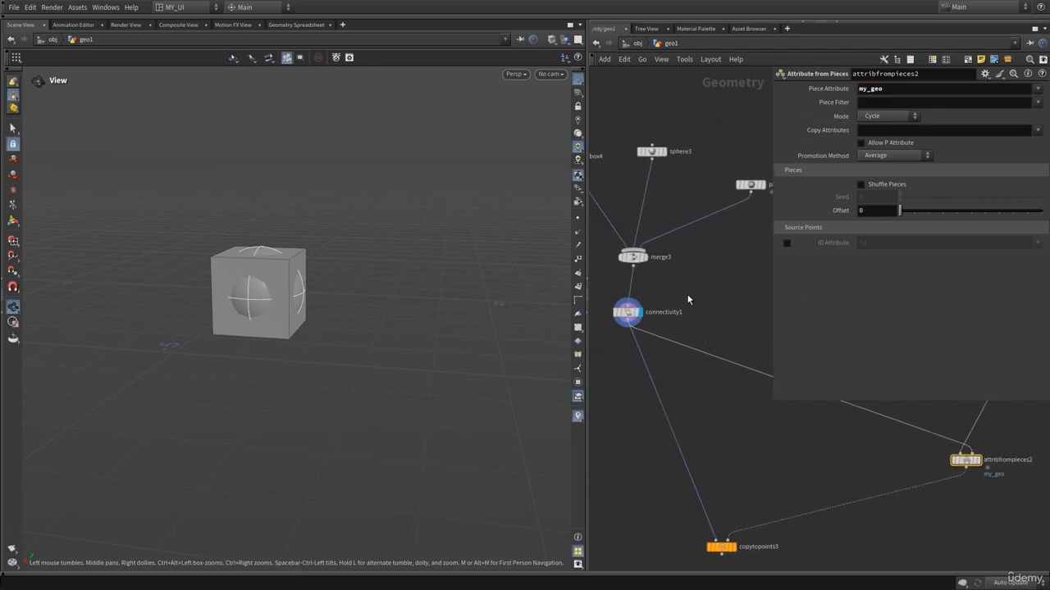
click(627, 311)
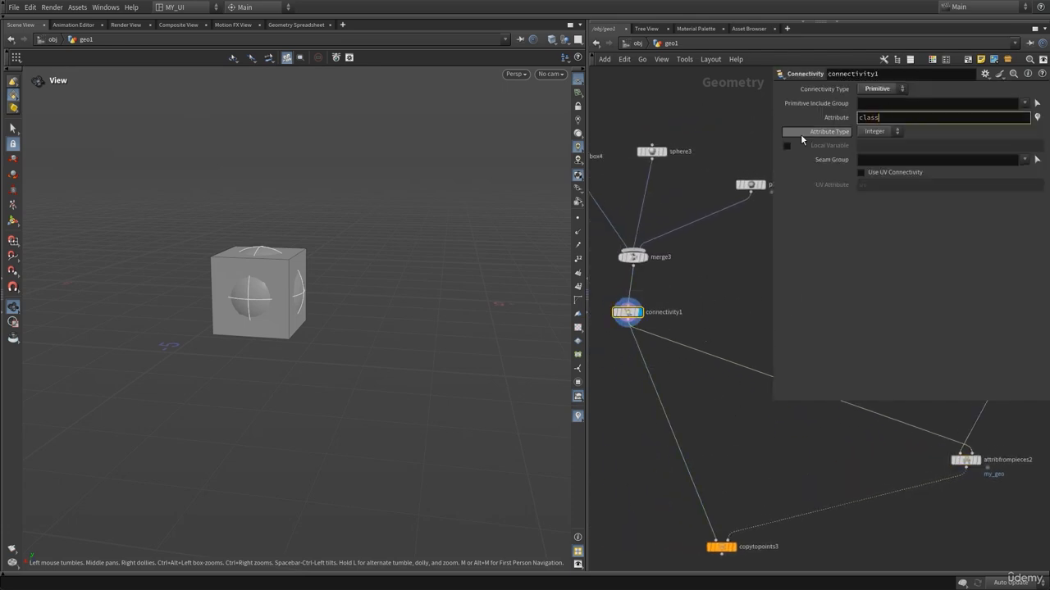
key(p)
middle_drag(723, 268, 693, 254)
middle_drag(773, 312, 719, 281)
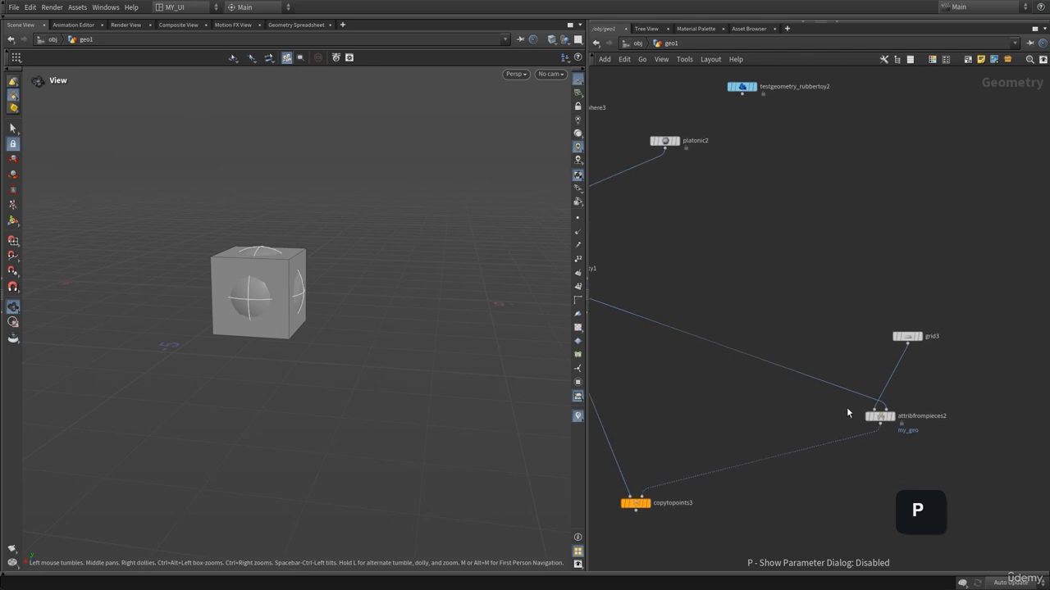
Set attribfrompieces2's Piece Attribute to class.
click(880, 416)
key(p)
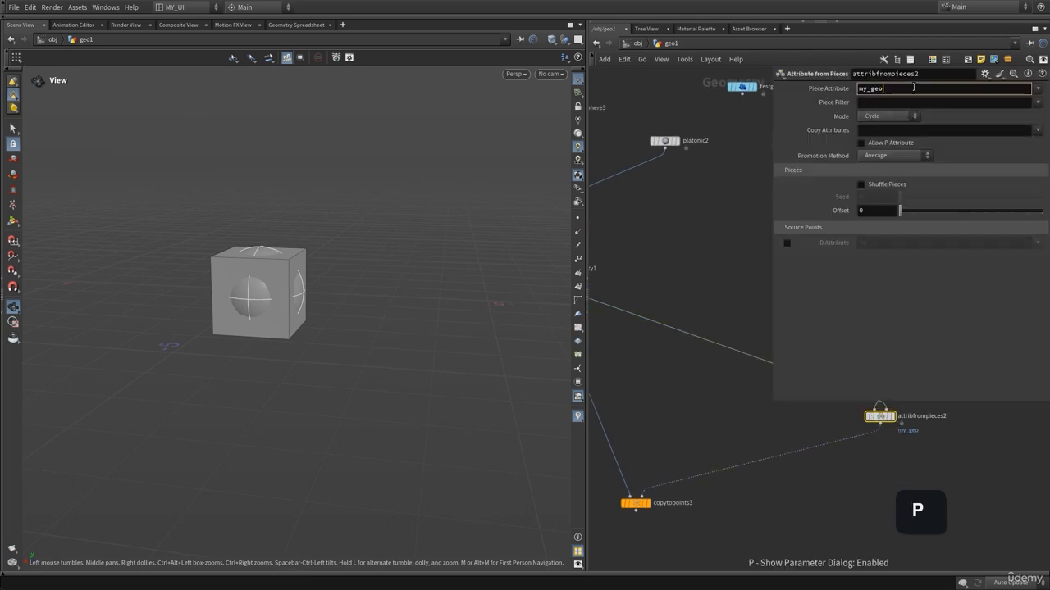
double_click(871, 88)
text(clas)
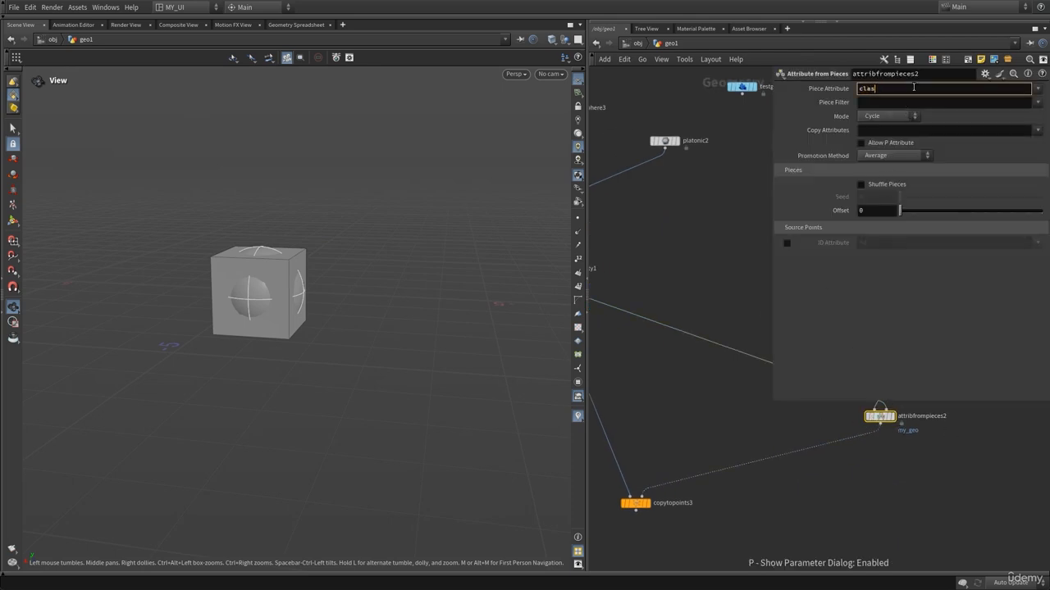
text(s)
key(Return)
key(p)
Display copytopoints3 and orbit the viewport to examine the copied pieces.
middle_drag(662, 480, 745, 403)
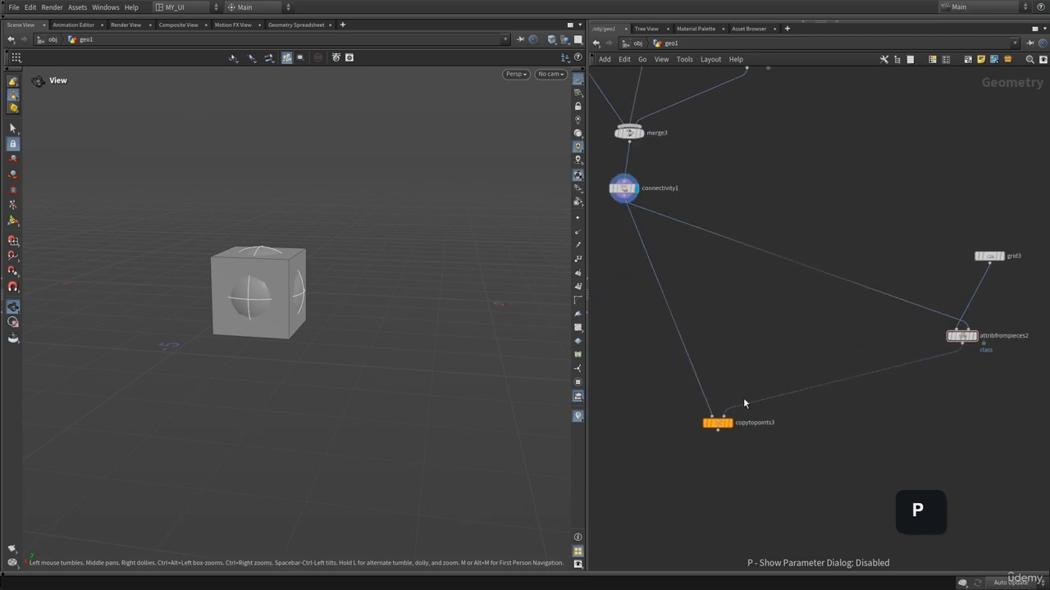
click(728, 422)
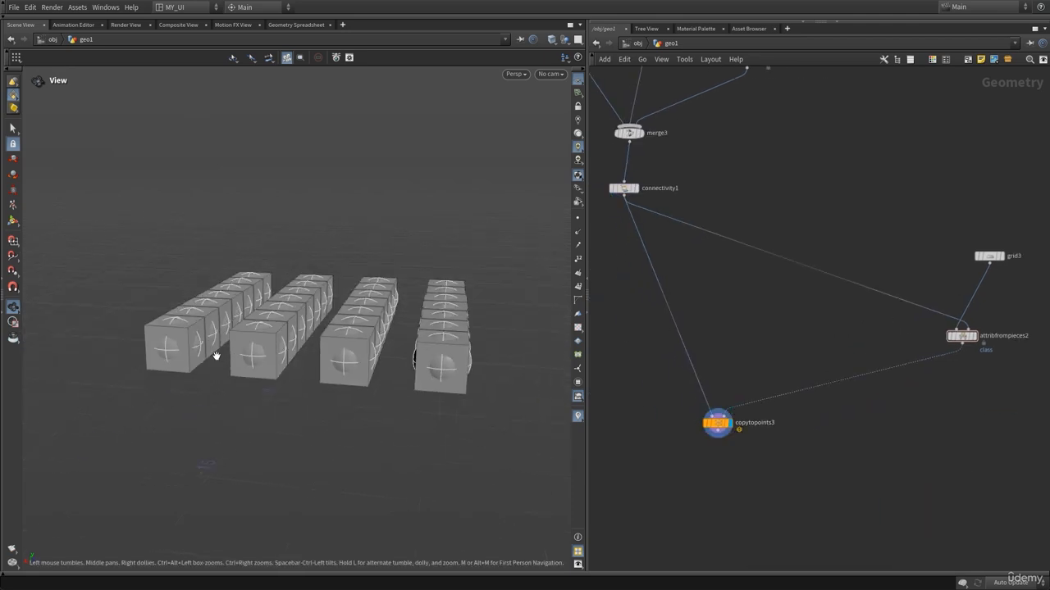
drag(216, 355, 354, 374)
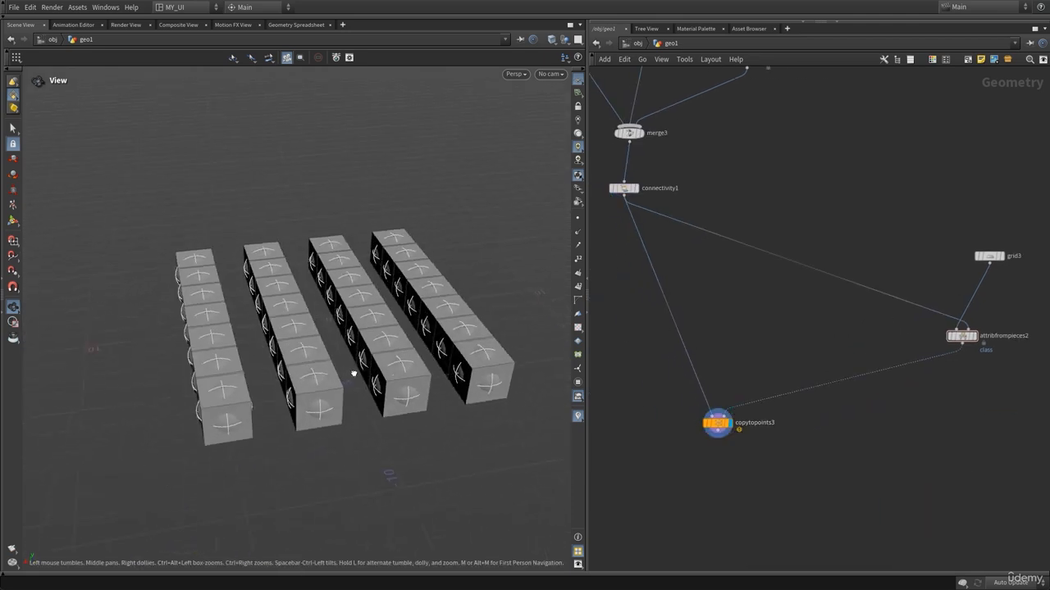
Set connectivity1's Connectivity Type to Point.
middle_drag(724, 143, 786, 176)
click(685, 221)
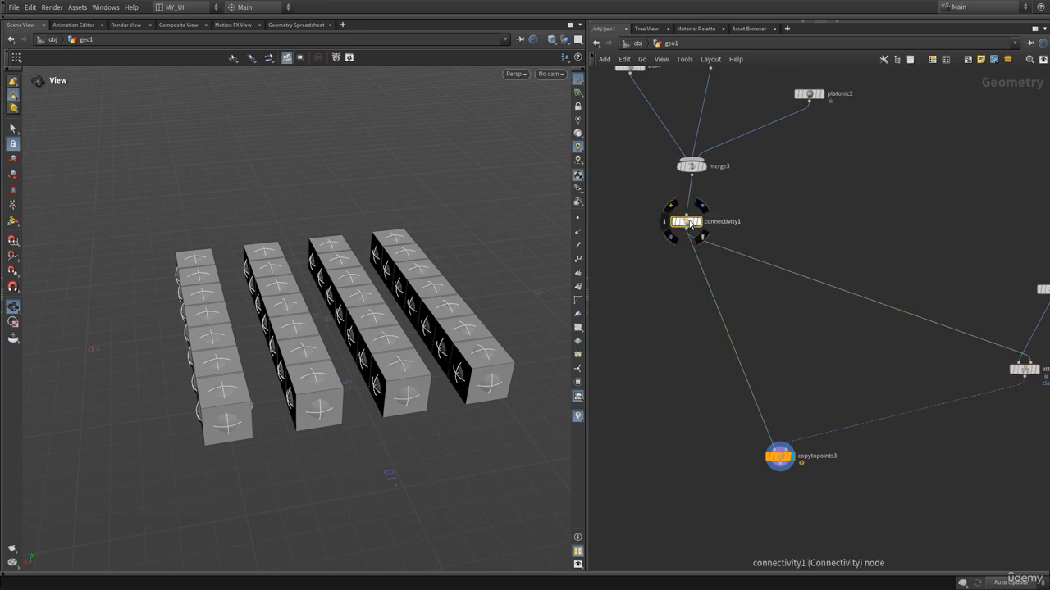
key(p)
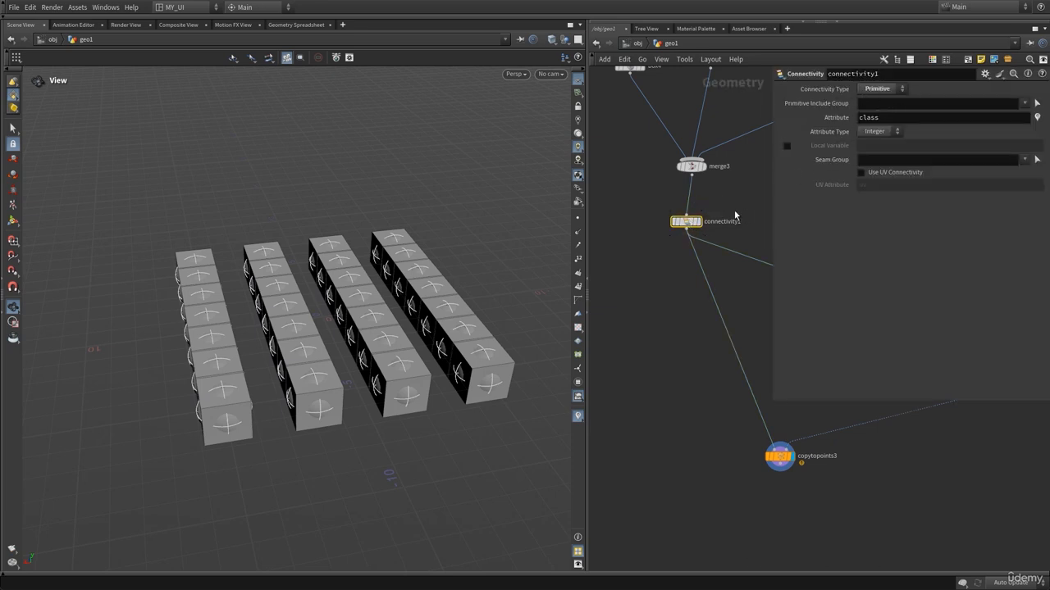
middle_drag(734, 210, 707, 240)
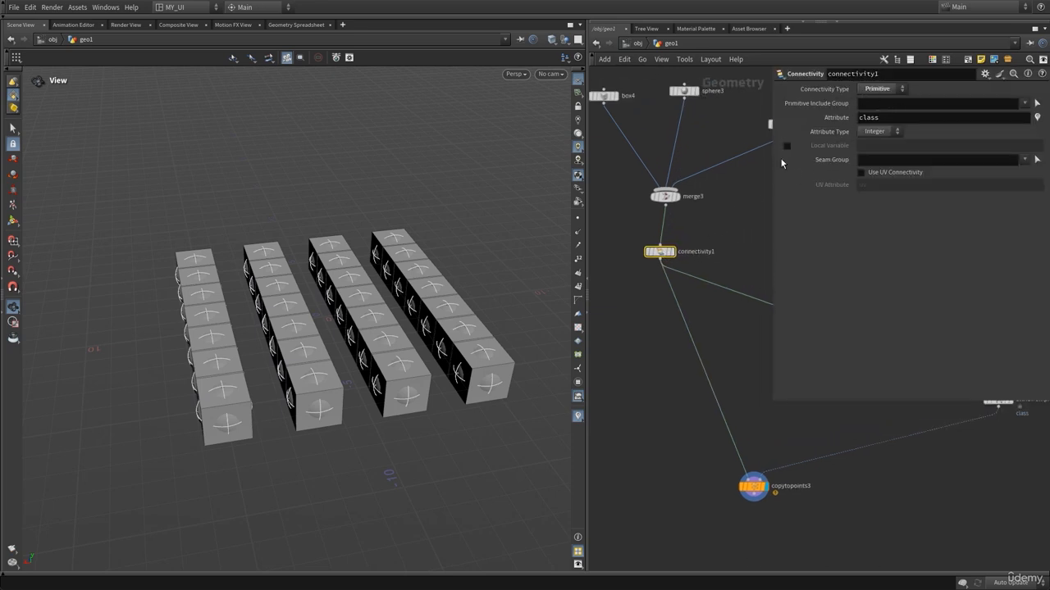
click(884, 90)
click(870, 100)
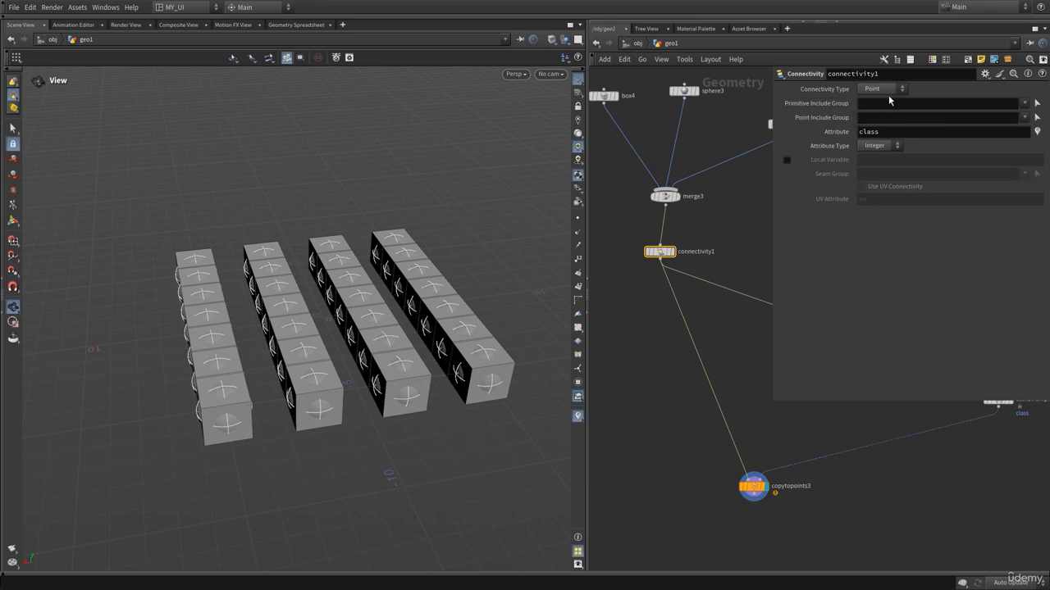
Set copytopoints3's Piece Attribute to class.
click(732, 229)
key(p)
scroll(741, 258, up, 2)
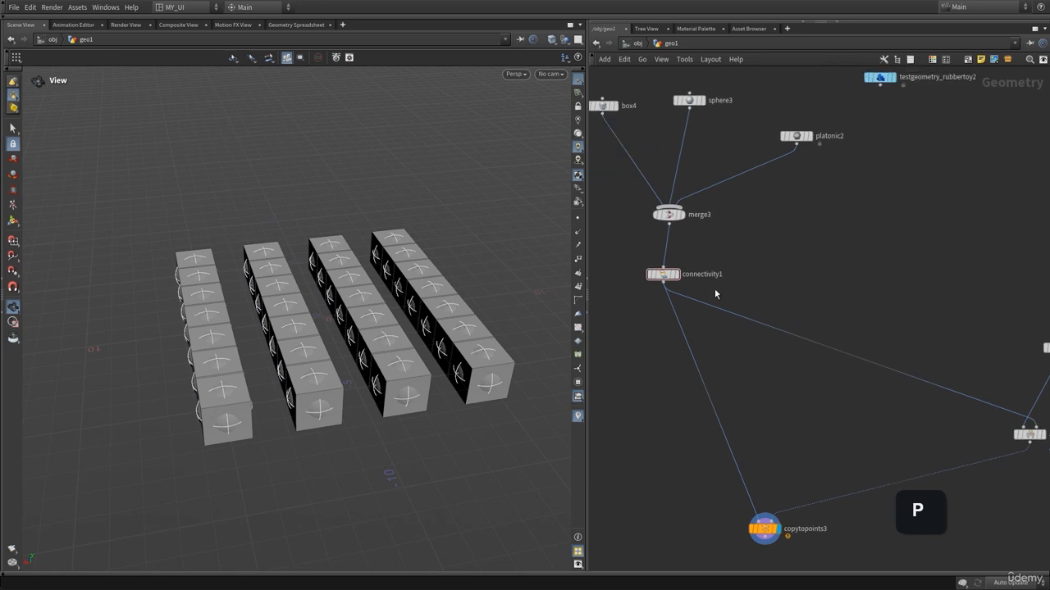
middle_drag(797, 284, 731, 273)
middle_drag(714, 328, 762, 290)
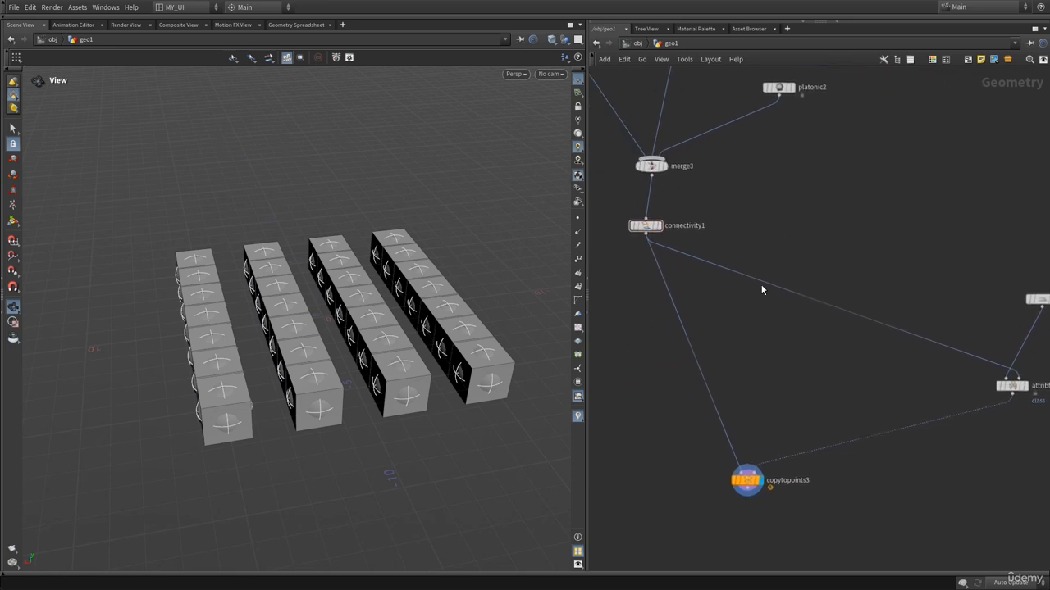
click(643, 226)
key(p)
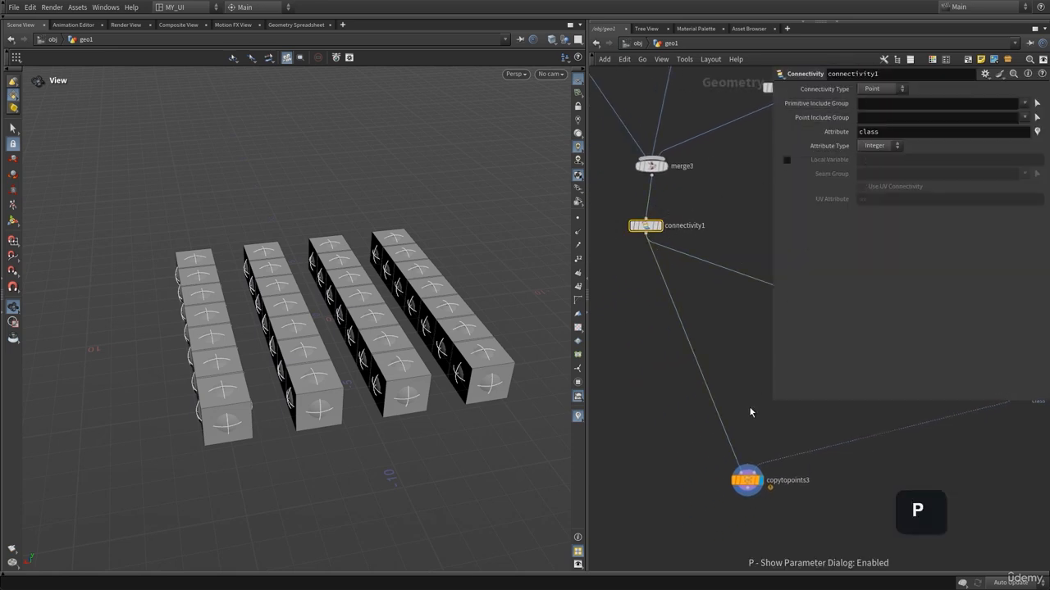
click(747, 480)
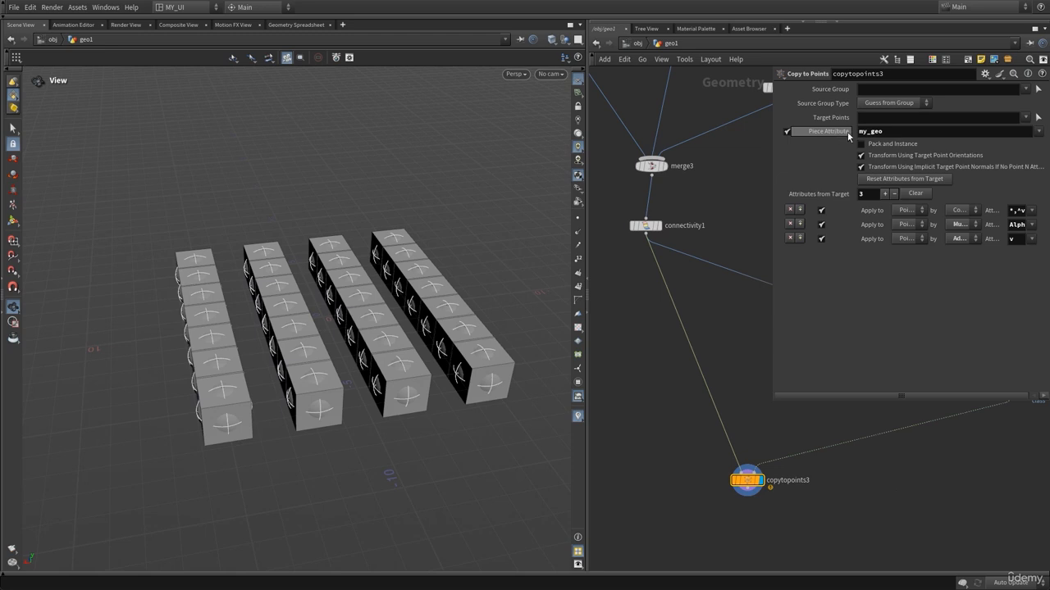
middle_drag(718, 373, 683, 310)
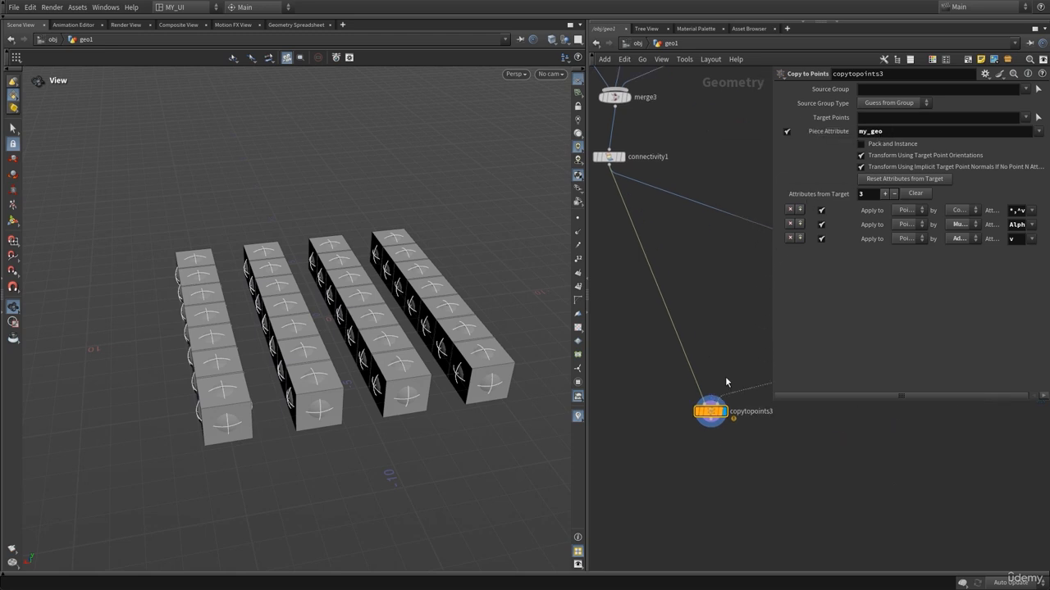
key(Return)
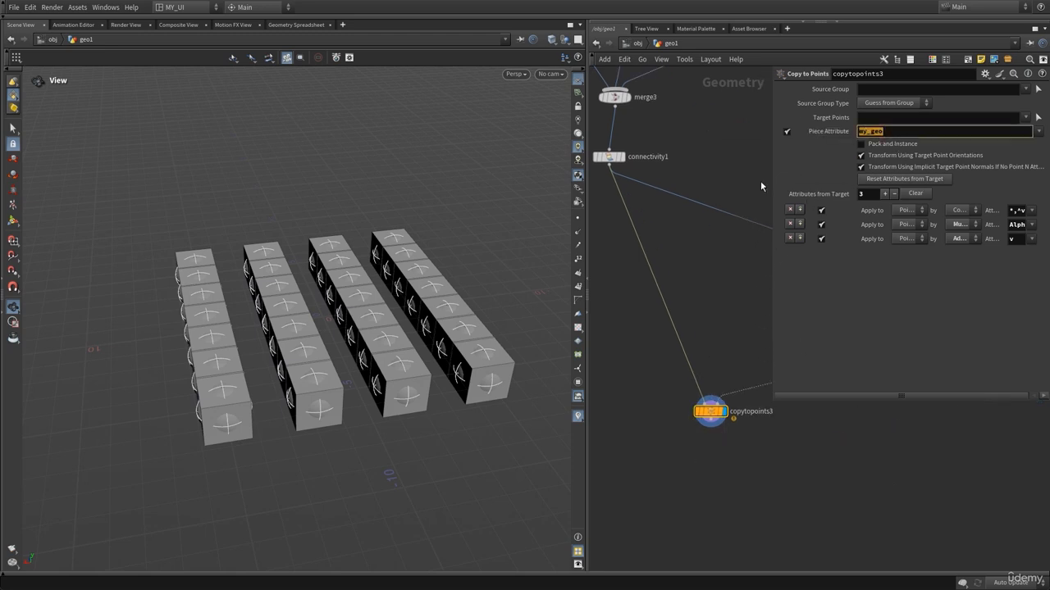
text(class)
key(Return)
Orbit the viewport to examine the pieces copied by class.
drag(326, 383, 265, 320)
right_drag(265, 320, 349, 311)
drag(299, 346, 322, 327)
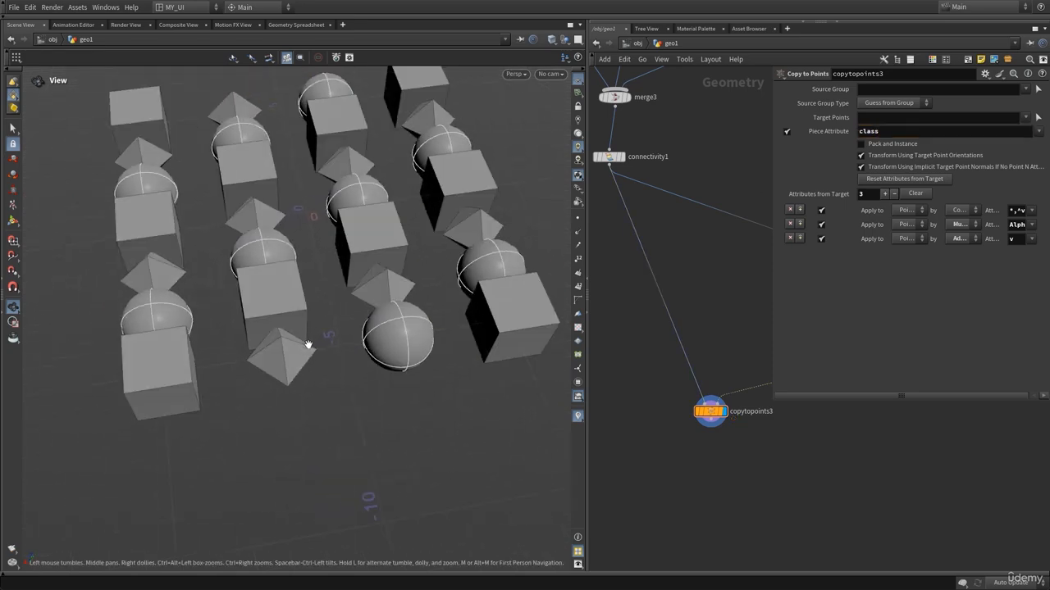
key(p)
middle_drag(743, 176, 771, 284)
scroll(846, 318, down, 2)
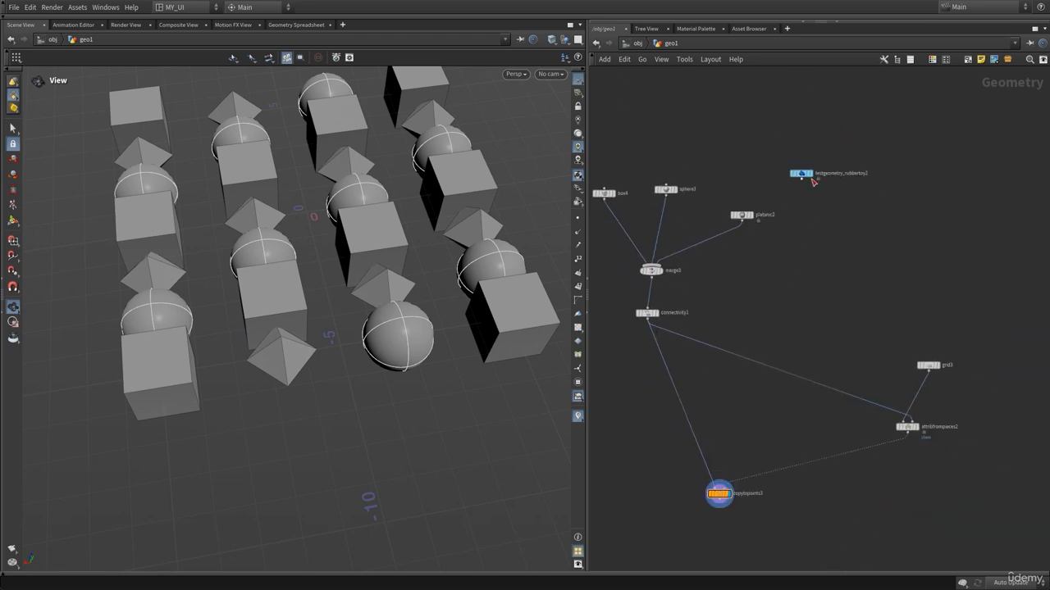
Display testgeometry_rubbertoy2 and orbit the viewport to inspect the rubber toy.
drag(813, 181, 861, 249)
scroll(861, 205, up, 3)
click(875, 246)
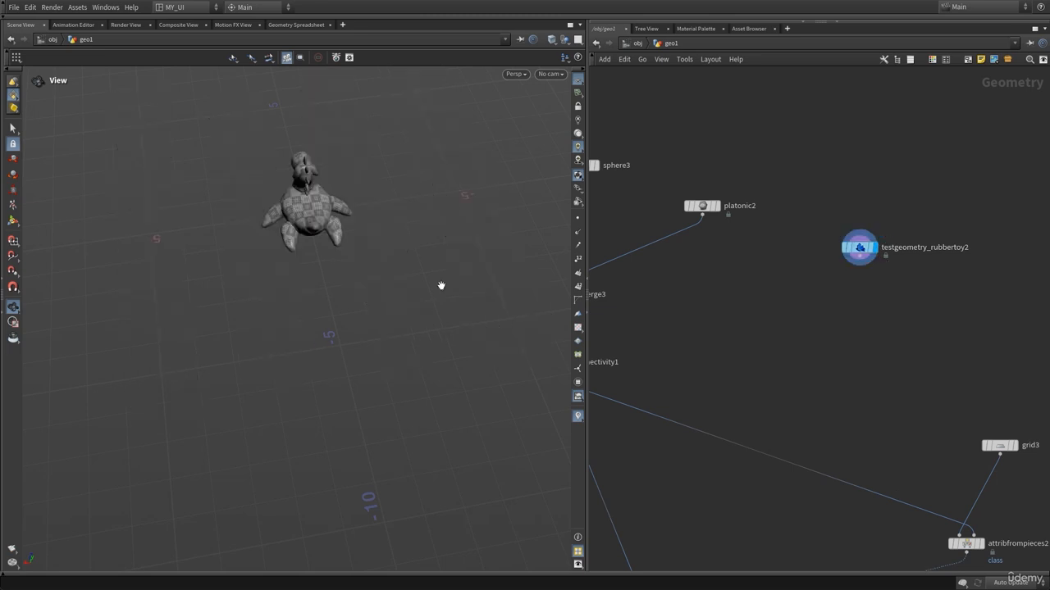
drag(305, 223, 403, 199)
right_drag(255, 241, 377, 212)
drag(283, 219, 321, 216)
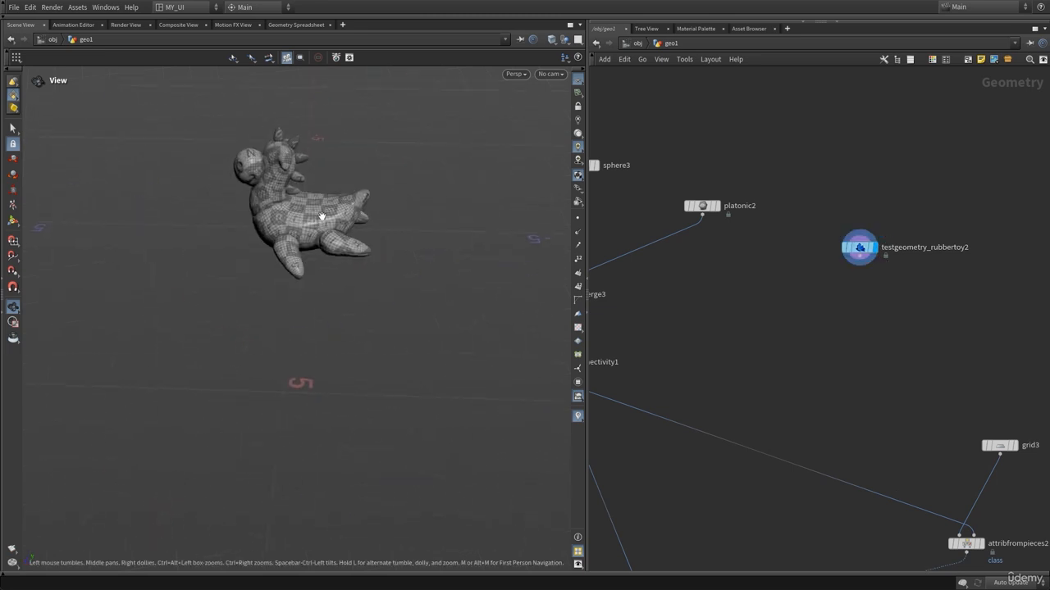
Wire testgeometry_rubbertoy2 into merge3 as an additional input.
middle_drag(757, 341, 826, 322)
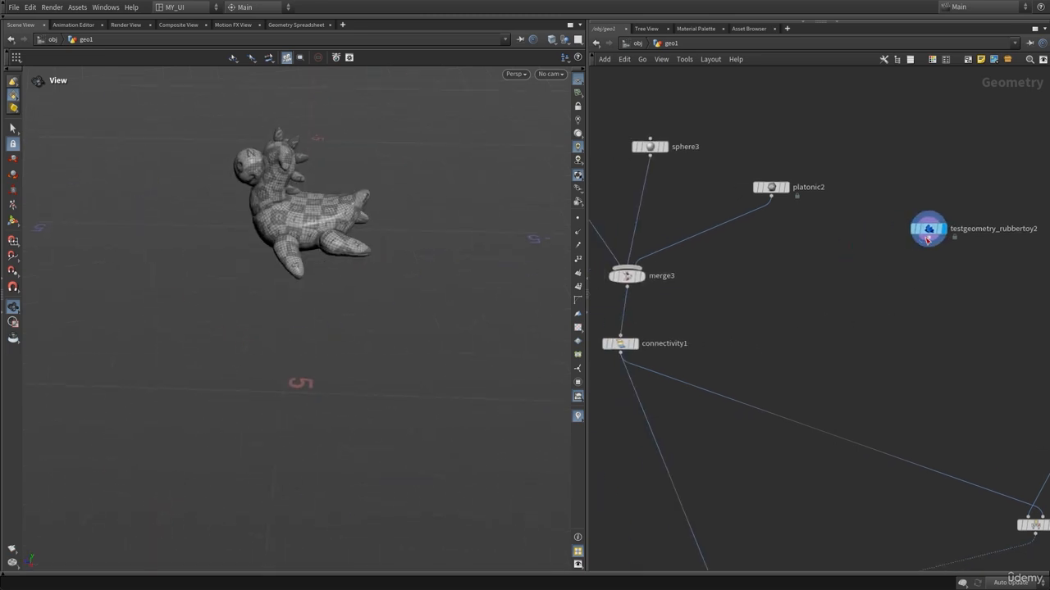
click(927, 244)
click(663, 263)
key(h)
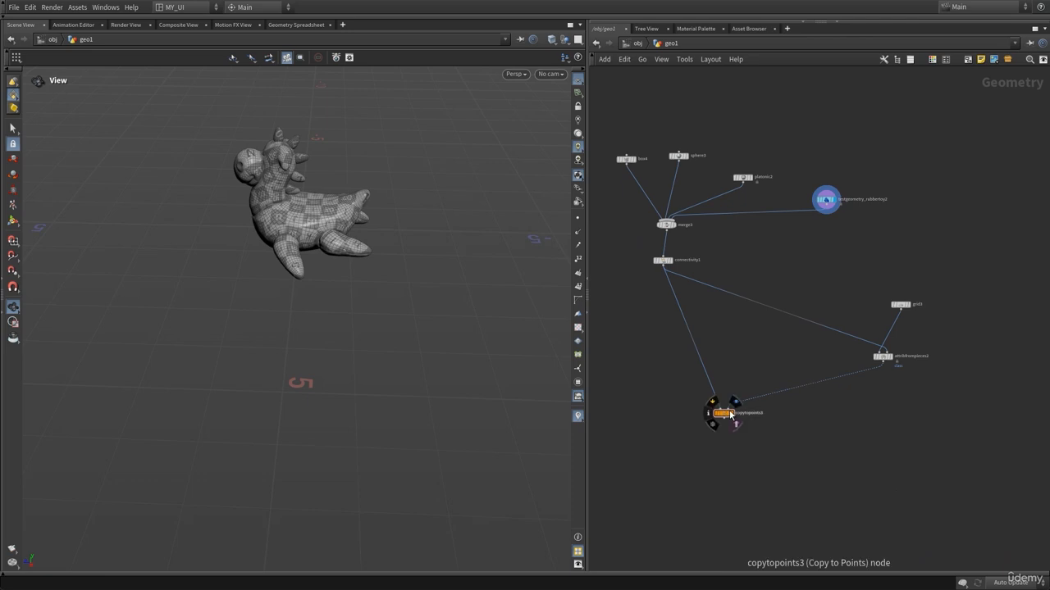
Display copytopoints3 again and orbit to examine the copies including the rubber toy.
click(732, 413)
right_drag(418, 270, 350, 291)
drag(351, 291, 253, 301)
middle_drag(377, 356, 246, 300)
right_drag(246, 300, 408, 298)
drag(407, 298, 286, 416)
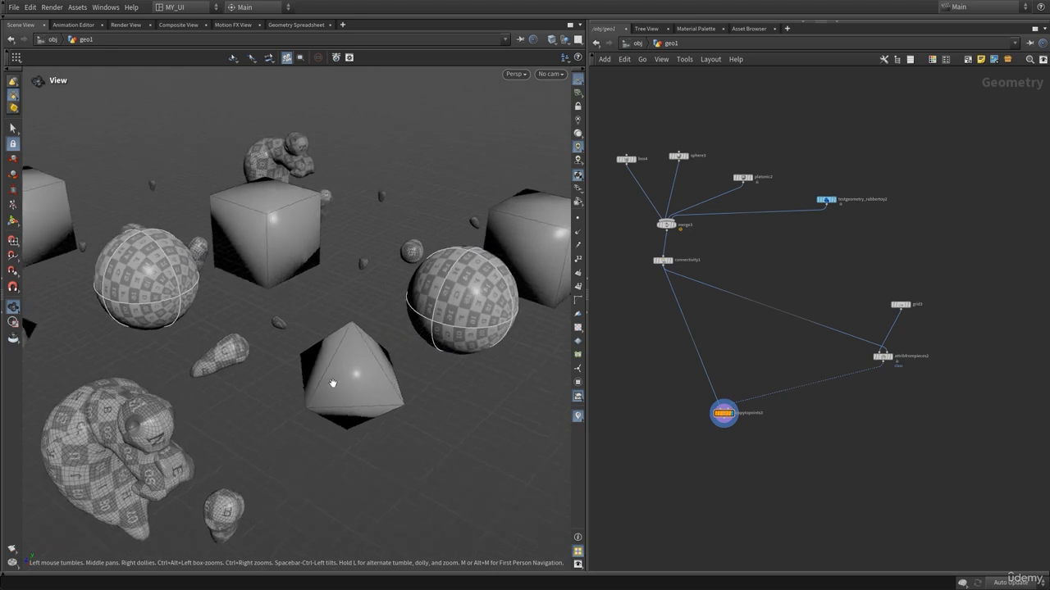
right_drag(333, 382, 243, 384)
Set attribfrompieces2's Mode to Patches.
right_drag(744, 272, 796, 264)
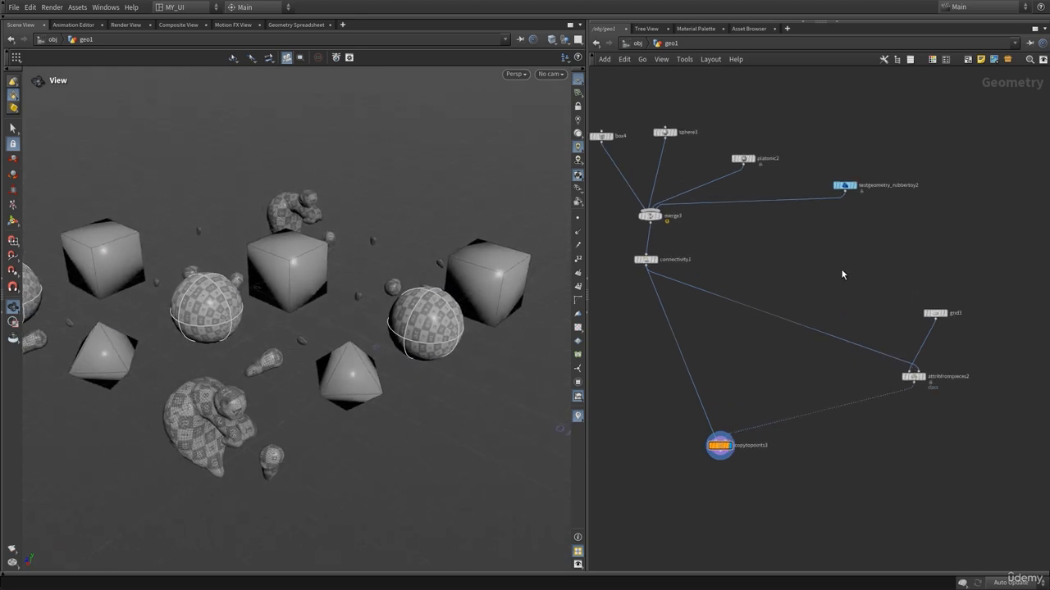
middle_drag(841, 268, 758, 249)
middle_drag(714, 350, 615, 314)
click(745, 328)
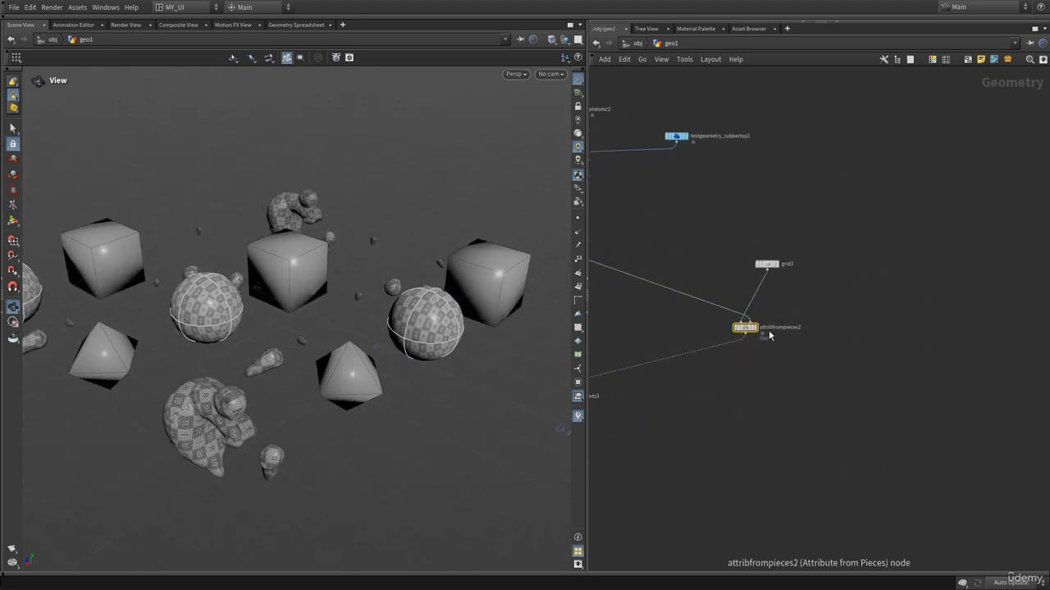
key(p)
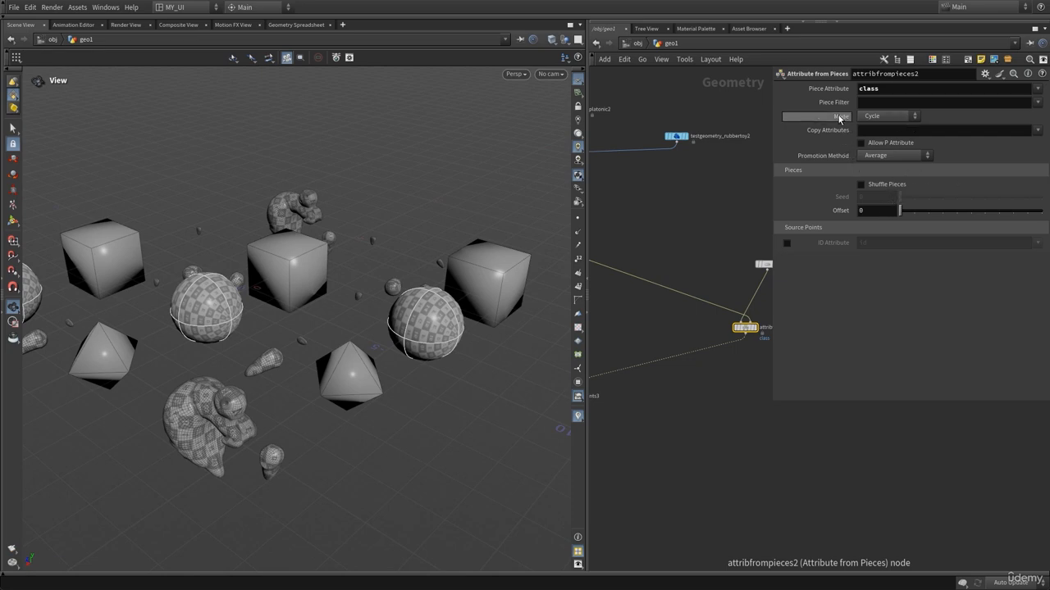
click(892, 120)
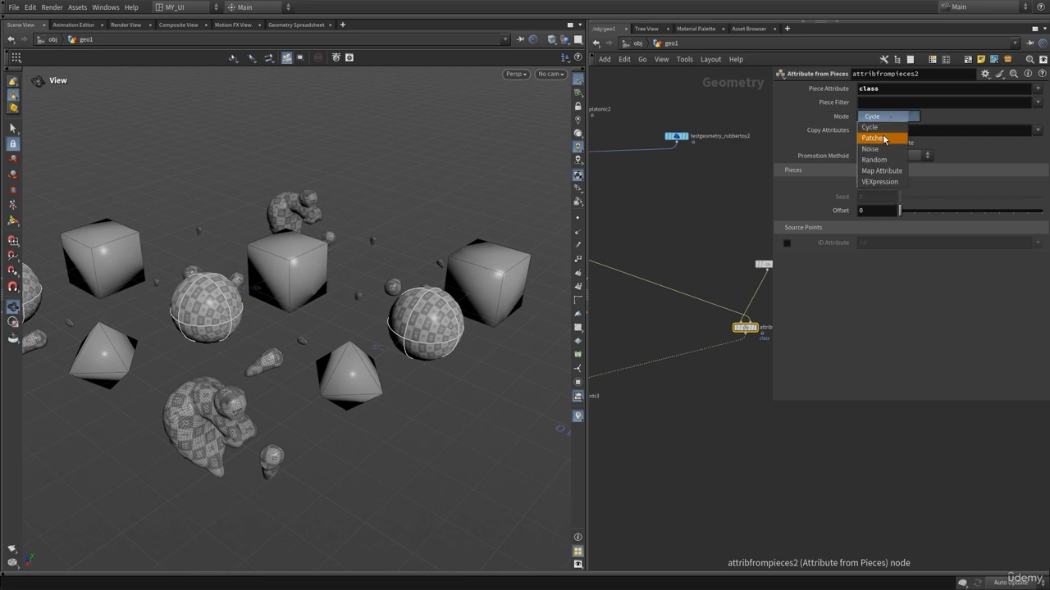
click(884, 134)
drag(278, 299, 364, 319)
scroll(243, 291, down, 3)
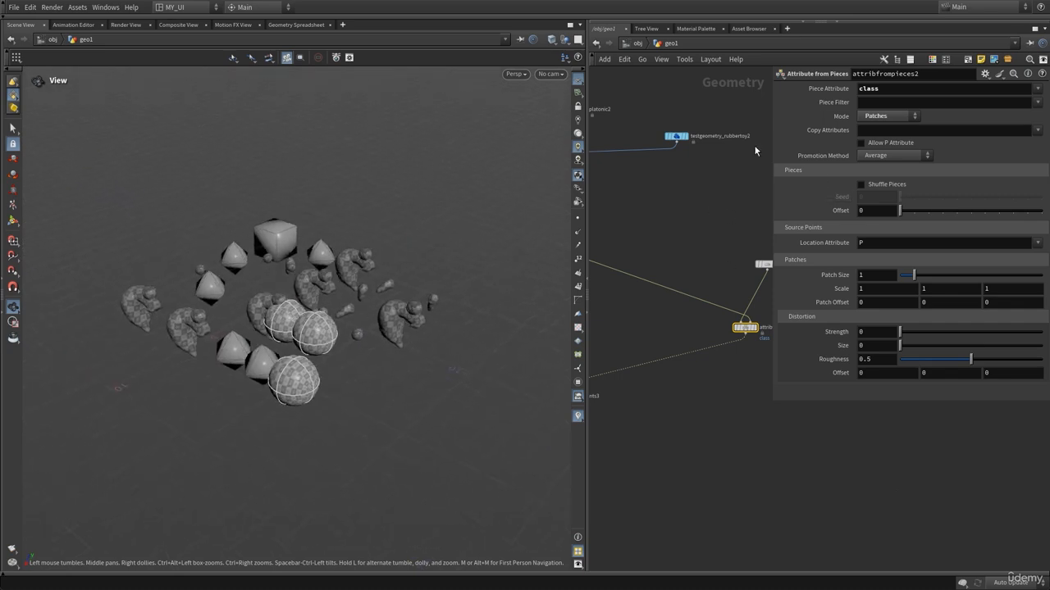